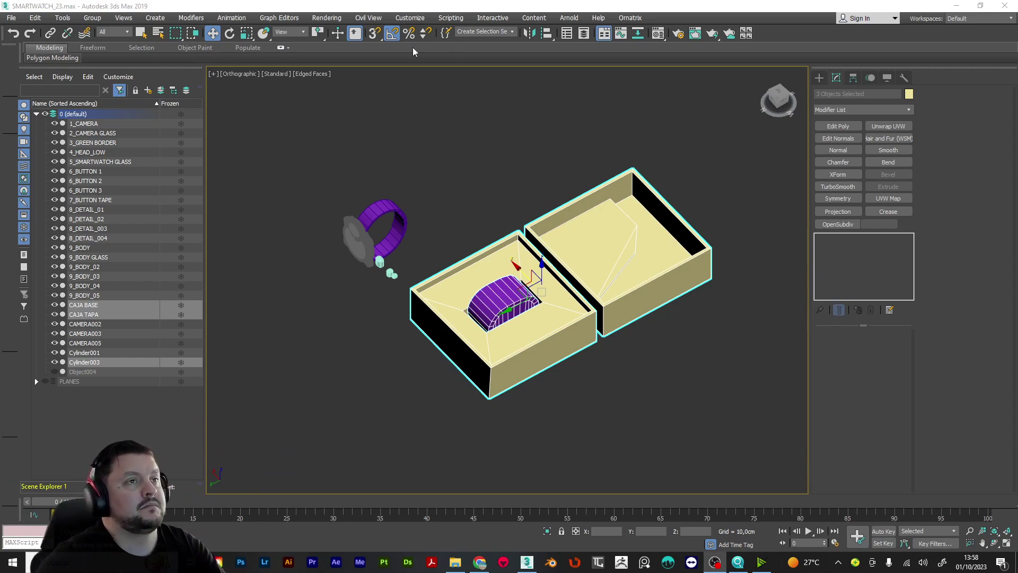
Isolate the CAJA BASE and CAJA TAPA objects so only the two box parts are shown
left_click(575, 285)
right_click(569, 275)
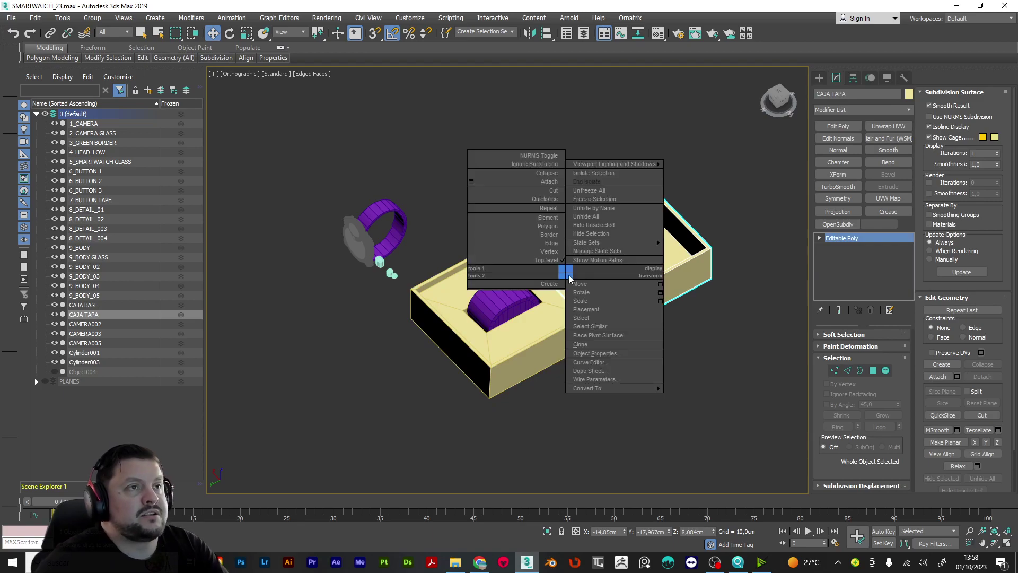
left_click(554, 332)
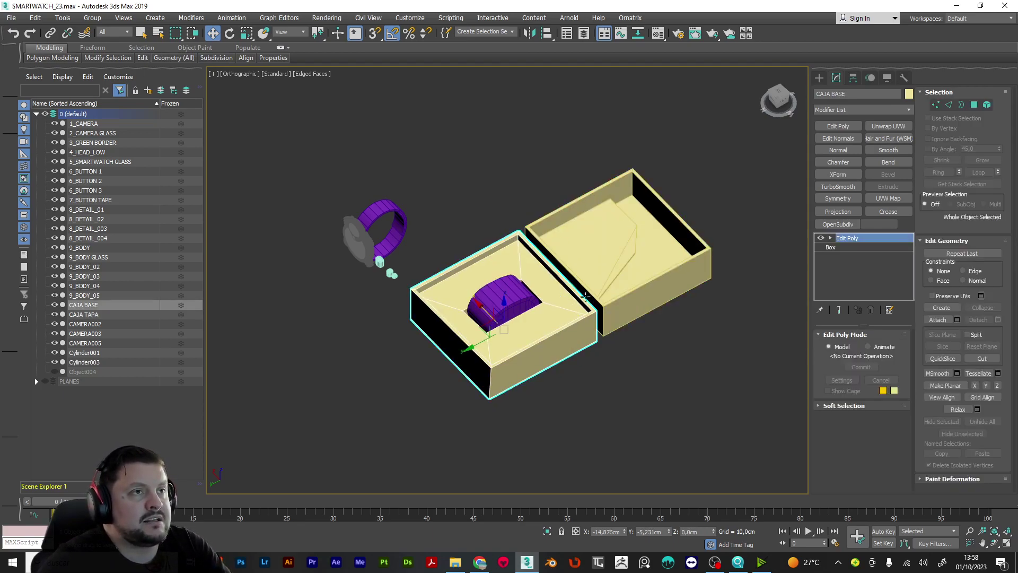
left_click(551, 243, "ctrl")
right_click(585, 271)
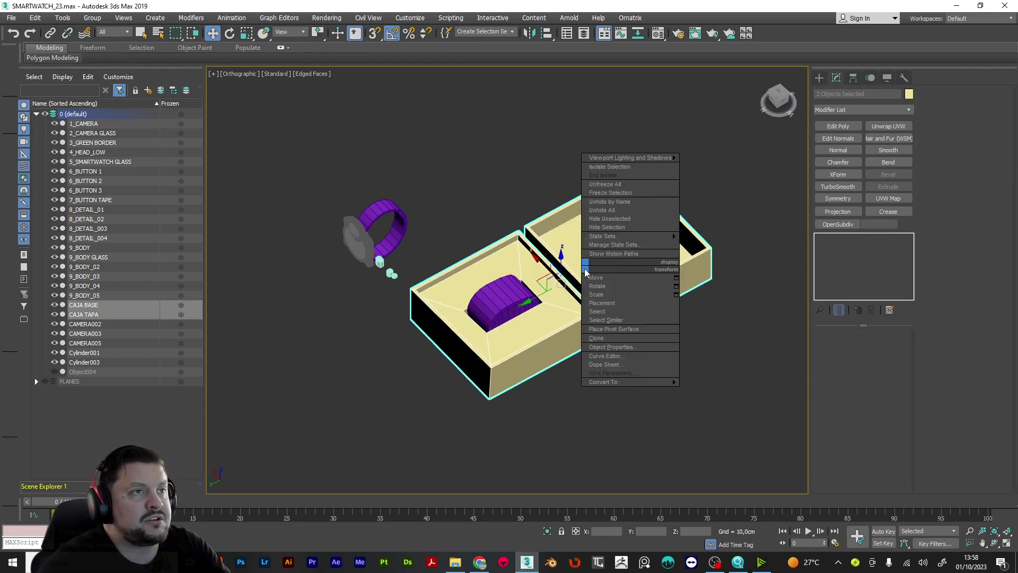
left_click(625, 167)
Auto-smooth all polygons of CAJA BASE using the 45 threshold
middle_click_drag(618, 228, 644, 239, "alt")
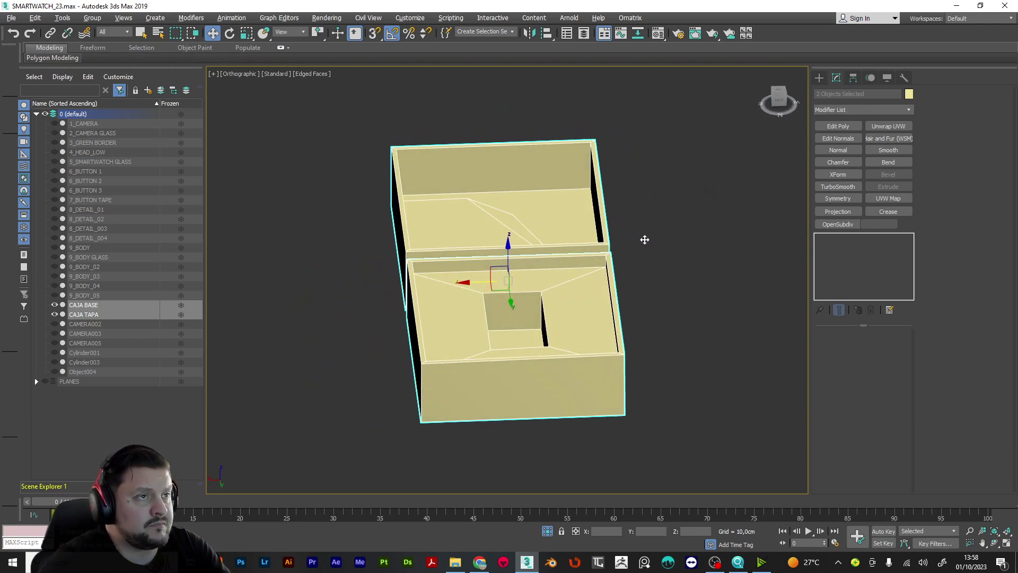
scroll(575, 339, "up", 5)
middle_click_drag(575, 325, 540, 313, "alt")
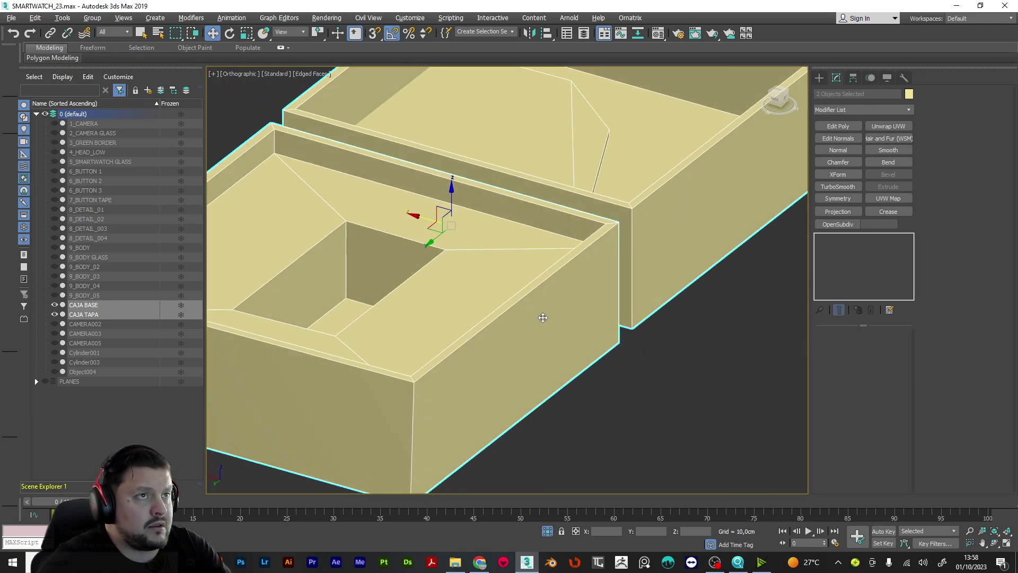
scroll(690, 285, "up", 2)
left_click(641, 302)
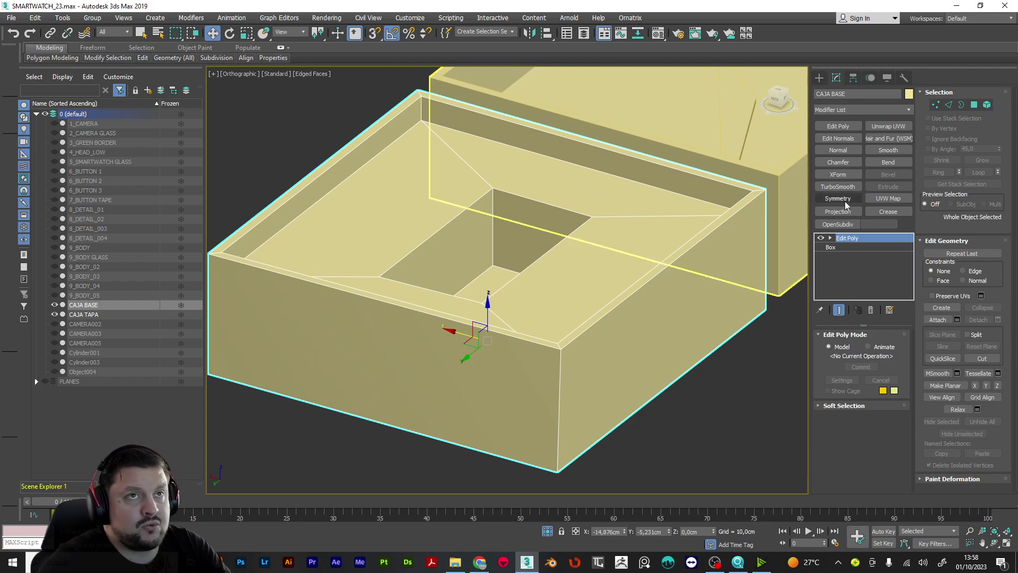
left_click(985, 106)
left_click(689, 320)
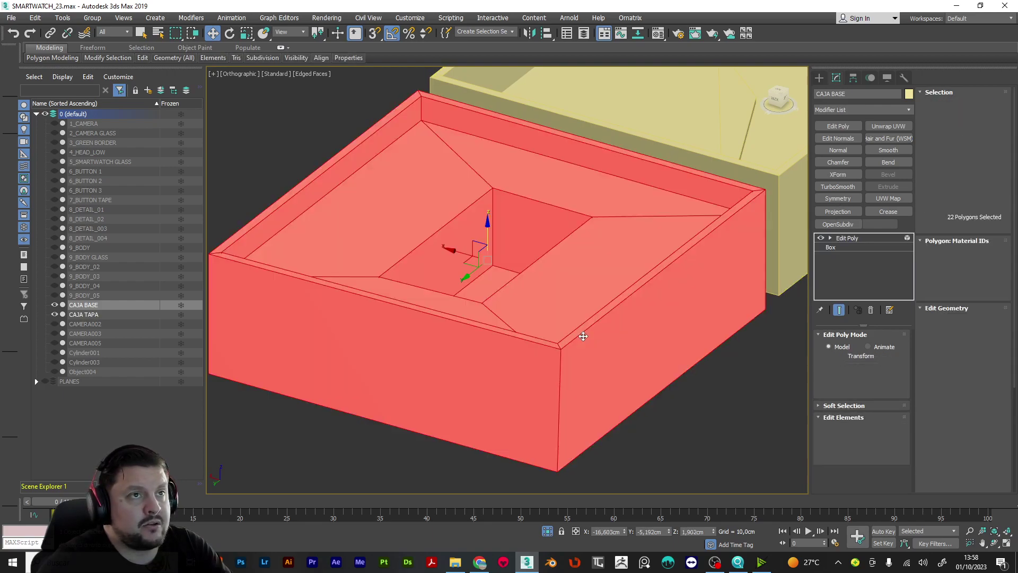
scroll(949, 371, "down", 5)
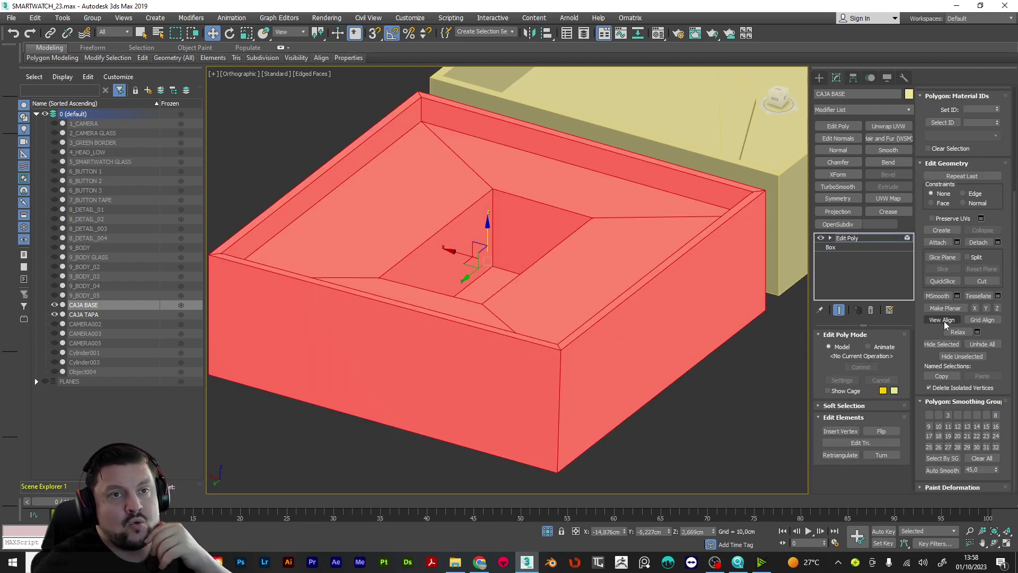
left_click(943, 470)
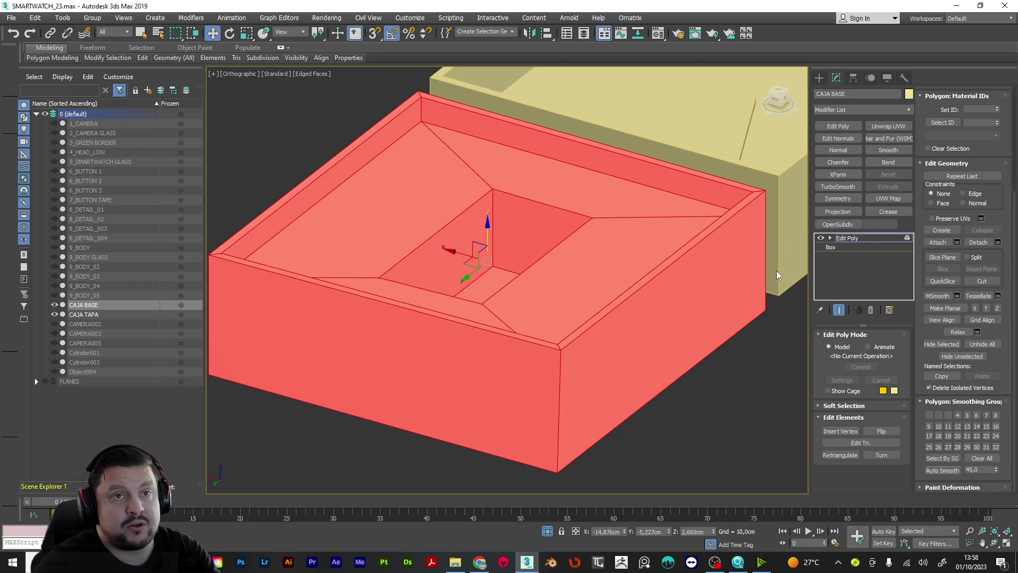
Undo the last change, reapply Auto Smooth at 45 to the CAJA BASE polygons, and leave polygon editing
left_click_drag(461, 318, 462, 317)
left_click(679, 394)
key("ctrl+z")
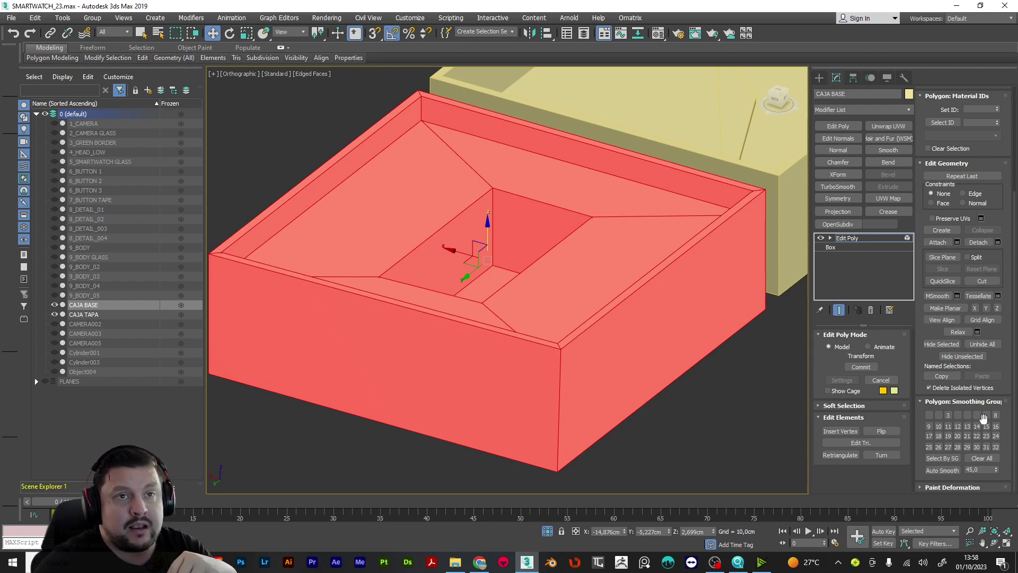
left_click(943, 470)
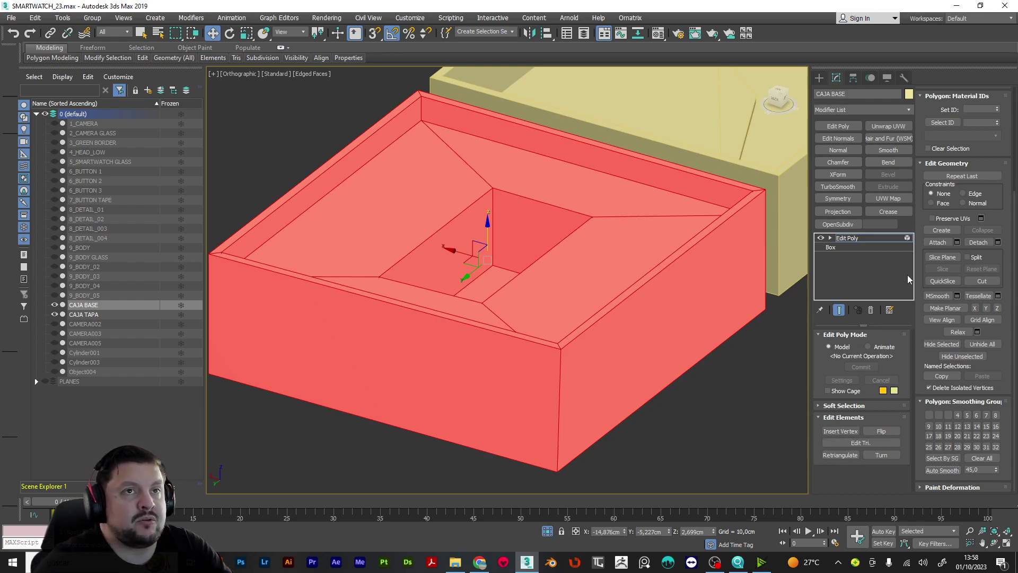
left_click(910, 238)
Try to chamfer the four rim edges of the central recess in CAJA BASE, then undo the chamfer
middle_click_drag(624, 217, 593, 229, "alt")
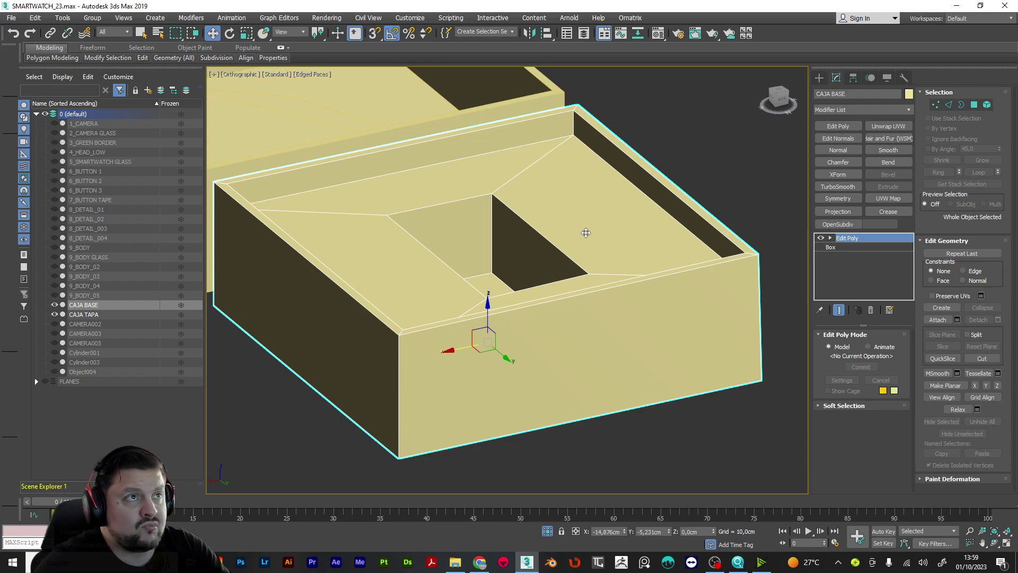
key("2")
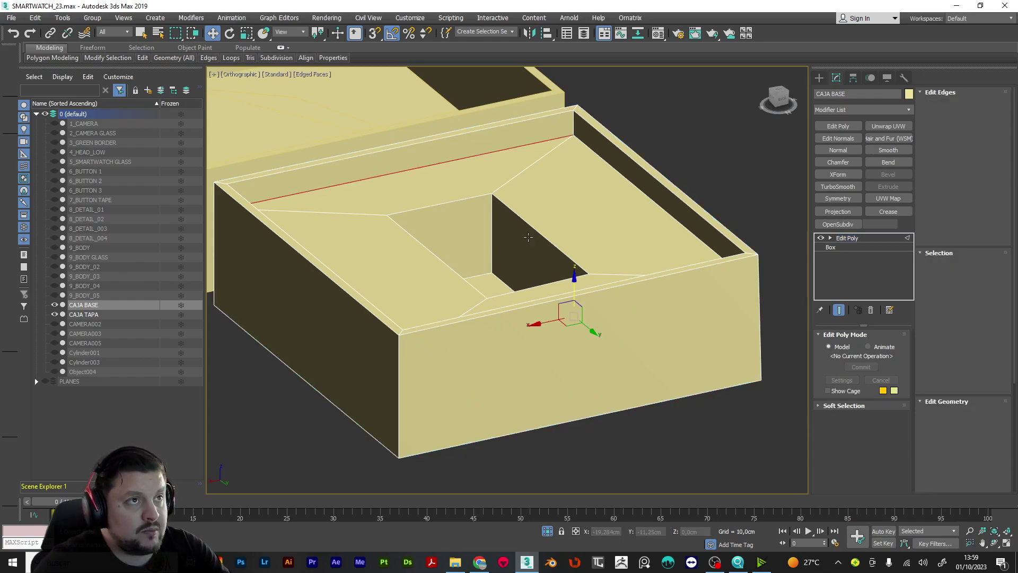
left_click(536, 237)
left_click(540, 285, "ctrl")
left_click(469, 281, "ctrl")
left_click(459, 201, "ctrl")
key("z")
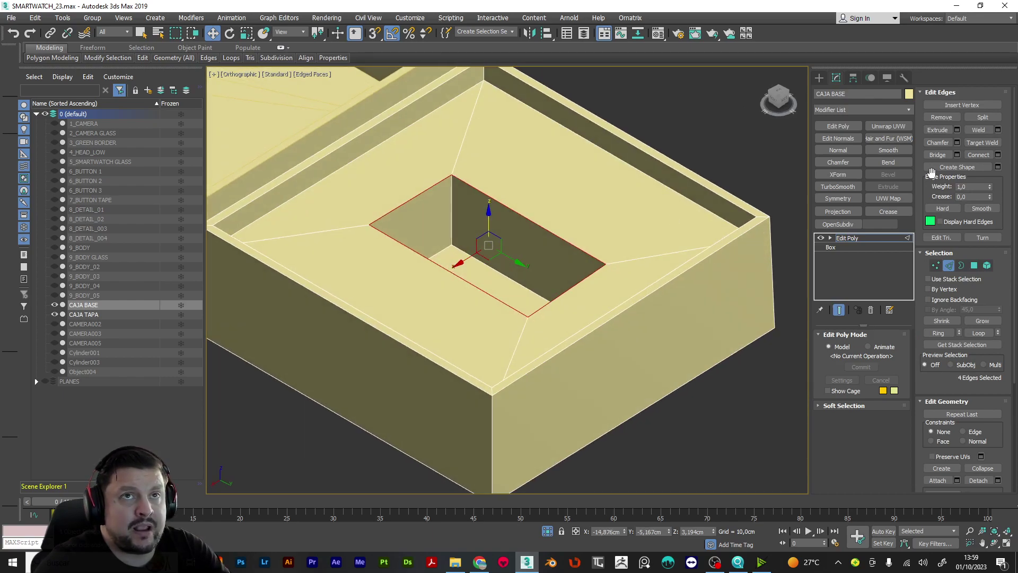
left_click(937, 143)
left_click_drag(532, 224, 536, 229)
middle_click_drag(536, 229, 581, 256, "alt")
key("ctrl+z")
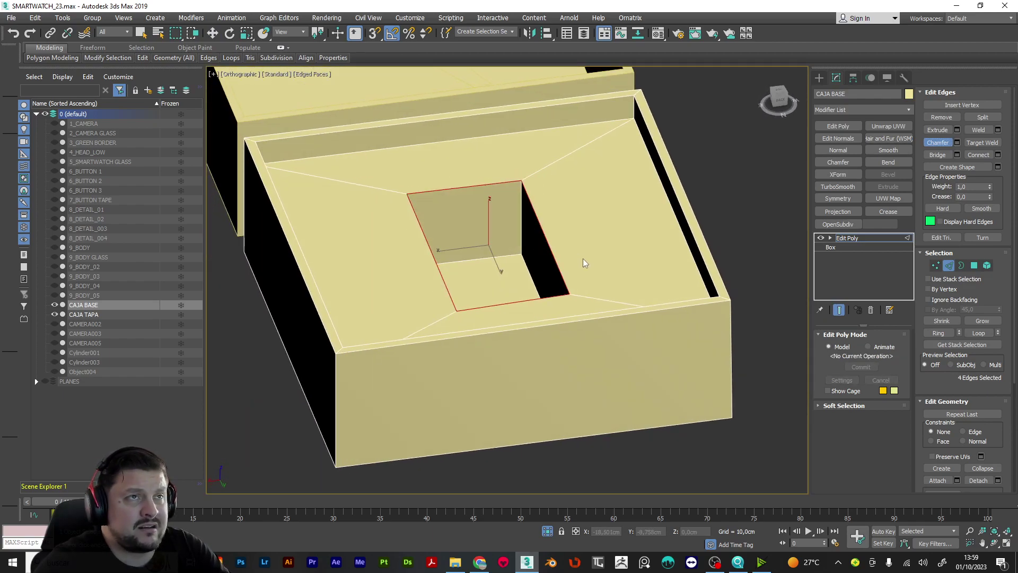
Reset the XForm of CAJA BASE and collapse its modifier stack to an Editable Poly
left_click(907, 77)
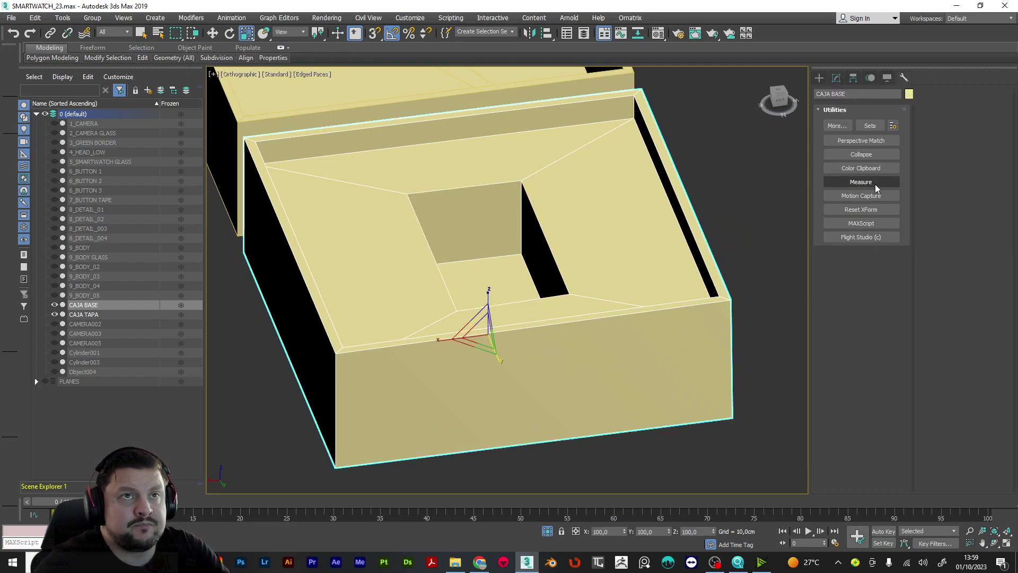
left_click(876, 210)
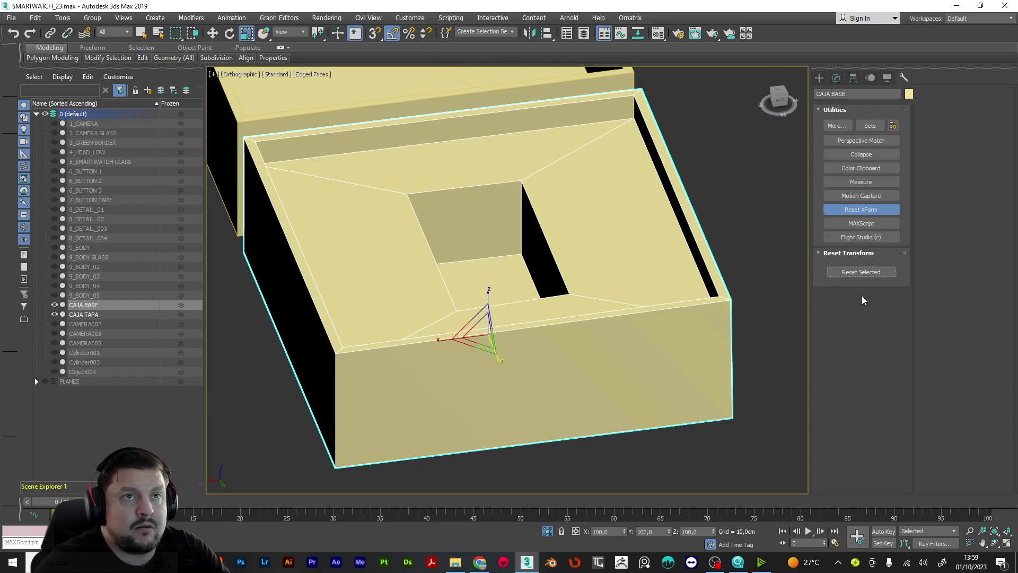
left_click(867, 273)
left_click(836, 79)
right_click(859, 240)
left_click(892, 344)
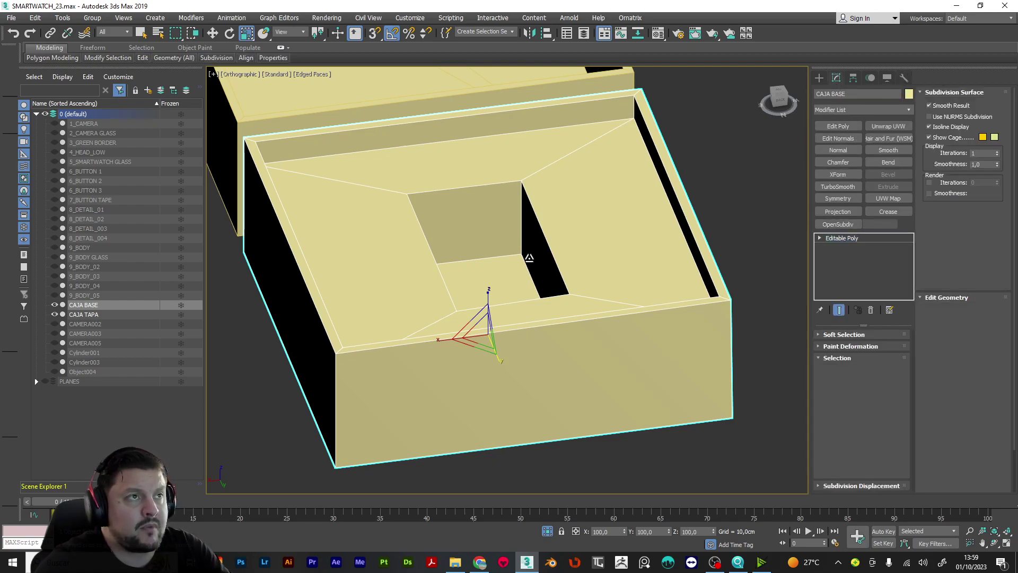
Round the four rim edges of the central recess by chamfering them in two successive passes
key("2")
double_click(554, 247)
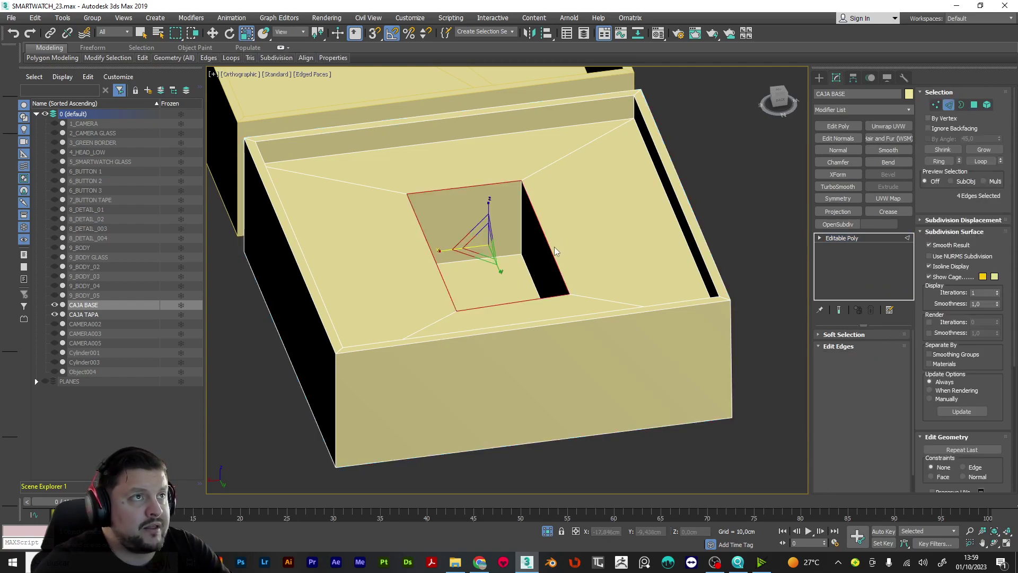
key("z")
middle_click_drag(584, 247, 629, 246, "alt")
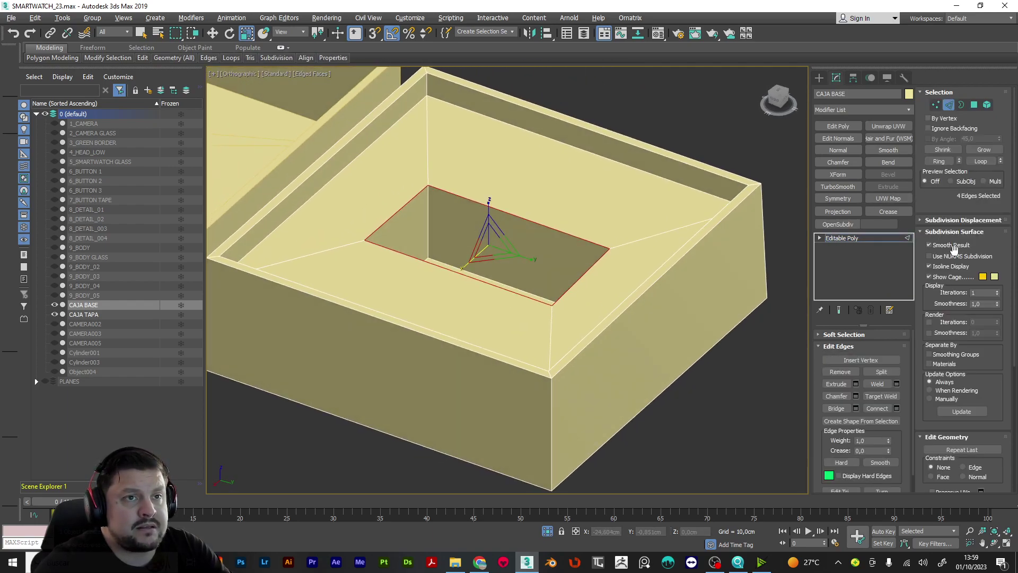
left_click(839, 397)
left_click_drag(550, 227, 558, 237)
middle_click_drag(559, 237, 737, 231, "alt")
left_click_drag(500, 195, 504, 198)
mouse_move(505, 198)
middle_mouse_down("alt")
mouse_move(587, 216)
mouse_move(629, 239)
mouse_move(522, 204)
middle_mouse_up("alt")
Chamfer the corner edge loops of the recess and the box walls, leaving out the diagonal edges across the sloped faces
left_click(566, 165)
key("r")
double_click(566, 162)
middle_click_drag(566, 168, 513, 259, "alt")
double_click(462, 160, "ctrl")
double_click(559, 204, "ctrl")
double_click(486, 244, "ctrl")
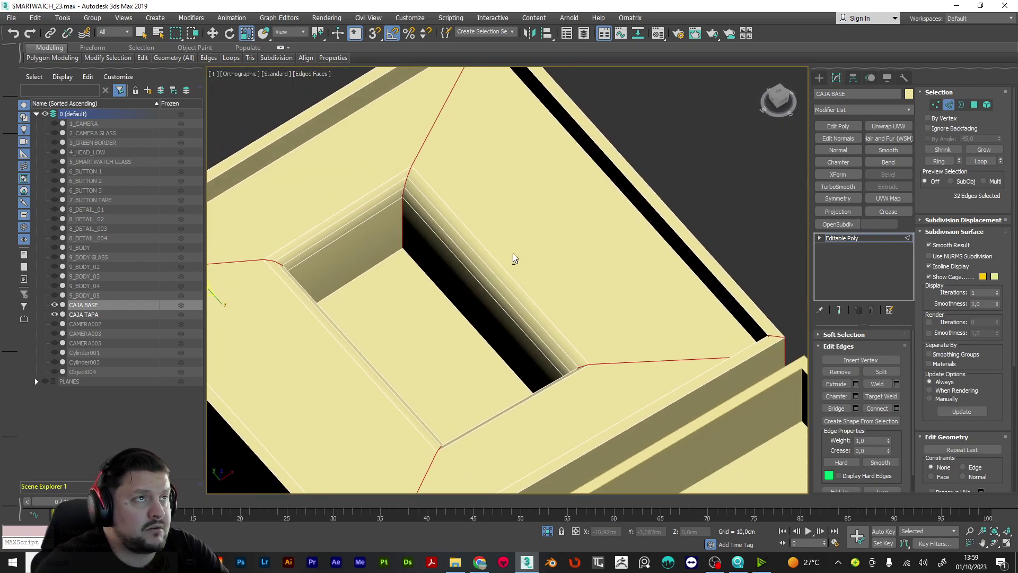
left_click(626, 361, "alt")
left_click(433, 466, "alt")
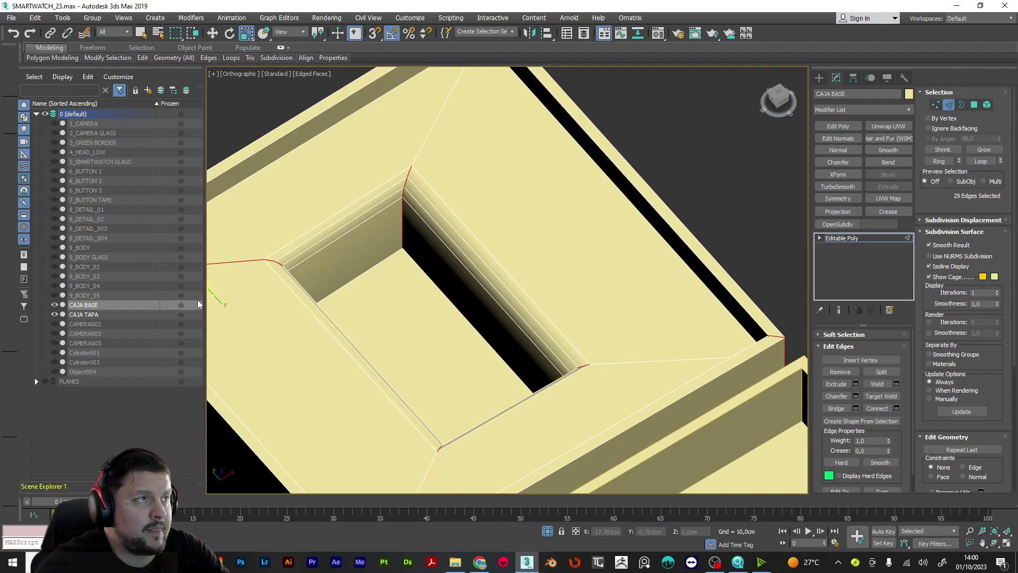
left_click(251, 256, "alt")
middle_click_drag(383, 287, 765, 403, "alt")
left_click(836, 397)
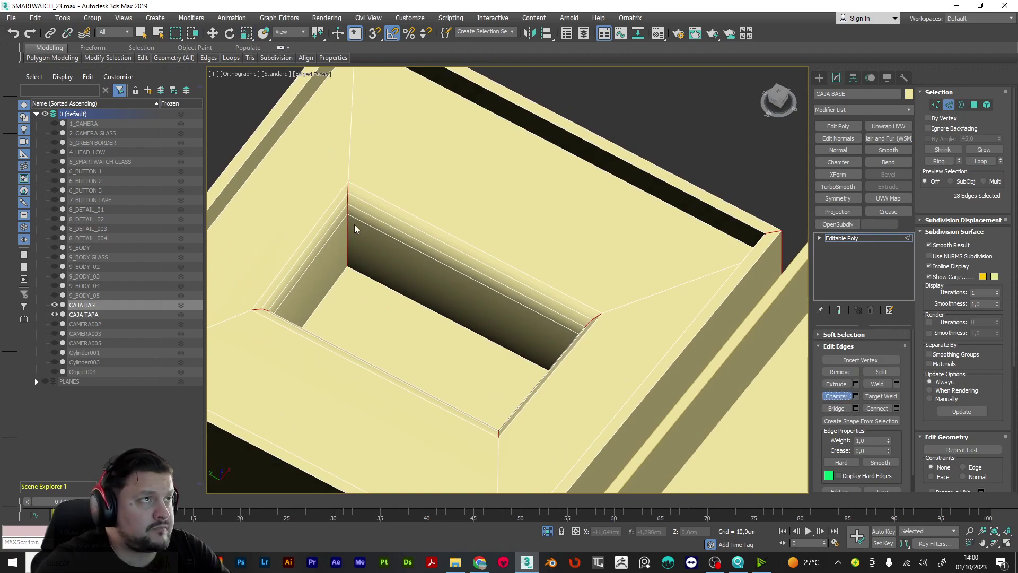
left_click_drag(350, 227, 360, 225)
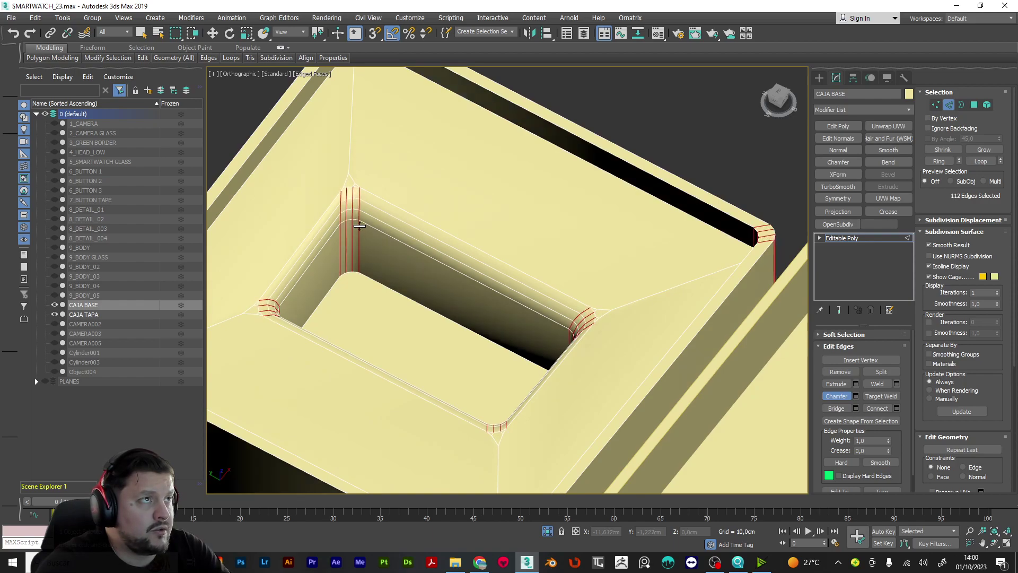
middle_click_drag(408, 256, 479, 261, "alt")
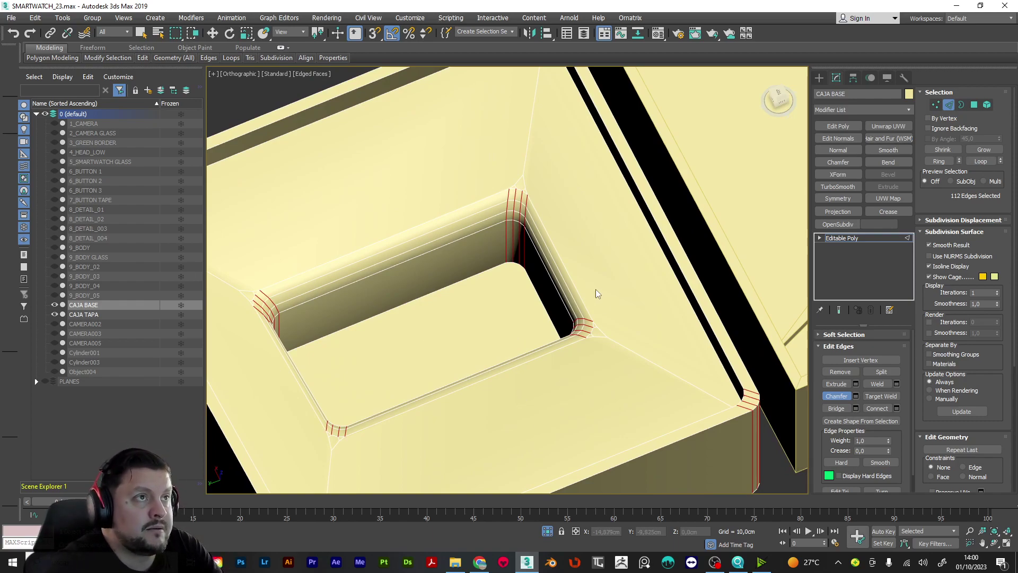
Target weld the stray vertices at the first rounded recess corner onto the end vertex of its diagonal edge
middle_click_drag(619, 358, 546, 251, "alt")
scroll(556, 253, "up", 5)
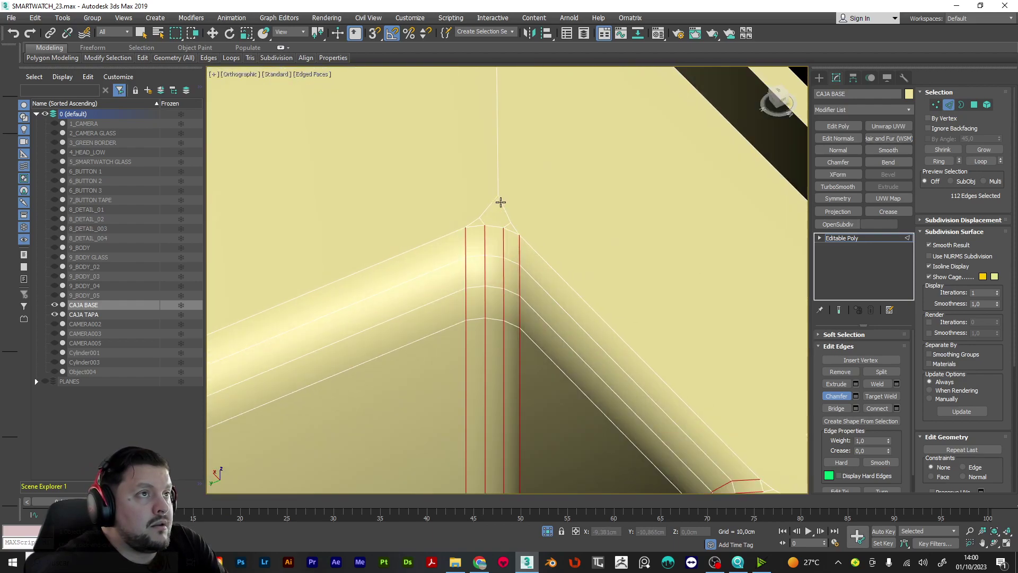
key("1")
scroll(506, 223, "down", 4)
middle_click_drag(508, 223, 721, 338, "alt")
scroll(981, 318, "down", 3)
left_click(982, 181)
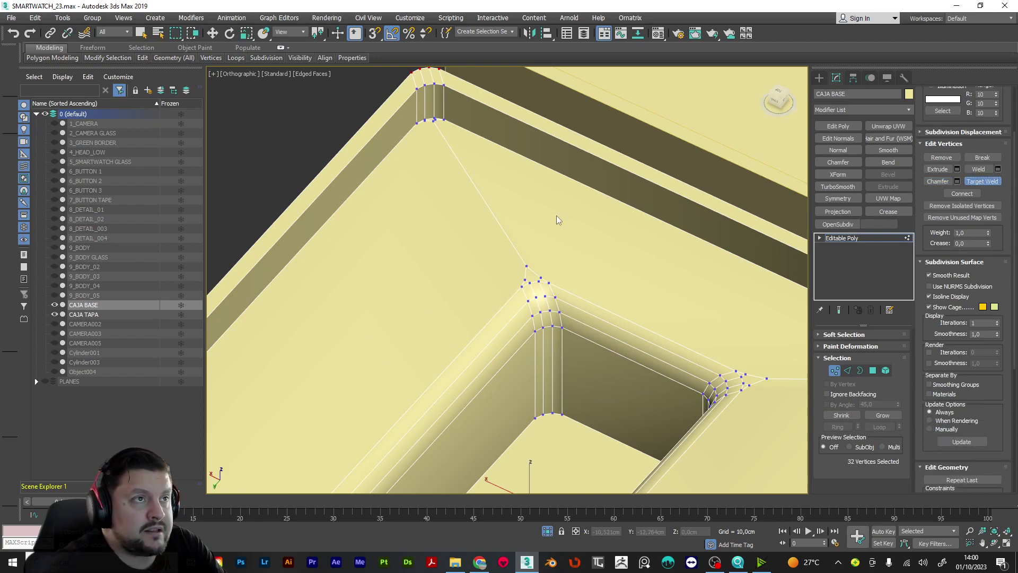
scroll(521, 327, "up", 4)
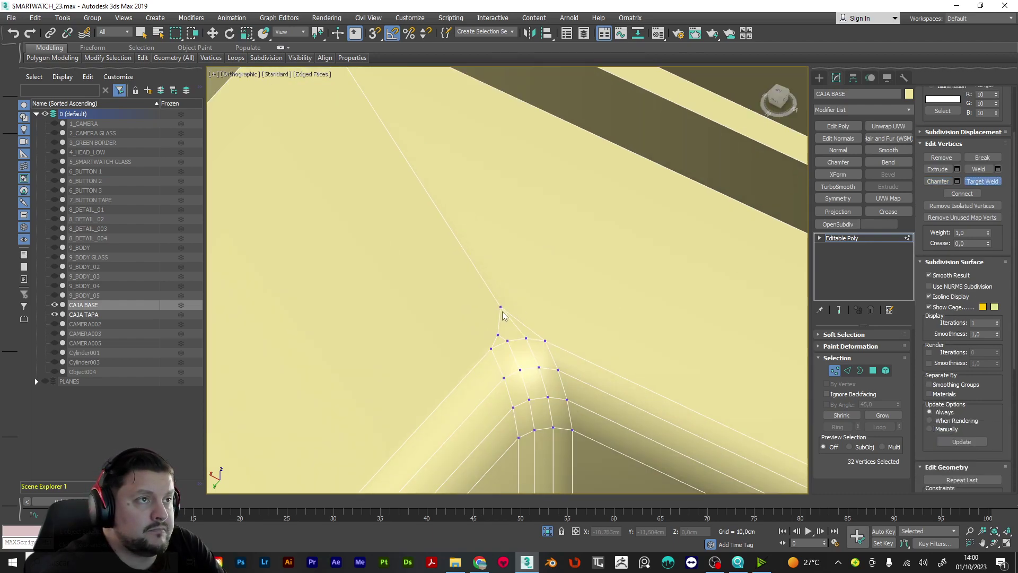
left_click(500, 307)
Target weld the stray vertices at the next two recess corners onto the ends of their diagonal edges
scroll(501, 308, "down", 5)
middle_click_drag(500, 310, 630, 408, "alt")
scroll(559, 316, "up", 4)
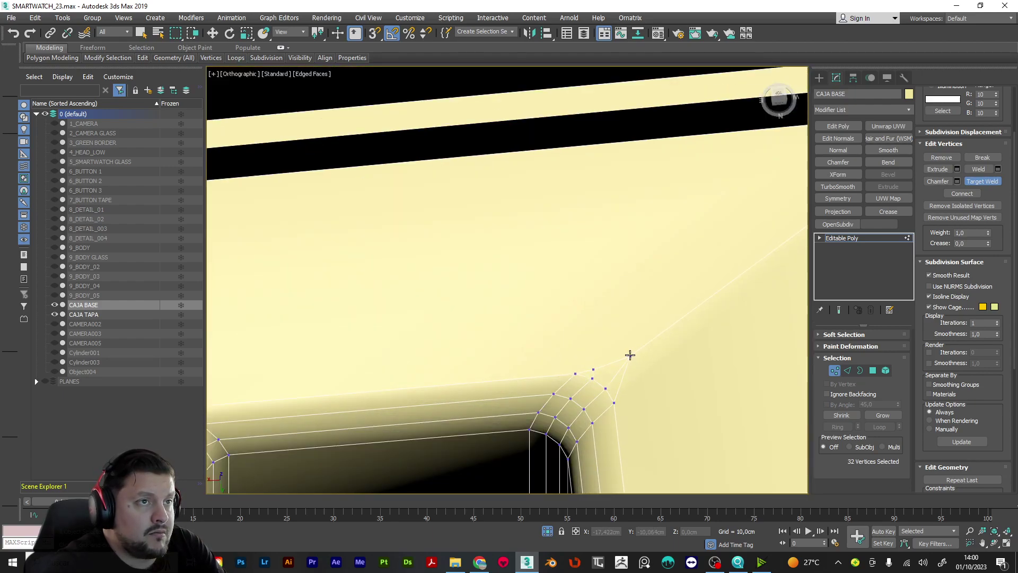
scroll(630, 354, "down", 5)
middle_click_drag(630, 354, 507, 345, "alt")
scroll(679, 422, "up", 5)
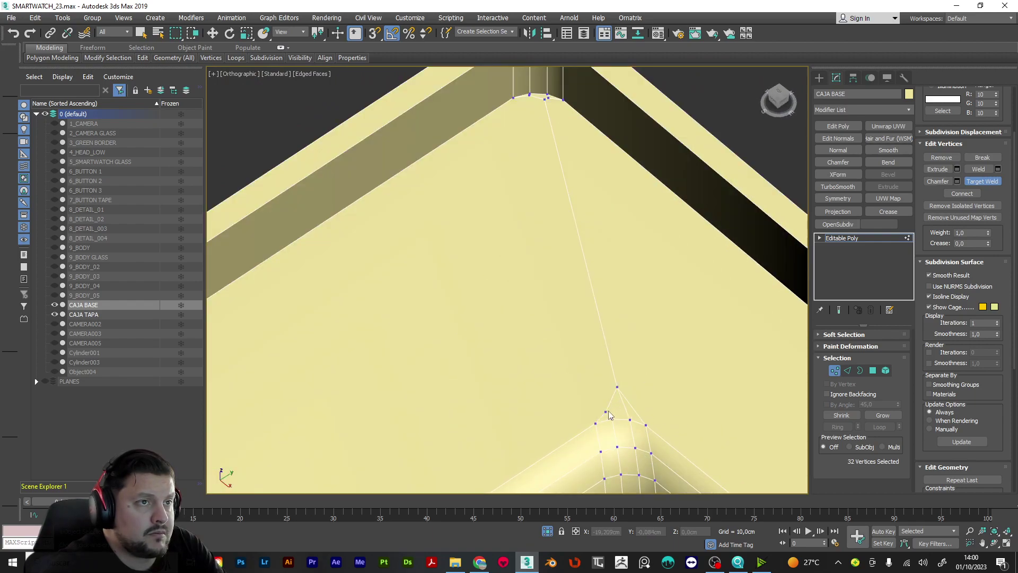
Target weld the loose vertices at the fourth recess corner onto the end vertex of its diagonal edge
scroll(617, 387, "down", 5)
middle_click_drag(577, 396, 658, 390, "alt")
scroll(622, 401, "up", 5)
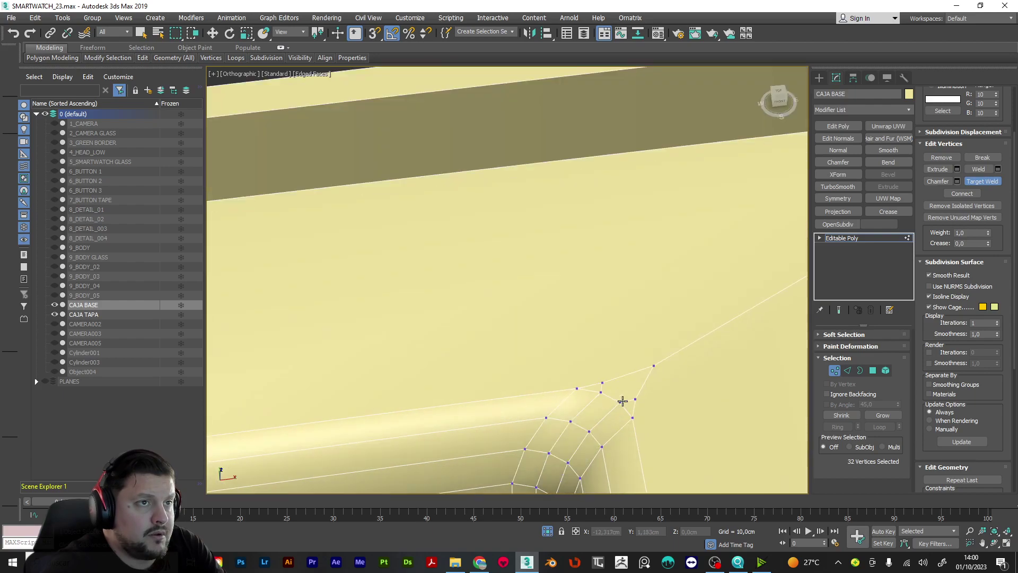
left_click(651, 365)
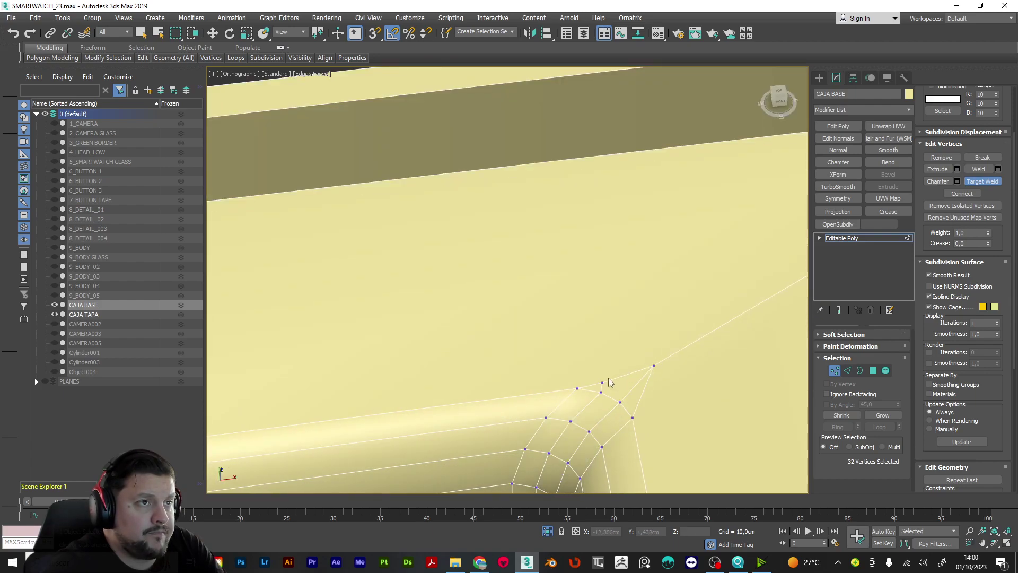
left_click(654, 365)
scroll(654, 359, "down", 5)
middle_click_drag(594, 419, 607, 228, "alt")
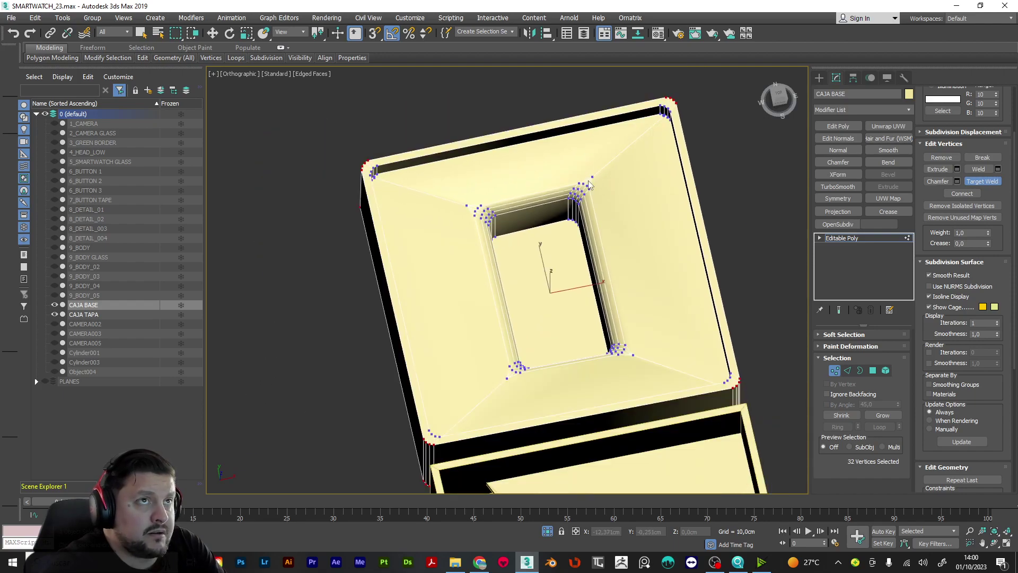
scroll(662, 130, "up", 6)
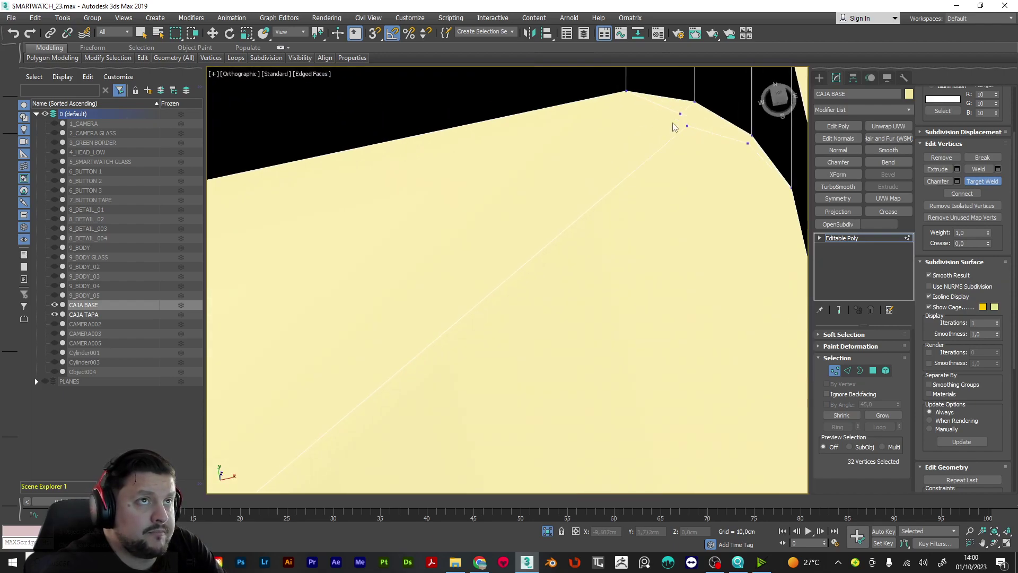
scroll(675, 127, "down", 6)
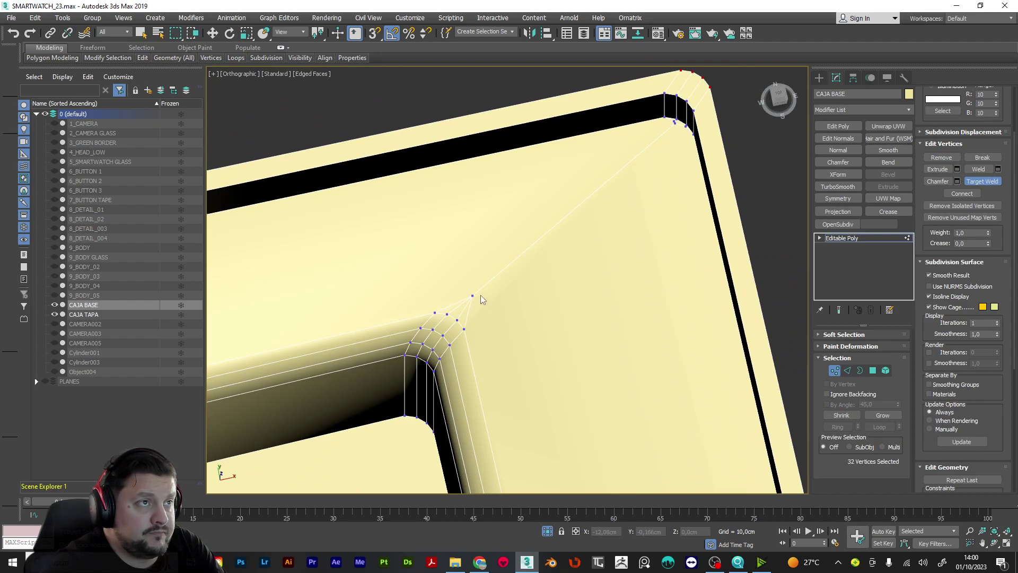
Cut edges across the sloped faces linking the diagonal end vertices around the recess
scroll(603, 196, "down", 6)
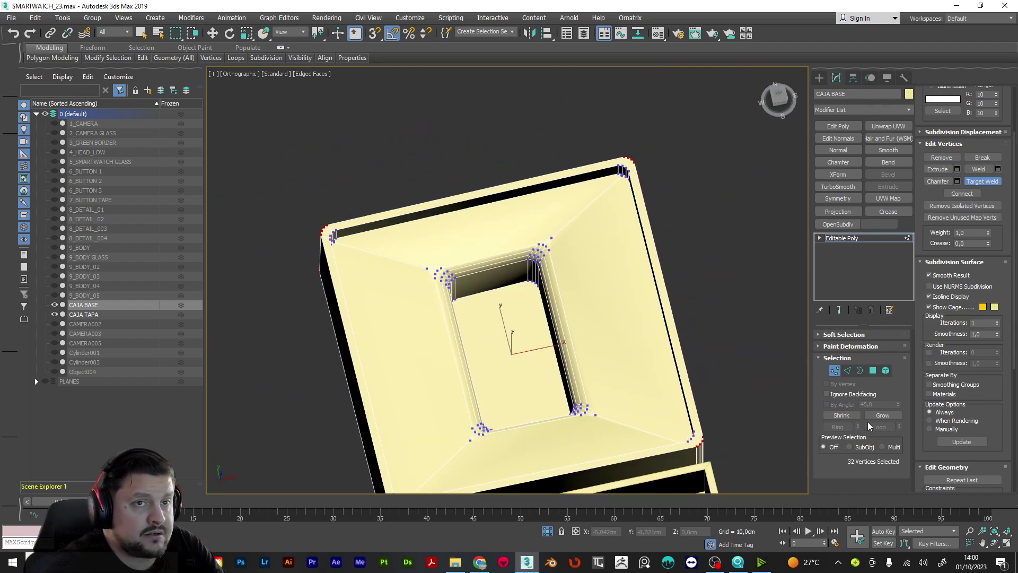
scroll(970, 424, "down", 5)
left_click(981, 368)
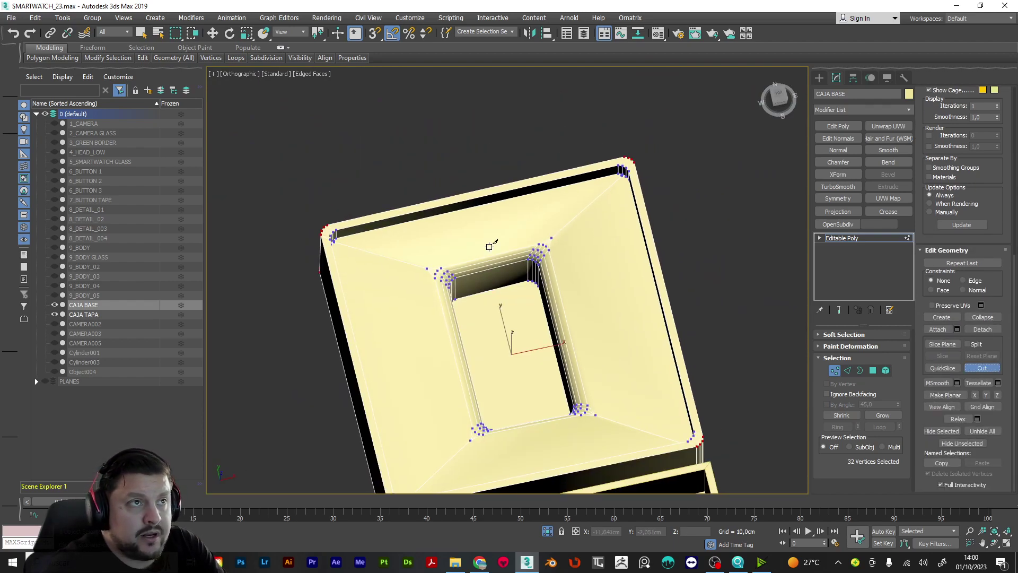
left_click(553, 235)
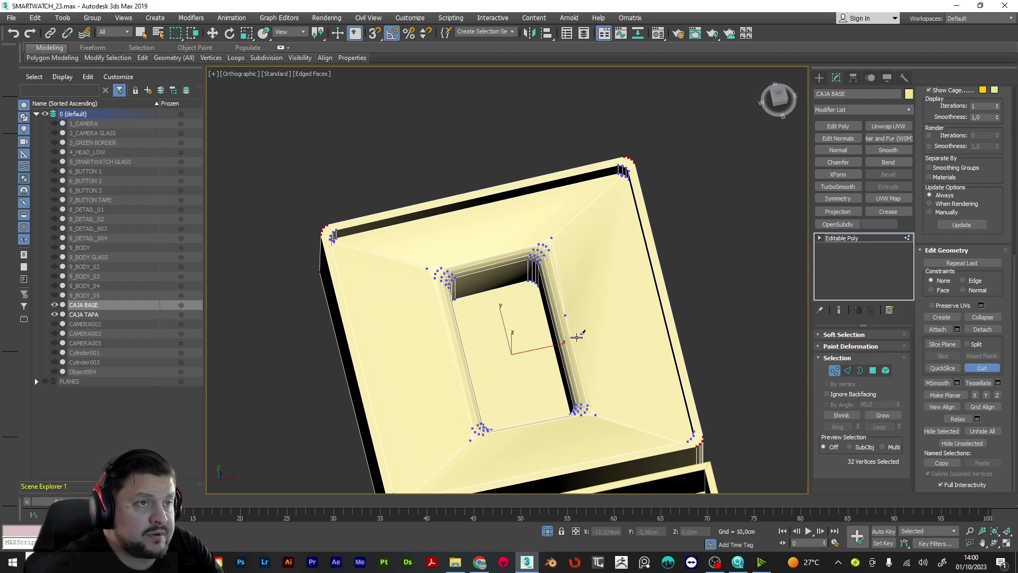
left_click(595, 415)
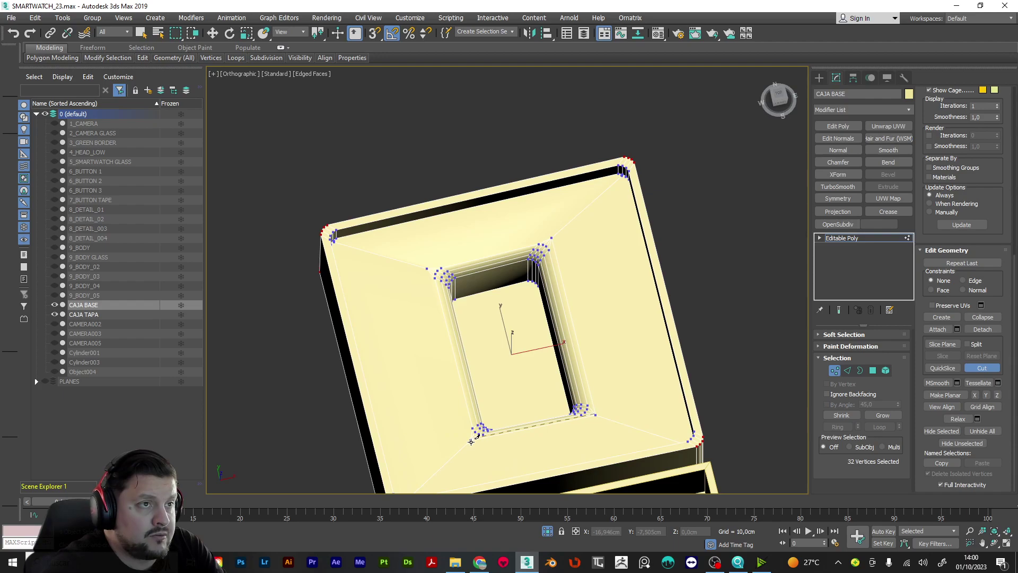
scroll(470, 441, "up", 5)
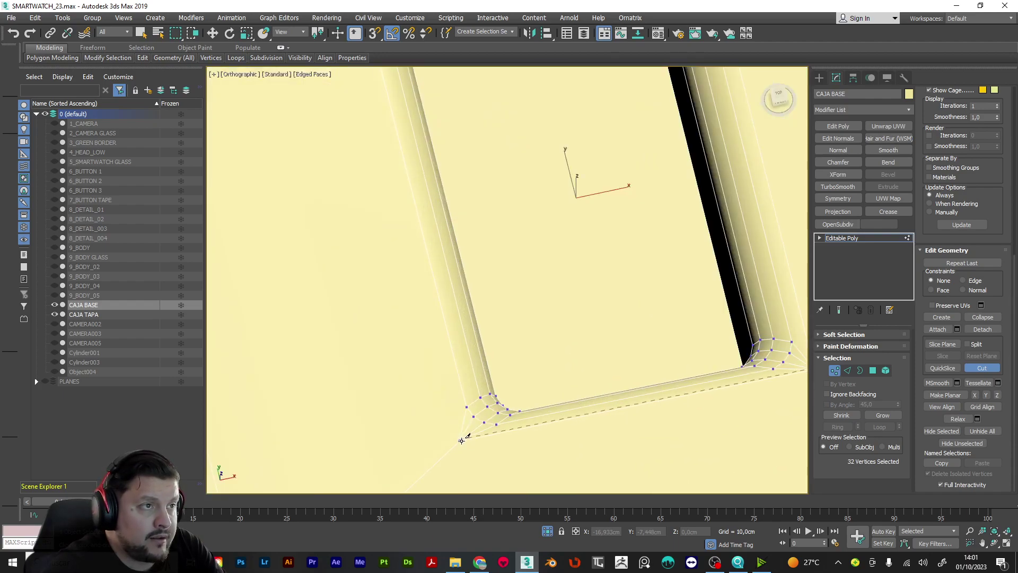
scroll(386, 432, "down", 5)
scroll(440, 244, "up", 7)
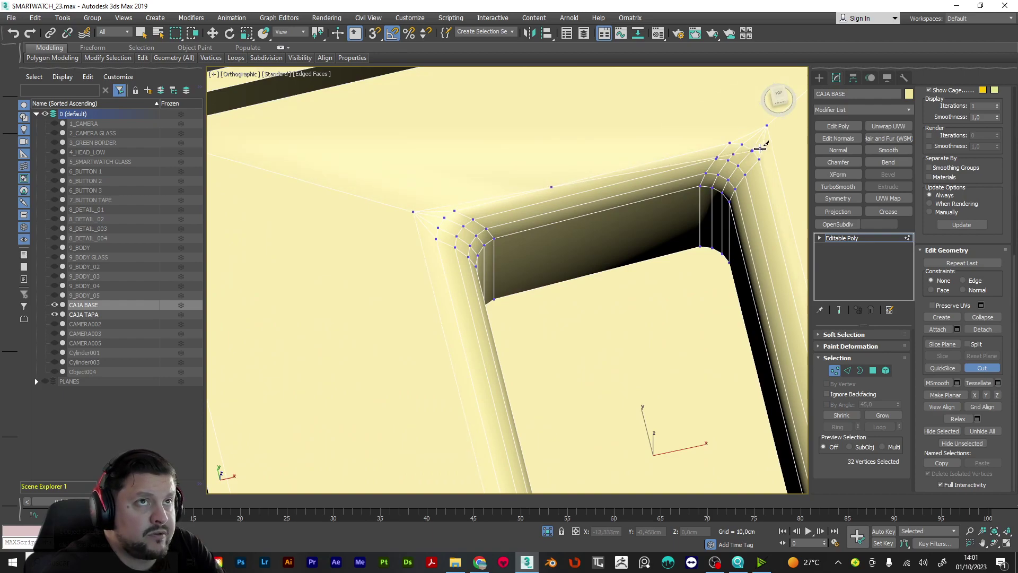
scroll(631, 190, "down", 4)
Examine the cut edges at the recess corners and the points where the diagonals meet the outer wall corners
middle_click_drag(622, 193, 519, 249, "alt")
scroll(548, 172, "up", 7)
scroll(547, 173, "down", 9)
middle_click_drag(612, 244, 545, 192, "alt")
scroll(605, 208, "up", 5)
scroll(609, 216, "down", 5)
middle_click_drag(676, 236, 781, 316, "alt")
scroll(446, 166, "up", 5)
scroll(446, 166, "up", 4)
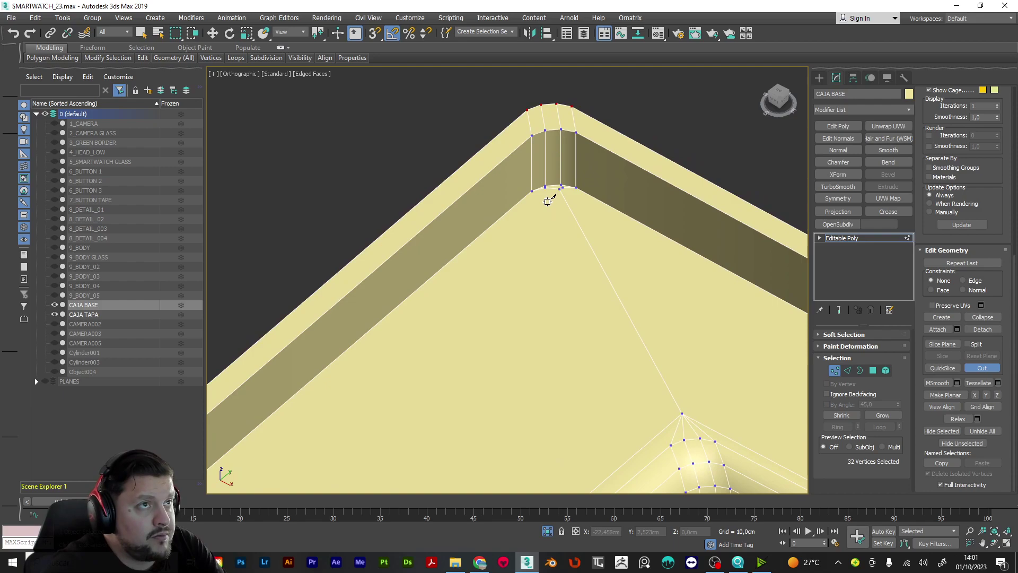
Target weld the stray vertex at the first rounded wall corner onto the outer end vertex of its diagonal edge
scroll(945, 218, "up", 3)
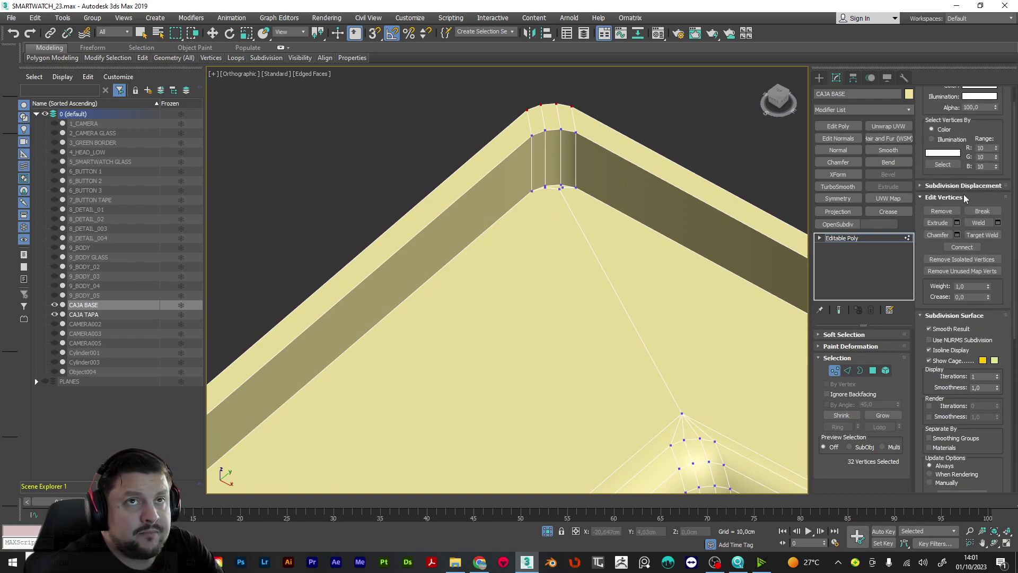
left_click(982, 234)
scroll(581, 166, "up", 3)
scroll(581, 166, "up", 2)
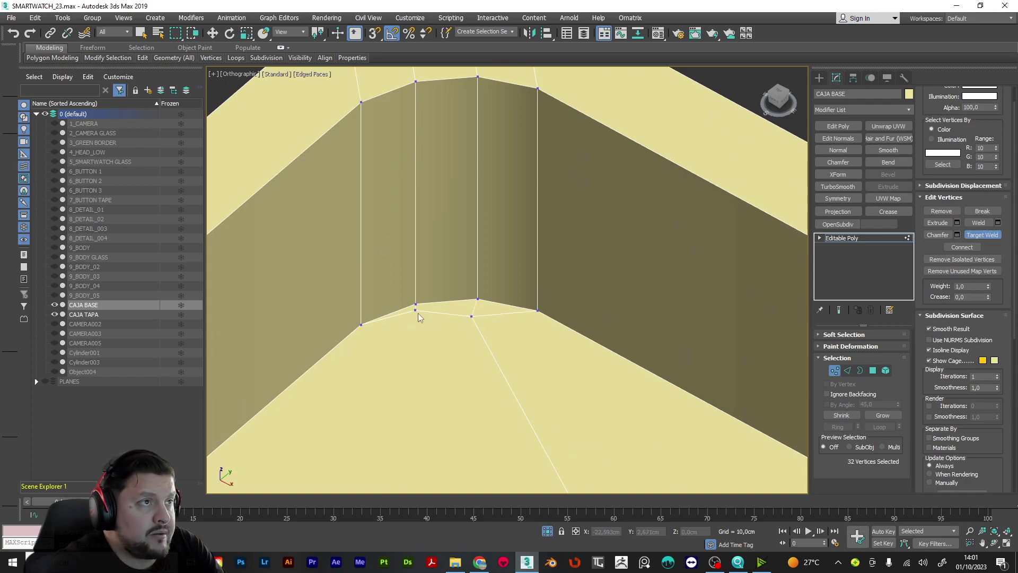
left_click(472, 317)
right_click(437, 310)
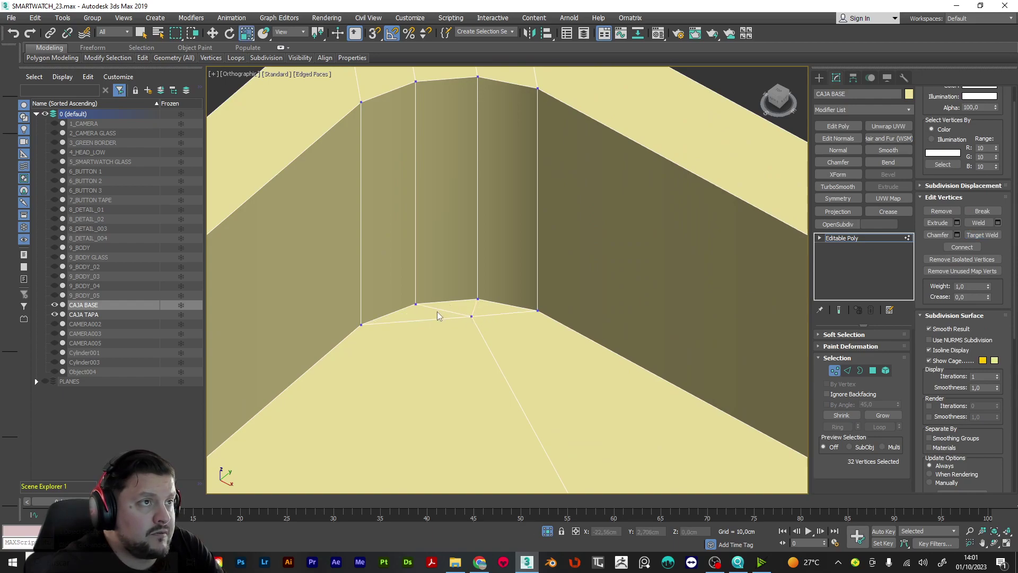
Target weld the stray vertex at the second rounded wall corner onto the outer end vertex of its diagonal edge
scroll(442, 317, "down", 7)
middle_click_drag(442, 317, 583, 340, "alt")
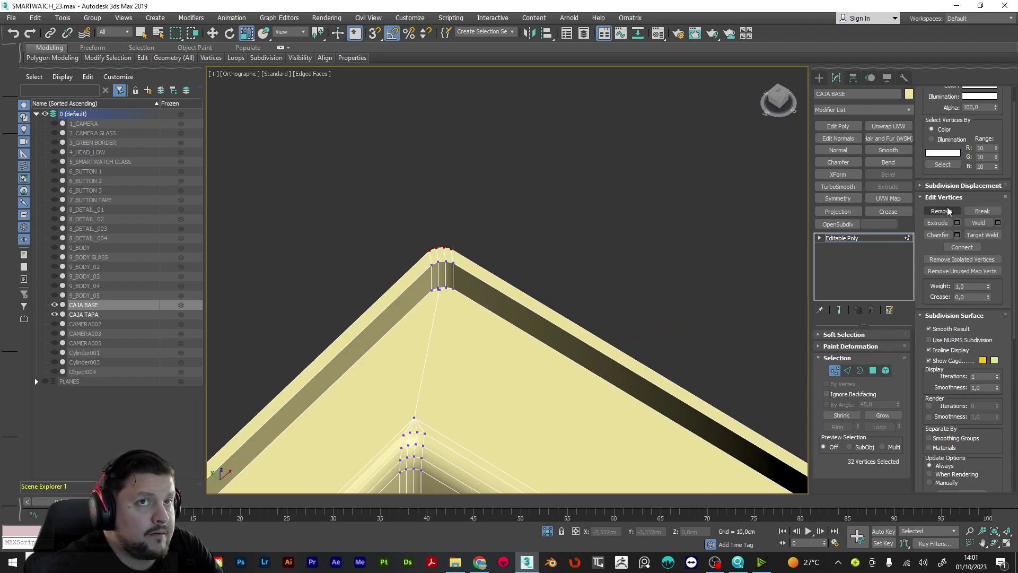
left_click(982, 235)
scroll(400, 304, "up", 8)
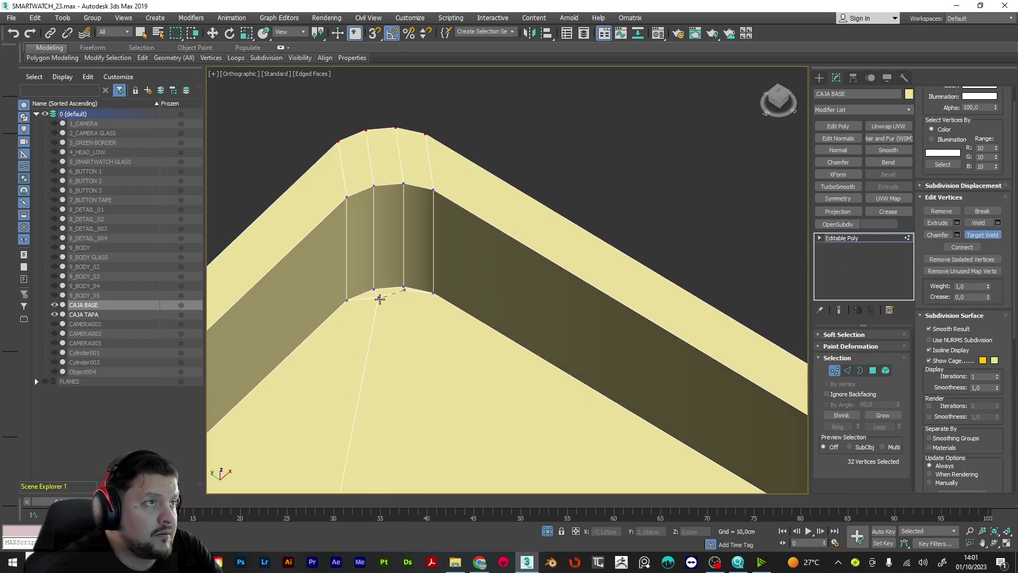
right_click(378, 299)
Target weld the stray vertex at the third rounded wall corner onto the outer end vertex of its diagonal edge
scroll(436, 310, "down", 7)
middle_click_drag(437, 310, 491, 309, "alt")
scroll(445, 307, "up", 12)
left_click(353, 271)
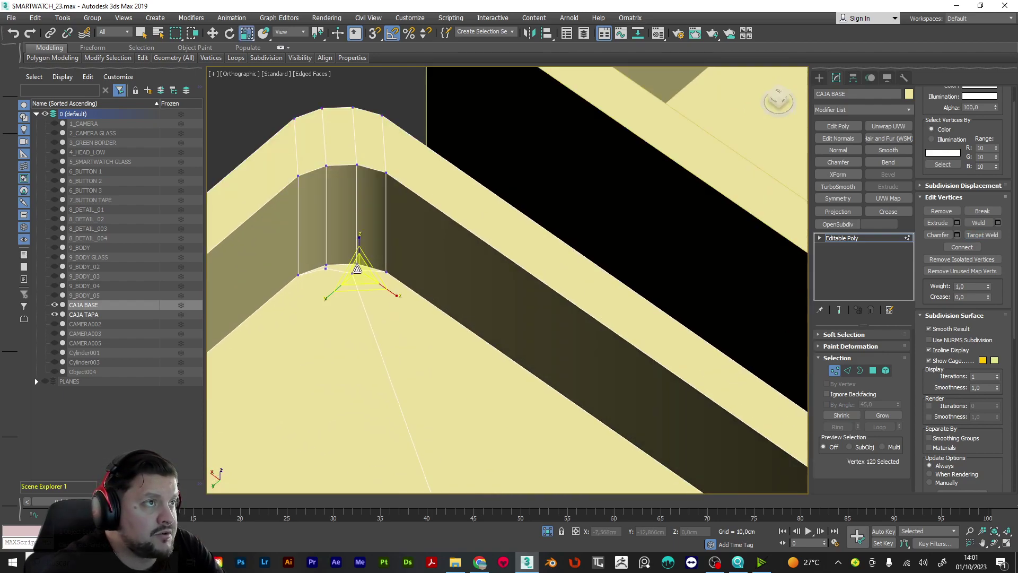
left_click(982, 234)
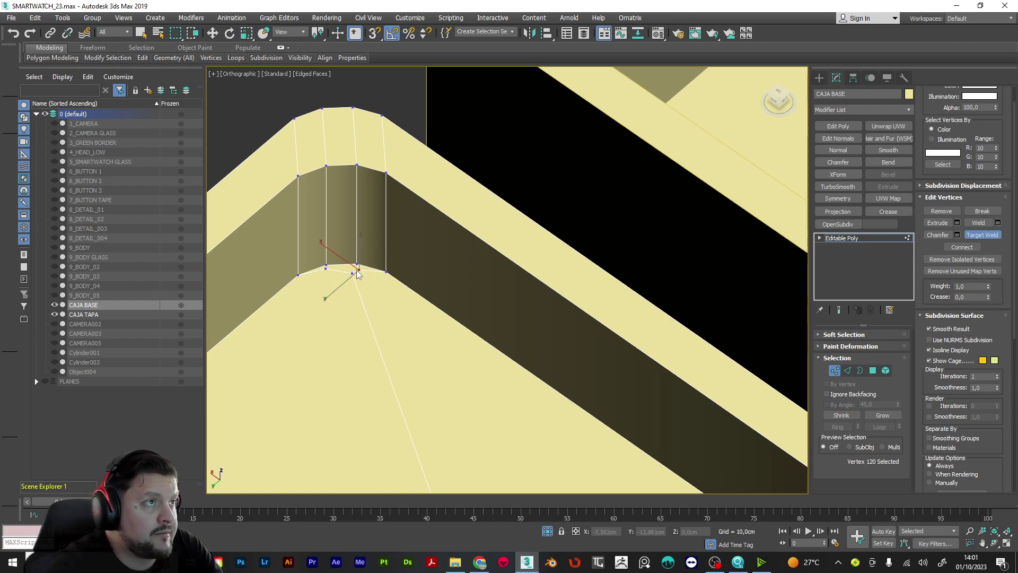
left_click(324, 268)
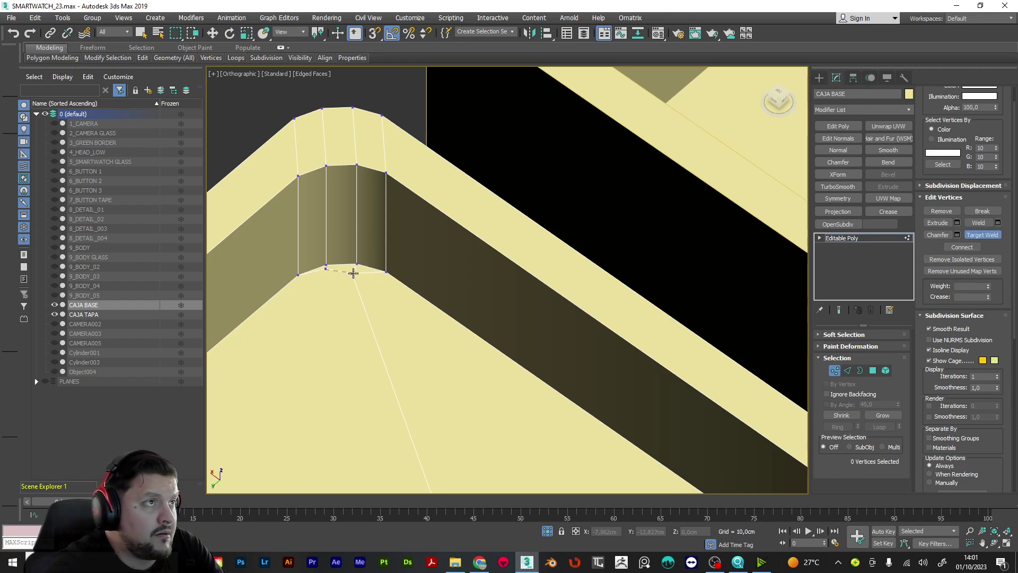
left_click(353, 273)
Target weld the stray vertex at the fourth rounded wall corner onto the outer end vertex of its diagonal edge
scroll(320, 264, "down", 6)
middle_click_drag(321, 264, 575, 289, "alt")
scroll(363, 279, "up", 6)
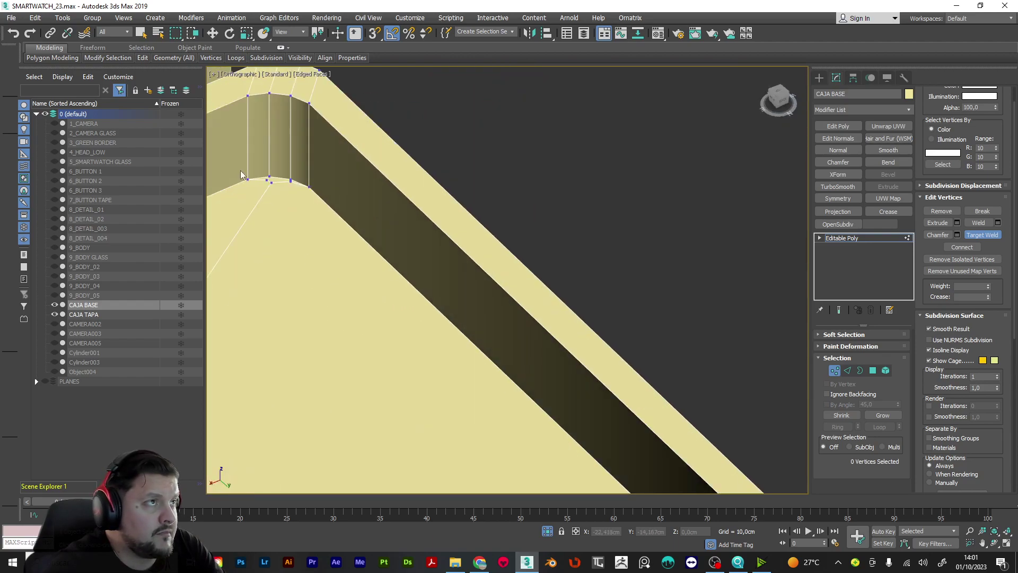
scroll(466, 221, "down", 2)
scroll(413, 208, "up", 4)
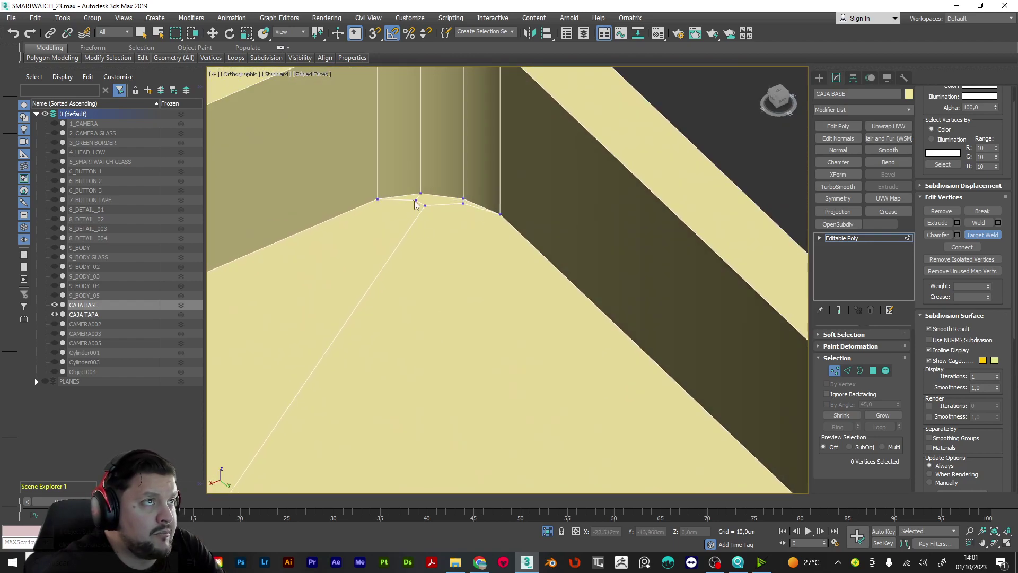
left_click(425, 205)
right_click(470, 241)
Select the outer end vertices of two neighbouring diagonals and set the vertex movement constraint to Edge
scroll(469, 240, "down", 5)
middle_click_drag(470, 241, 551, 295)
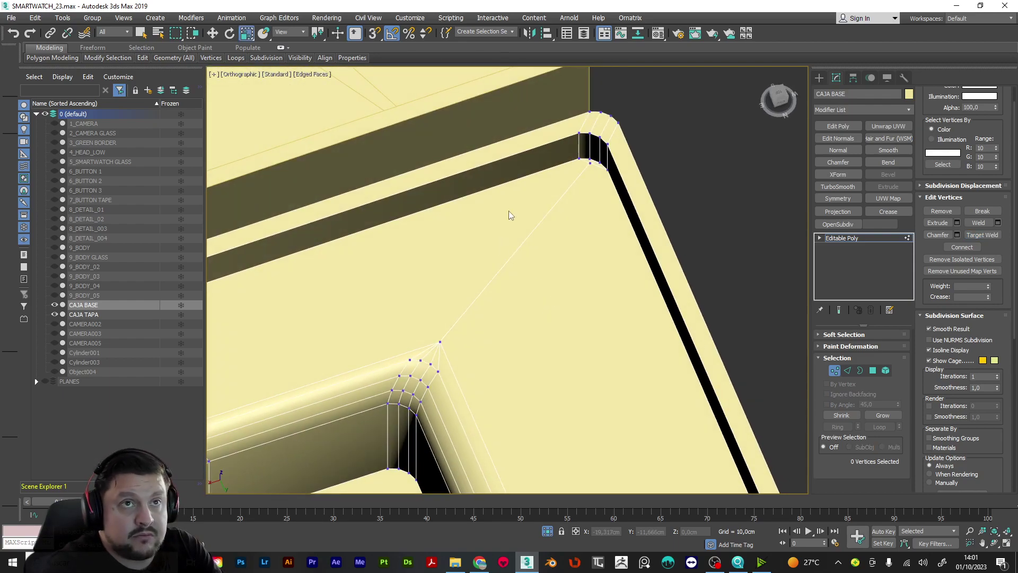
key("1")
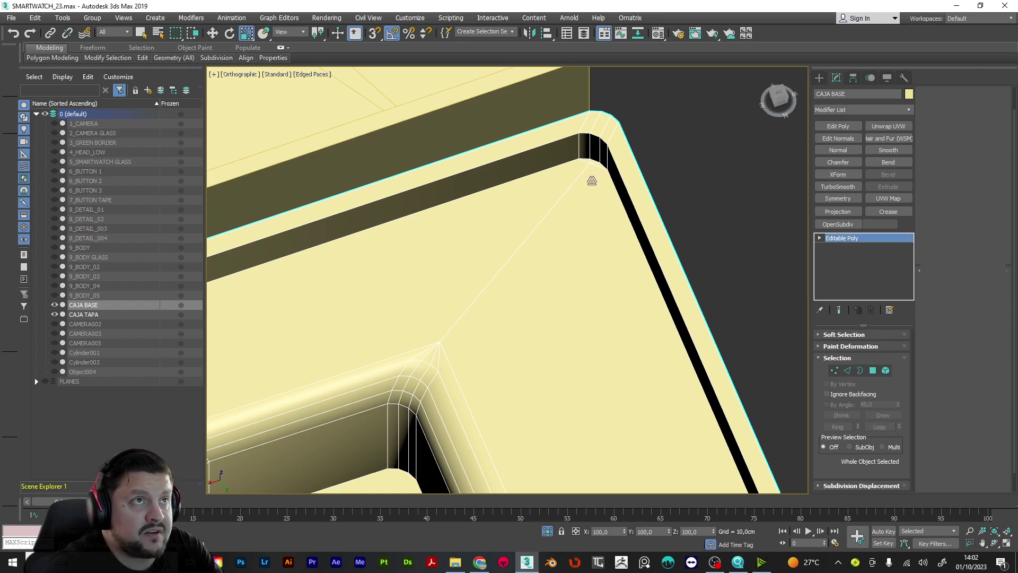
key("1")
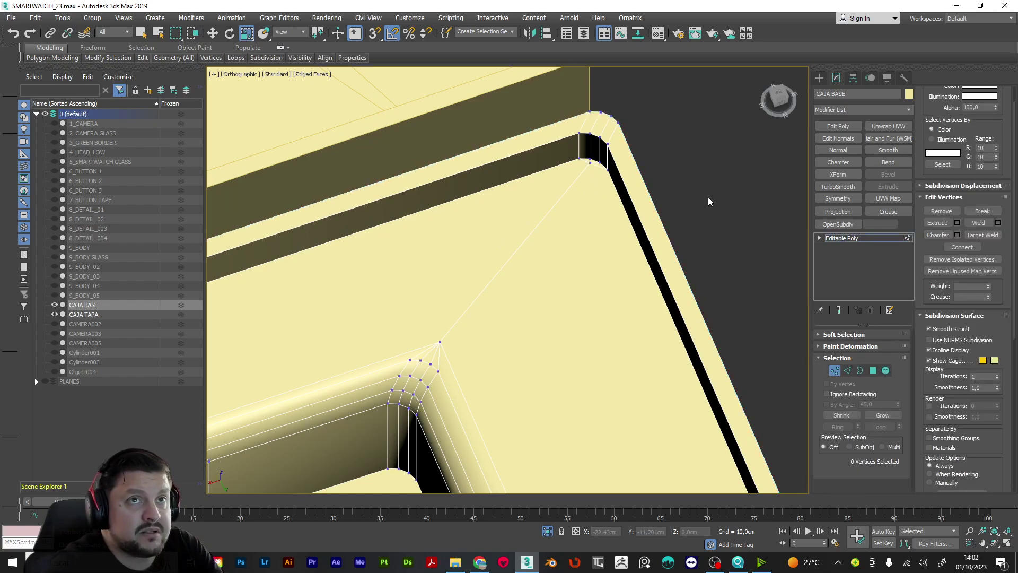
left_click(590, 165)
scroll(602, 236, "down", 4)
mouse_move(606, 238)
middle_mouse_down("alt")
mouse_move(657, 242)
mouse_move(598, 249)
middle_mouse_up("alt")
scroll(399, 234, "up", 4)
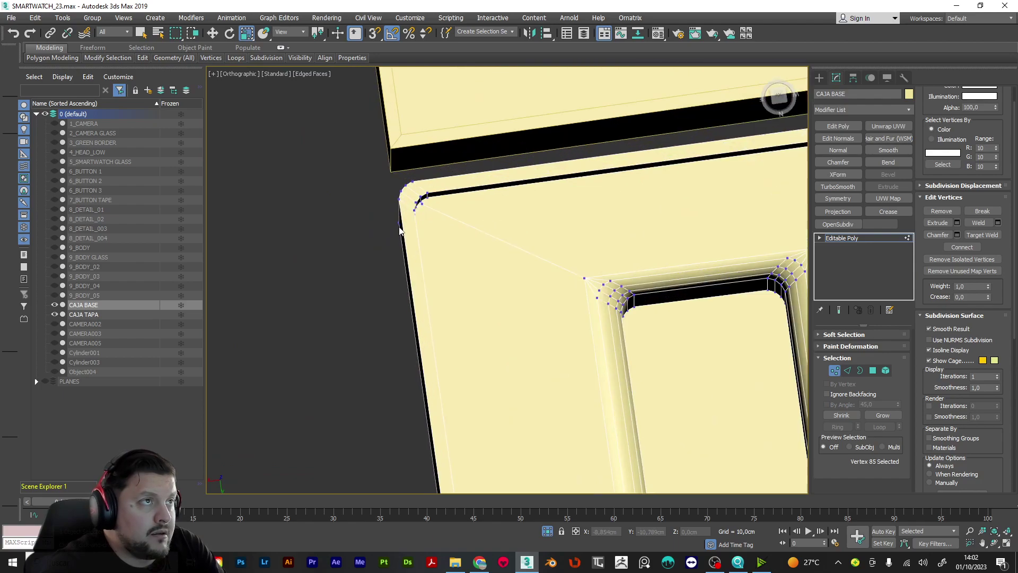
left_click(422, 204, "ctrl")
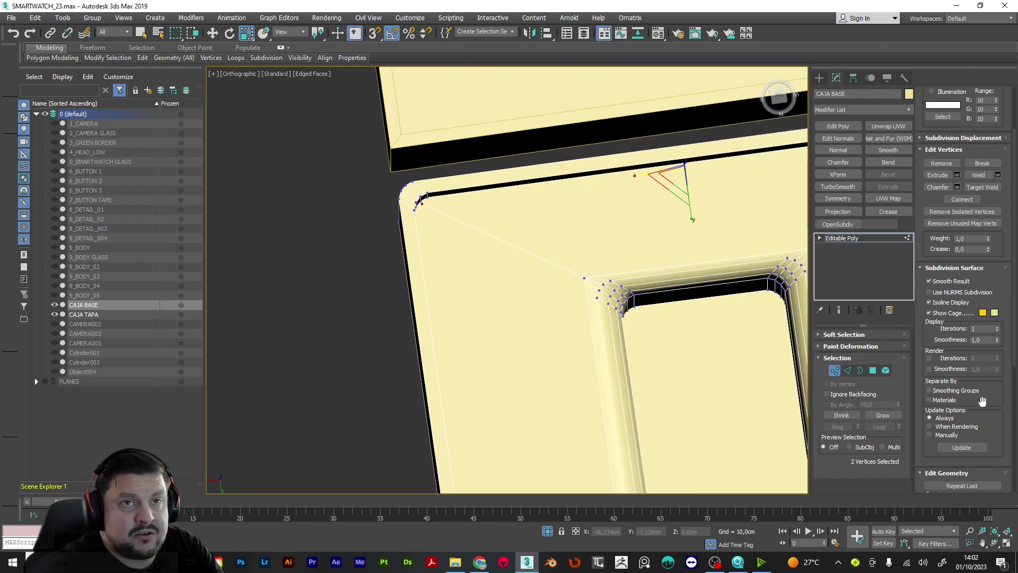
scroll(977, 395, "down", 3)
left_click(962, 439)
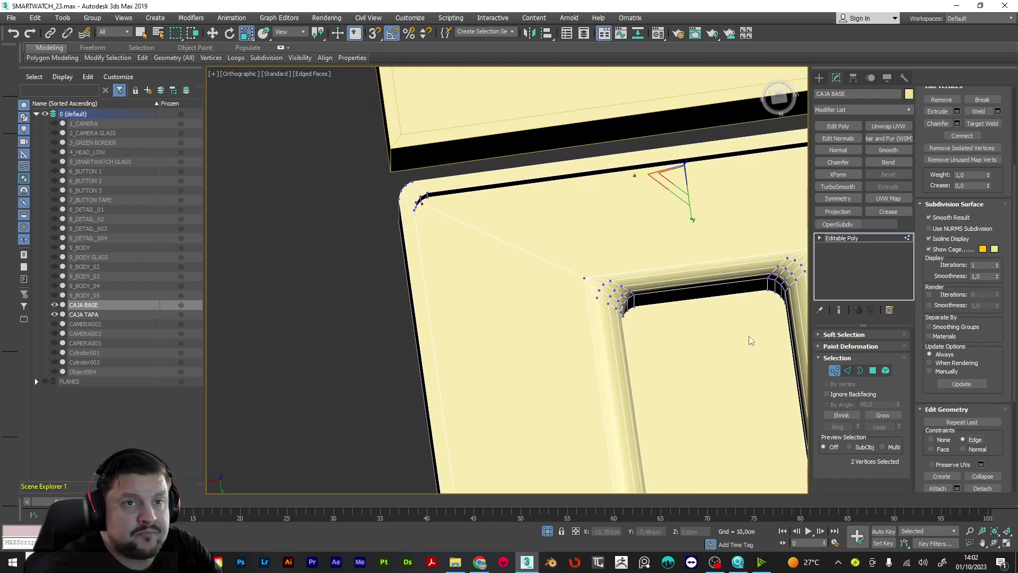
Try to slide both selected diagonal end vertices along their edges together
key("w")
middle_click_drag(745, 317, 551, 348)
middle_click_drag(598, 239, 535, 257)
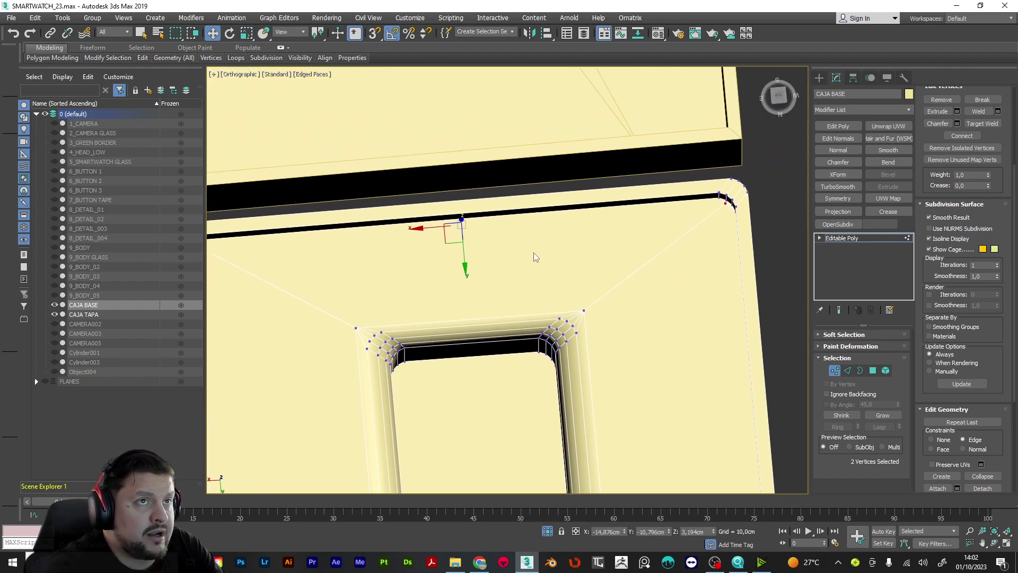
left_click_drag(465, 269, 466, 271)
left_click_drag(431, 228, 427, 235)
scroll(461, 241, "down", 2)
middle_click_drag(496, 249, 525, 234)
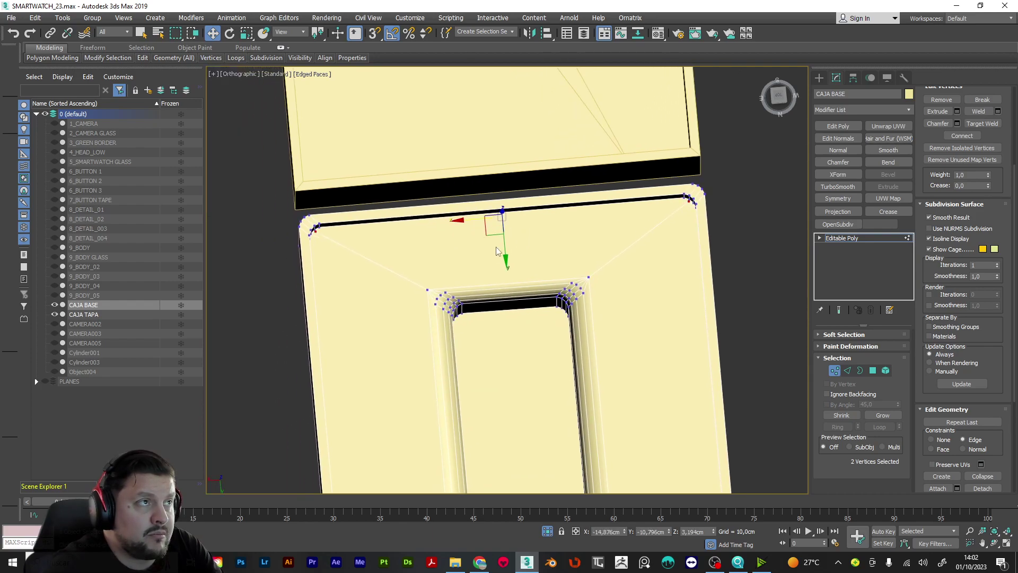
Deselect one of the two vertices and slide the remaining one inward along its diagonal by about 0.4 cm in X
left_click_drag(307, 274, 352, 224, "alt")
scroll(536, 245, "up", 3)
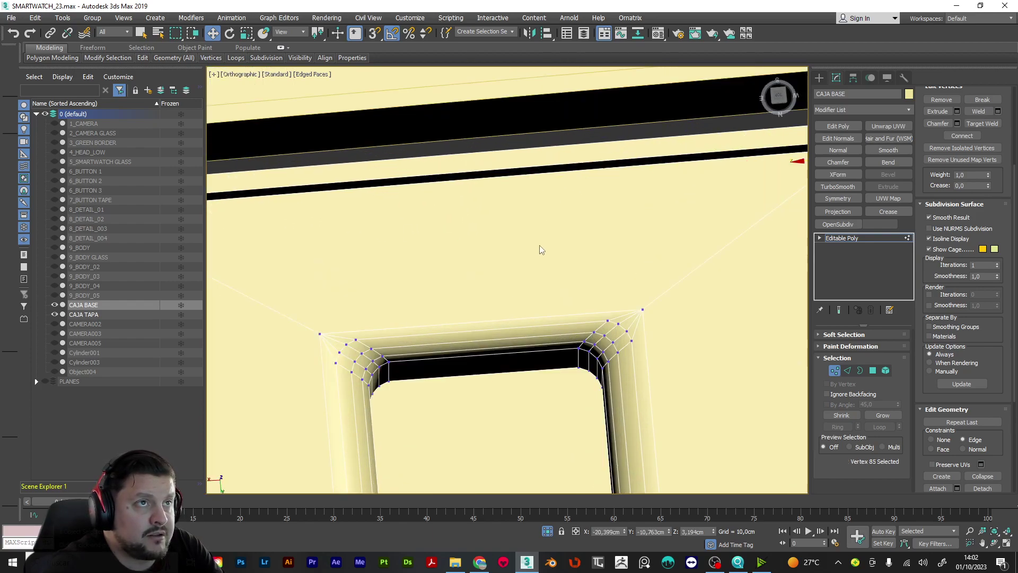
scroll(592, 232, "down", 3)
left_click_drag(677, 201, 667, 205)
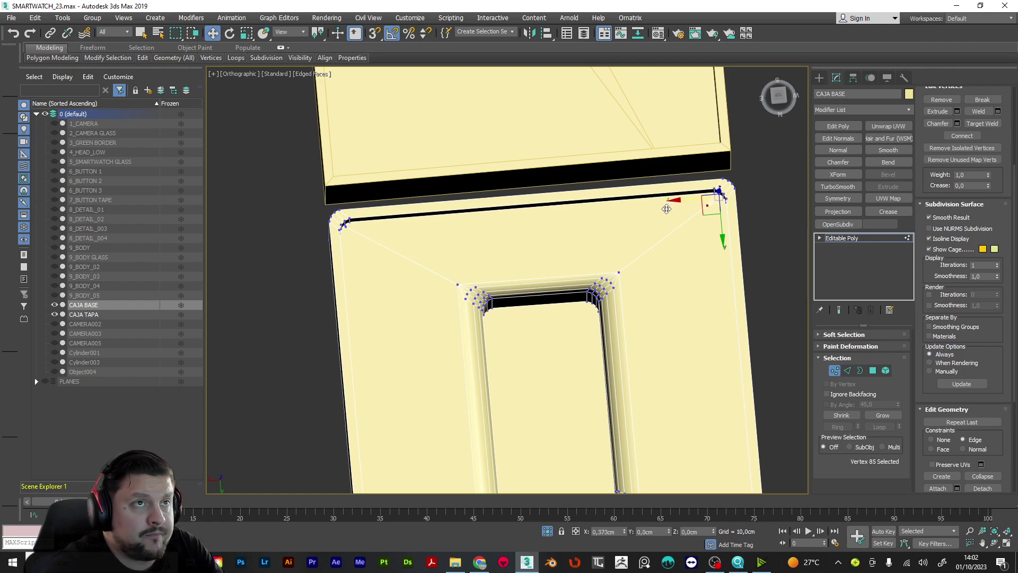
left_click_drag(666, 211, 667, 214)
middle_click_drag(680, 265, 628, 255, "alt")
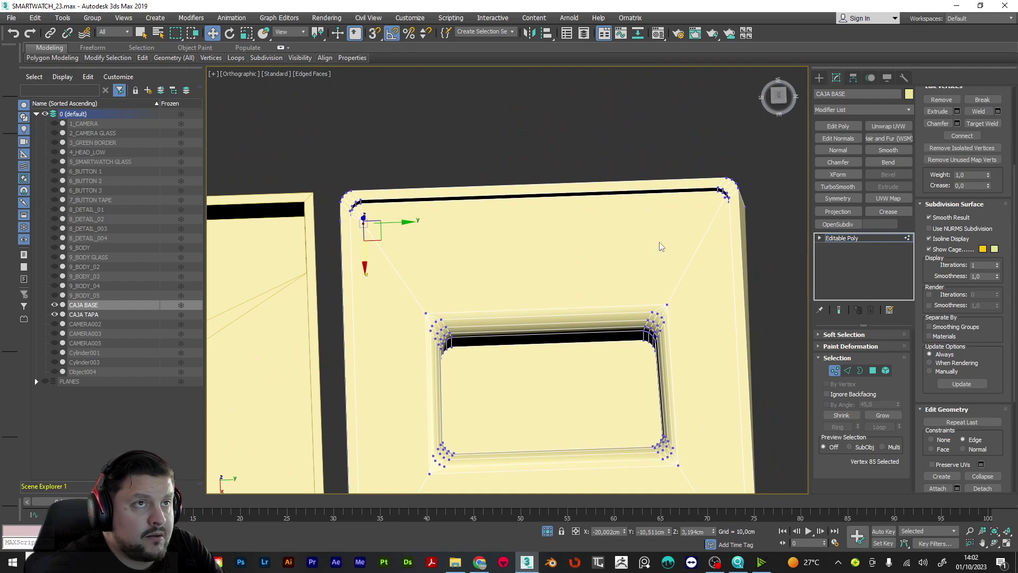
Slide the second diagonal's outer end vertex inward along its edge by about 0.3 cm in X
scroll(747, 203, "up", 3)
left_click(721, 200)
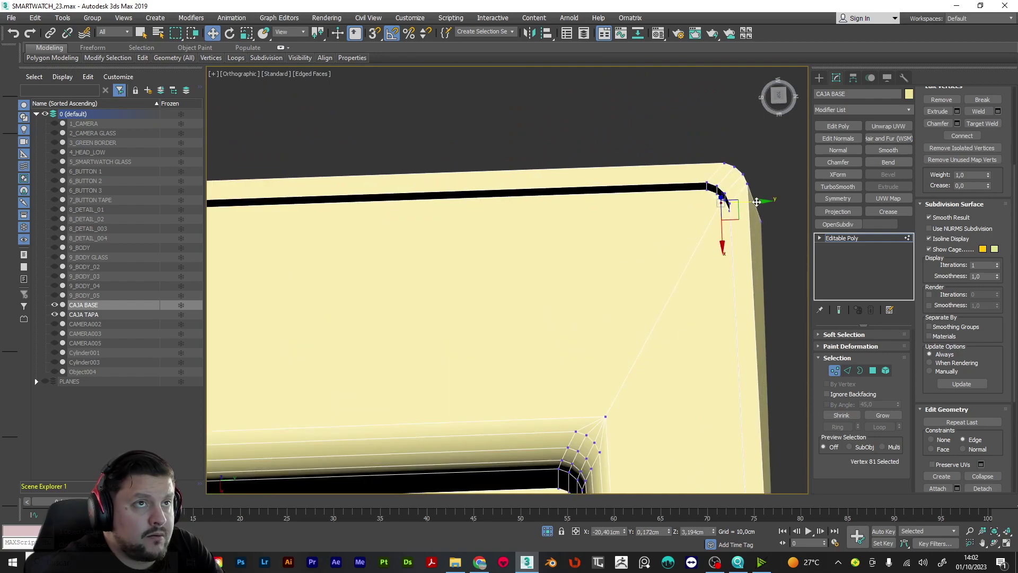
left_click_drag(724, 227, 722, 260)
scroll(715, 260, "down", 5)
middle_click_drag(698, 275, 398, 211, "alt")
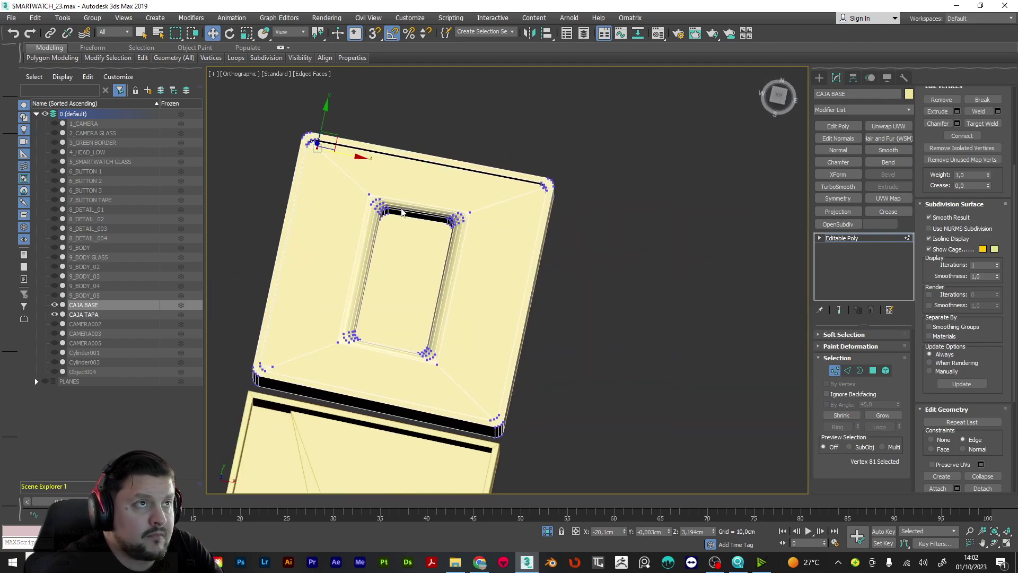
Slide the third diagonal's outer end vertex inward along its edge, away from the rounded wall corner
scroll(480, 191, "up", 3)
left_click(601, 194)
left_click_drag(633, 197, 611, 203)
scroll(590, 215, "down", 5)
middle_click_drag(591, 222, 641, 224, "alt")
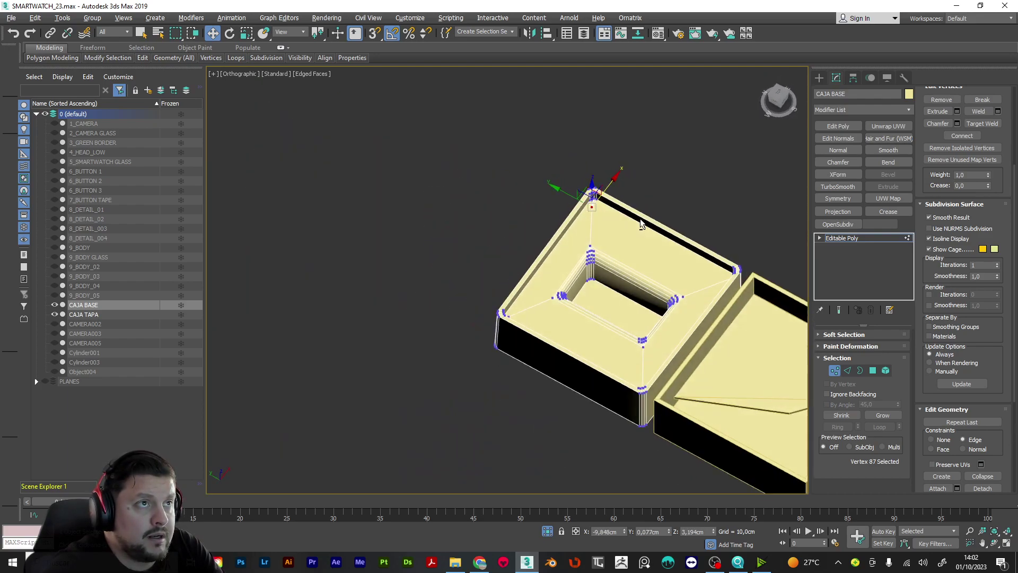
Slide the fourth diagonal's outer end vertex inward along its edge by about 0.4 cm in X
scroll(729, 254, "up", 6)
middle_click_drag(732, 287, 570, 366, "alt")
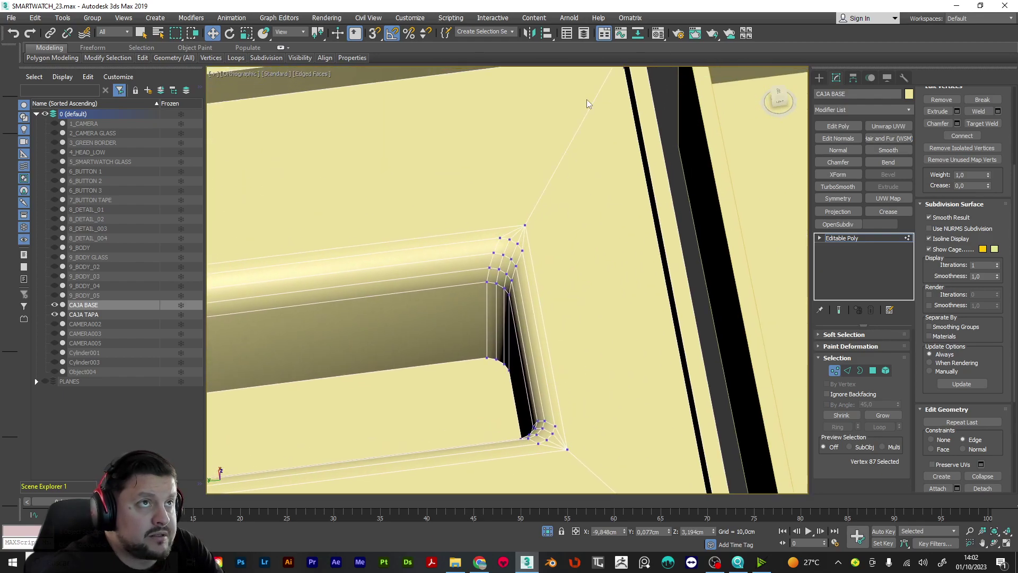
middle_click_drag(607, 119, 607, 211)
left_click(616, 155)
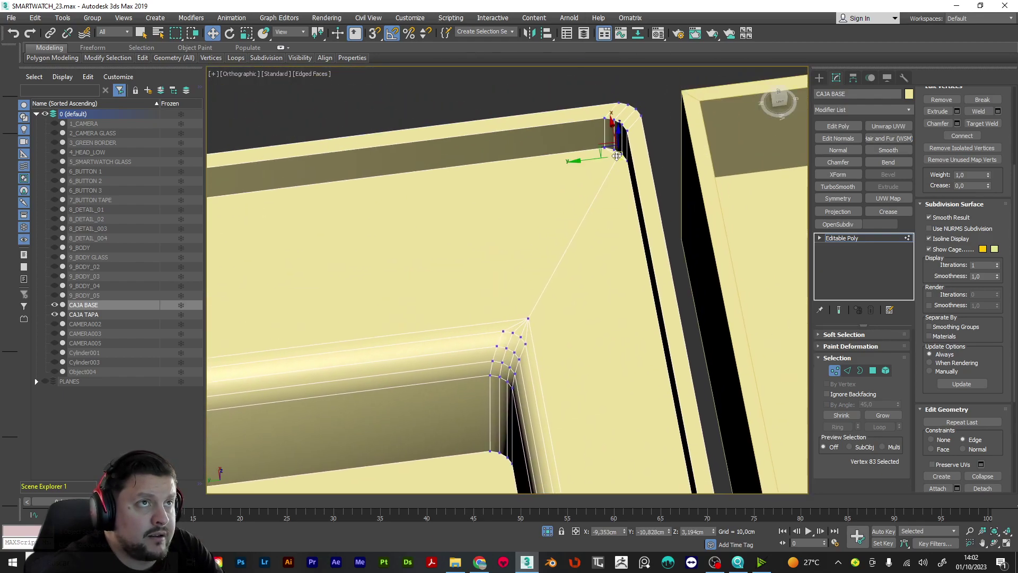
left_click_drag(610, 124, 605, 157)
Cut edges between the four outer diagonal end vertices, forming a closed rectangular loop around the ledge just inside the walls
scroll(981, 356, "down", 5)
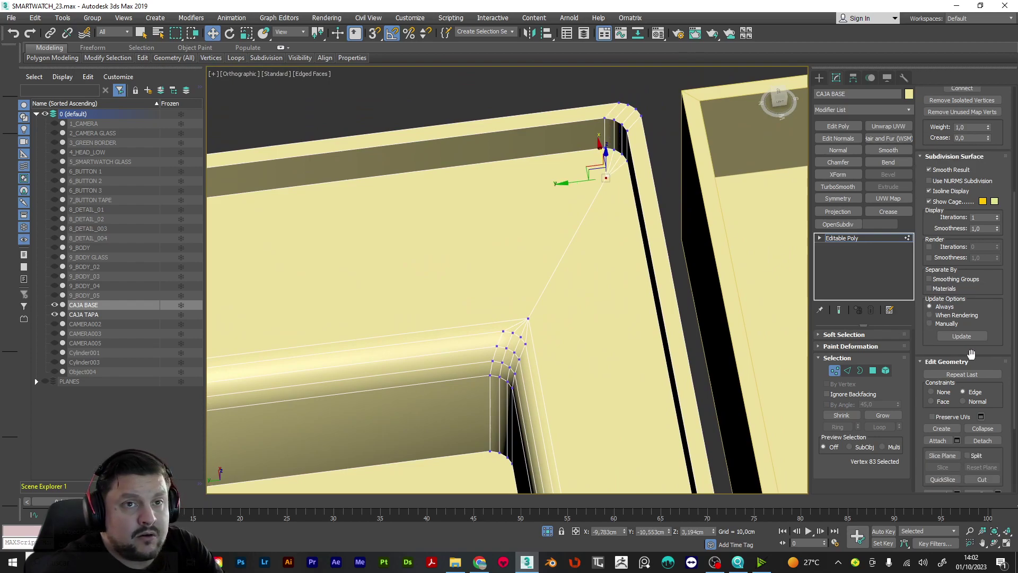
left_click(994, 368)
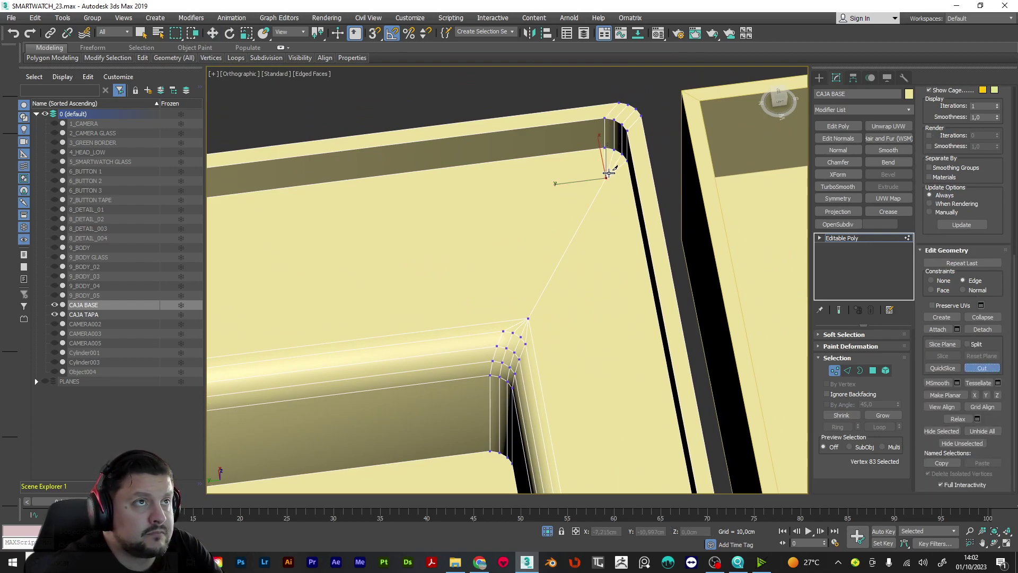
scroll(382, 218, "down", 5)
scroll(450, 201, "up", 5)
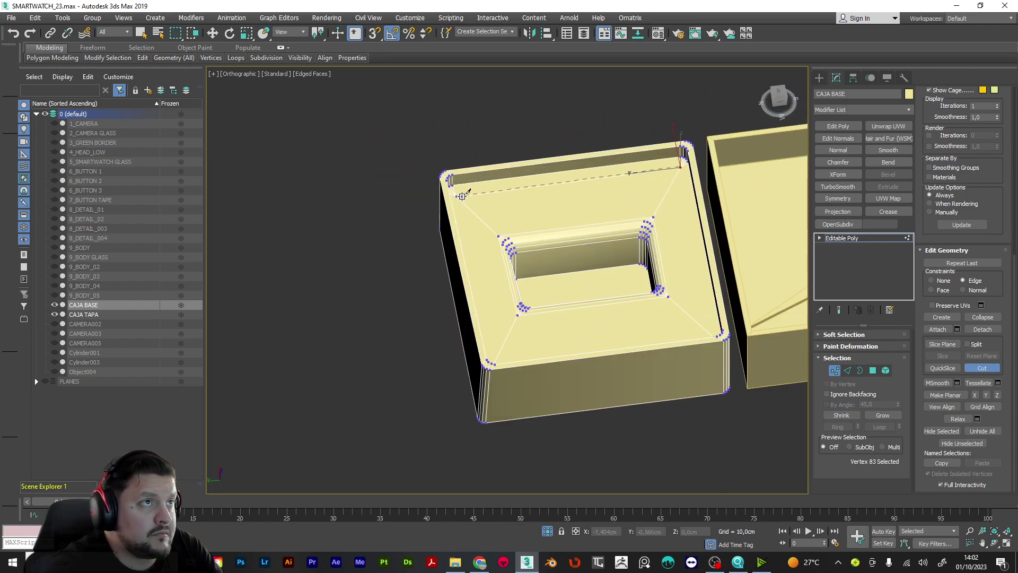
scroll(458, 195, "down", 5)
middle_click_drag(457, 195, 496, 207, "alt")
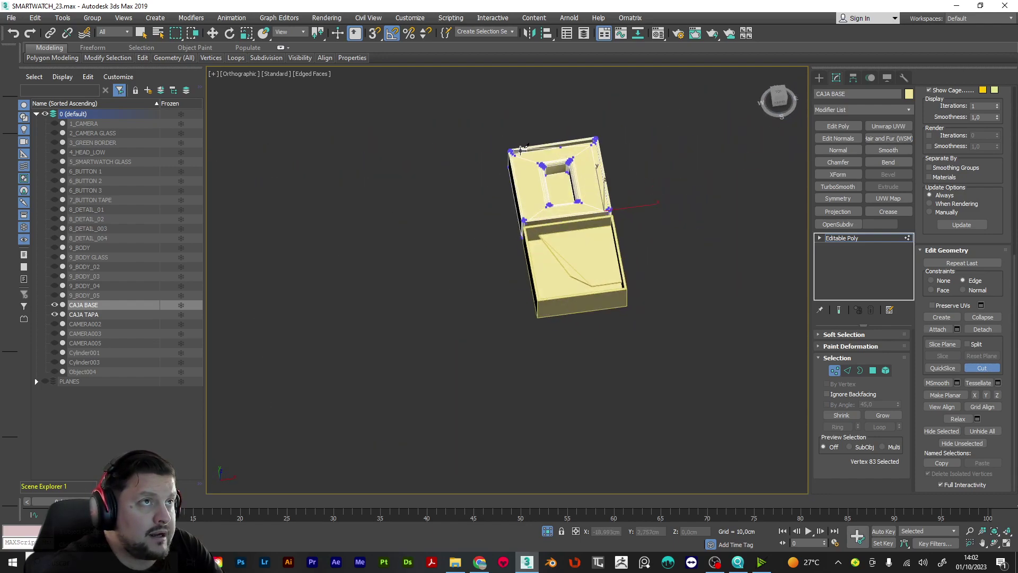
scroll(508, 184, "up", 5)
left_click(497, 166)
middle_click_drag(571, 213, 323, 231, "alt")
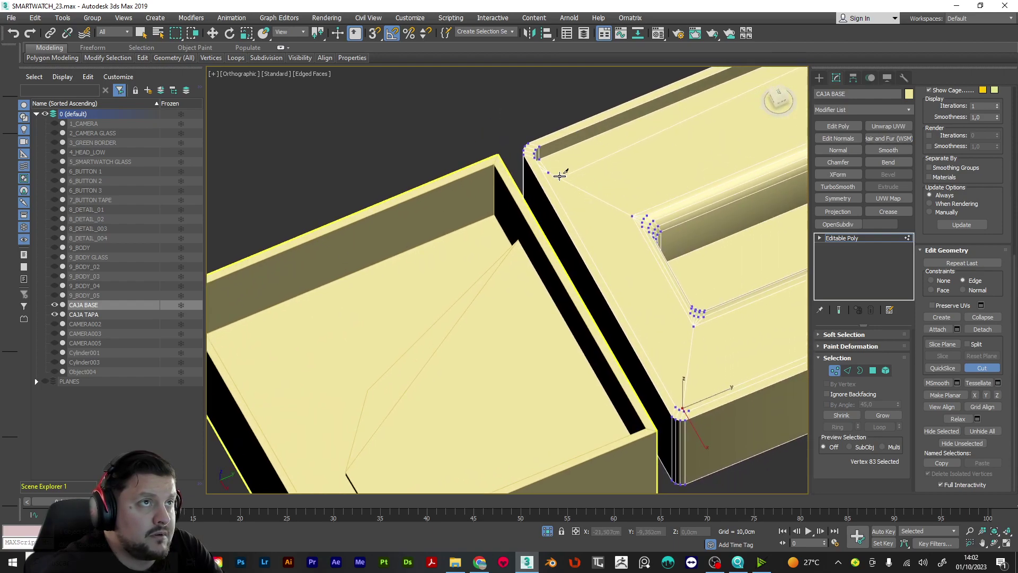
middle_click_drag(633, 199, 563, 191, "alt")
middle_click_drag(659, 303, 476, 207)
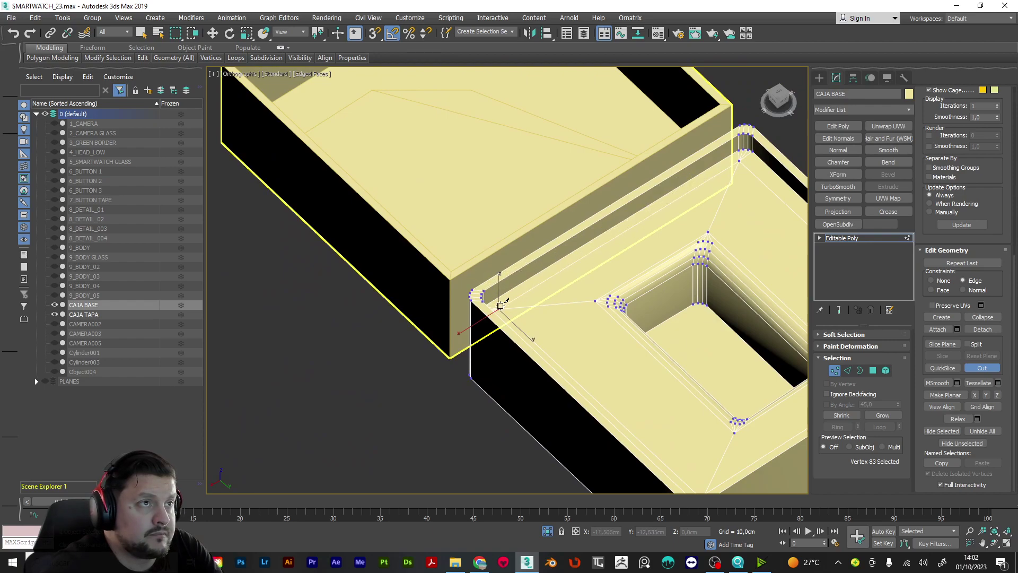
key("w")
Select the floor polygon of the central recess and inset it by a small margin
middle_click_drag(780, 242, 685, 215, "alt")
middle_click_drag(619, 353, 695, 207, "alt")
scroll(640, 372, "up", 5)
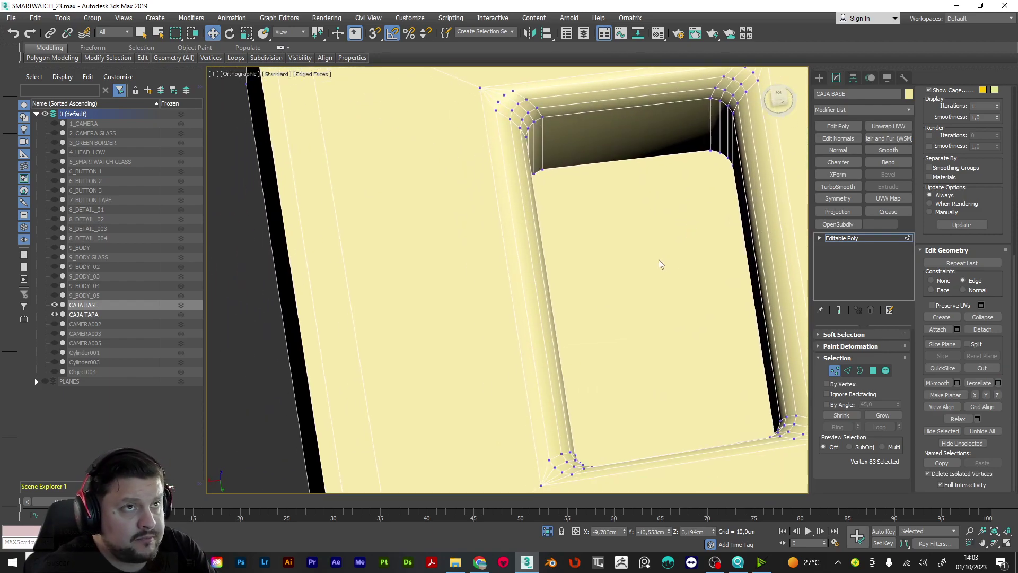
key("4")
left_click(667, 260)
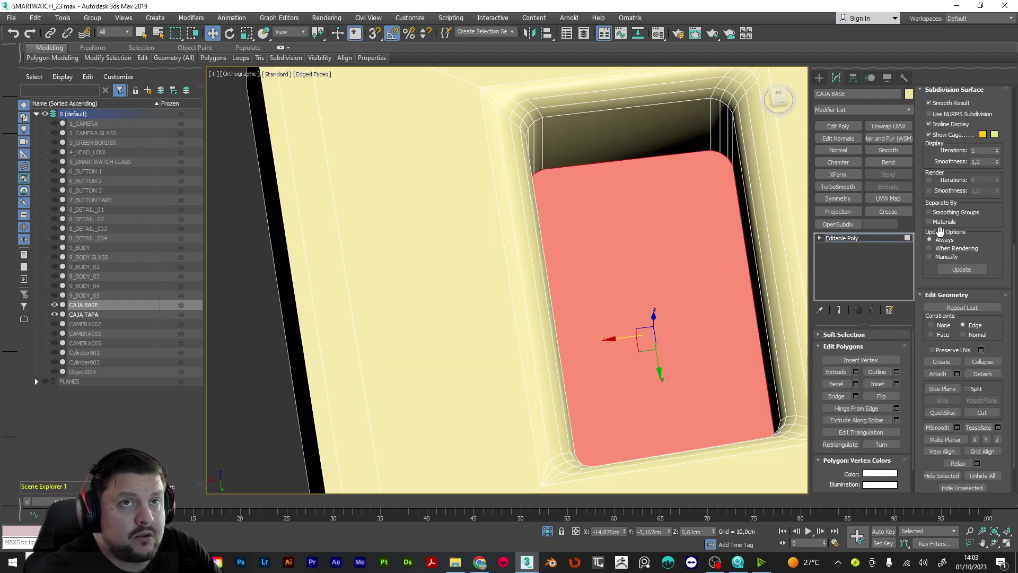
left_click(877, 384)
left_click_drag(674, 248, 683, 258)
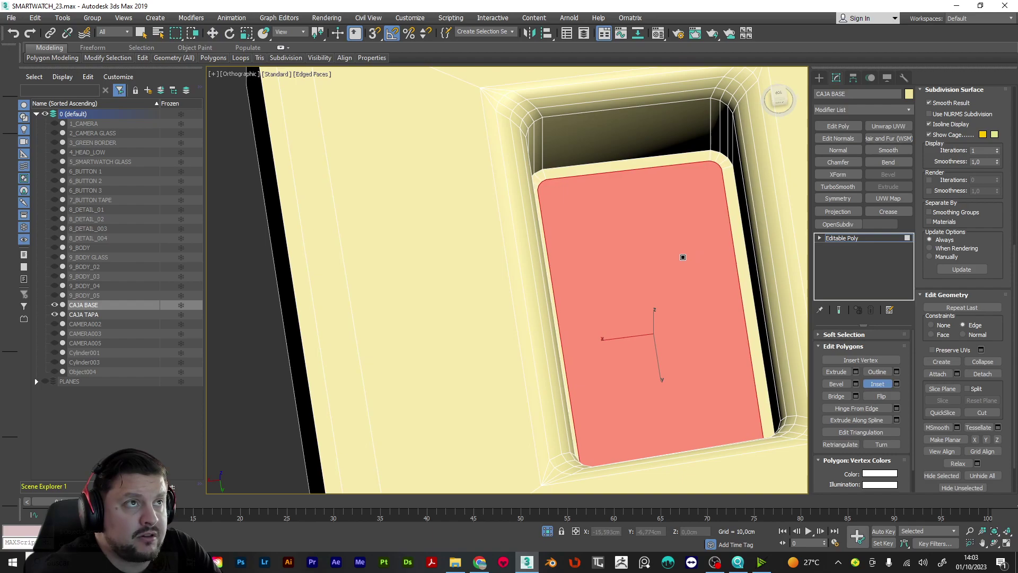
middle_click_drag(772, 242, 770, 208, "alt")
key("4")
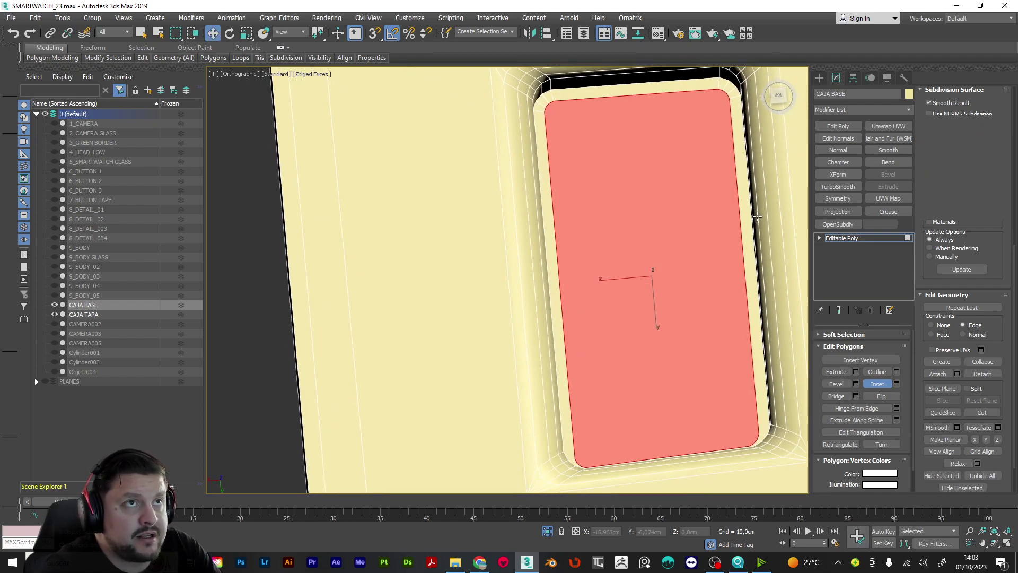
Cut edges across one end of the recess floor, joining the opposite rounded-corner vertices of the inset outline
key("1")
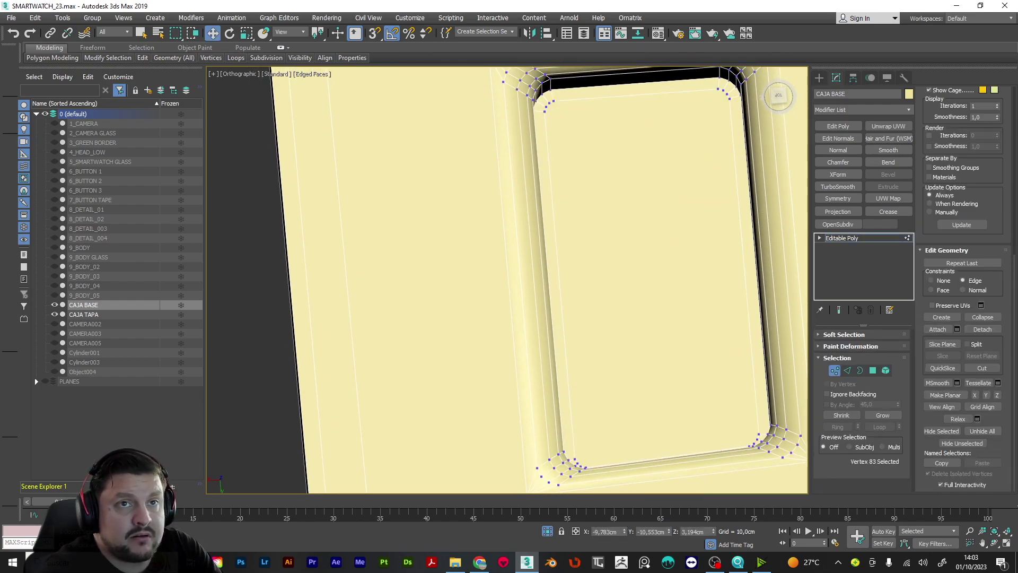
left_click(996, 368)
left_click(729, 99)
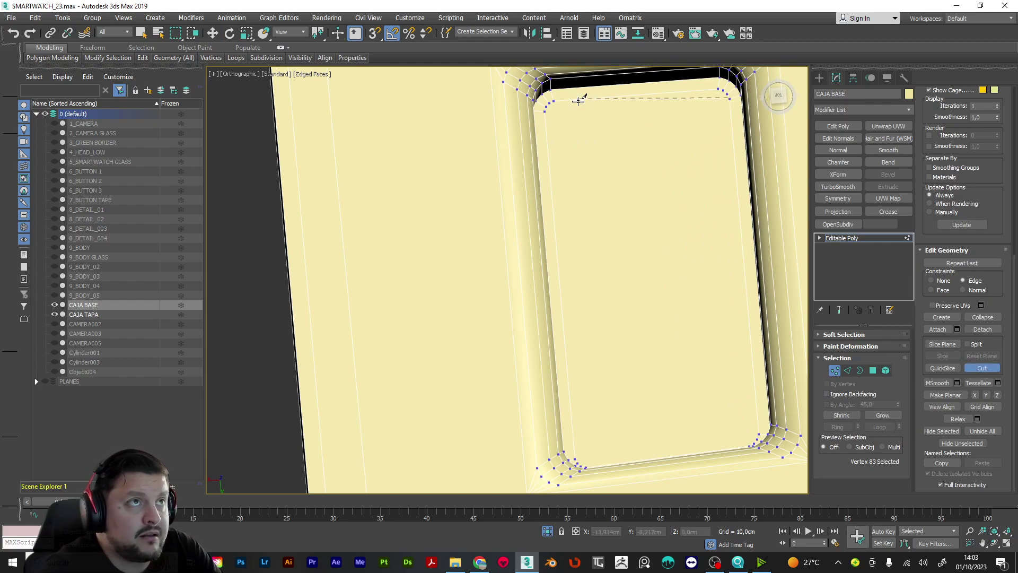
left_click(547, 106)
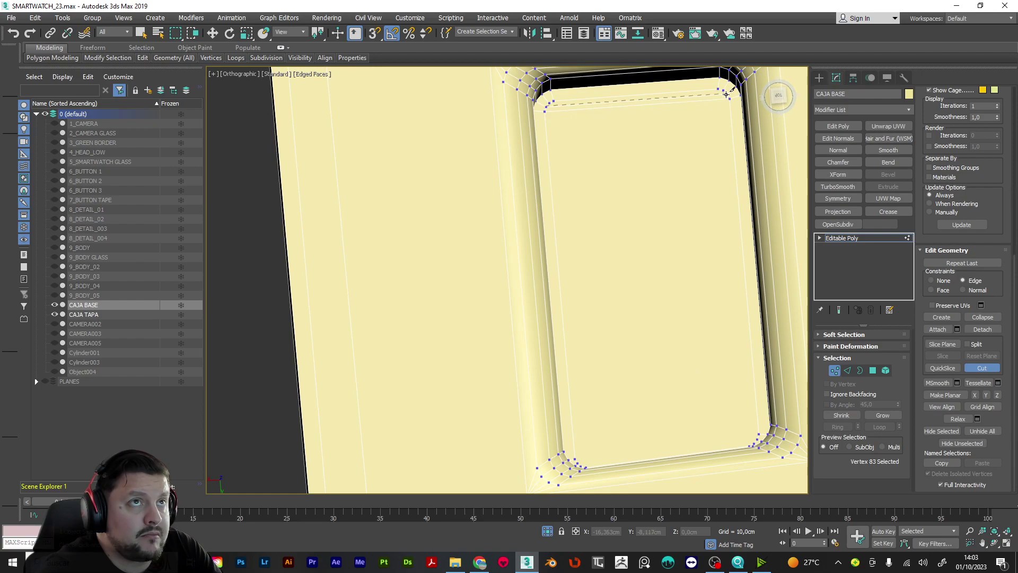
scroll(692, 95, "up", 3)
left_click(747, 87)
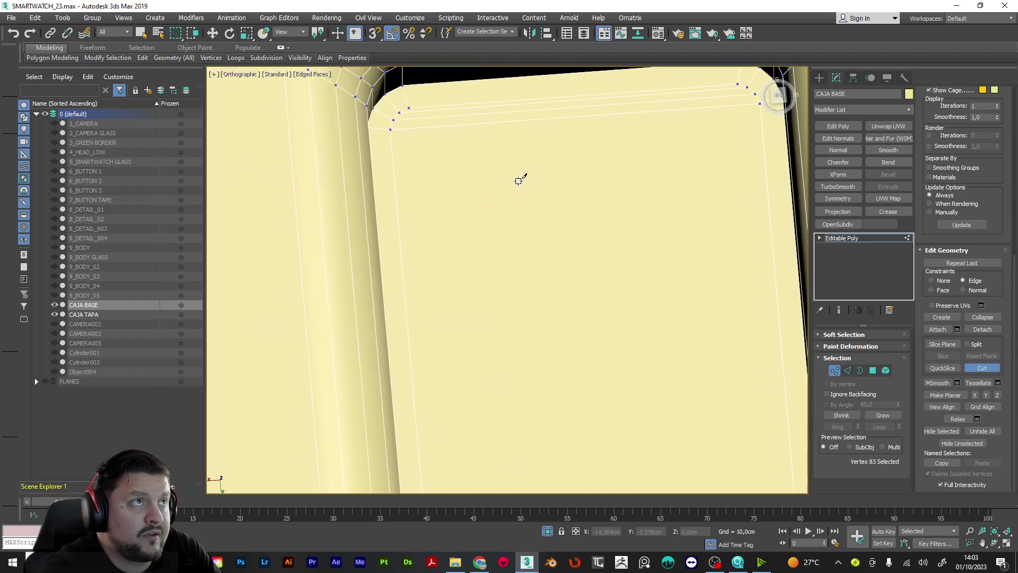
Cut three matching edges across the opposite end of the recess floor, joining its rounded-corner vertices
scroll(517, 181, "down", 5)
middle_click_drag(502, 200, 763, 467, "alt")
middle_click_drag(591, 225, 626, 259, "alt")
scroll(466, 292, "up", 4)
middle_click_drag(694, 269, 541, 256)
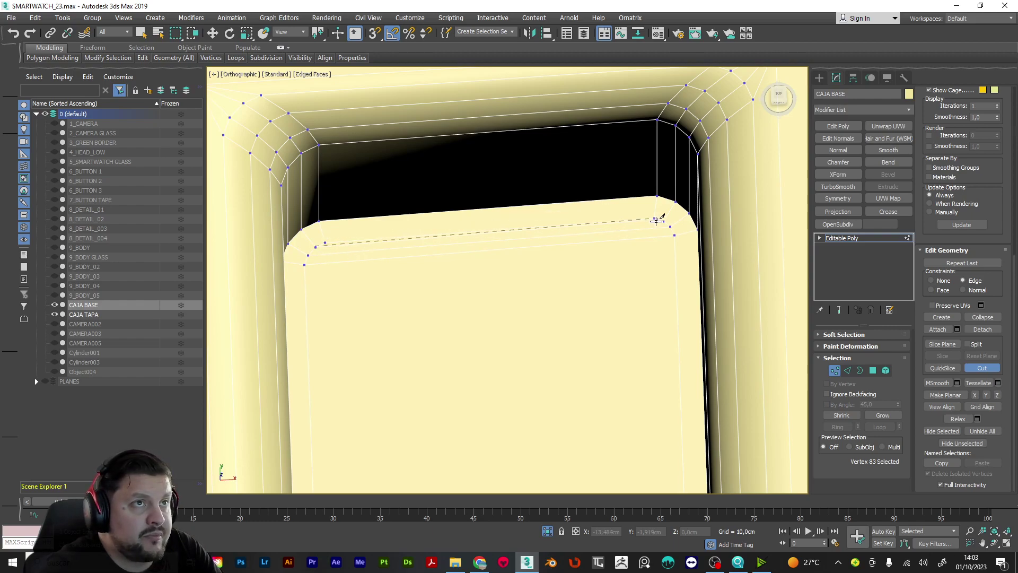
right_click(587, 195)
Select the inset outline edges all around the recess floor and remove them
key("2")
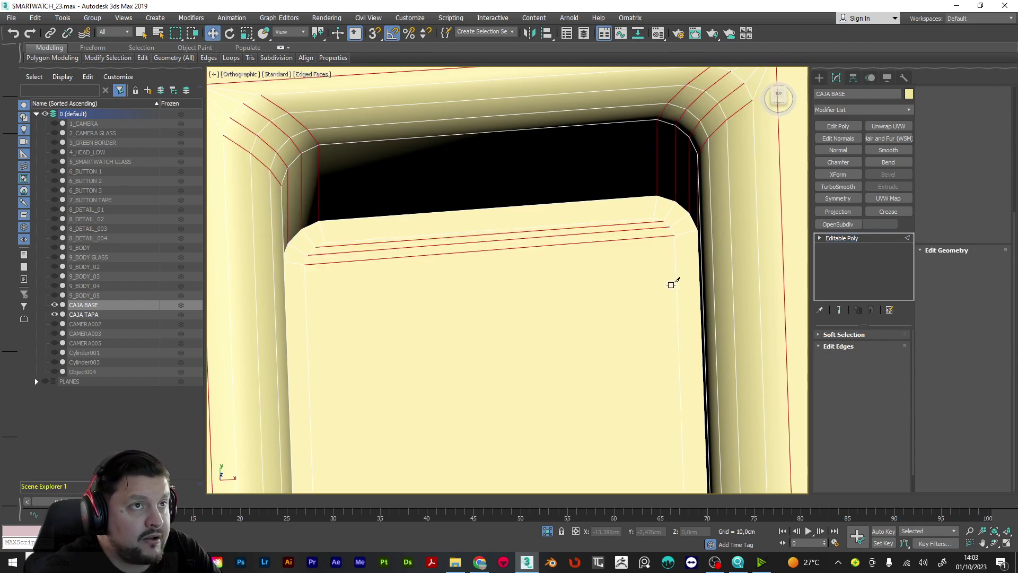
double_click(677, 293)
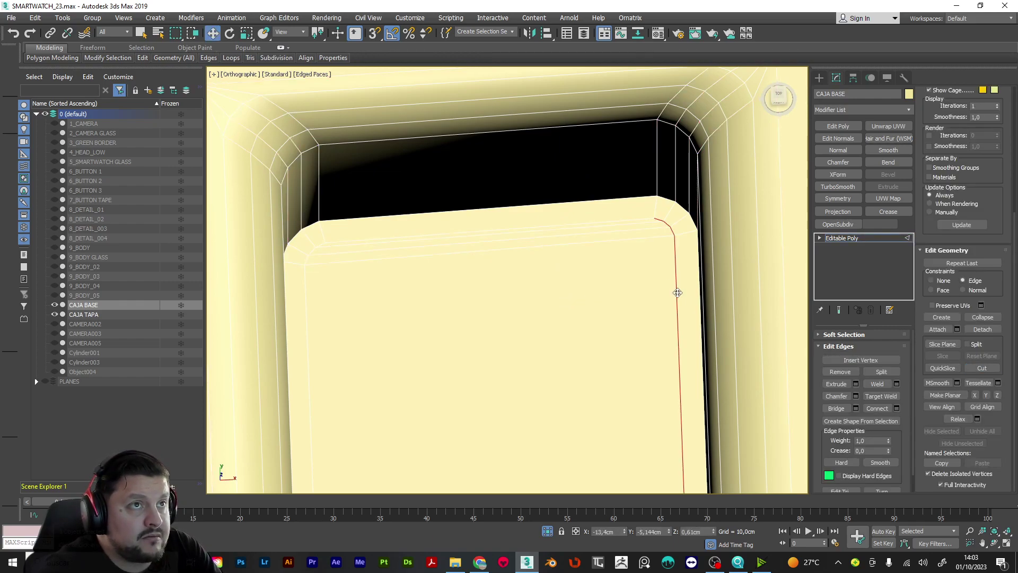
double_click(619, 221, "ctrl")
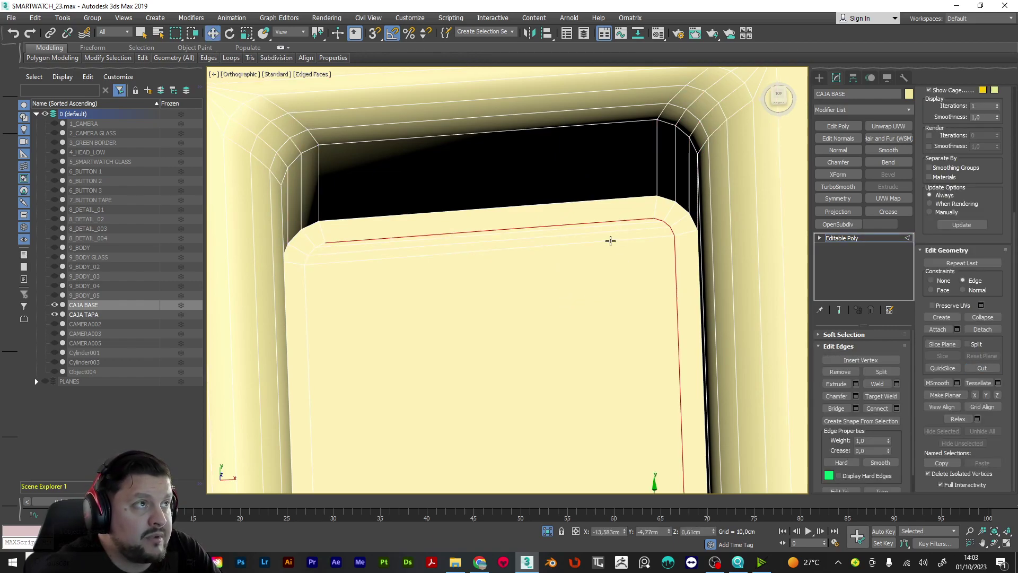
scroll(613, 238, "down", 2)
double_click(397, 286, "ctrl")
middle_click_drag(482, 282, 391, 279, "alt")
double_click(477, 183, "ctrl")
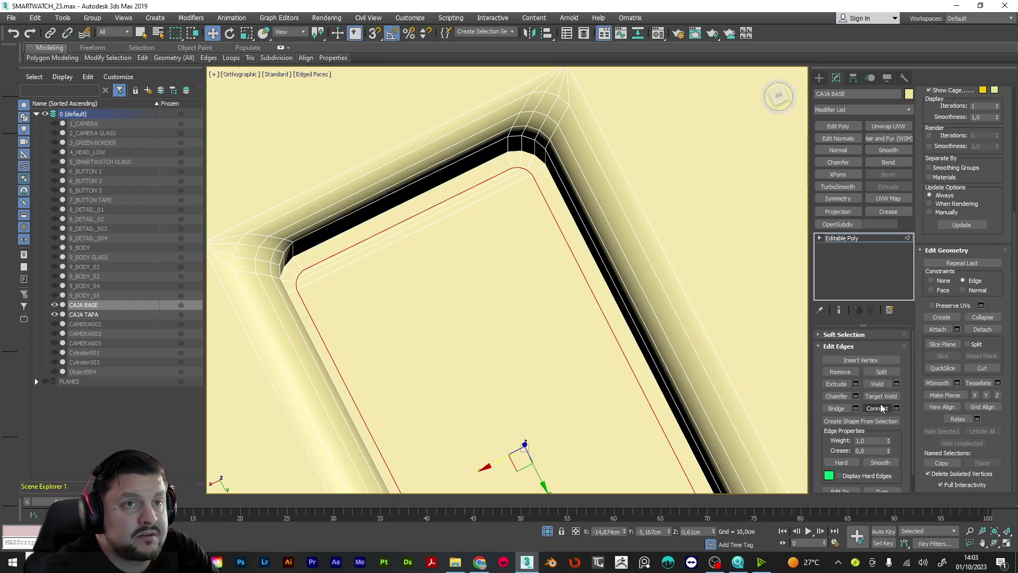
left_click(843, 371)
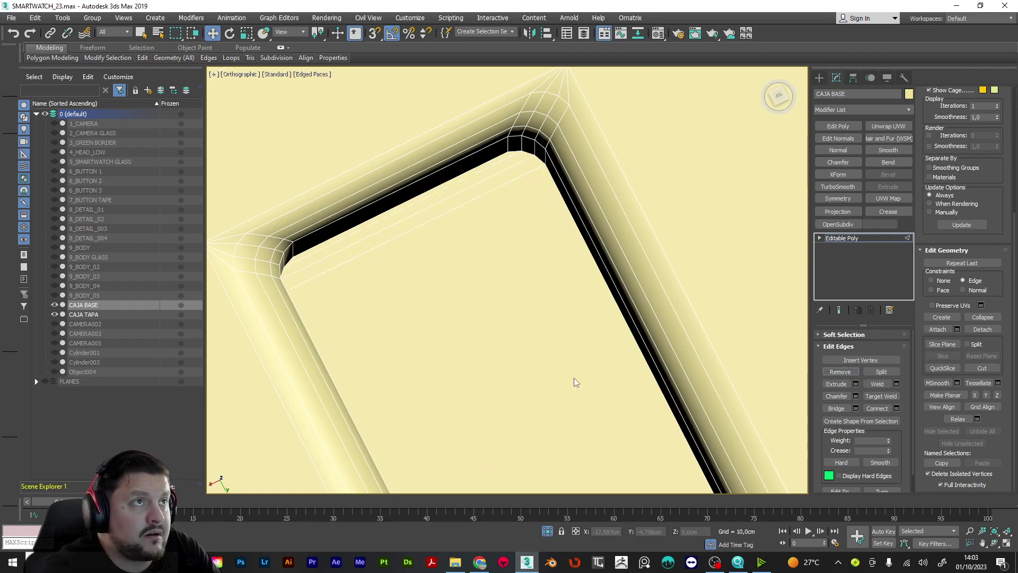
Select the whole box base element, apply Auto Smooth with the 45.0 threshold, and clear the selection
middle_click_drag(465, 276, 289, 236, "alt")
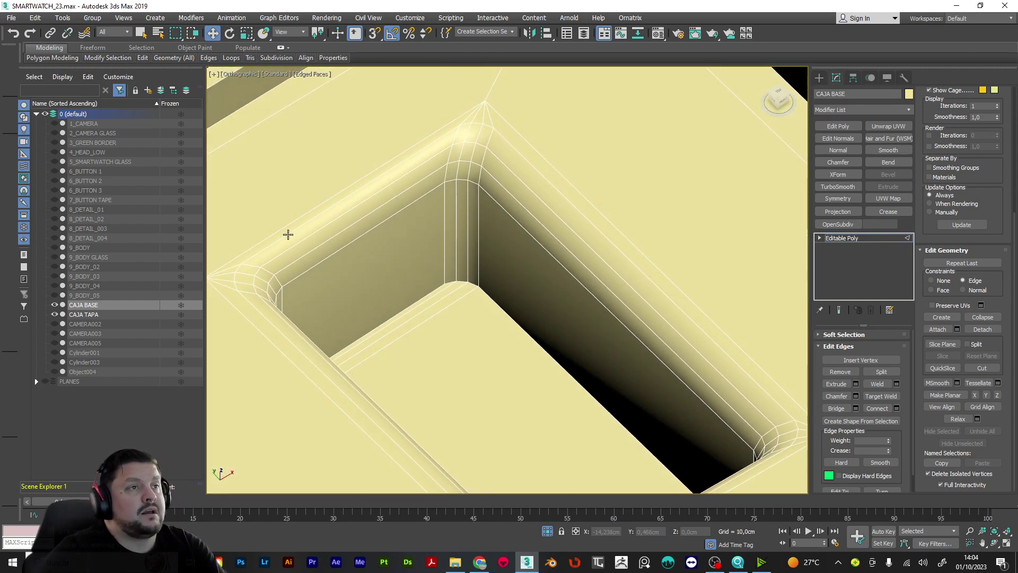
scroll(387, 310, "down", 5)
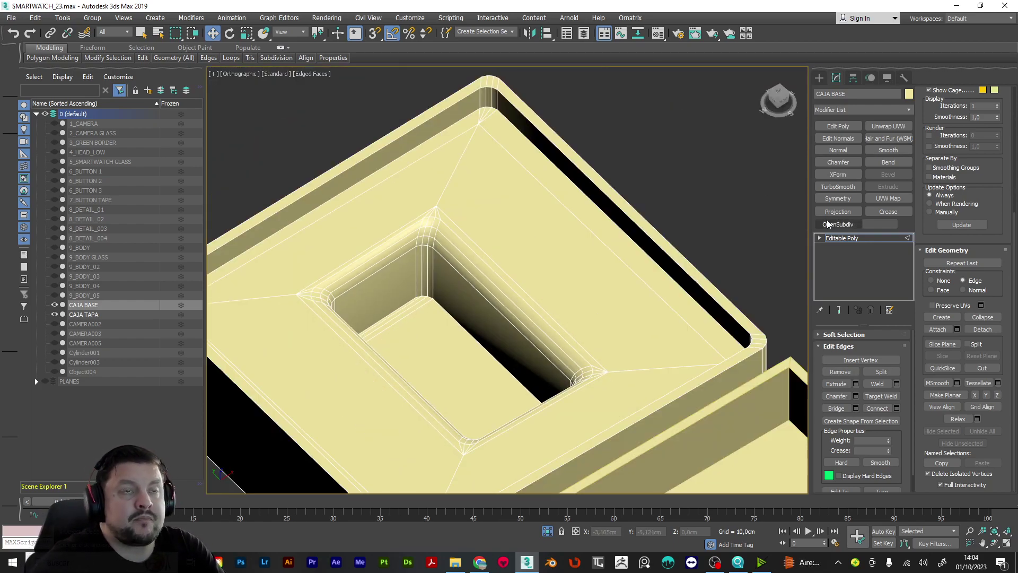
key("5")
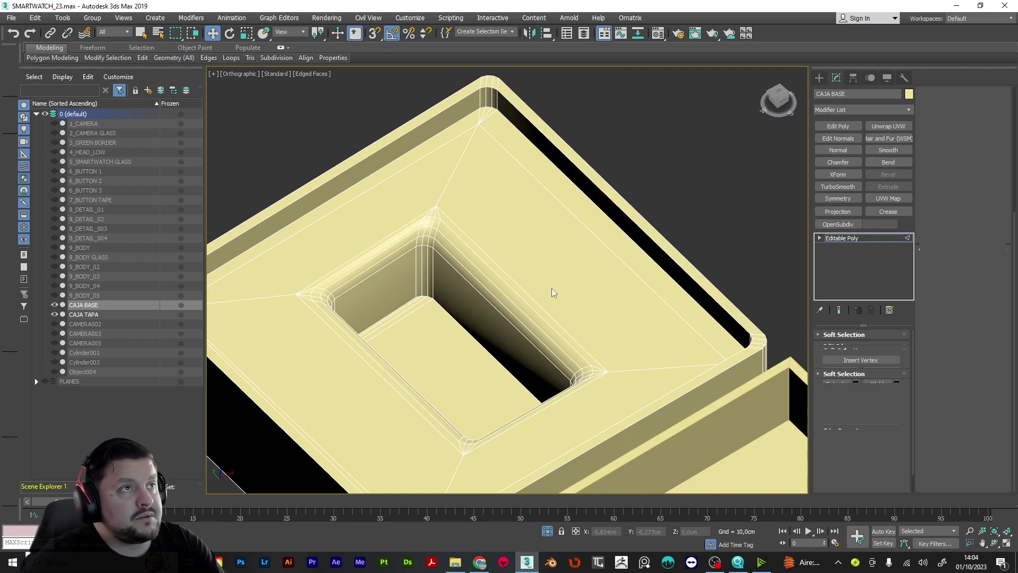
left_click(555, 276)
scroll(555, 277, "down", 4)
scroll(965, 424, "down", 5)
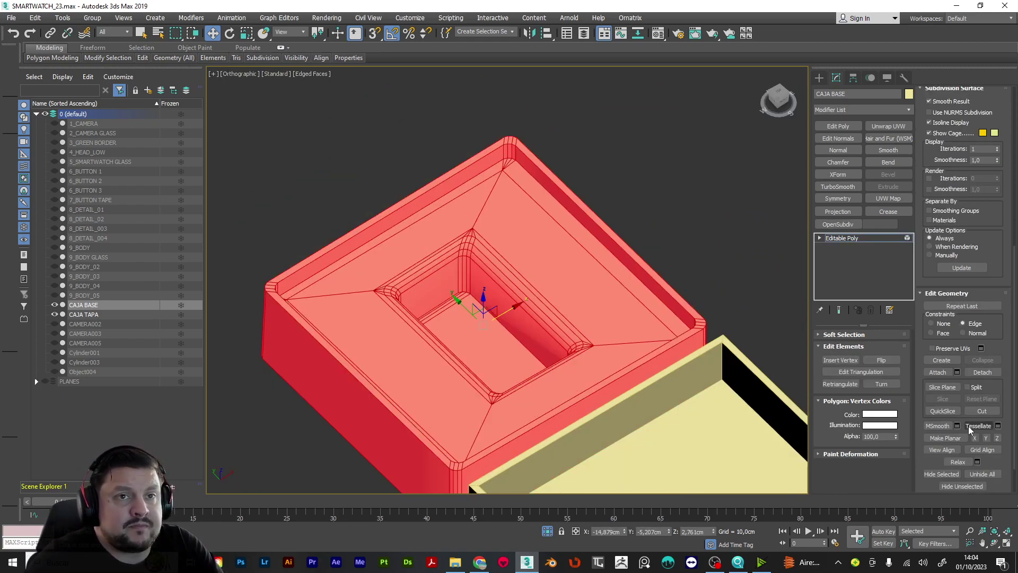
scroll(960, 421, "up", 5)
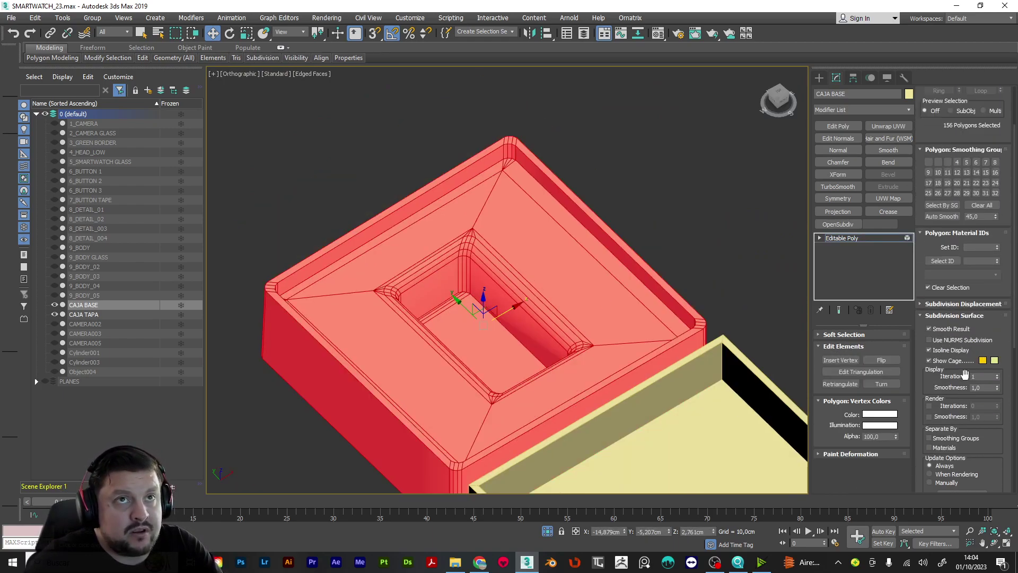
left_click(941, 232)
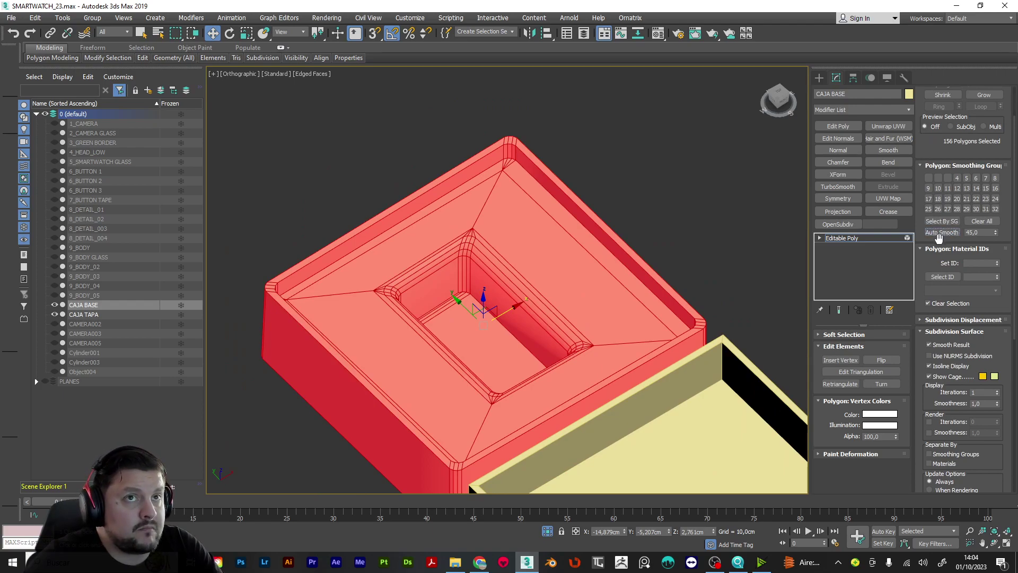
middle_click_drag(396, 381, 429, 374, "alt")
left_click(559, 137)
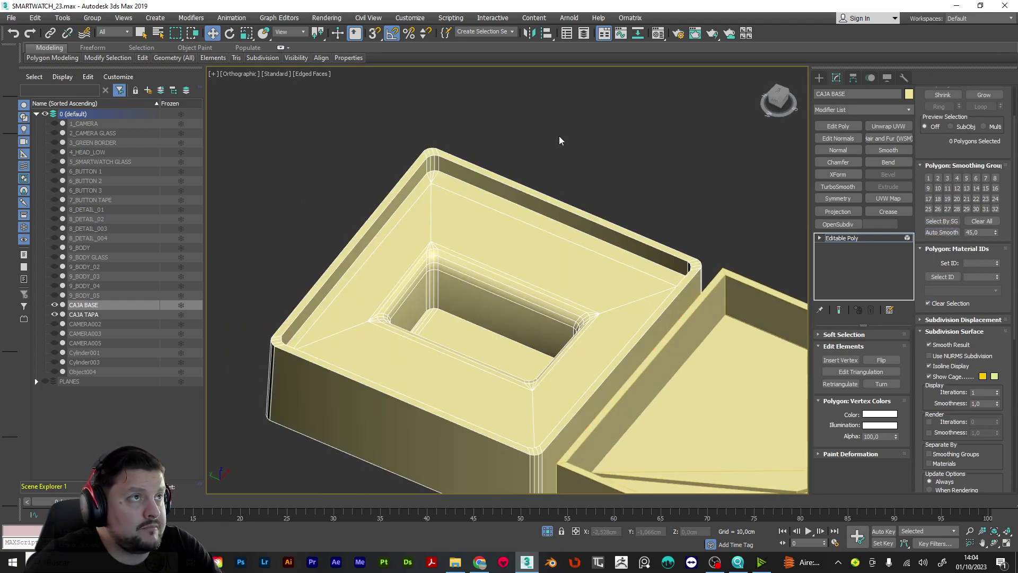
Examine the smoothing groups of individual polygons in the rounded inner wall corner and the adjacent wall
middle_click_drag(490, 307, 586, 288, "alt")
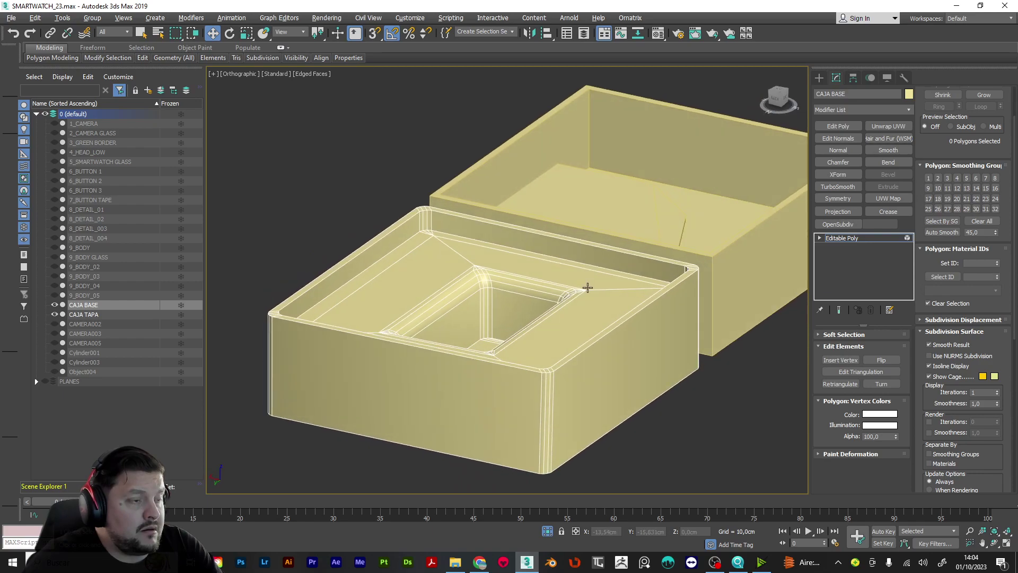
key("4")
scroll(424, 228, "up", 3)
left_click(429, 225)
left_click(417, 223)
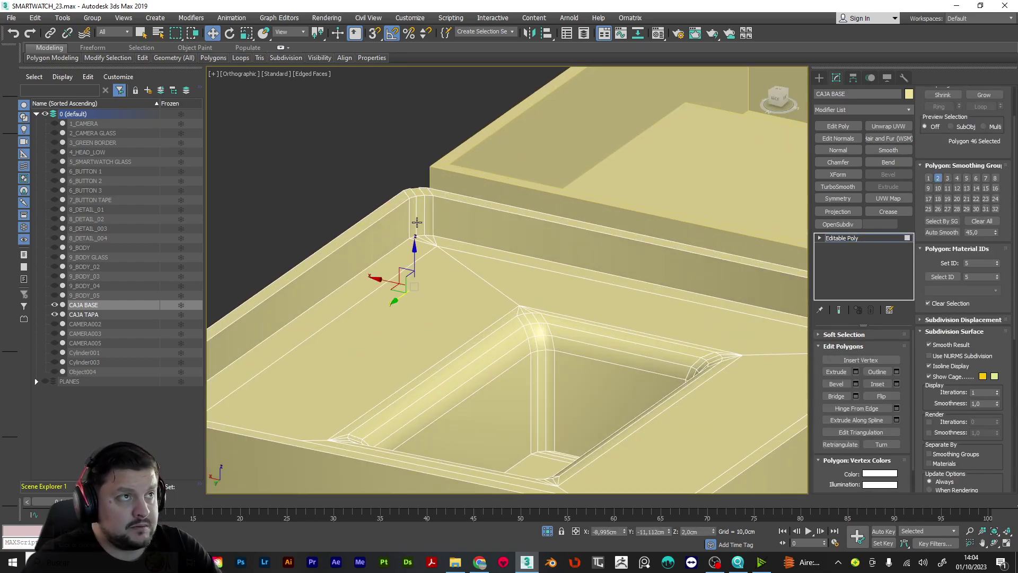
left_click(416, 216)
left_click(413, 216)
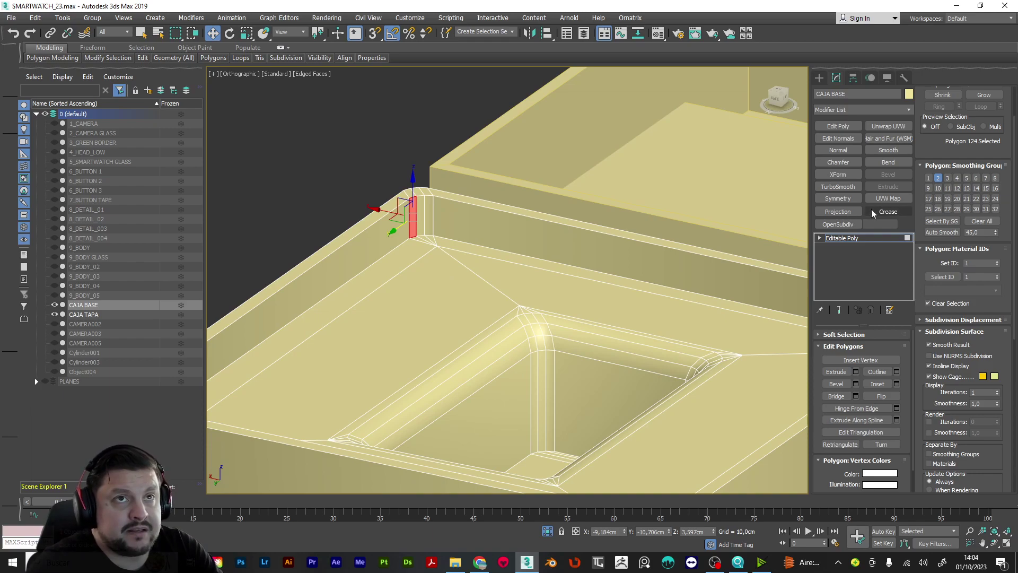
left_click(517, 222)
Inspect the shading and topology of the box base's inner wall corners and ledge edges from several sides
scroll(518, 237, "down", 6)
middle_click_drag(565, 261, 709, 263, "alt")
scroll(679, 191, "up", 8)
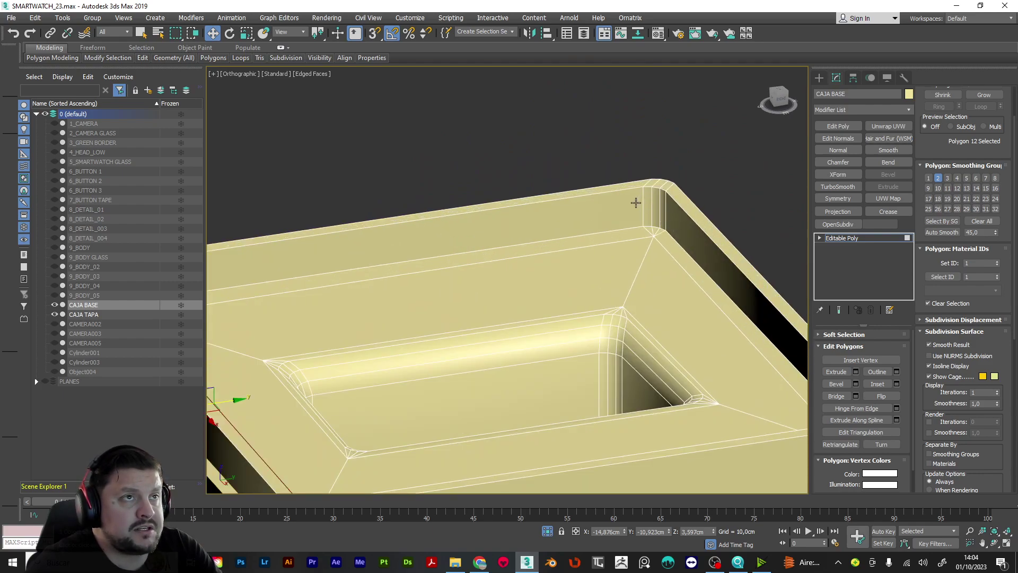
scroll(636, 203, "down", 6)
mouse_move(641, 222)
middle_mouse_down("alt")
mouse_move(514, 230)
mouse_move(693, 180)
mouse_move(653, 215)
middle_mouse_up("alt")
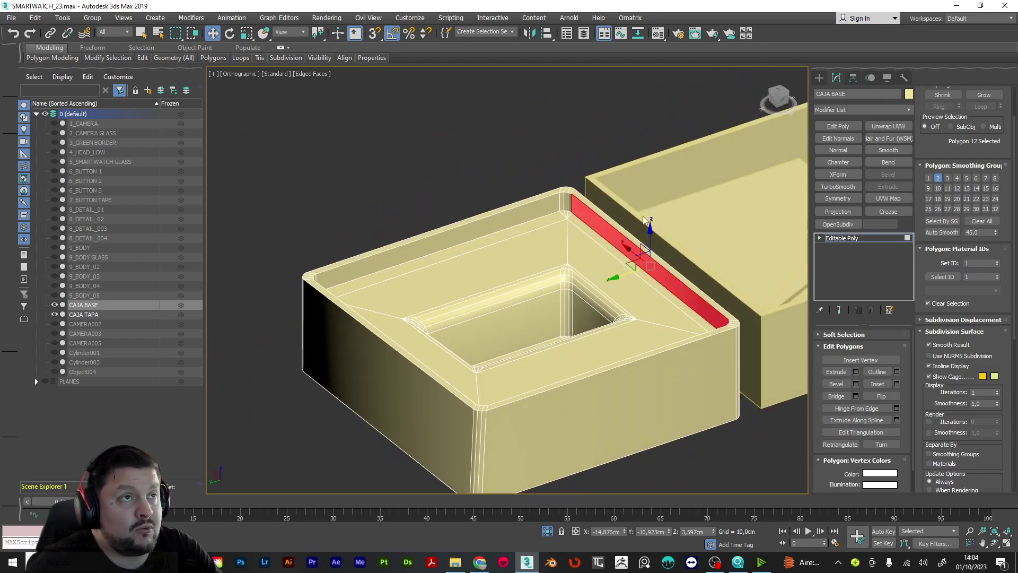
scroll(558, 192, "up", 5)
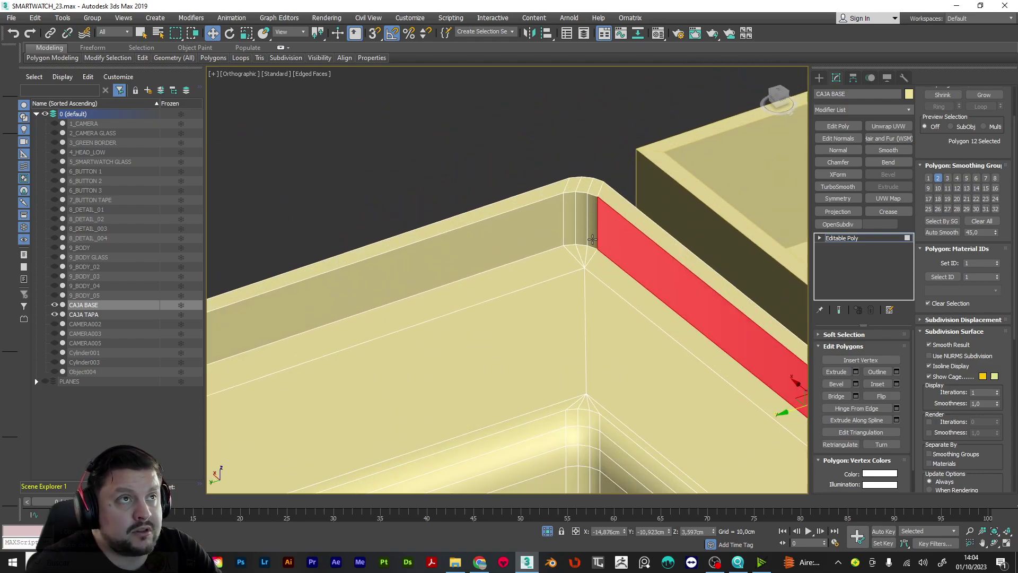
scroll(581, 228, "down", 5)
middle_click_drag(603, 234, 520, 217, "alt")
scroll(566, 141, "up", 6)
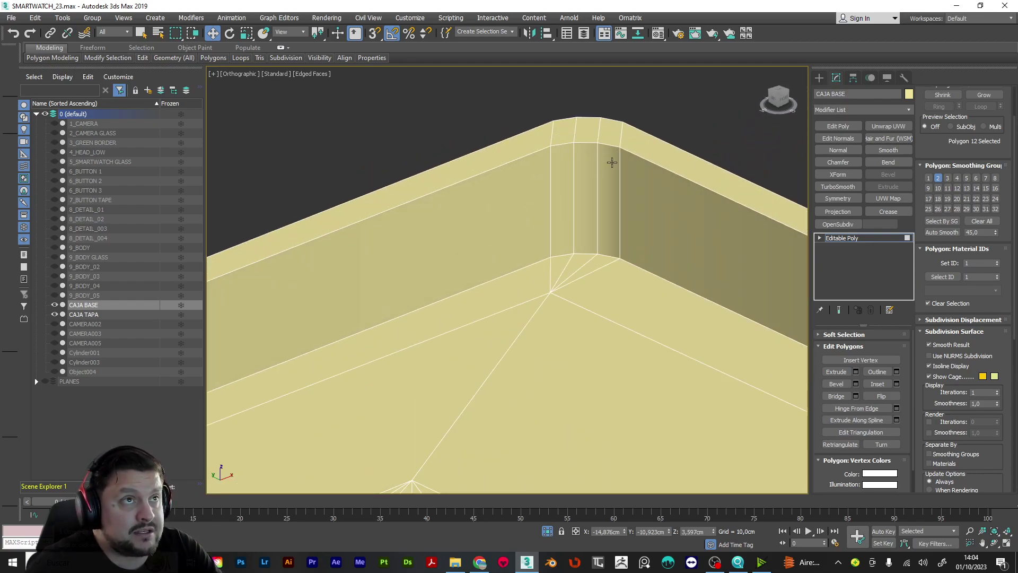
scroll(613, 272, "down", 3)
middle_click_drag(651, 284, 684, 302, "alt")
scroll(684, 303, "up", 5)
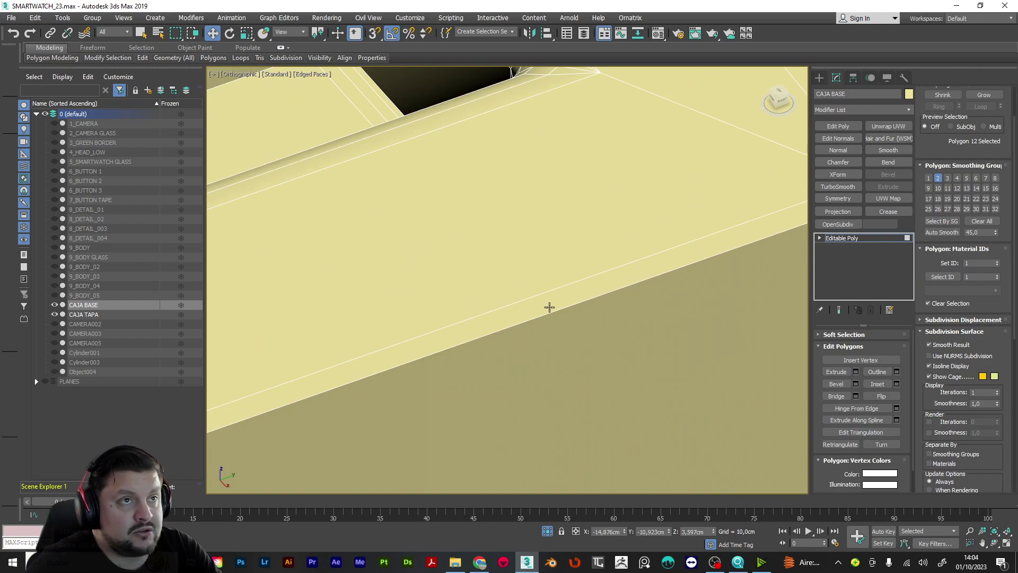
Inspect the shading of the box base's recess, ledge and outer walls, together with the adjacent lid, from several sides
scroll(624, 275, "down", 7)
middle_click_drag(599, 258, 506, 221, "alt")
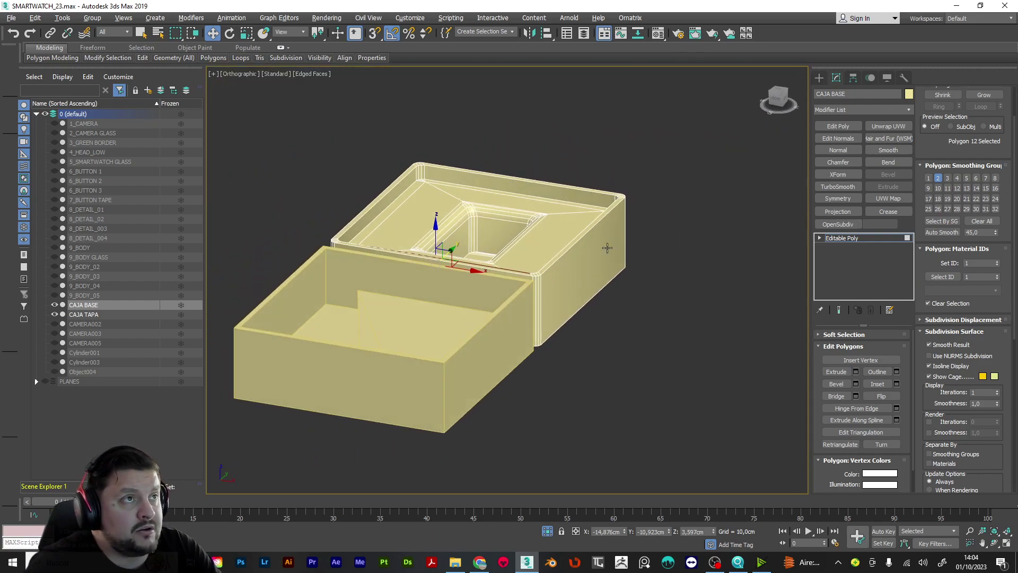
scroll(475, 221, "up", 3)
scroll(475, 221, "up", 2)
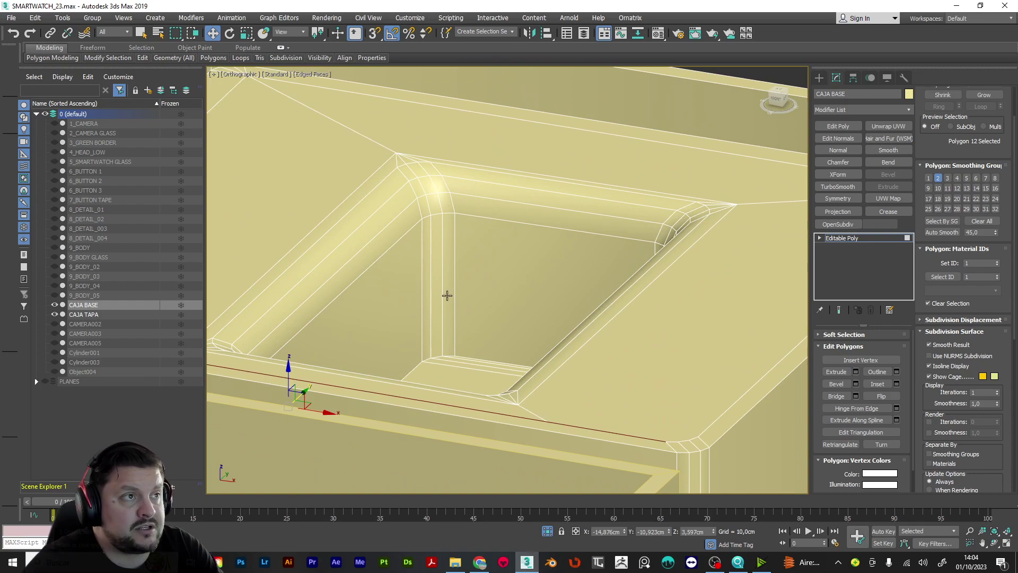
scroll(601, 259, "down", 6)
middle_click_drag(679, 241, 543, 259, "alt")
mouse_move(577, 333)
middle_mouse_down("alt")
mouse_move(580, 302)
mouse_move(586, 323)
mouse_move(577, 339)
mouse_move(570, 330)
middle_mouse_up("alt")
middle_click_drag(571, 331, 590, 248)
mouse_move(590, 249)
middle_mouse_down("alt")
mouse_move(579, 241)
mouse_move(593, 258)
middle_mouse_up("alt")
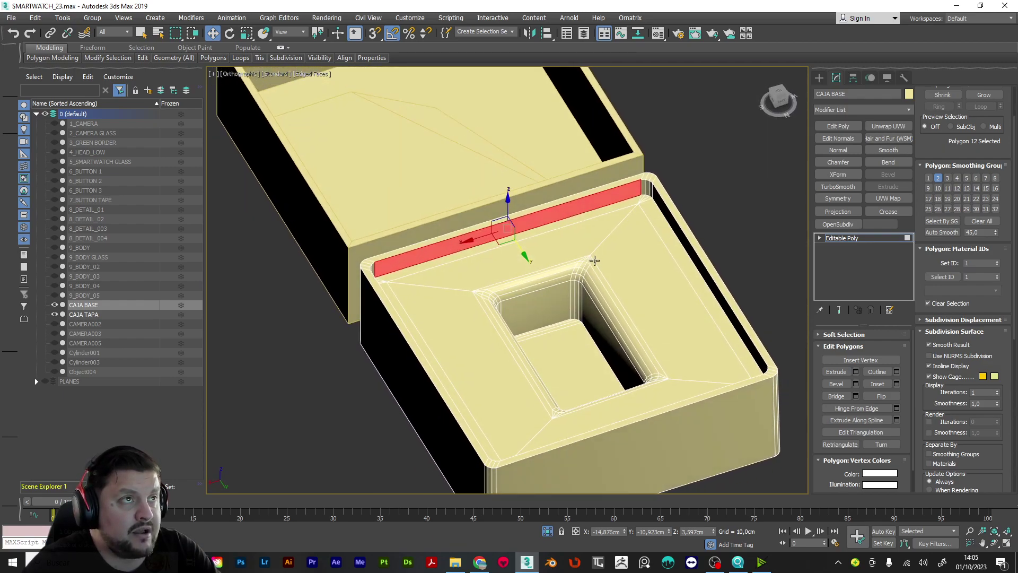
scroll(594, 259, "down", 3)
middle_click_drag(623, 295, 623, 280, "alt")
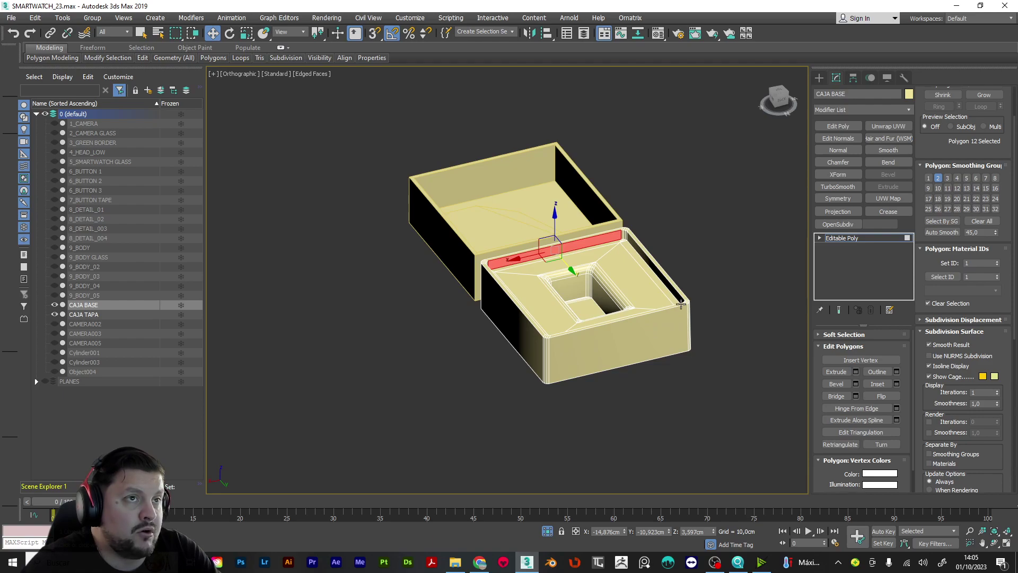
middle_click_drag(681, 306, 795, 285, "alt")
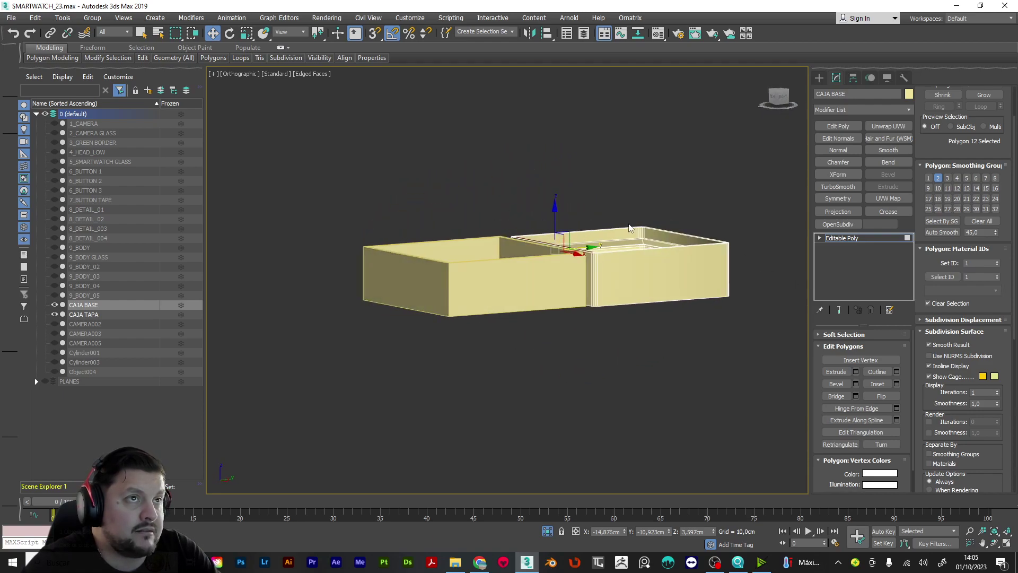
middle_click_drag(660, 230, 483, 271, "alt")
Leave polygon editing on the base, then rotate the lid into an open pose and place it at the base's back edge
left_click(798, 283)
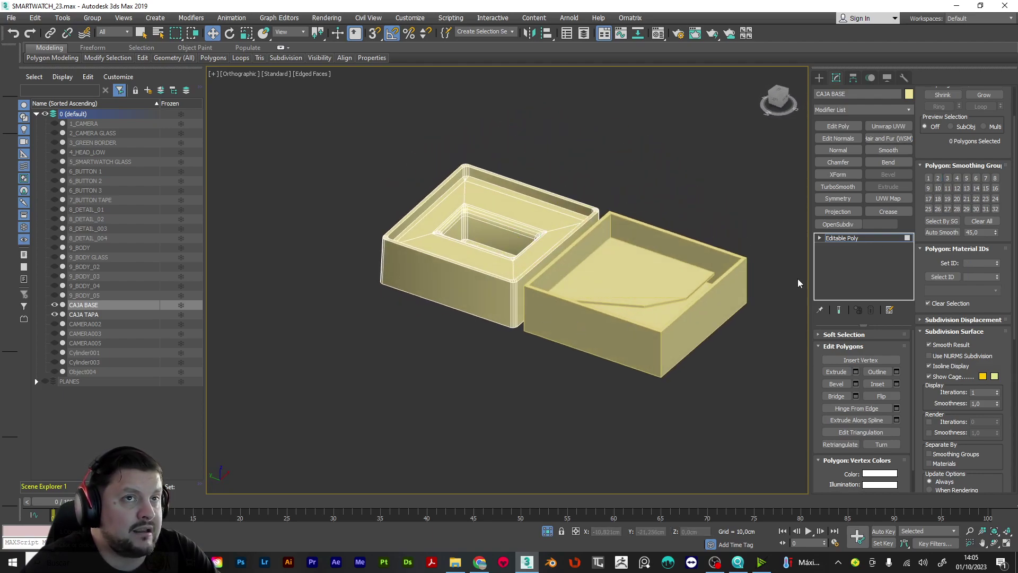
left_click(896, 238)
left_click(654, 318)
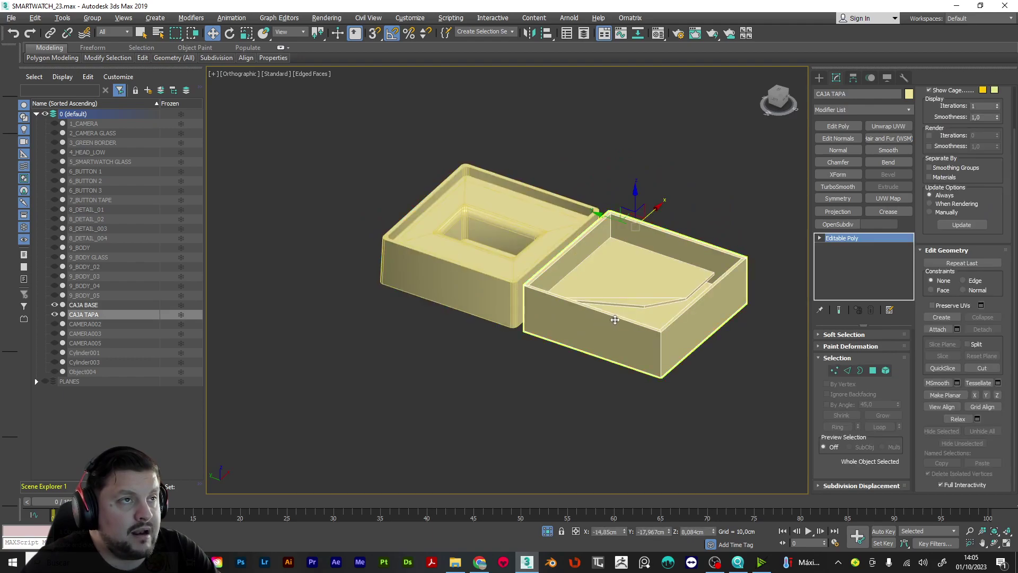
middle_click_drag(614, 319, 647, 295, "alt")
key("e")
left_click_drag(620, 175, 459, 190)
key("w")
middle_click_drag(556, 207, 508, 220, "alt")
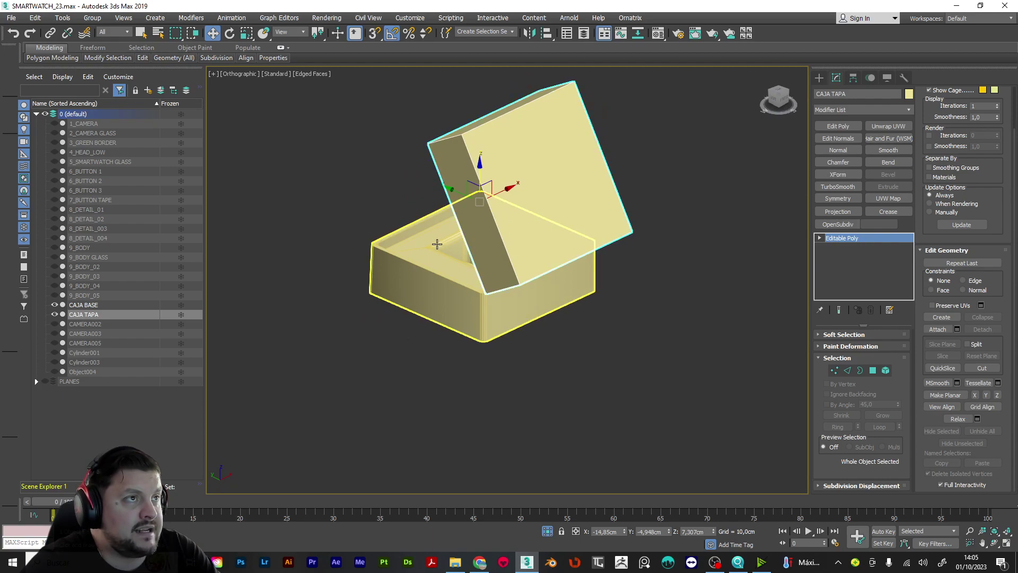
Examine the base's recess and ledge together with the opened lid from several angles and close up
scroll(432, 249, "up", 5)
middle_click_drag(450, 268, 396, 187, "alt")
scroll(393, 201, "down", 2)
middle_click_drag(395, 230, 488, 299, "alt")
scroll(408, 239, "down", 2)
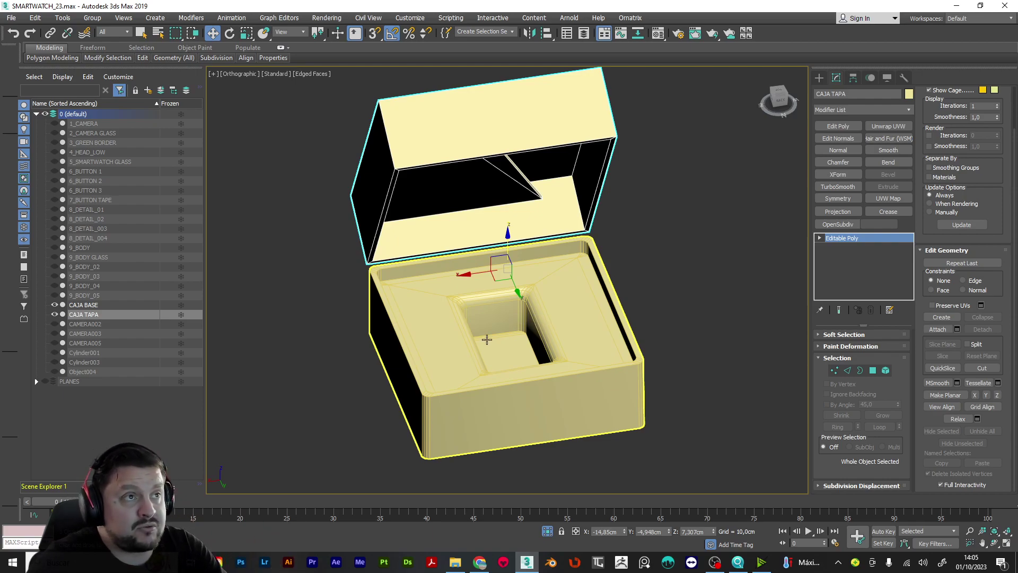
middle_click_drag(515, 383, 526, 317, "alt")
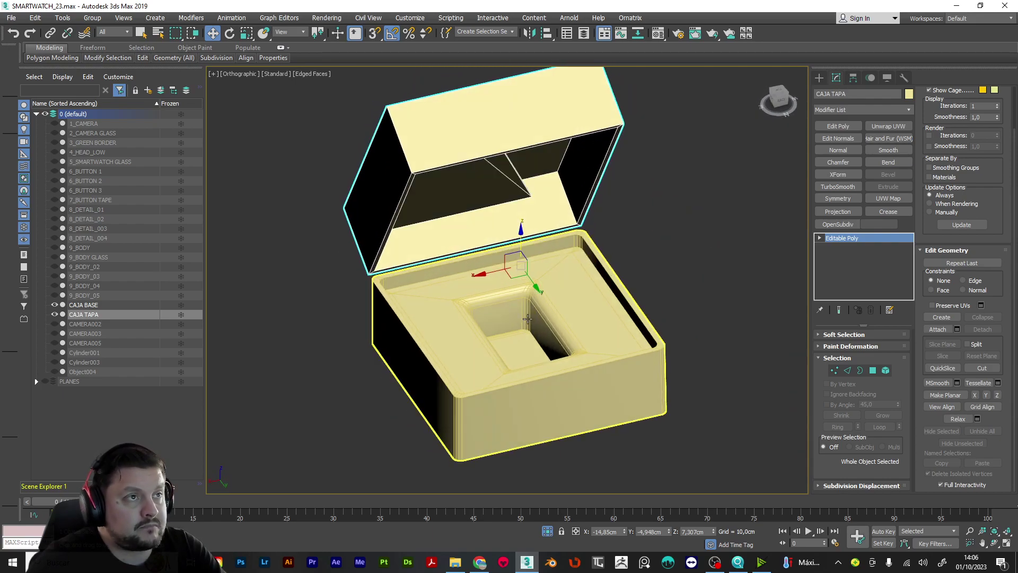
scroll(517, 328, "up", 2)
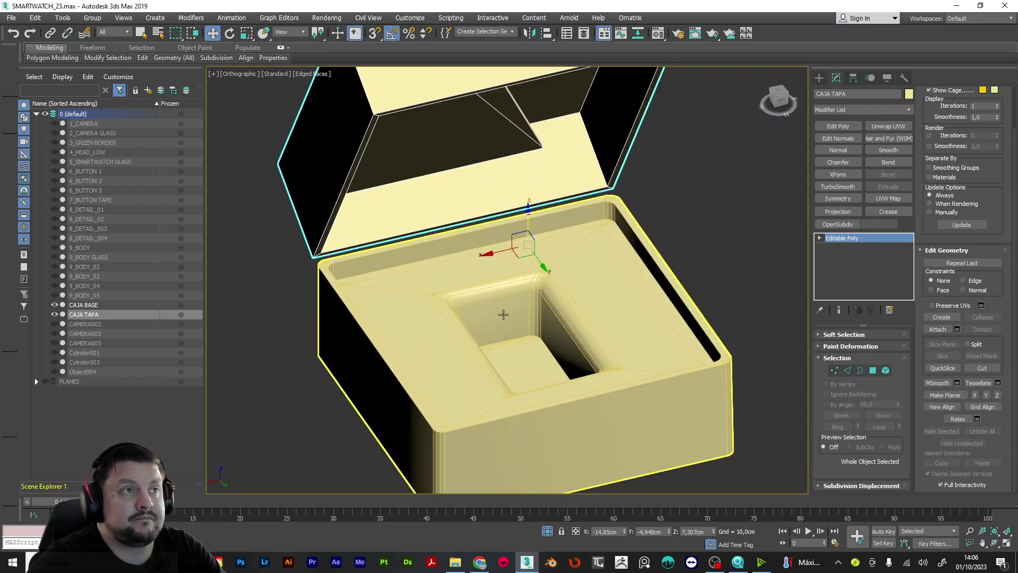
scroll(514, 312, "up", 2)
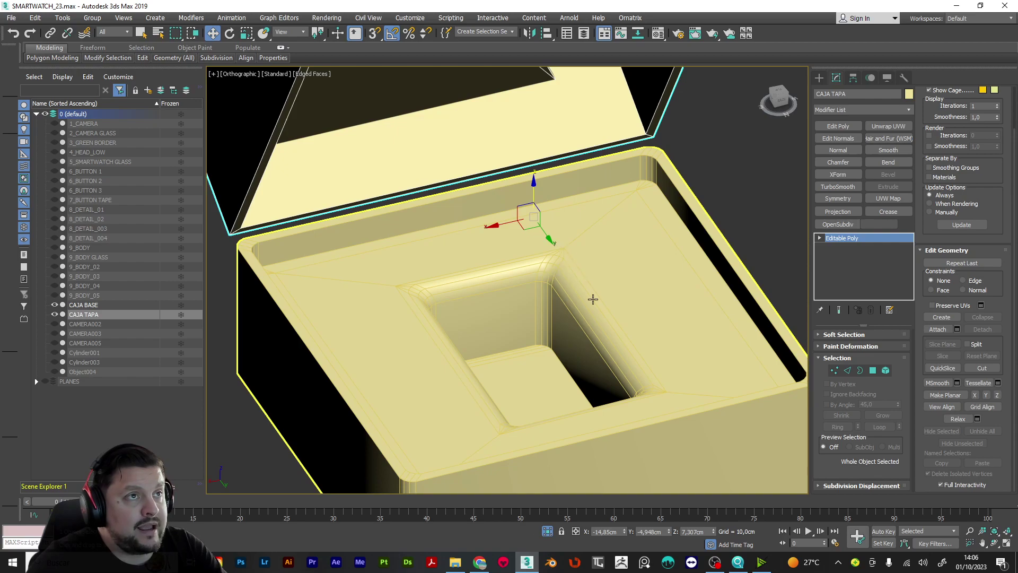
middle_click_drag(625, 282, 615, 286, "alt")
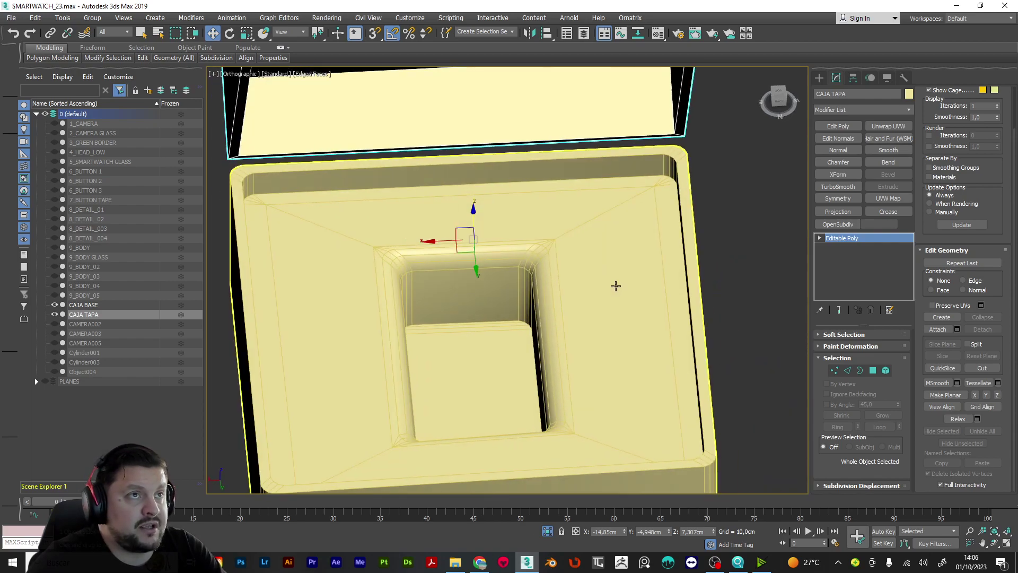
Select the box base and insert a SwiftLoop edge loop on the ledge, close around the recess opening
left_click(617, 286)
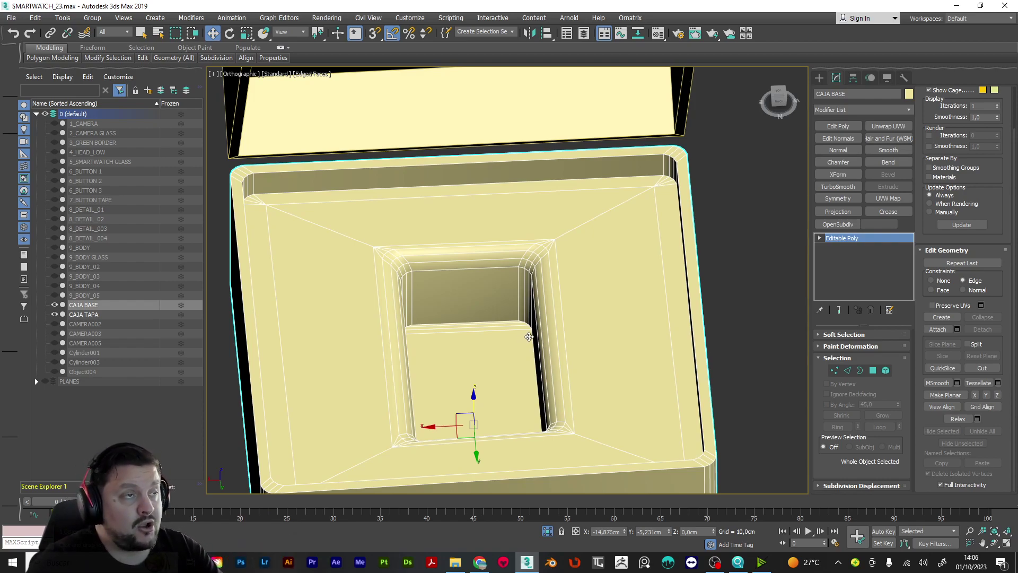
middle_click_drag(523, 306, 510, 273, "alt")
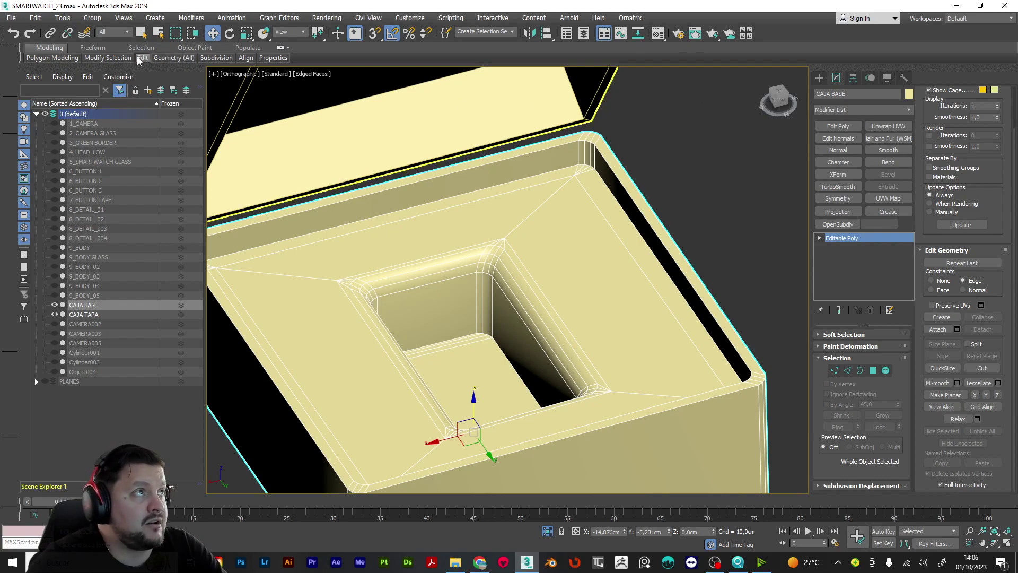
mouse_move(142, 60)
left_click(225, 85)
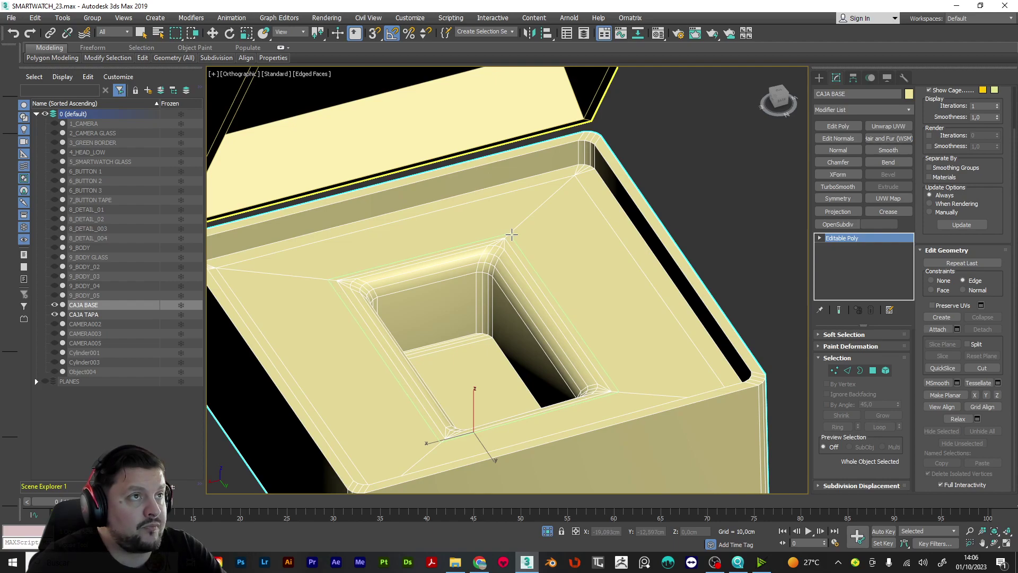
key("w")
Select the narrow ring of four polygons around the recess opening and extrude it slightly upward into a rim
key("4")
scroll(529, 272, "up", 3)
left_click(473, 227)
left_click(476, 227, "shift")
left_click(836, 371)
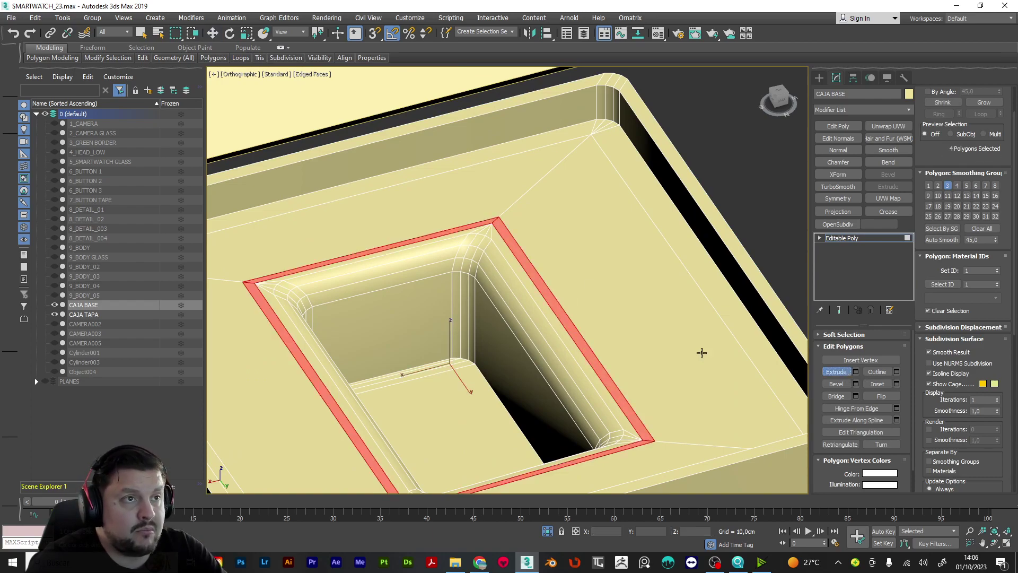
scroll(570, 320, "up", 3)
left_click_drag(571, 325, 573, 317)
scroll(572, 316, "down", 3)
middle_click_drag(596, 322, 552, 327, "alt")
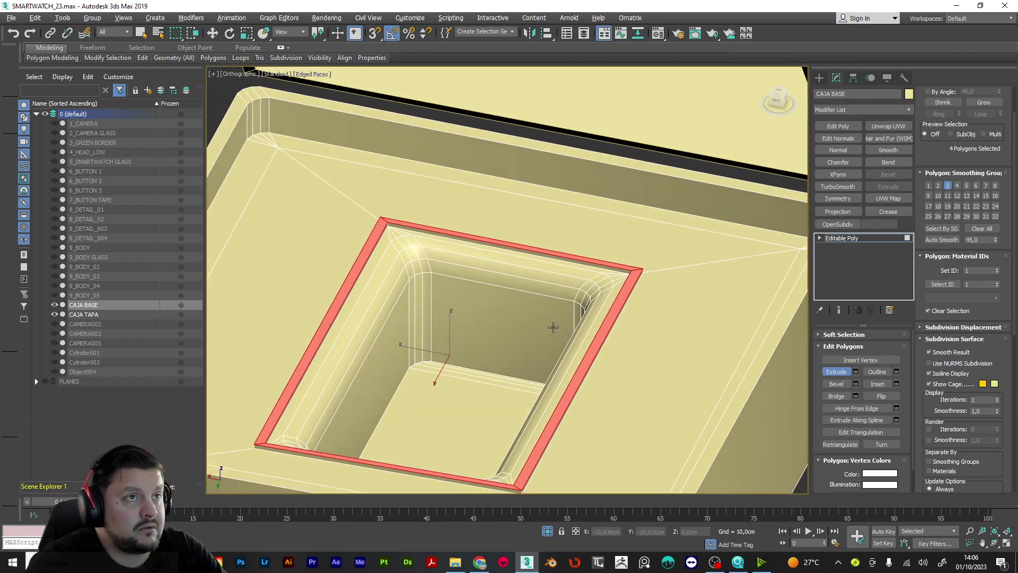
Try scaling the top polygons of the raised rim and undo that scaling
scroll(609, 325, "up", 2)
key("r")
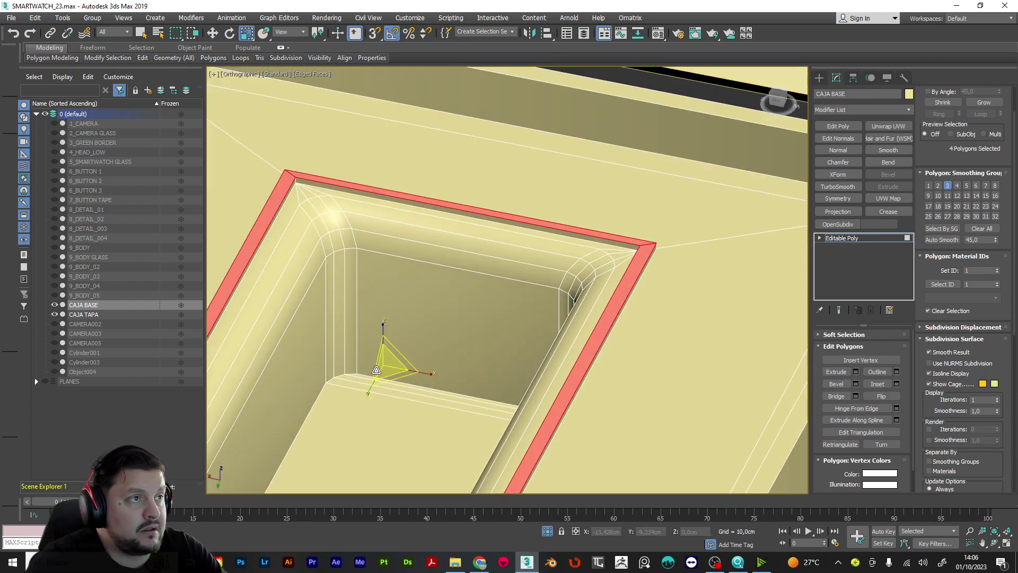
left_click_drag(389, 366, 390, 370)
key("ctrl+z")
Scale the raised rim's inner top edge loop to 101% in X and Y, and slightly scale its outer top loop
middle_click_drag(511, 374, 538, 351, "alt")
key("2")
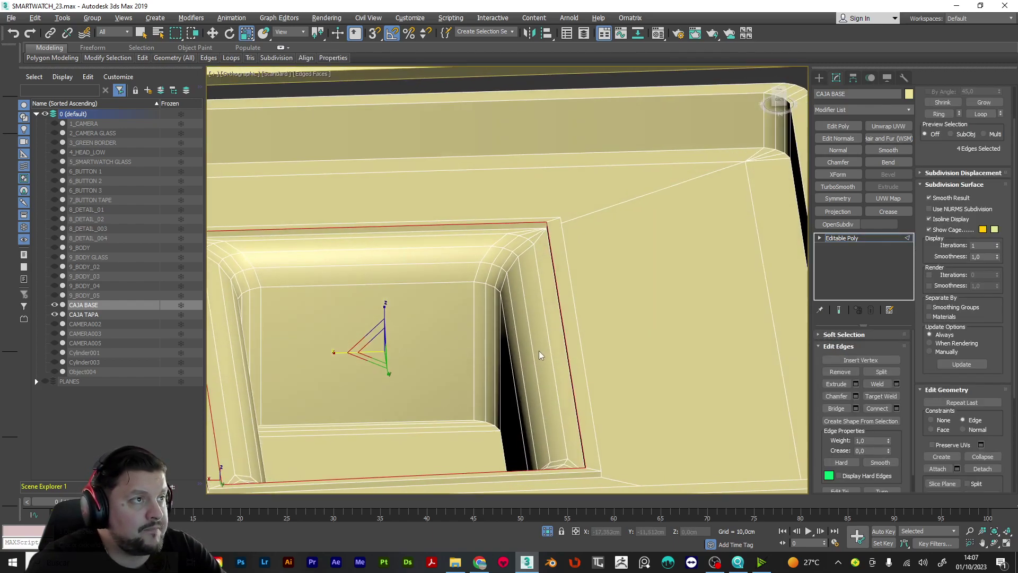
left_click_drag(366, 358, 366, 356)
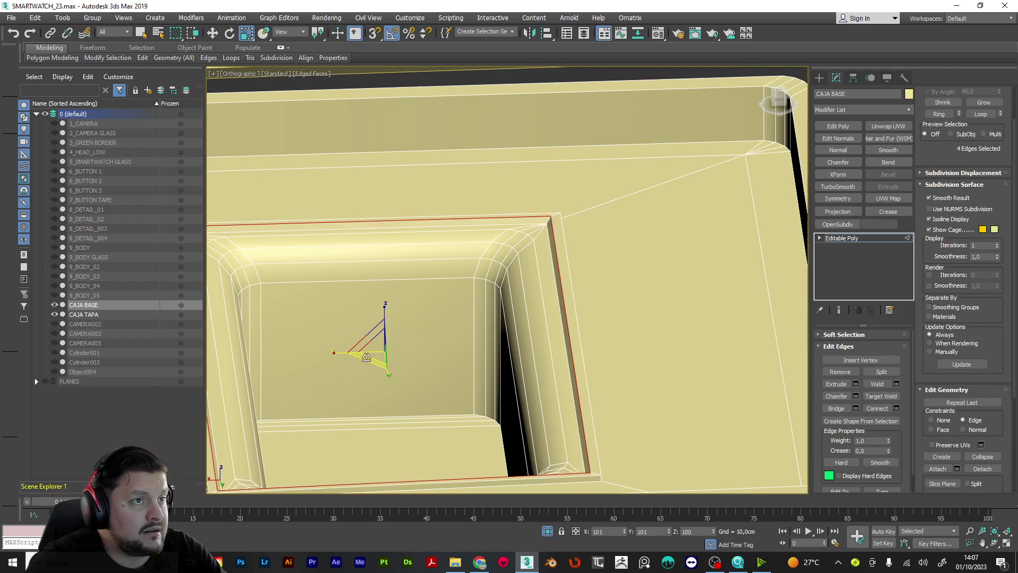
double_click(585, 379)
middle_click_drag(585, 380, 562, 376, "alt")
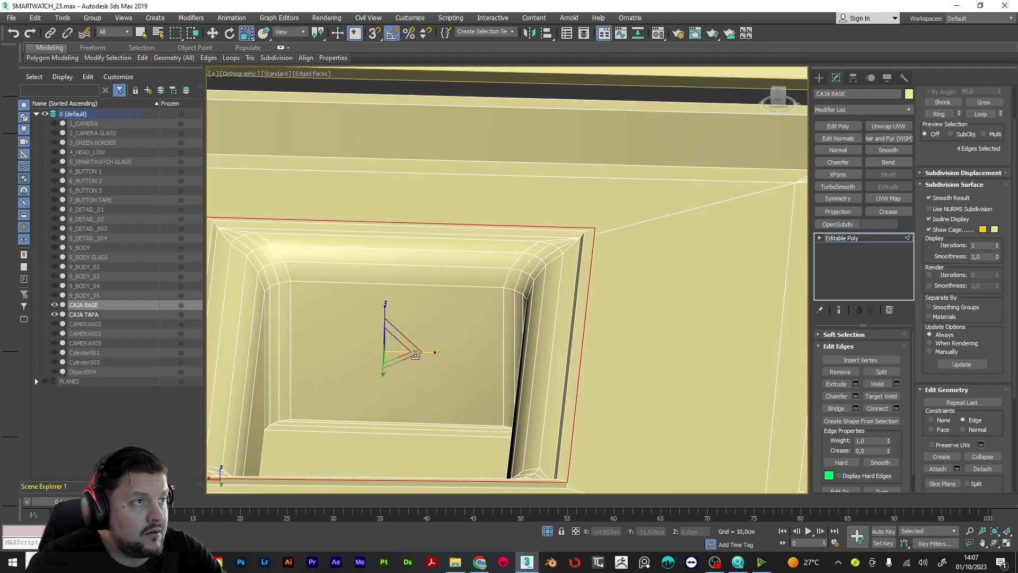
left_click_drag(411, 356, 409, 355)
Select the whole box base element and apply Auto Smooth with the 45.0 threshold
middle_click_drag(601, 339, 660, 353, "alt")
scroll(658, 352, "up", 3)
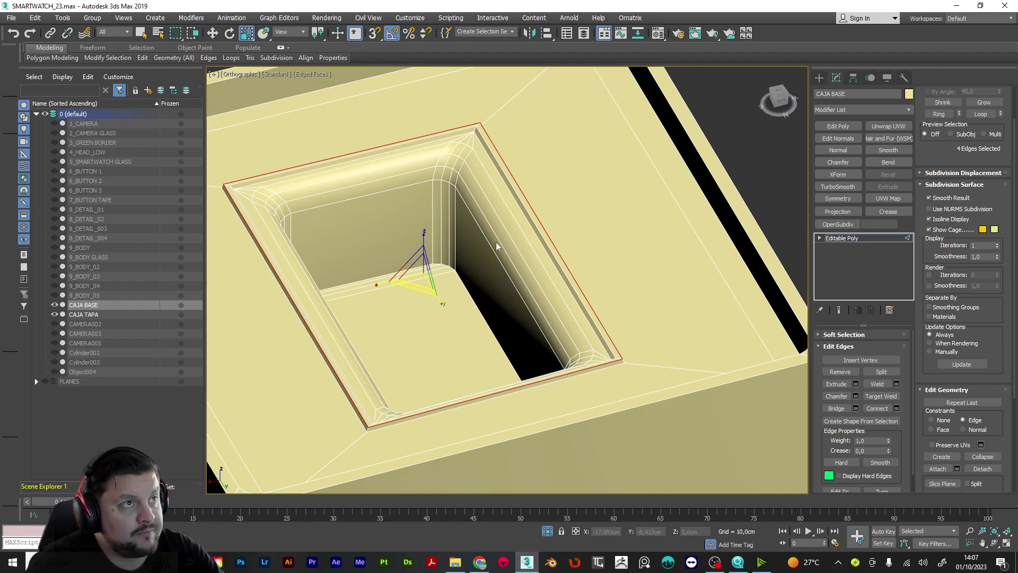
right_click(467, 196)
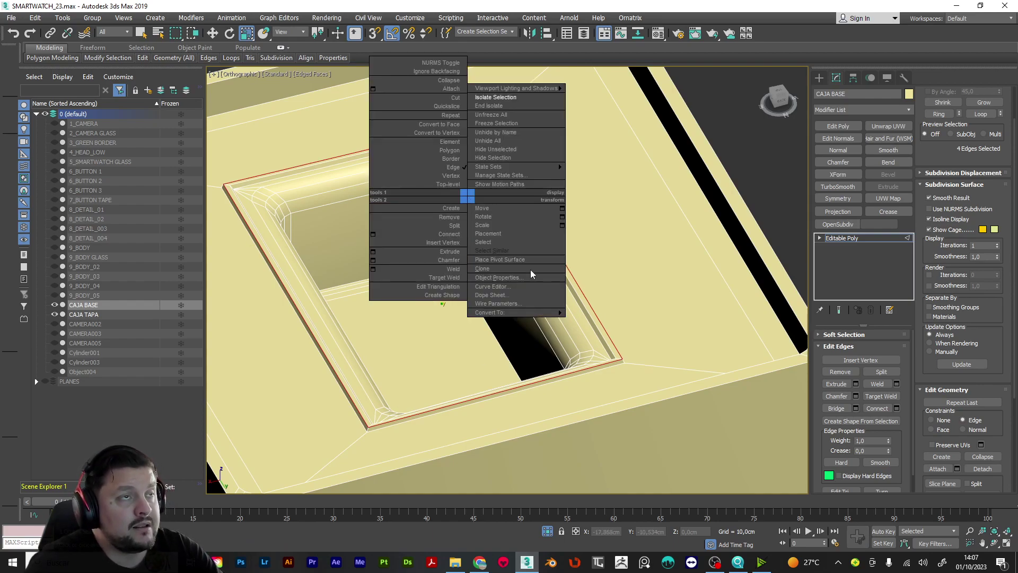
left_click(907, 243)
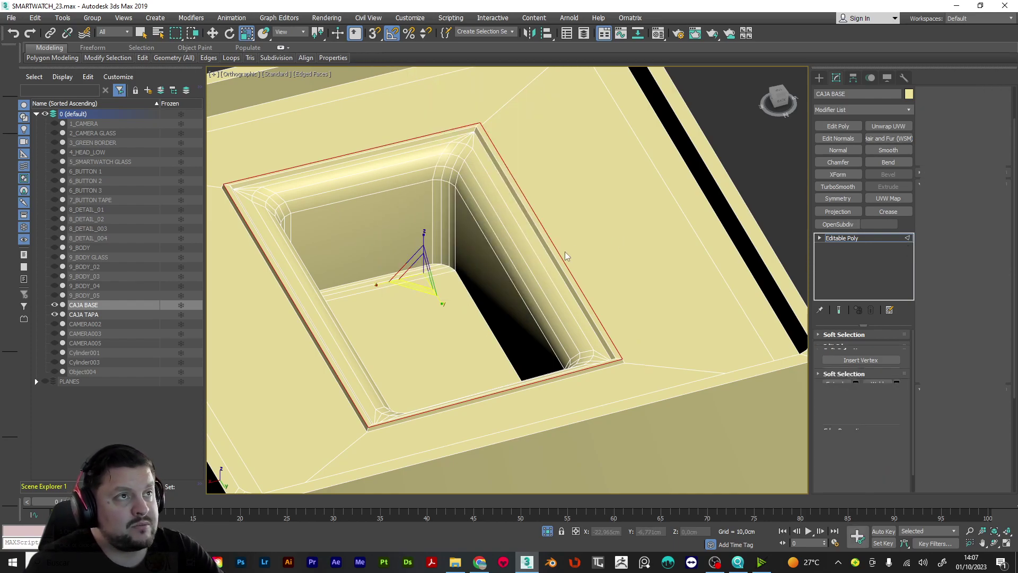
key("5")
left_click(565, 251)
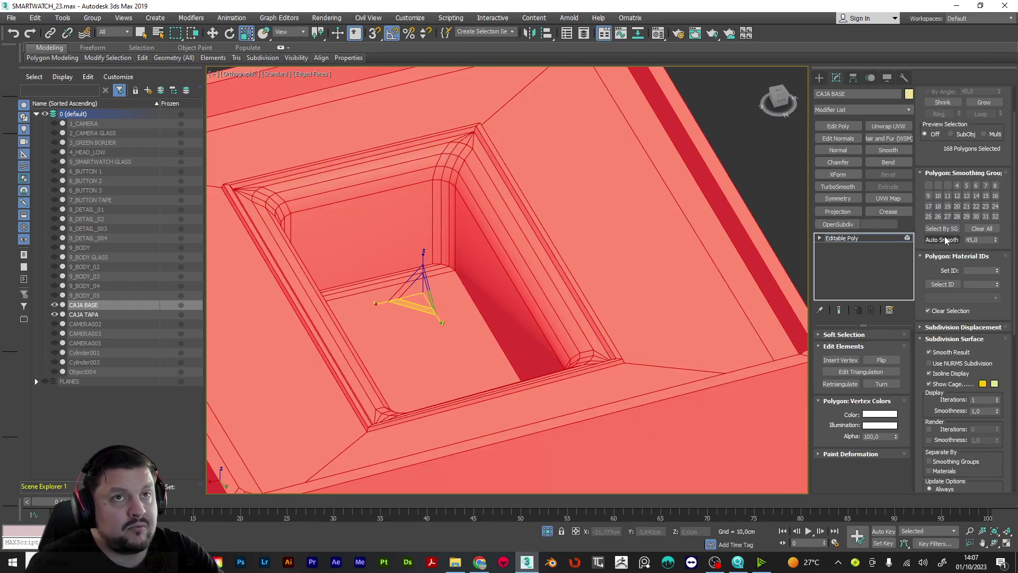
left_click(944, 240)
Examine the smoothing groups of the rim's outer, top and inner polygons, then leave polygon editing and review the base
scroll(621, 365, "up", 2)
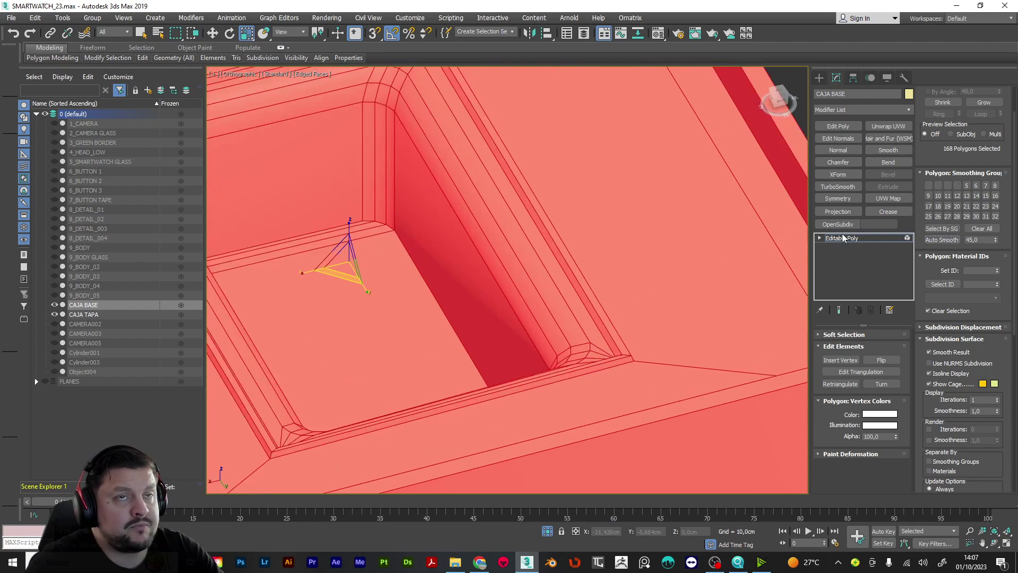
key("2")
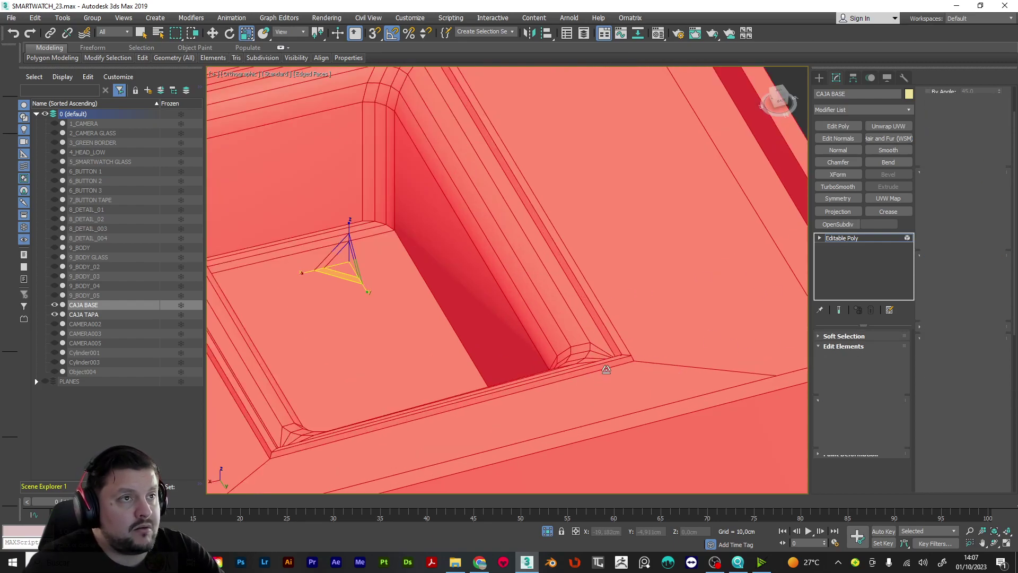
left_click(606, 366)
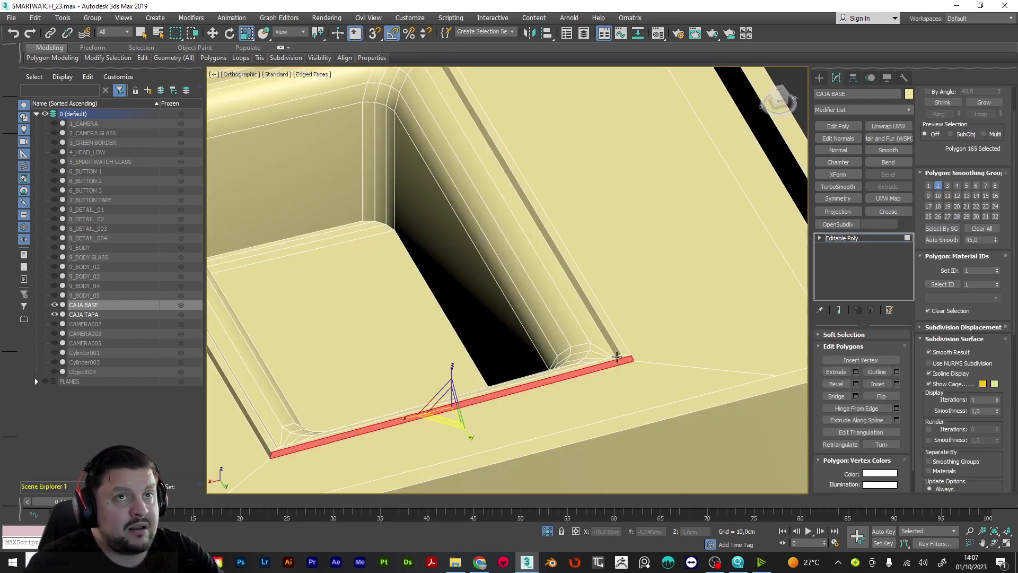
left_click(621, 350)
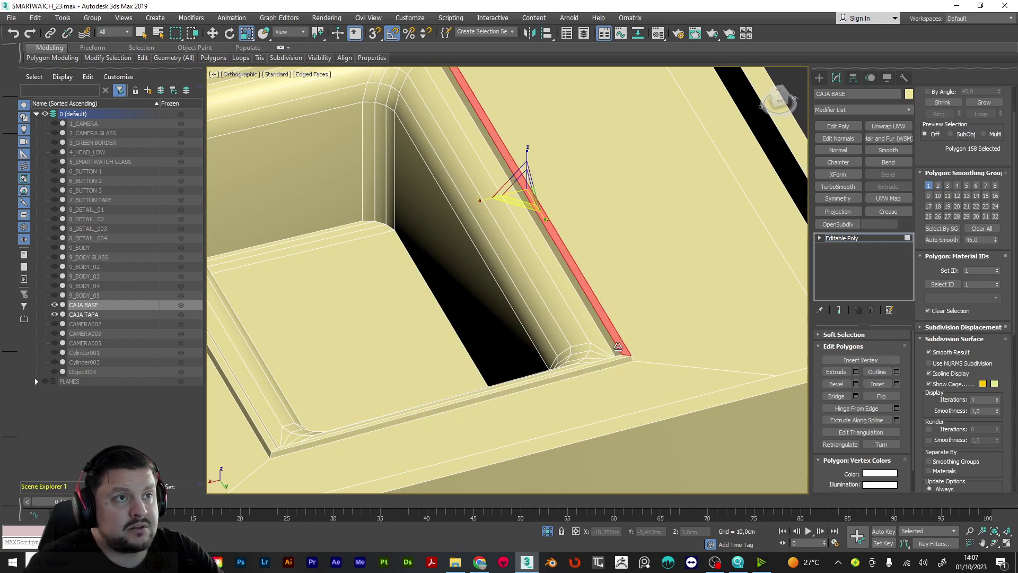
left_click_drag(618, 346, 612, 344)
middle_click_drag(607, 367, 740, 392, "alt")
middle_click_drag(649, 184, 553, 85, "alt")
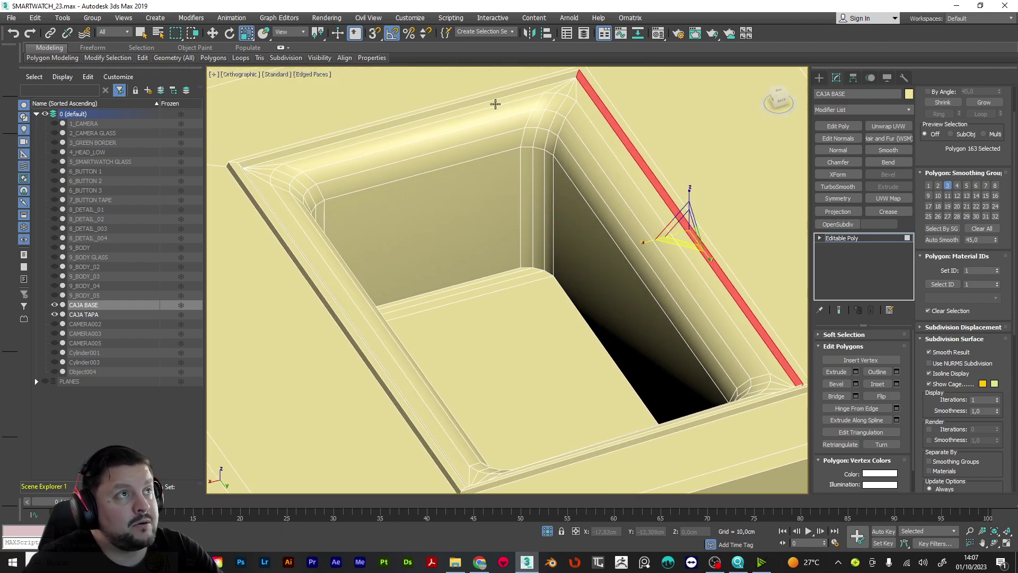
scroll(419, 215, "down", 3)
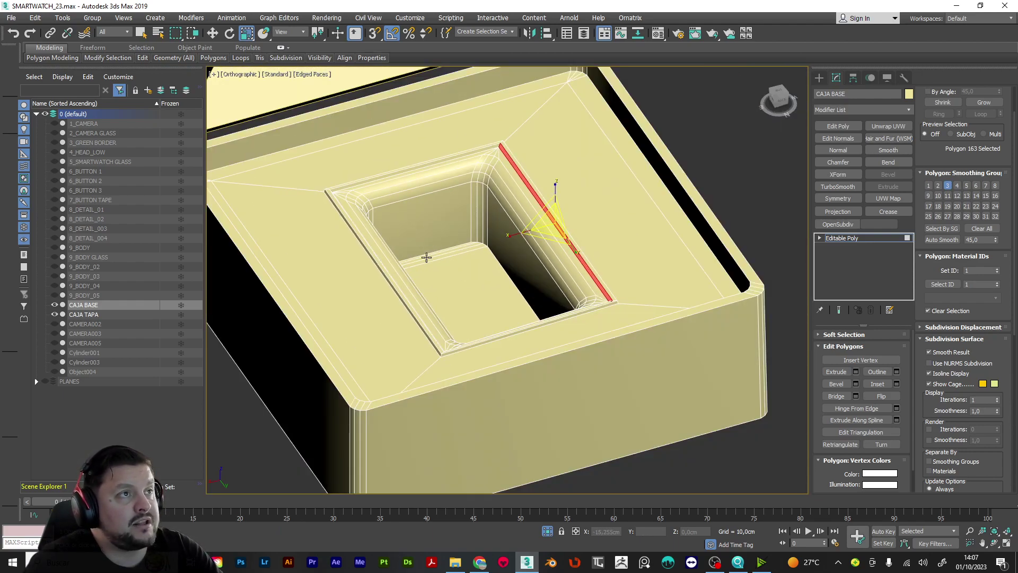
scroll(398, 195, "down", 2)
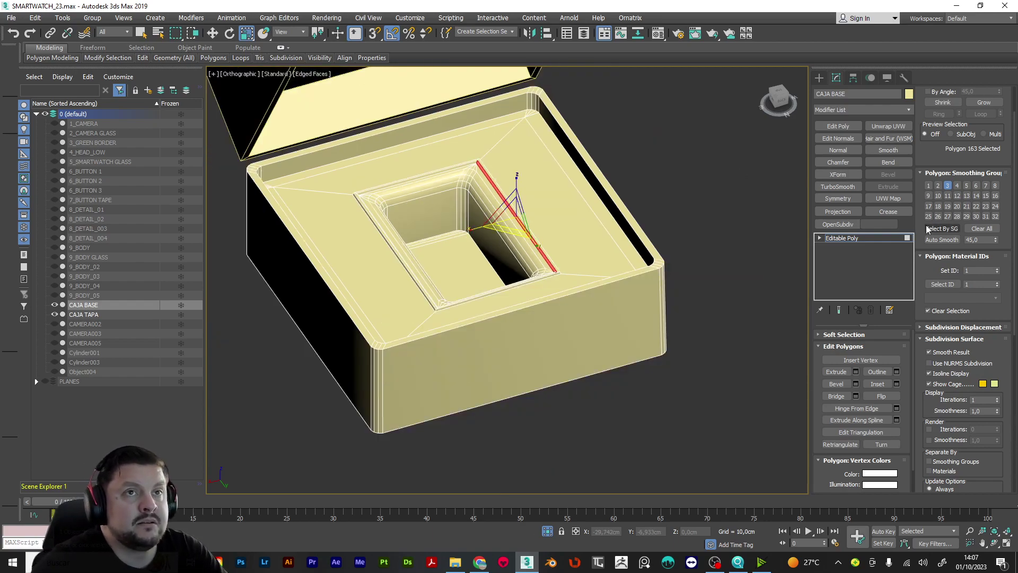
left_click(898, 239)
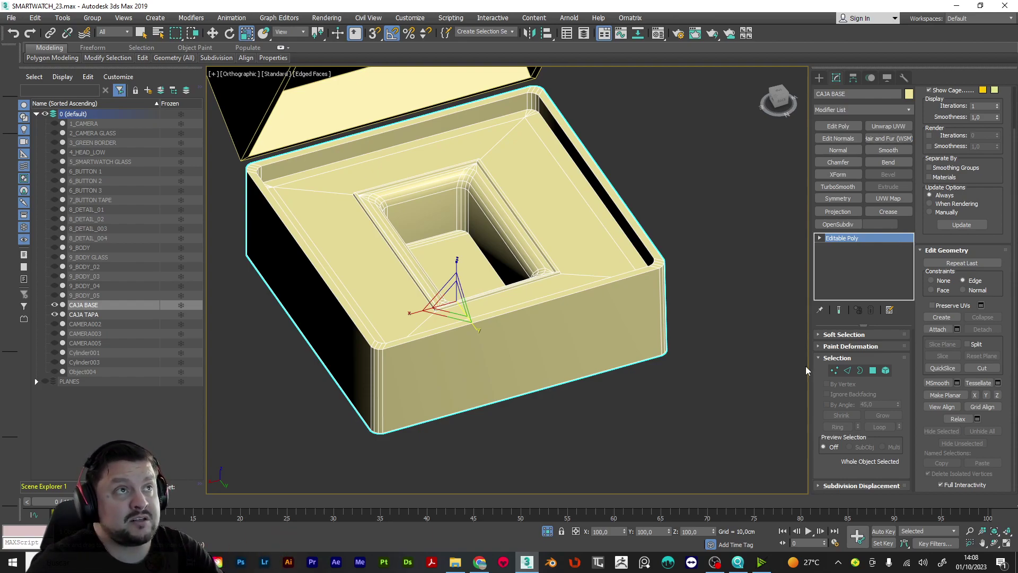
middle_click_drag(546, 227, 504, 229, "alt")
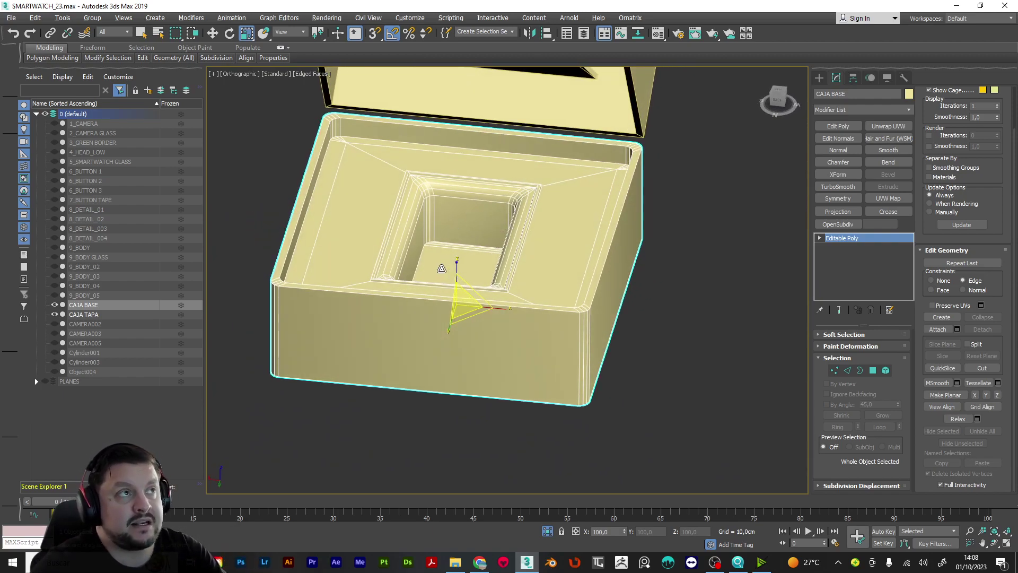
Rotate the box lid to lie flat with its open side up and move it beside the base
key("r")
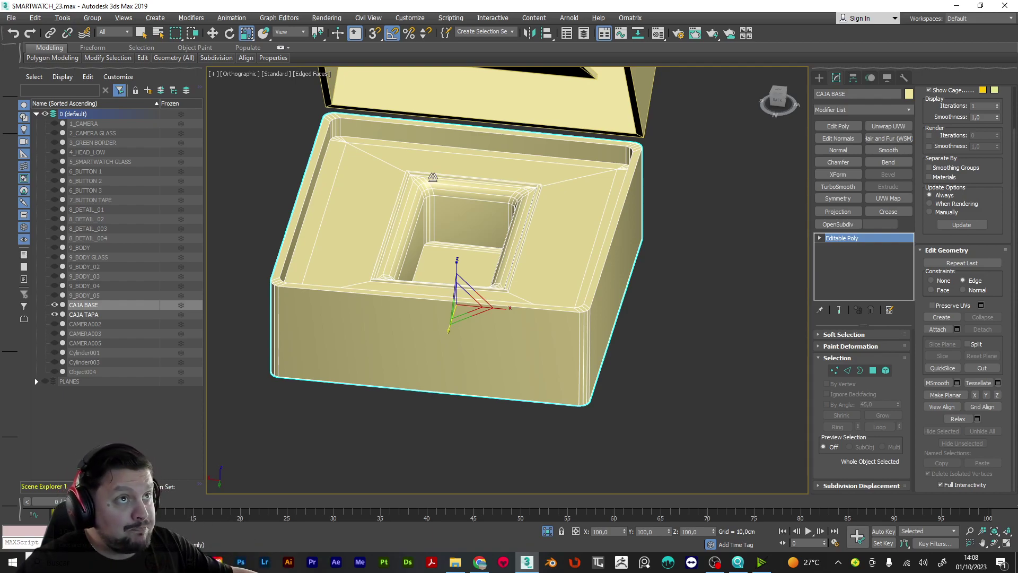
scroll(529, 208, "down", 2)
middle_click_drag(550, 208, 443, 229, "alt")
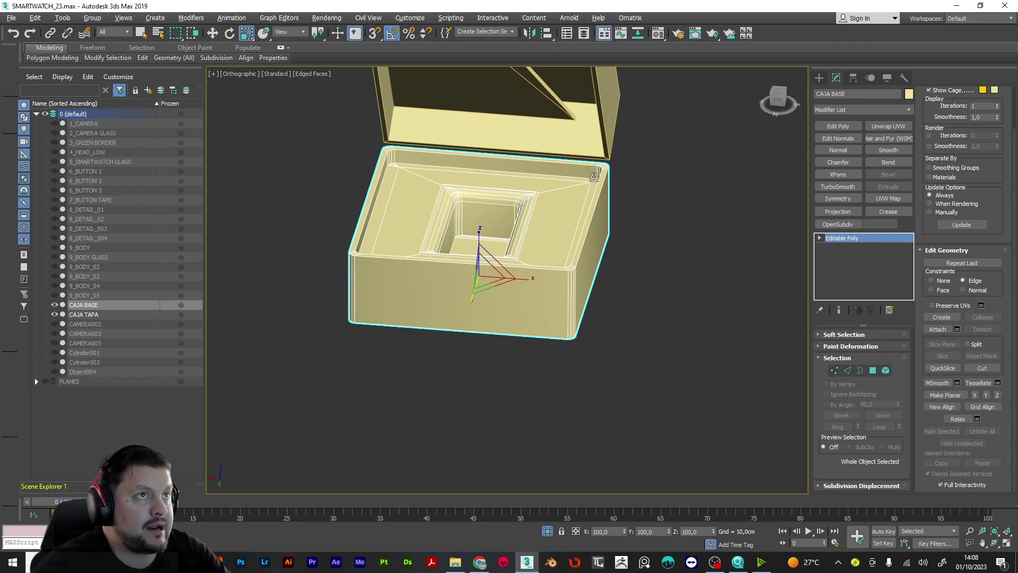
middle_click_drag(594, 177, 529, 159, "alt")
left_click(661, 203)
middle_click_drag(661, 203, 561, 280)
key("e")
left_click_drag(336, 218, 400, 190)
key("w")
left_click_drag(325, 246, 591, 176)
middle_click_drag(460, 285, 484, 291, "alt")
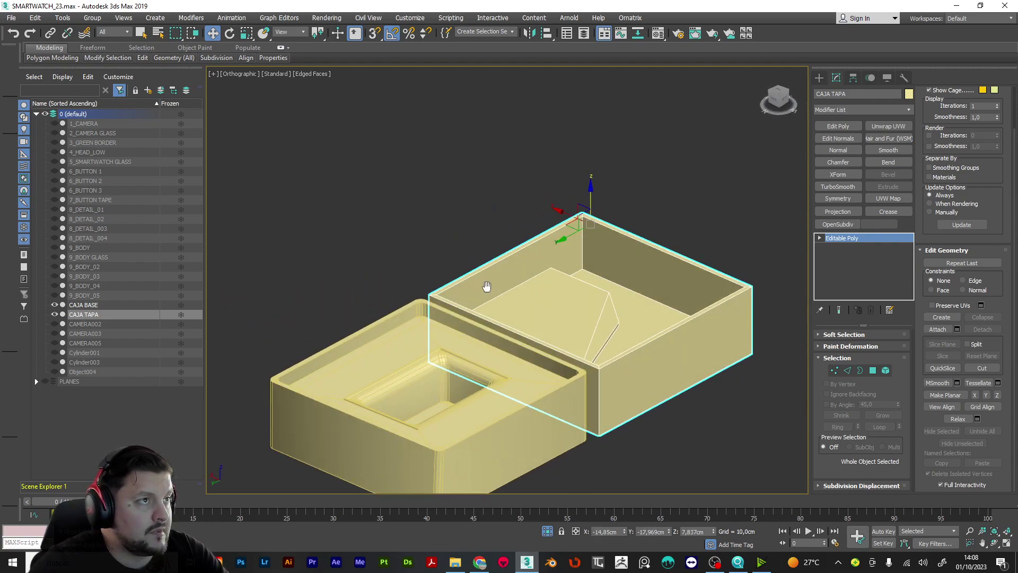
Select the lid's vertical inner and outer corner edges together with their rim corner edges at all four corners
scroll(545, 317, "up", 10)
scroll(544, 283, "down", 8)
middle_click_drag(618, 271, 660, 319, "alt")
left_click(483, 327)
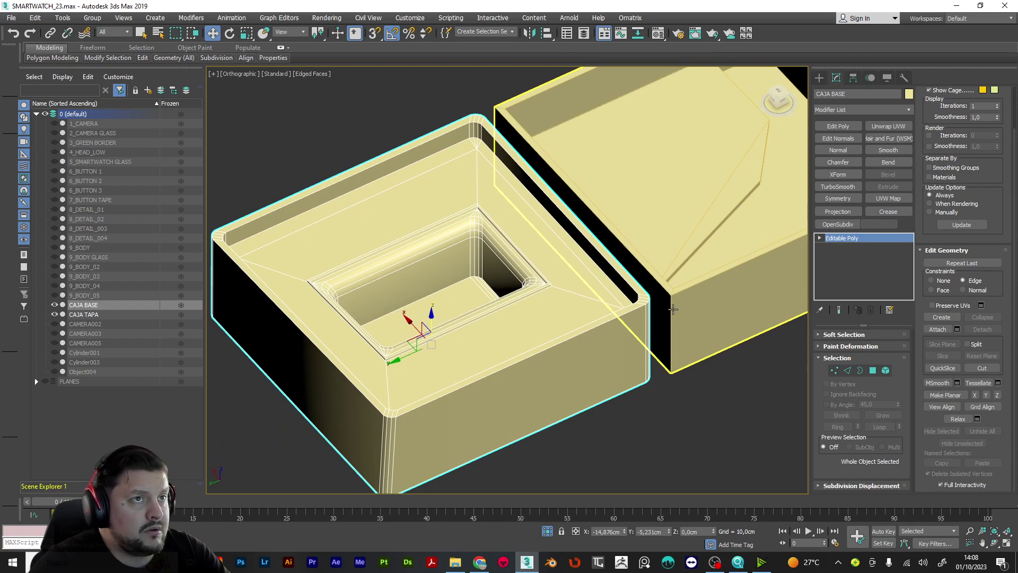
left_click(673, 309)
middle_click_drag(696, 291, 554, 321)
key("2")
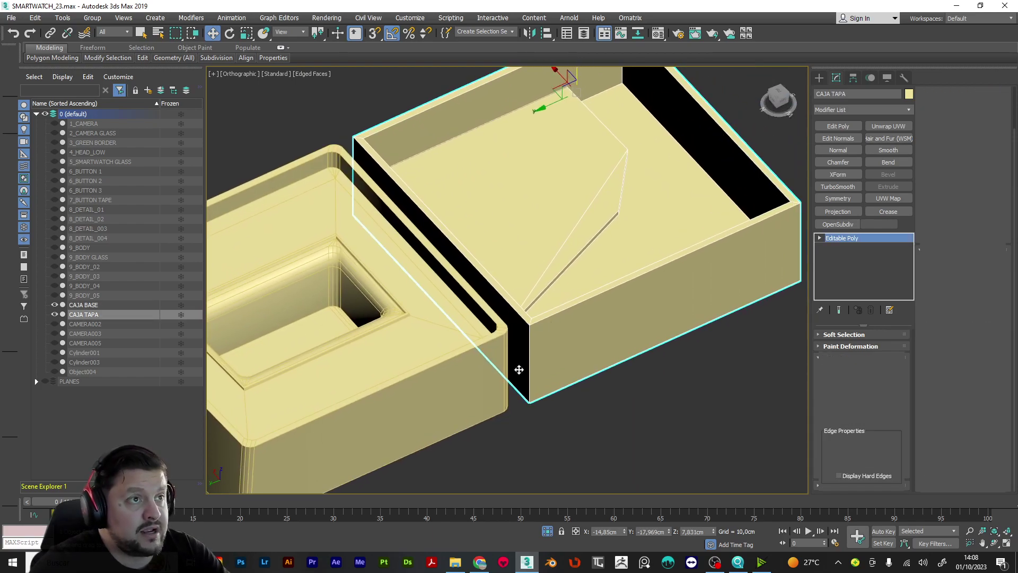
left_click(530, 357)
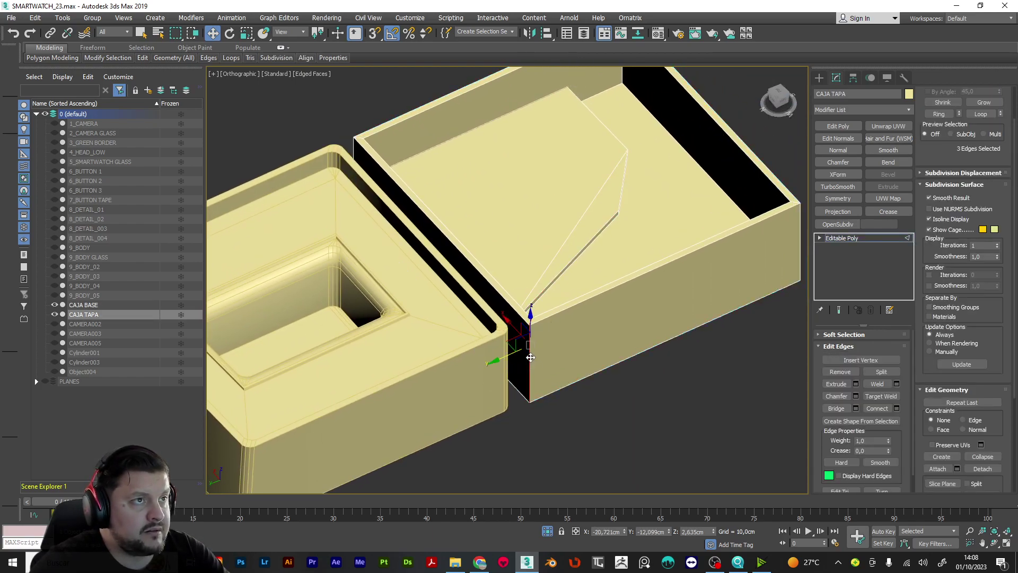
left_click(799, 224, "ctrl")
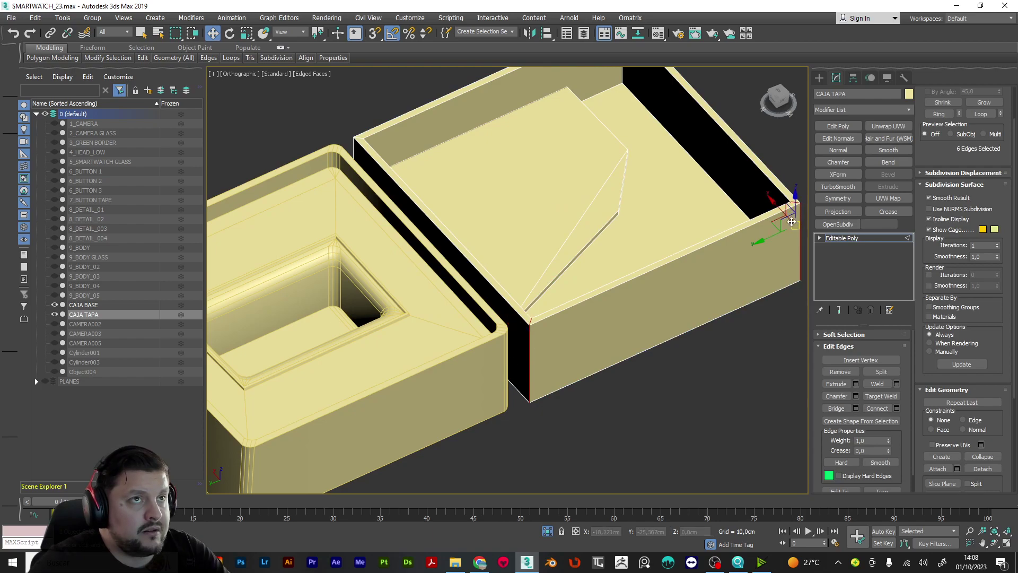
left_click(354, 143, "ctrl")
middle_click_drag(352, 136, 444, 157, "alt")
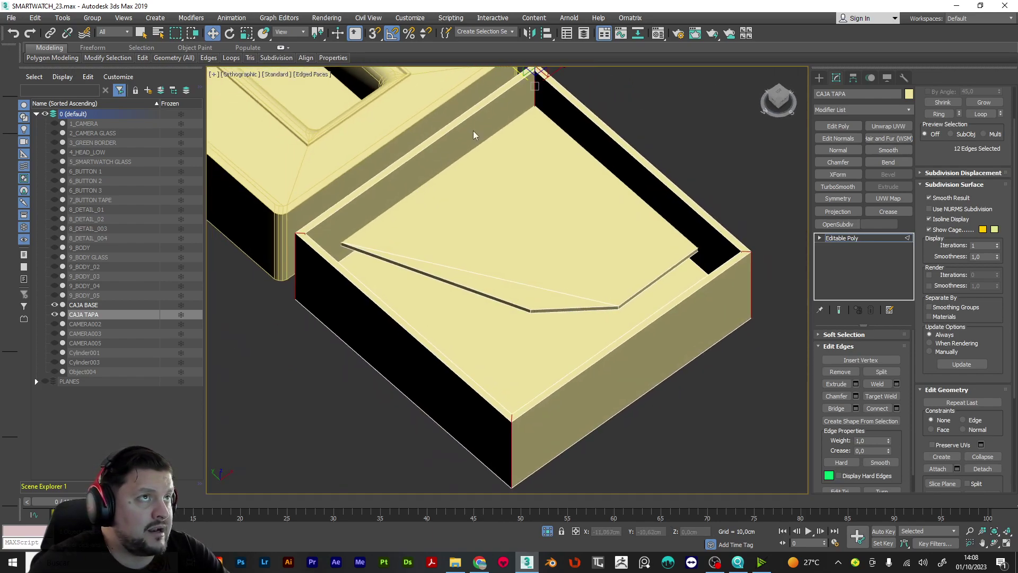
Chamfer the lid's selected corner edges in two passes to round all four corners, undoing the first trial chamfer
scroll(477, 263, "up", 5)
scroll(468, 267, "up", 2)
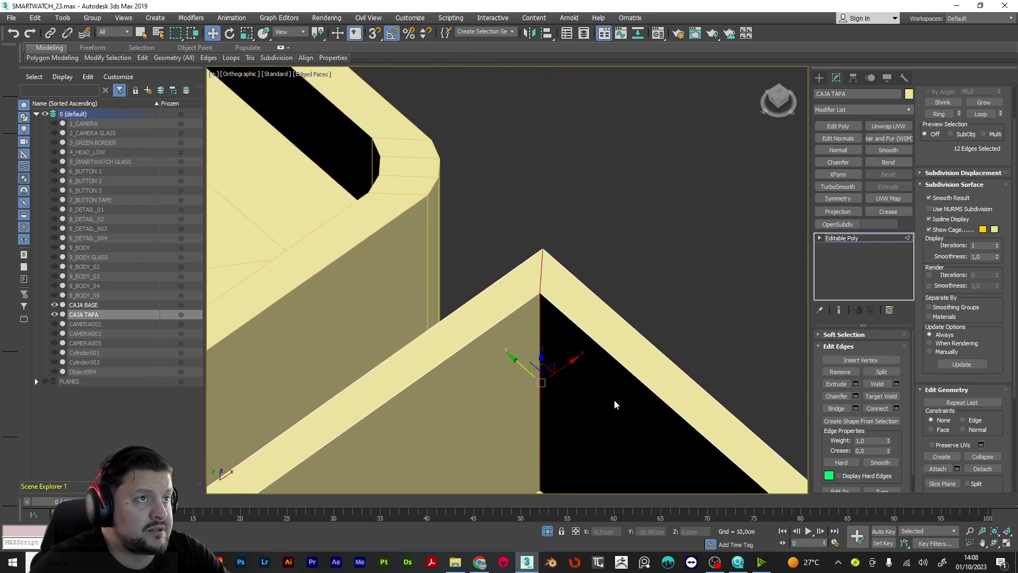
left_click(836, 396)
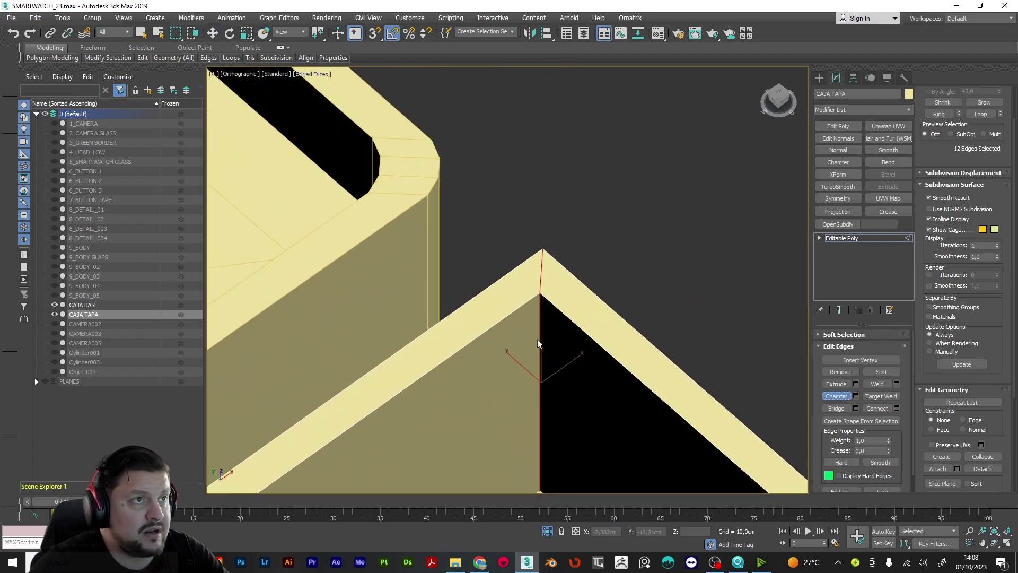
left_click_drag(541, 323, 571, 347)
key("ctrl+z")
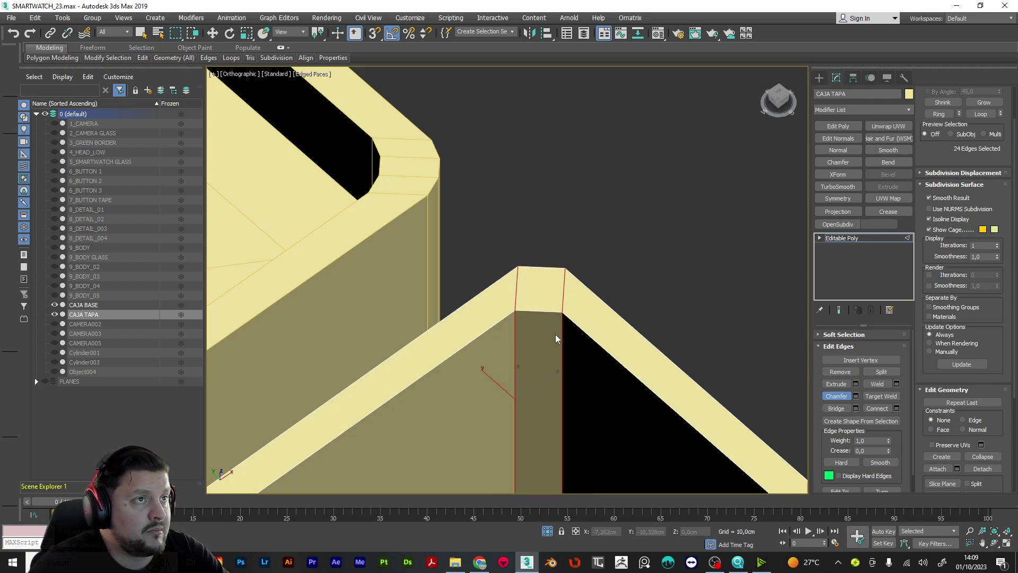
key("ctrl+z")
left_click_drag(537, 323, 583, 354)
scroll(583, 352, "down", 6)
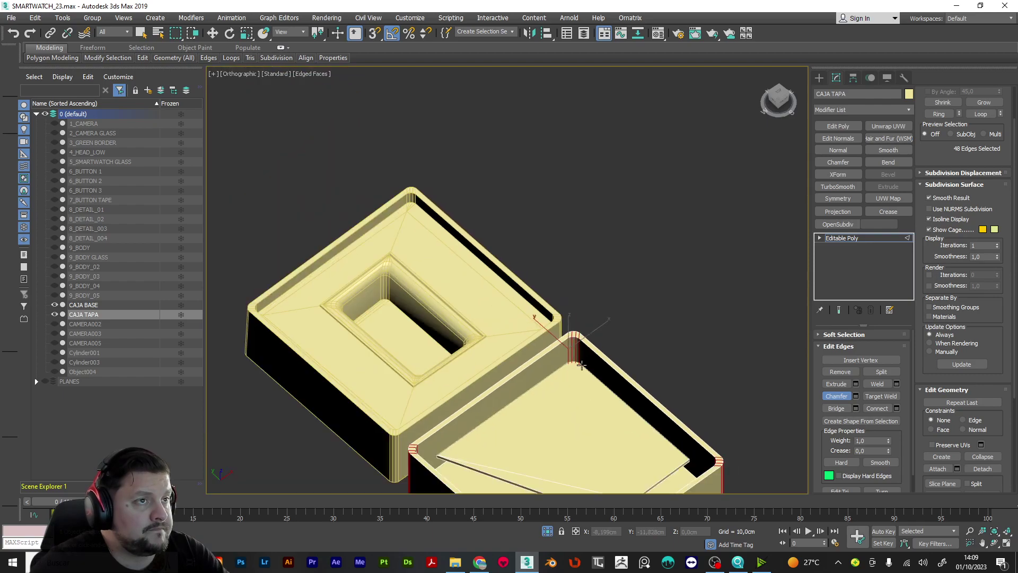
middle_click_drag(584, 350, 664, 344, "alt")
middle_click_drag(670, 300, 675, 129)
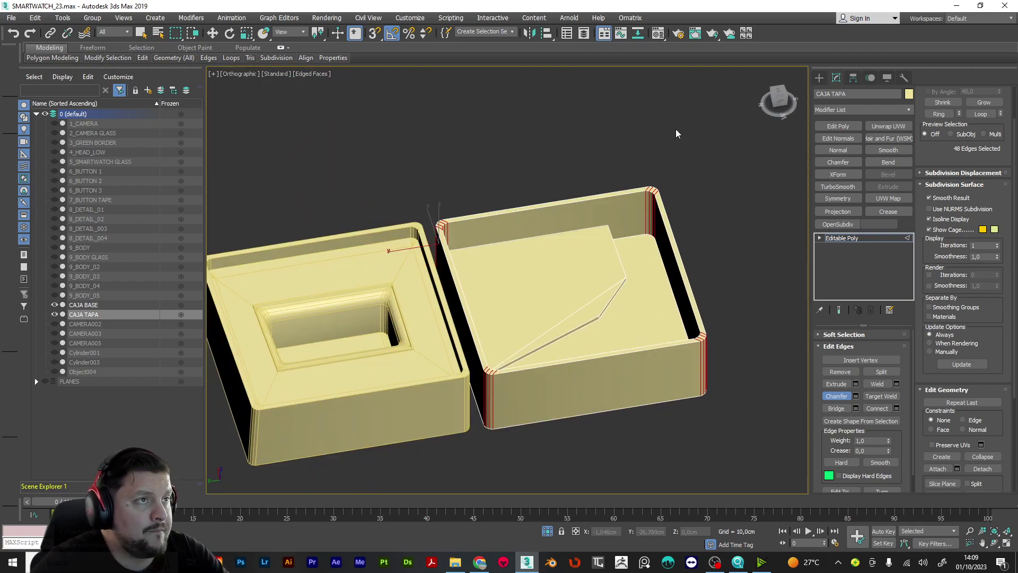
mouse_move(574, 339)
middle_mouse_down("alt")
mouse_move(597, 266)
mouse_move(582, 336)
middle_mouse_up("alt")
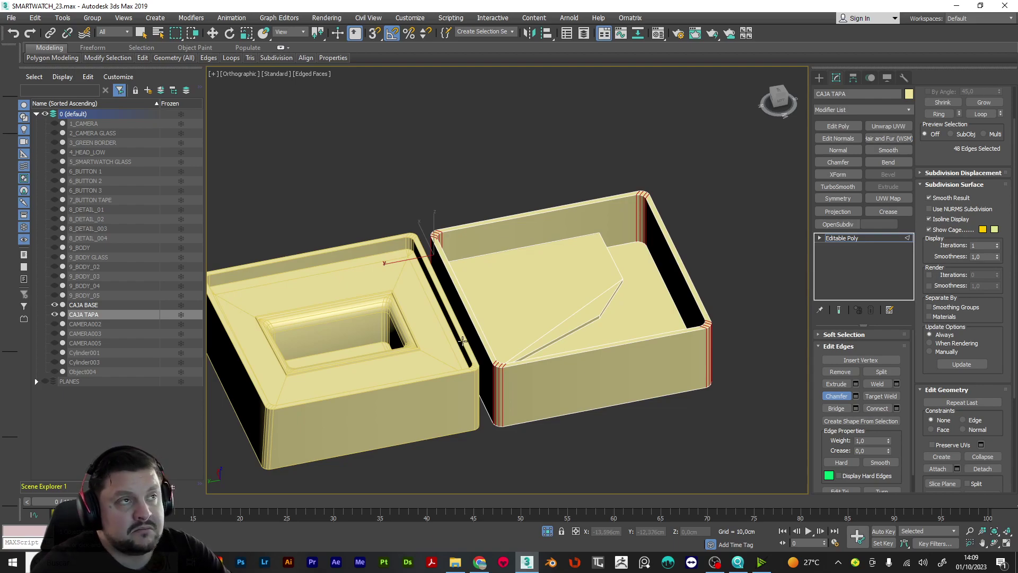
middle_click_drag(548, 303, 532, 184, "alt")
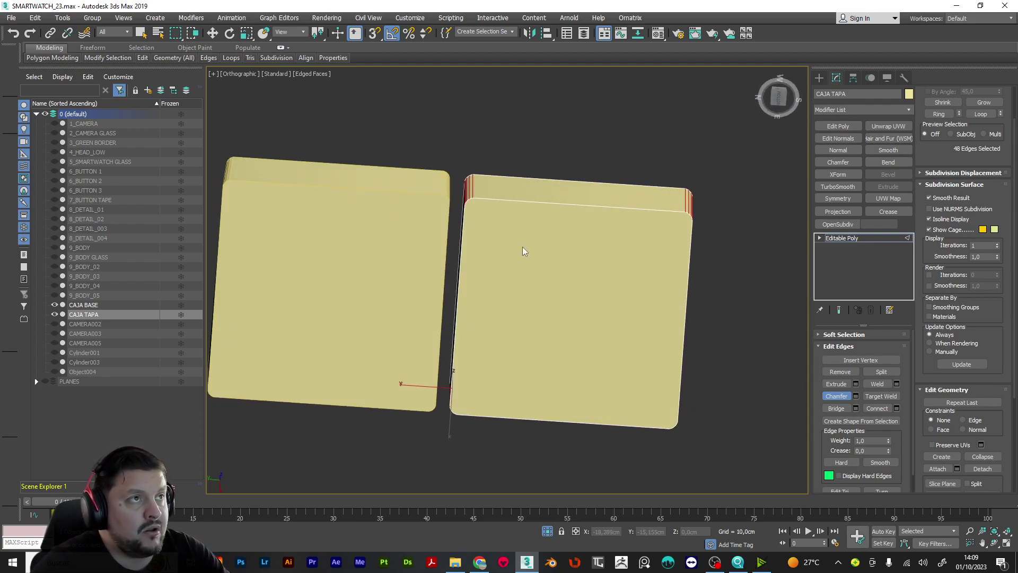
Cut edges across the lid's outer face along one side, joining matching vertices of the two rounded corners
key("4")
key("1")
scroll(481, 270, "up", 3)
middle_click_drag(539, 284, 593, 265, "alt")
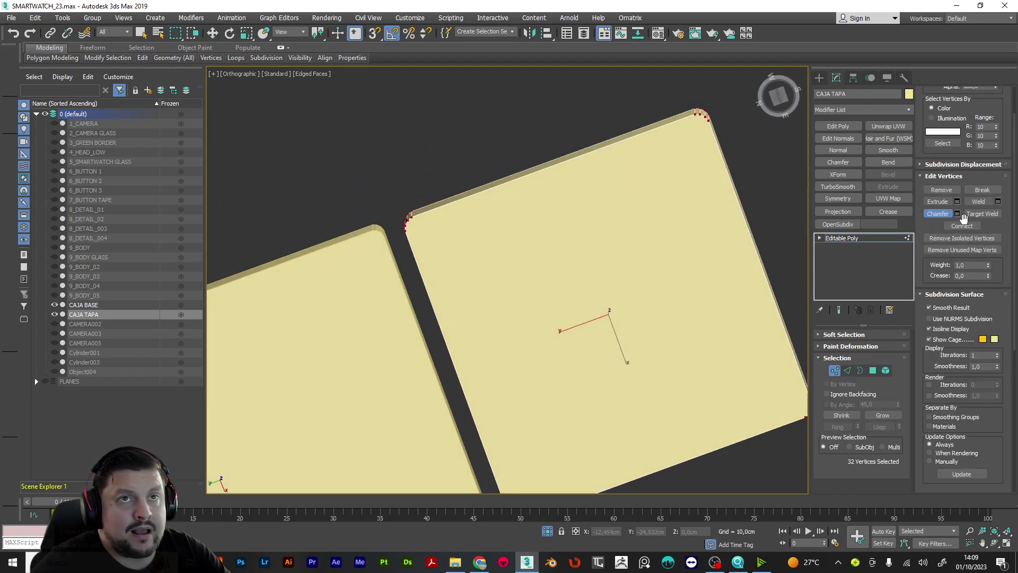
scroll(977, 218, "down", 5)
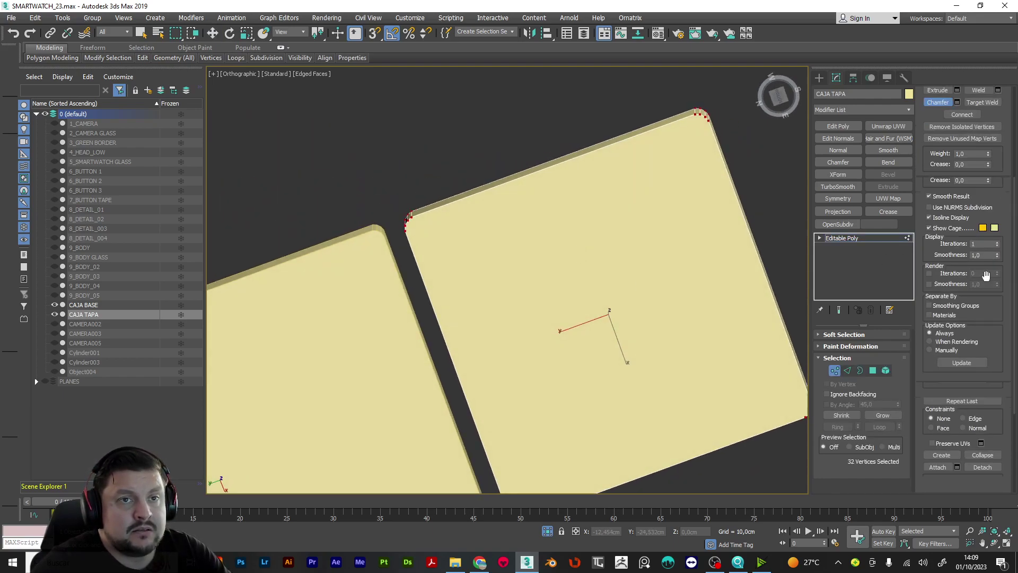
left_click(981, 411)
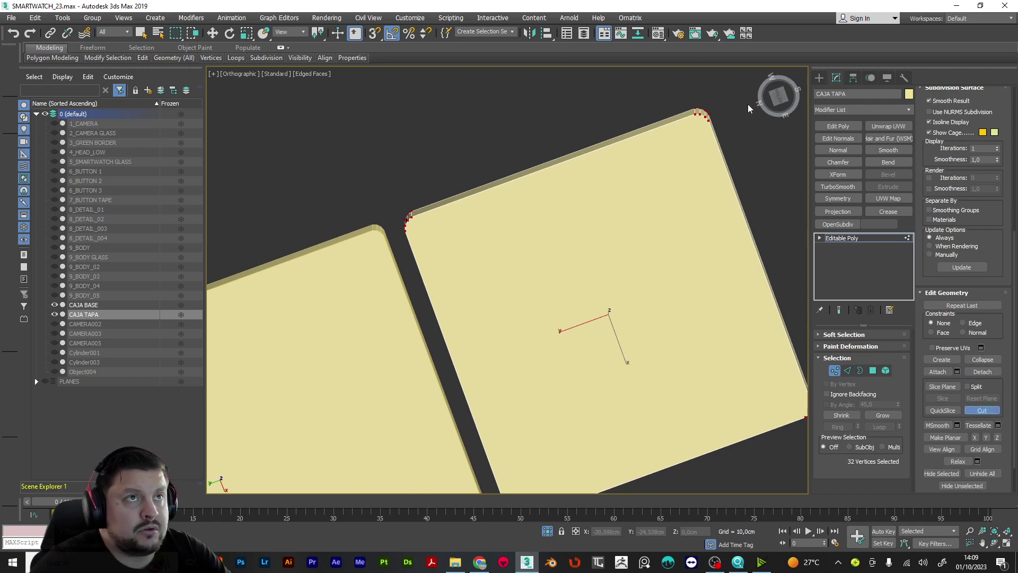
left_click(708, 123)
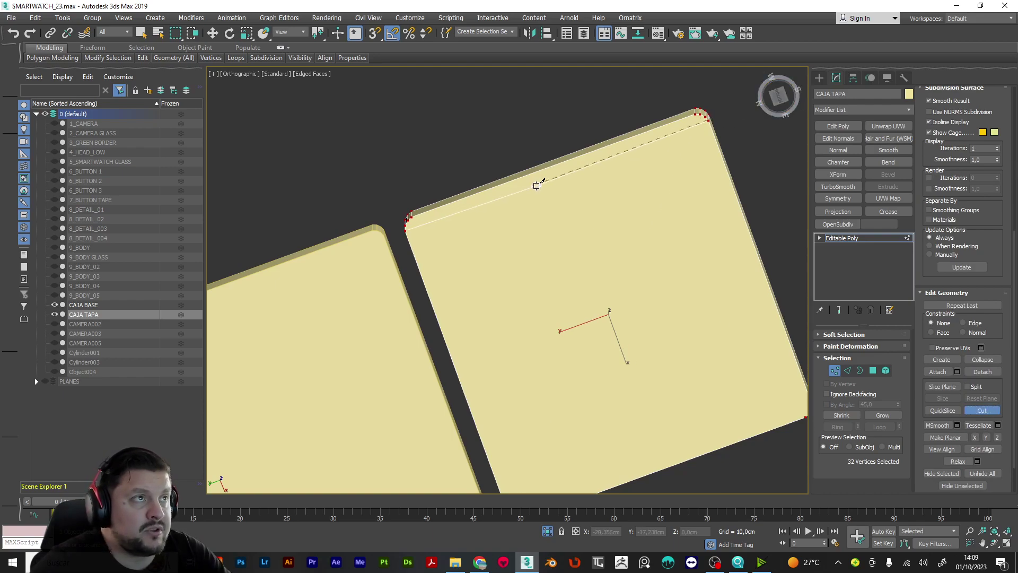
left_click(417, 223)
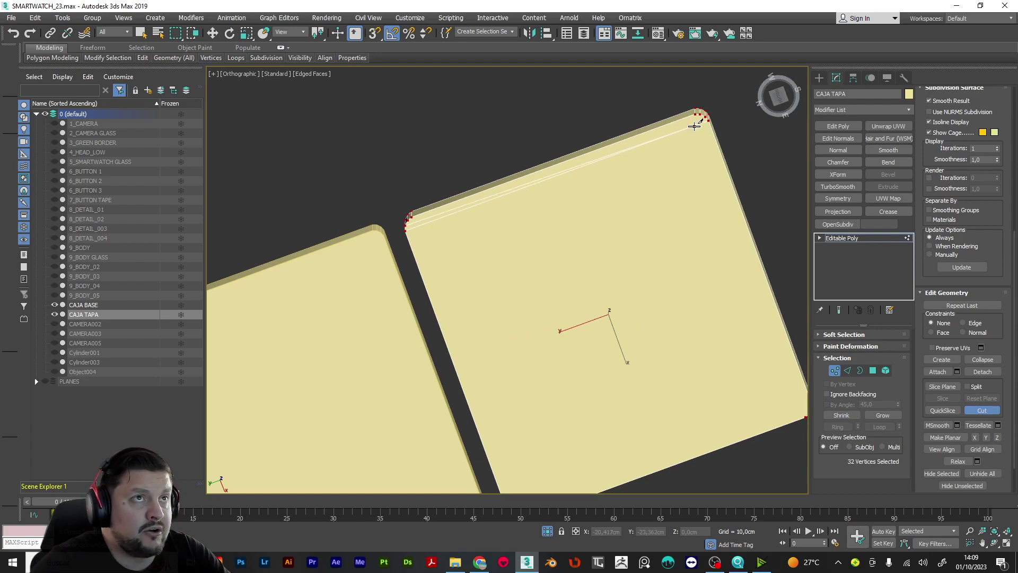
scroll(705, 112, "up", 3)
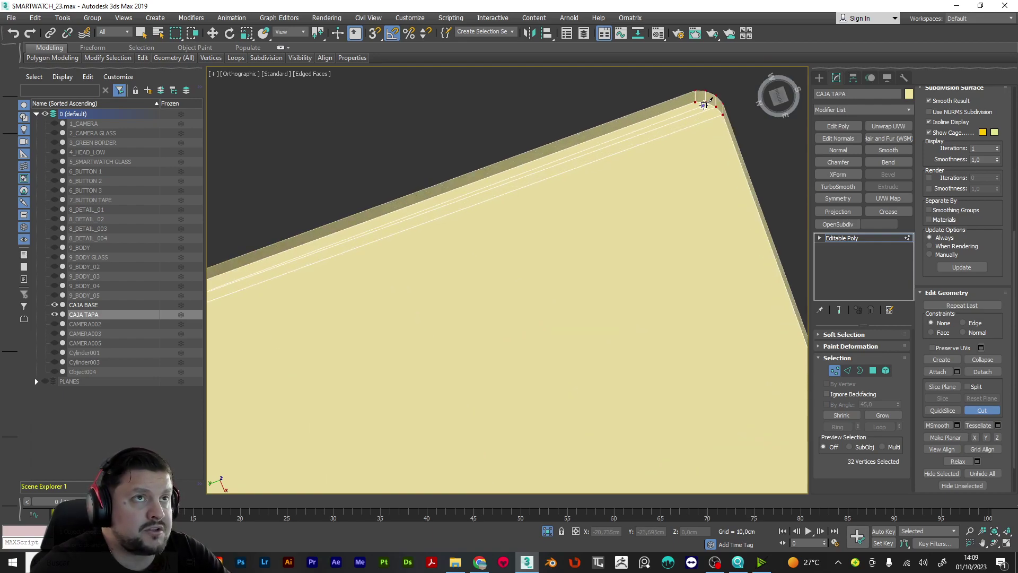
scroll(704, 104, "down", 3)
scroll(614, 153, "up", 3)
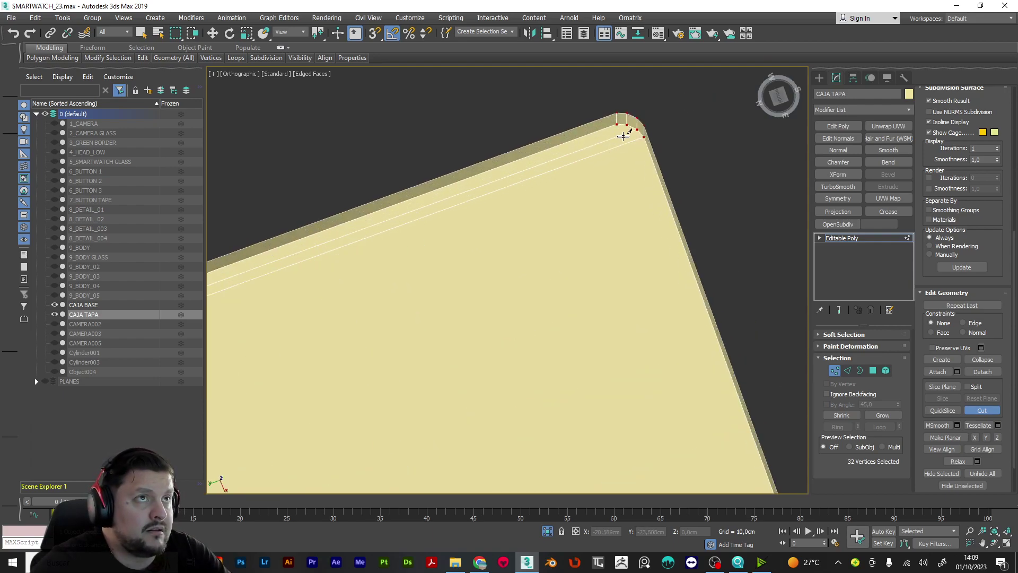
left_click(626, 127)
scroll(412, 278, "down", 3)
scroll(404, 285, "up", 4)
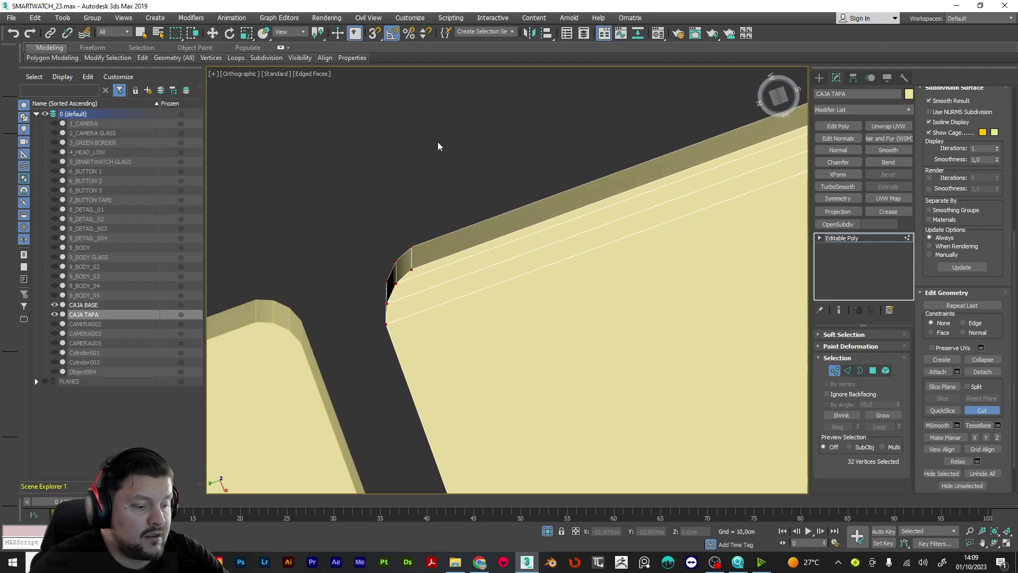
Turn on the Isolated Vertices check in the viewport's xView display
left_click(212, 73)
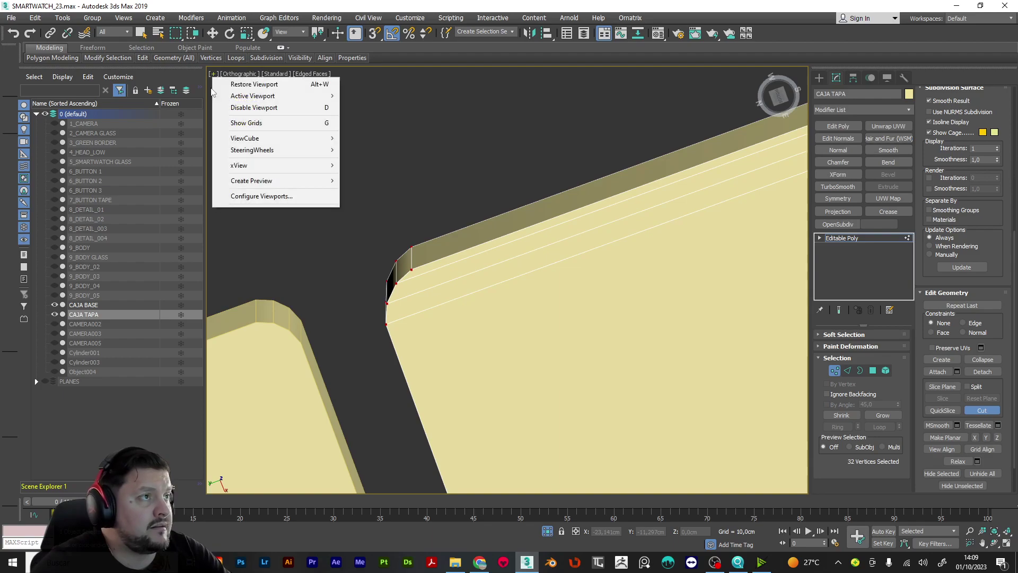
mouse_move(311, 165)
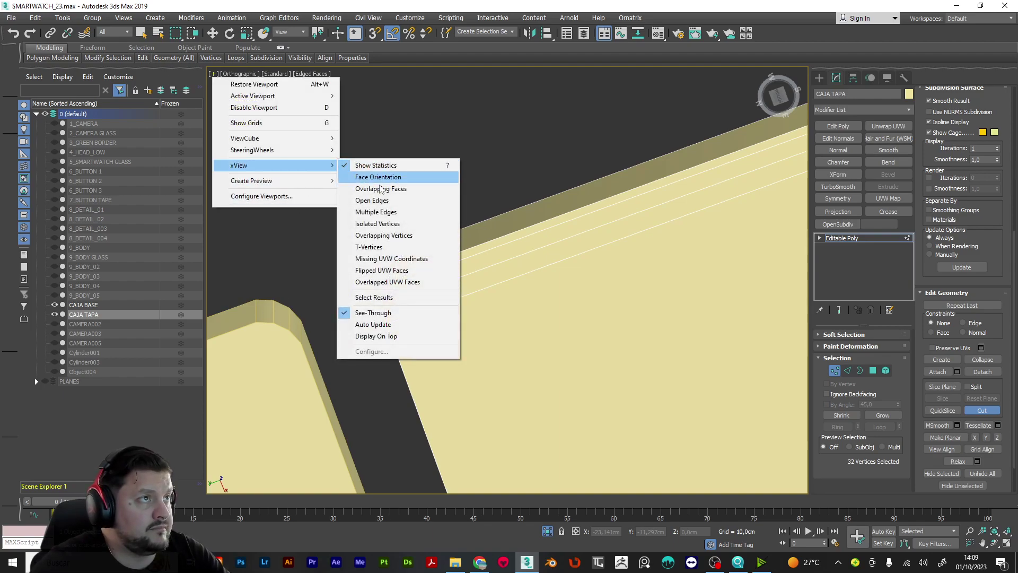
left_click(389, 223)
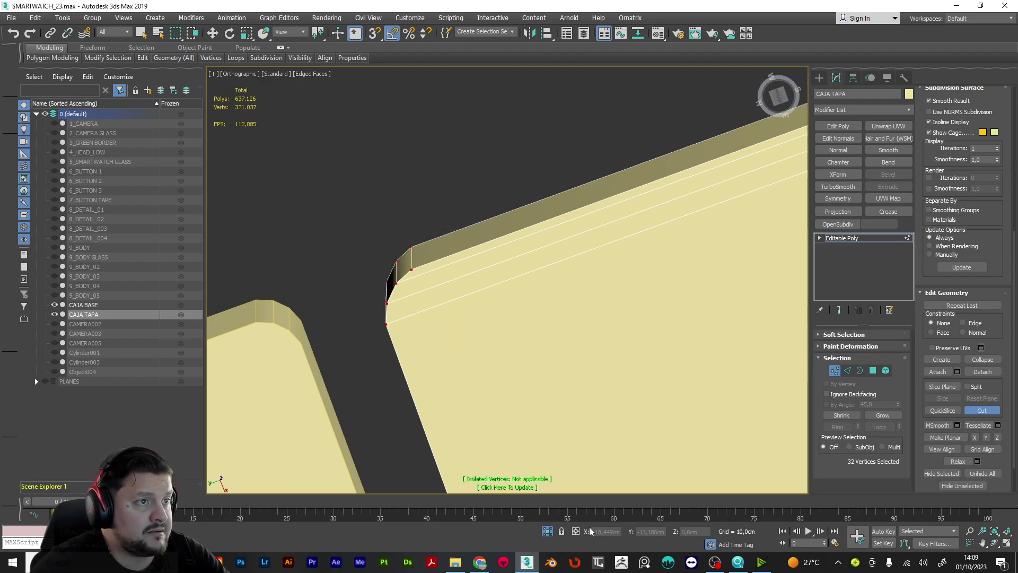
Cut edges along the opposite side of the lid's outer face, connecting the matching vertices of its two rounded corners
scroll(647, 337, "down", 5)
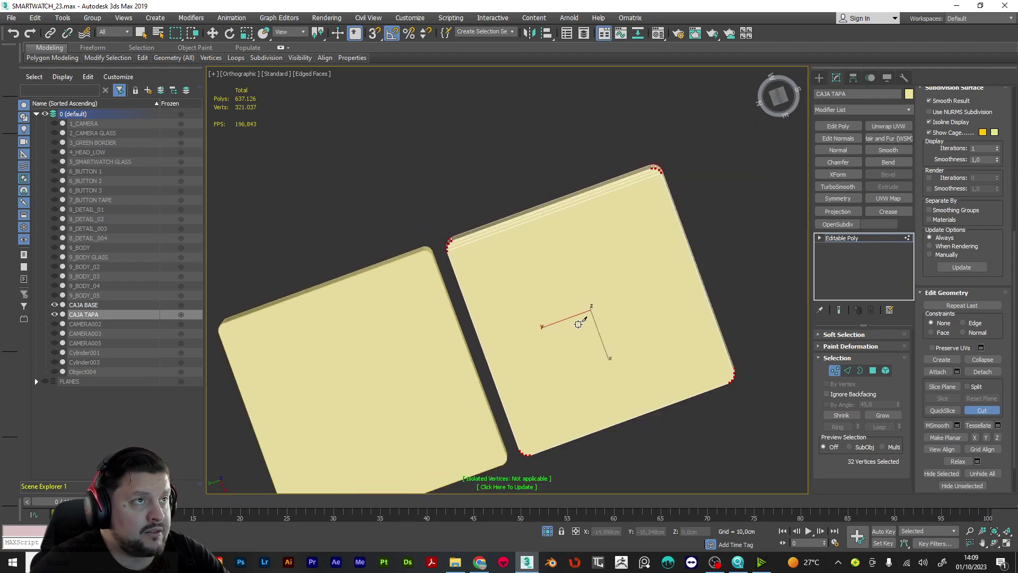
middle_click_drag(648, 337, 643, 304, "alt")
scroll(719, 310, "up", 8)
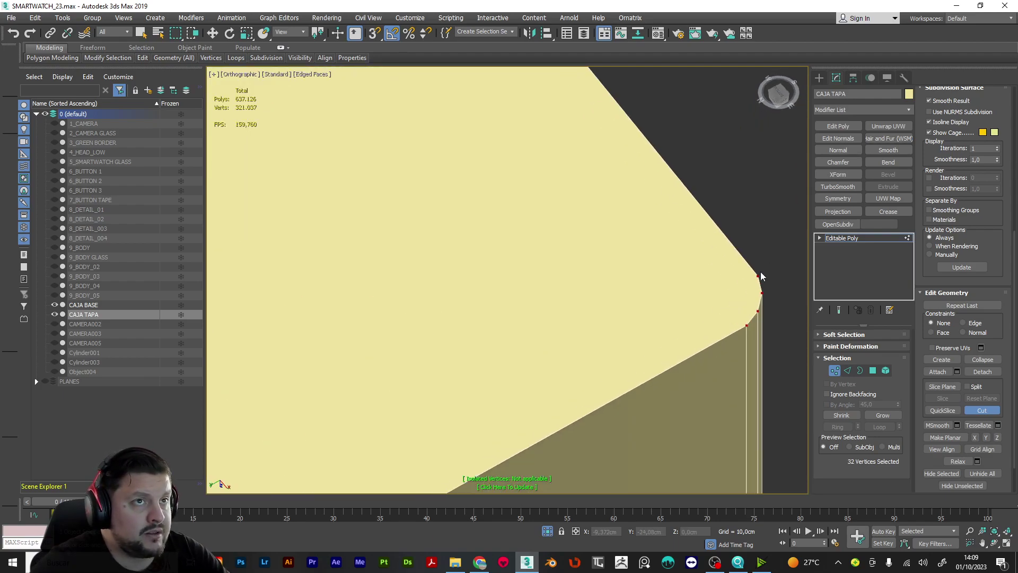
scroll(708, 297, "down", 5)
scroll(432, 438, "up", 7)
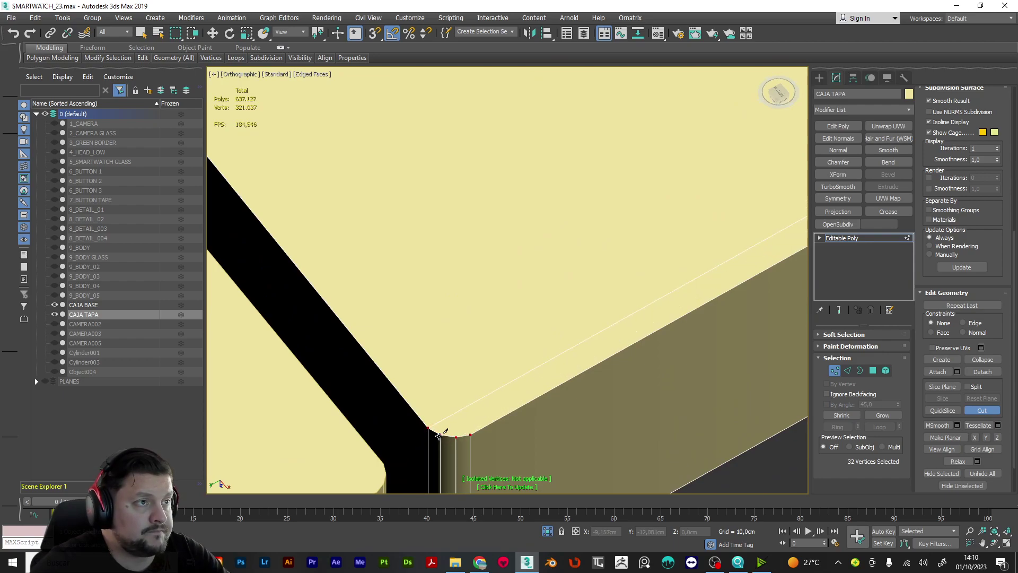
scroll(440, 436, "down", 5)
scroll(758, 283, "up", 7)
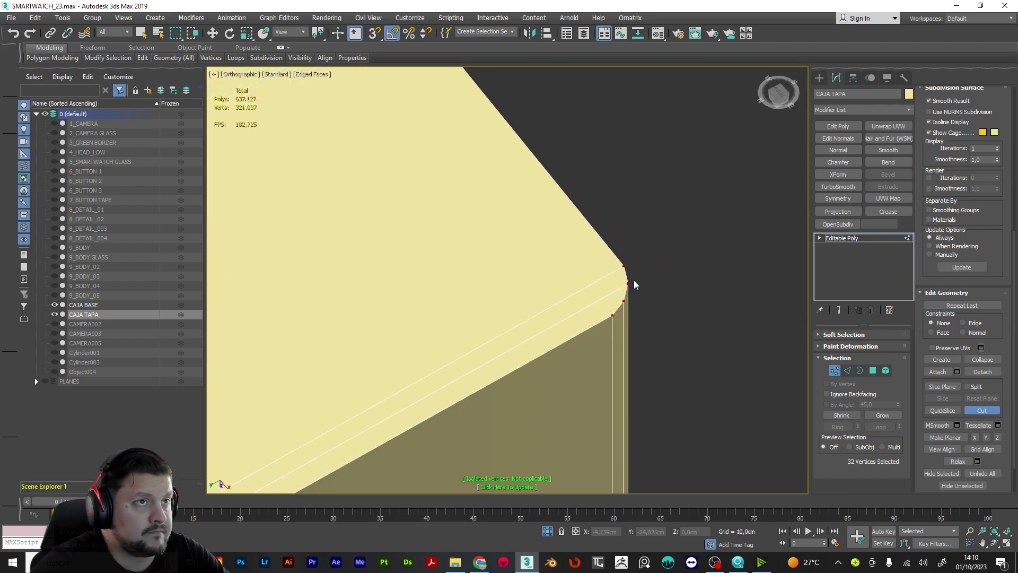
scroll(615, 292, "down", 3)
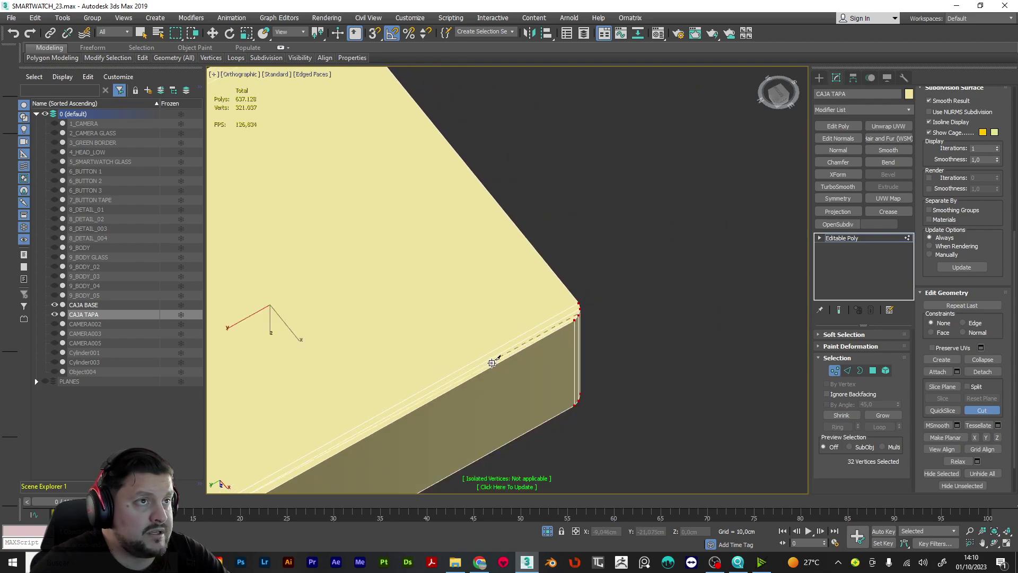
middle_click_drag(437, 405, 663, 224)
scroll(462, 321, "up", 5)
left_click(381, 345)
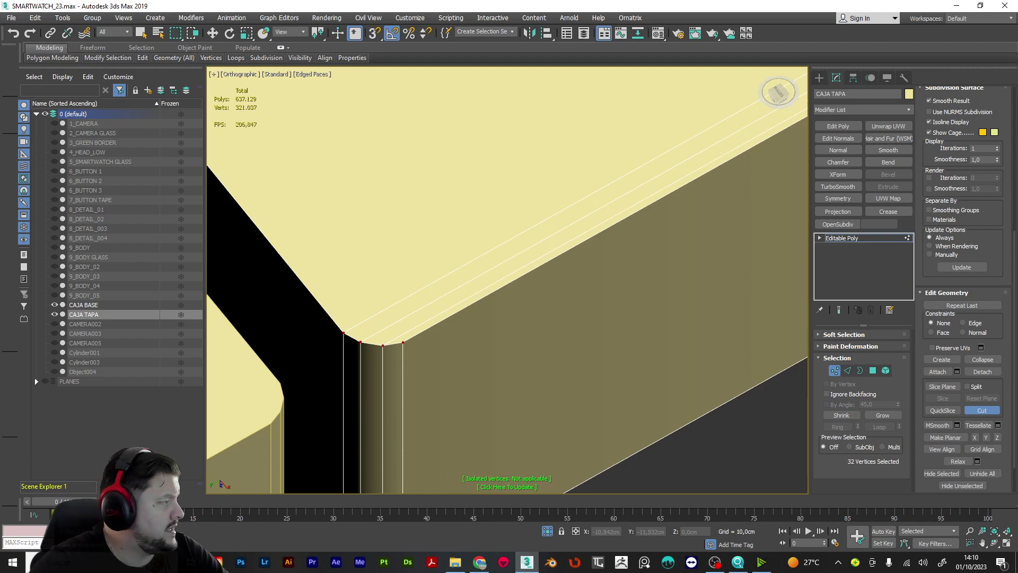
left_click(480, 562)
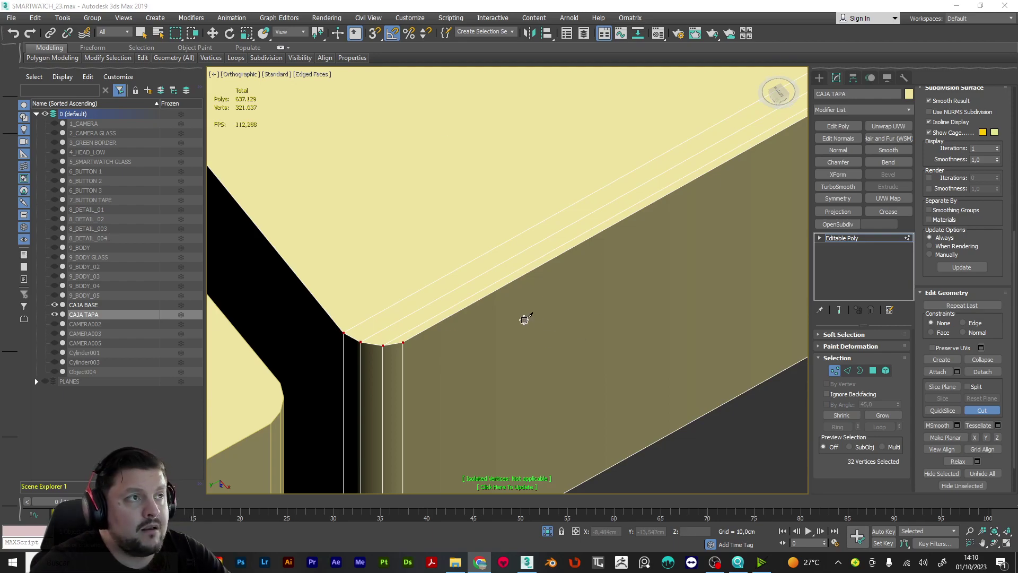
Try to cut an edge across the lid's inner floor between matching vertices of two rounded corners, and undo the cut
scroll(527, 318, "down", 5)
middle_click_drag(671, 237, 492, 116, "alt")
scroll(432, 202, "up", 8)
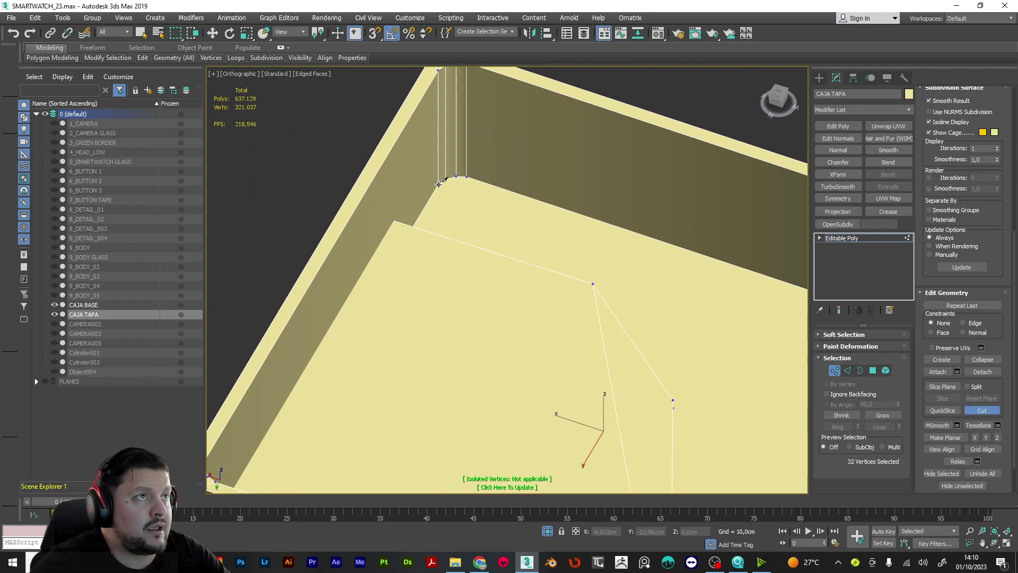
scroll(438, 184, "down", 8)
middle_click_drag(439, 183, 507, 185, "alt")
scroll(508, 185, "up", 8)
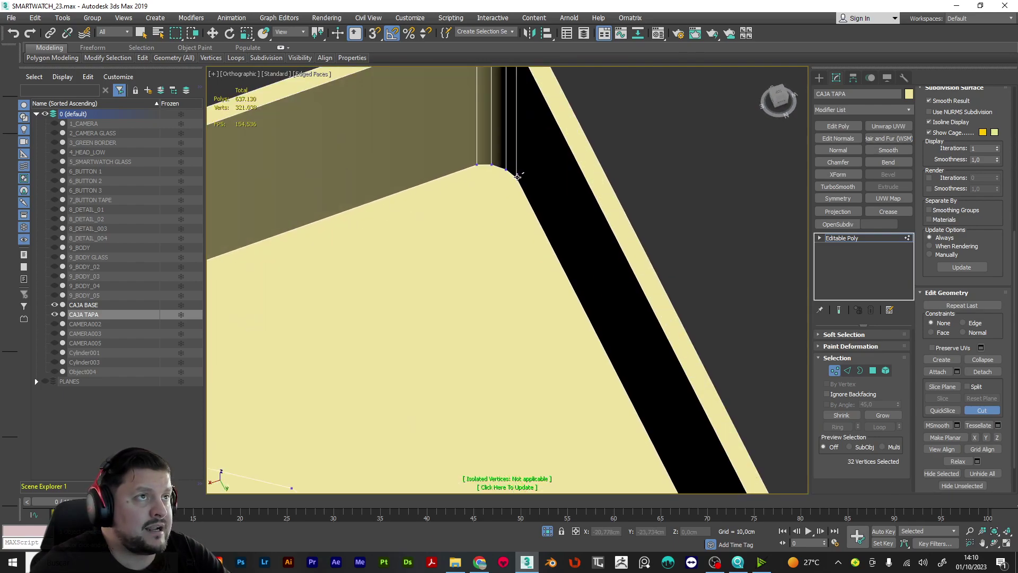
middle_click_drag(480, 194, 643, 139)
scroll(643, 139, "down", 5)
middle_click_drag(593, 166, 532, 155, "alt")
key("ctrl+z")
Retry the inner floor cut from a neighbouring corner vertex, undo it, and leave the Cut tool
scroll(594, 181, "up", 5)
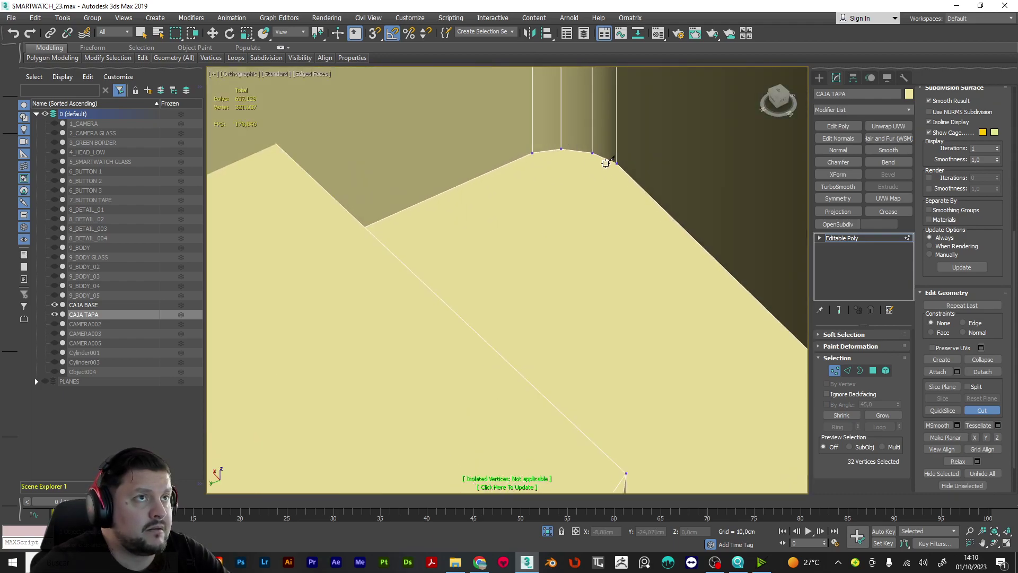
left_click(592, 152)
scroll(569, 195, "down", 5)
middle_click_drag(569, 196, 692, 216, "alt")
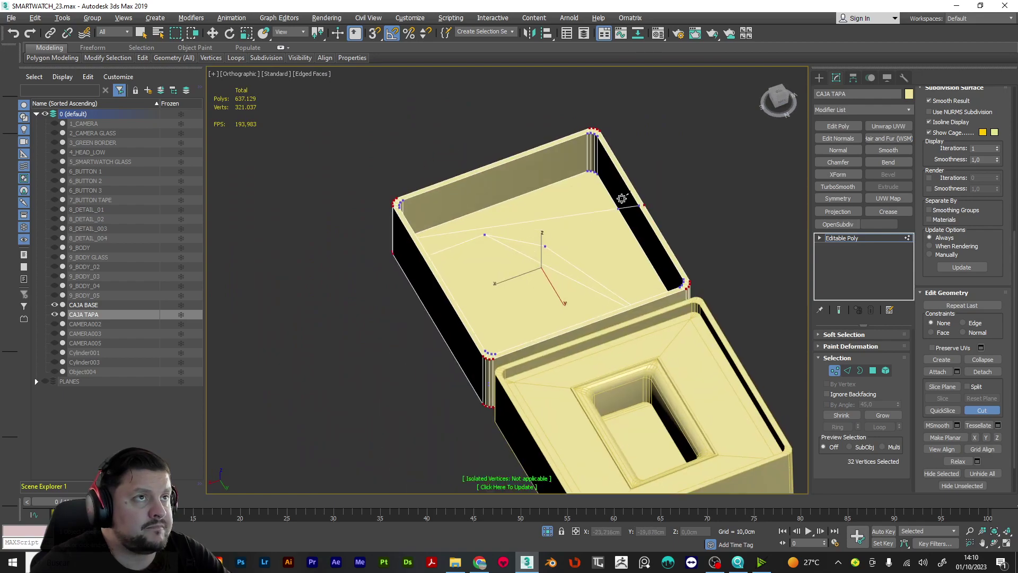
scroll(575, 175, "up", 5)
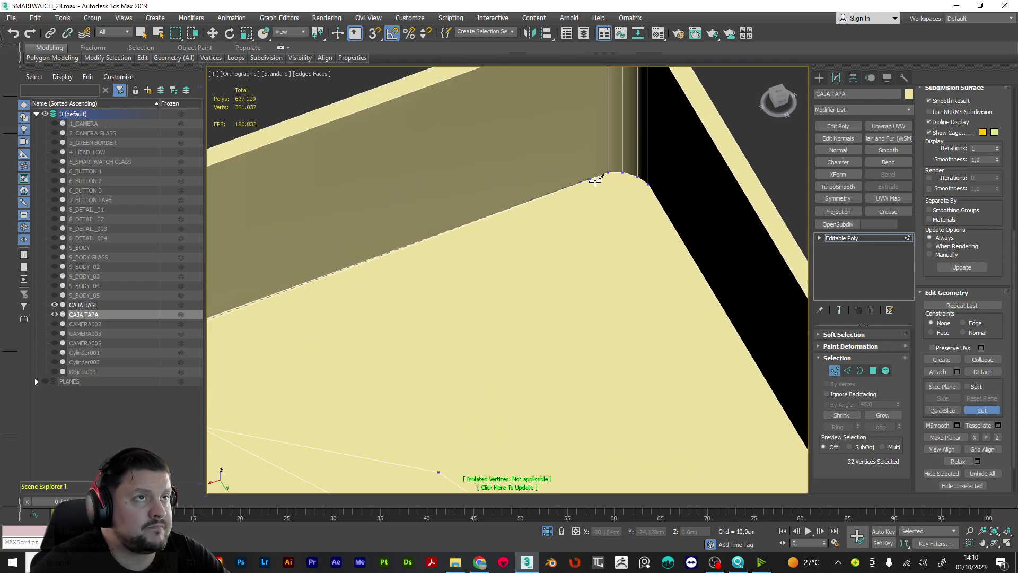
left_click(623, 177)
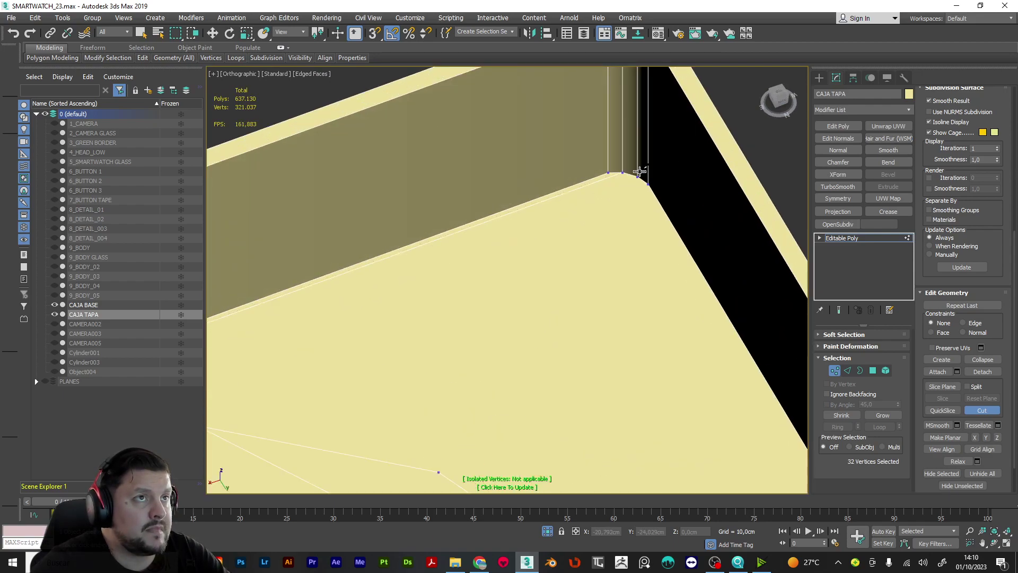
scroll(638, 177, "down", 5)
middle_click_drag(598, 200, 595, 193, "alt")
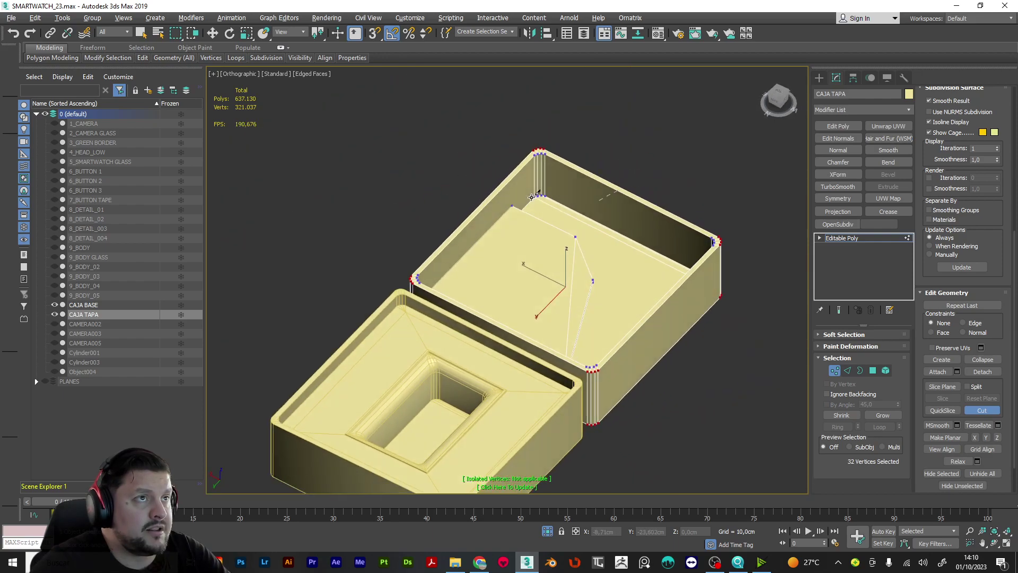
scroll(539, 205, "up", 6)
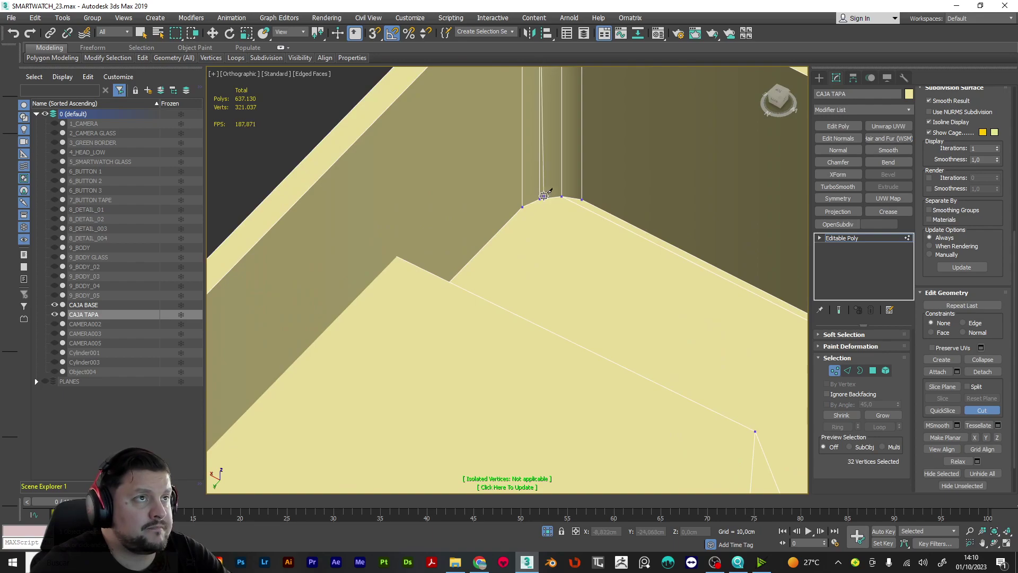
key("ctrl+z")
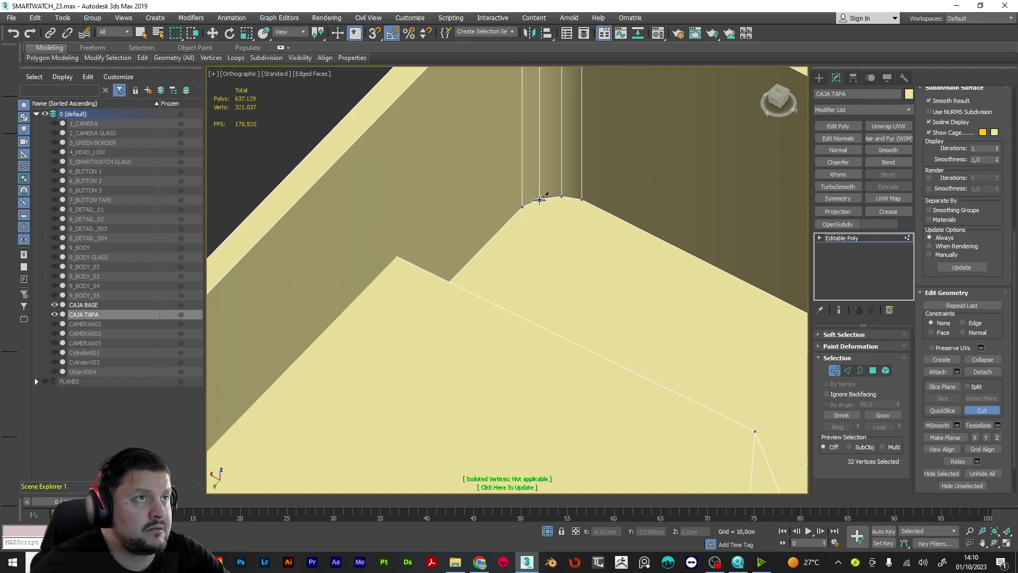
scroll(573, 275, "down", 5)
middle_click_drag(618, 286, 705, 275, "alt")
scroll(581, 221, "up", 5)
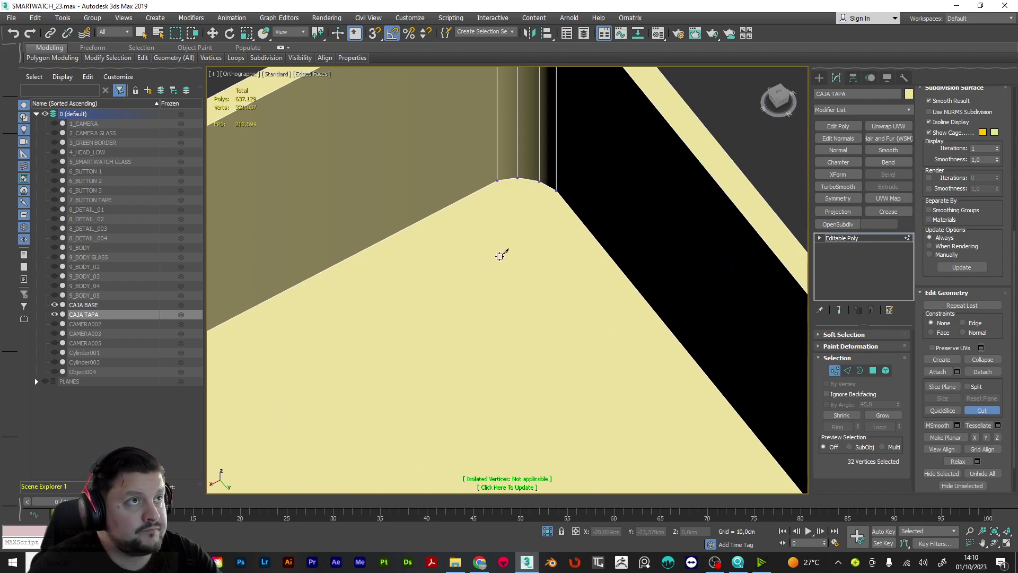
right_click(522, 234)
left_click(718, 208)
Select the polygon of the lid's inner floor and inset it slightly, leaving a narrow border along the walls
scroll(561, 258, "down", 6)
key("2")
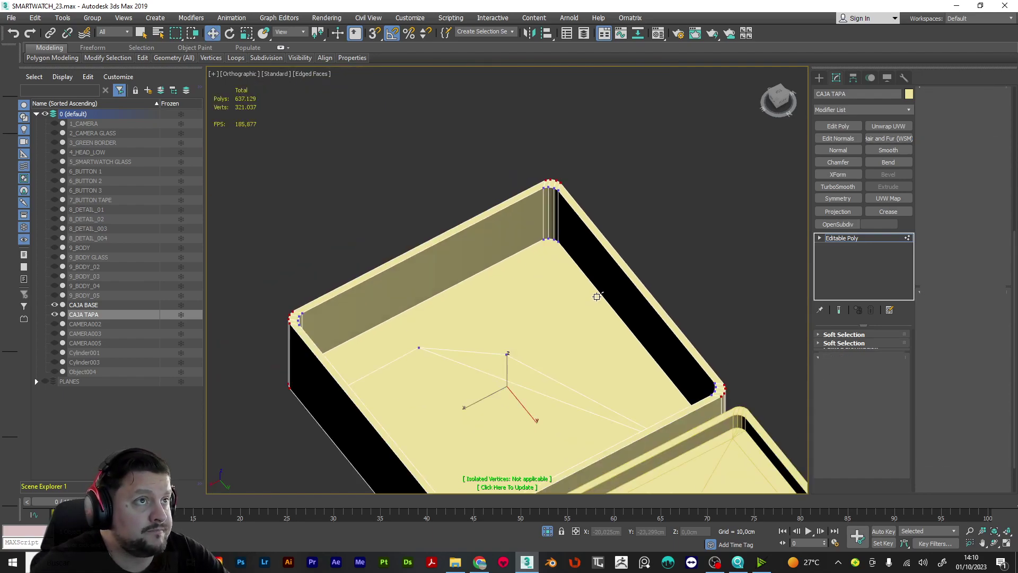
key("4")
left_click(532, 287)
right_click(525, 302)
key("w")
left_click(518, 296)
middle_click_drag(518, 297, 567, 318, "alt")
left_click(878, 384)
left_click_drag(582, 308, 579, 294)
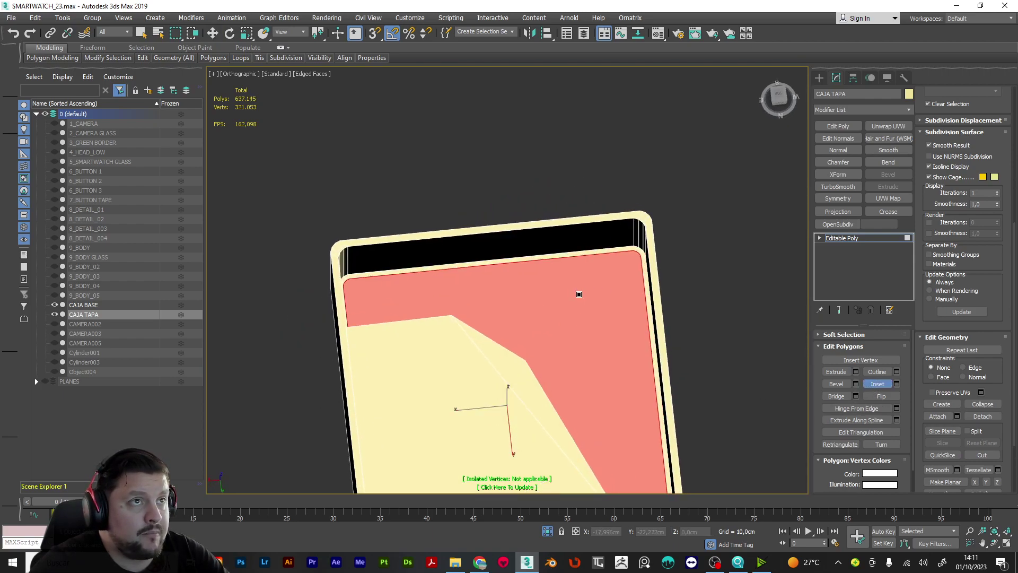
Select the separate insert element inside the lid and move it down beneath the lid, clear of the inner floor
middle_click_drag(595, 326, 512, 290, "alt")
key("w")
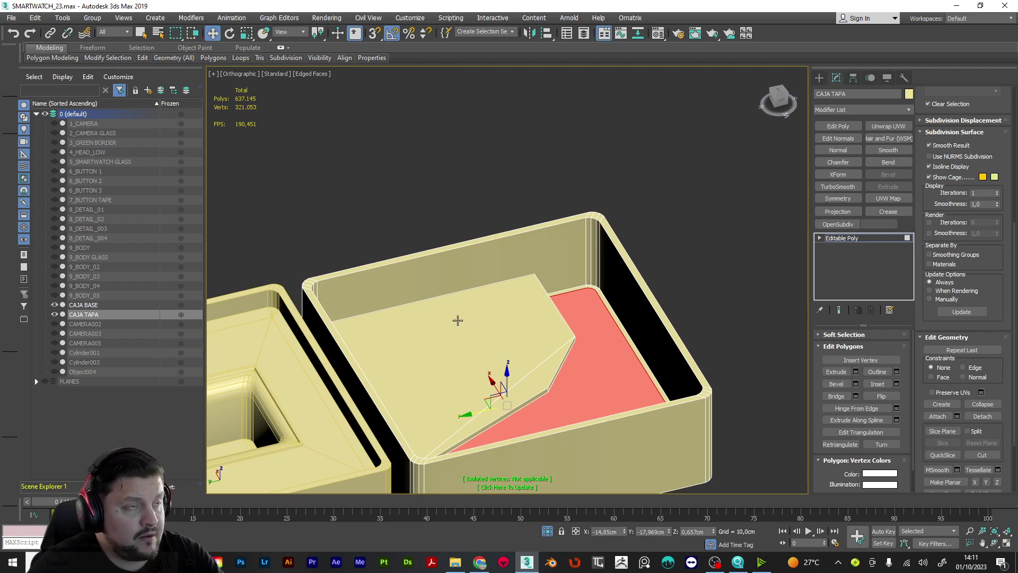
key("5")
left_click(487, 306)
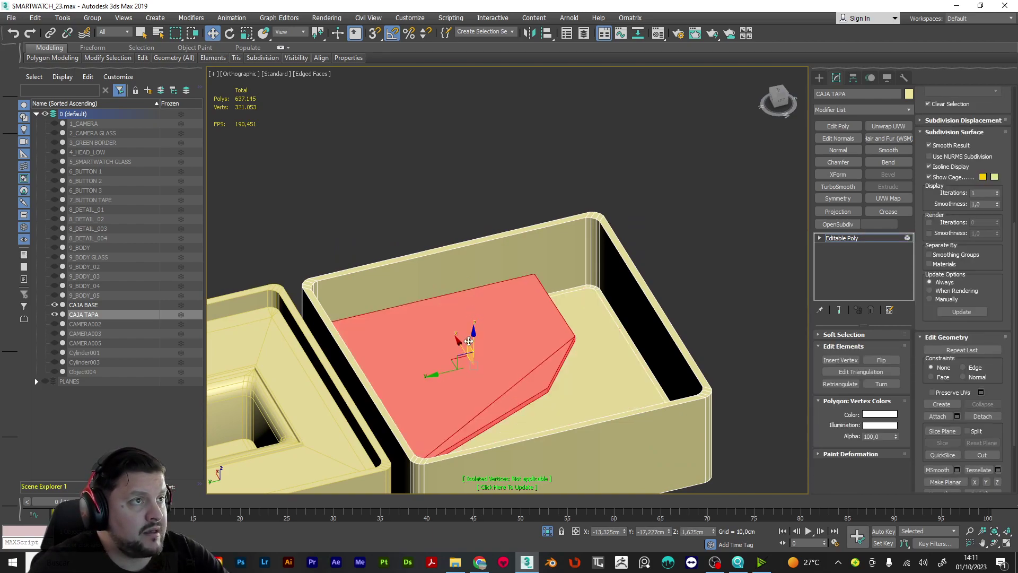
left_click_drag(473, 335, 498, 48)
scroll(495, 304, "up", 4)
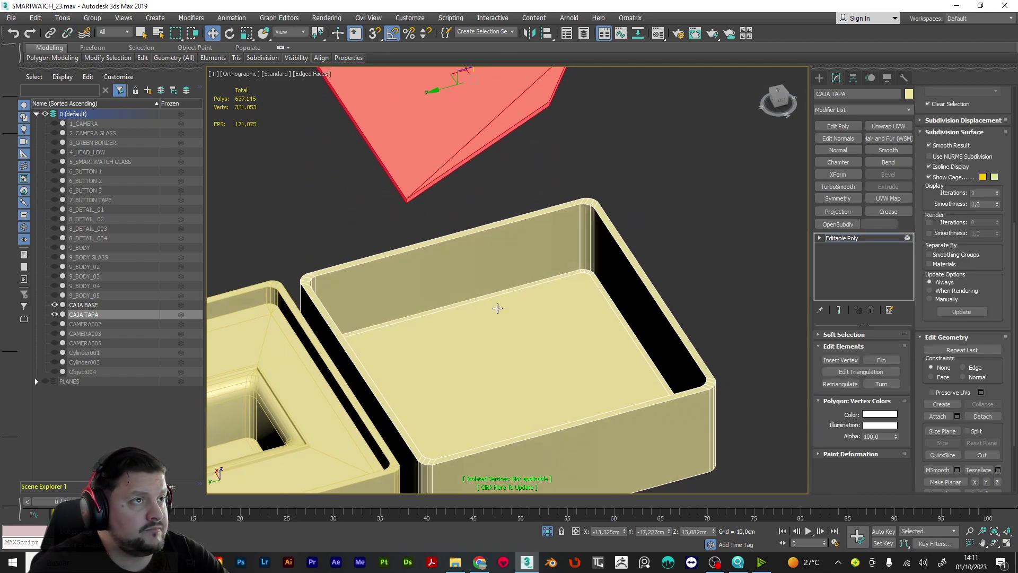
middle_click_drag(534, 315, 619, 324, "alt")
scroll(572, 286, "down", 5)
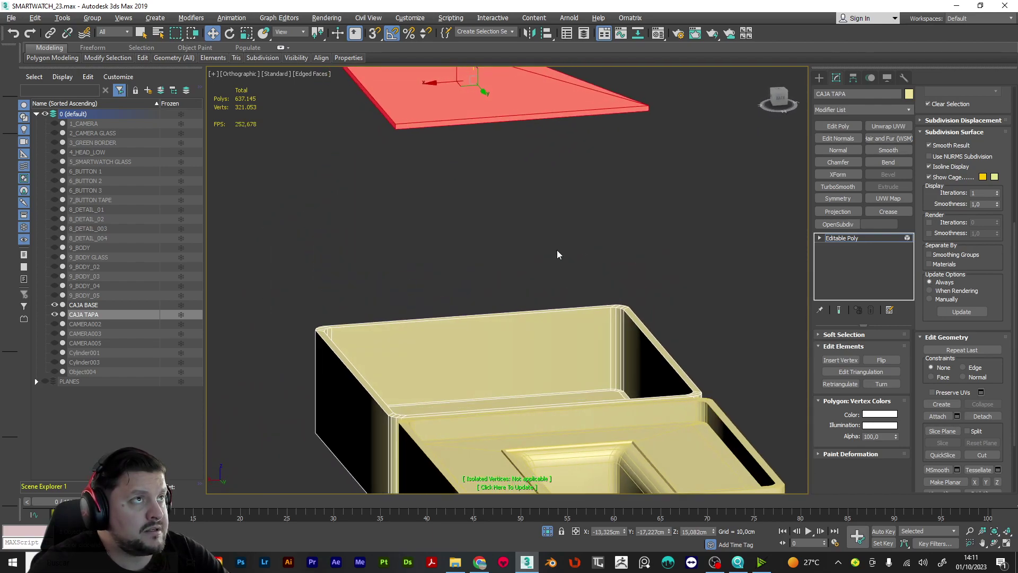
scroll(504, 170, "down", 2)
left_click_drag(493, 98, 507, 268)
Cut a first edge along one side of the lid's inset floor, joining matching vertices of its two rounded corners
middle_click_drag(509, 249, 482, 259, "alt")
scroll(489, 281, "up", 5)
scroll(481, 259, "up", 3)
middle_click_drag(543, 200, 459, 293)
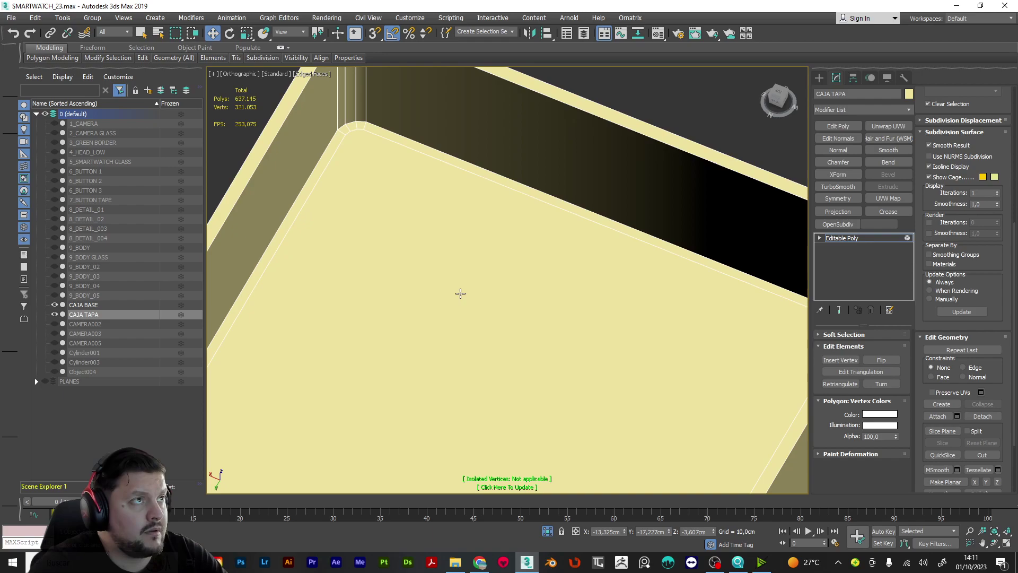
key("1")
middle_click_drag(444, 233, 320, 237)
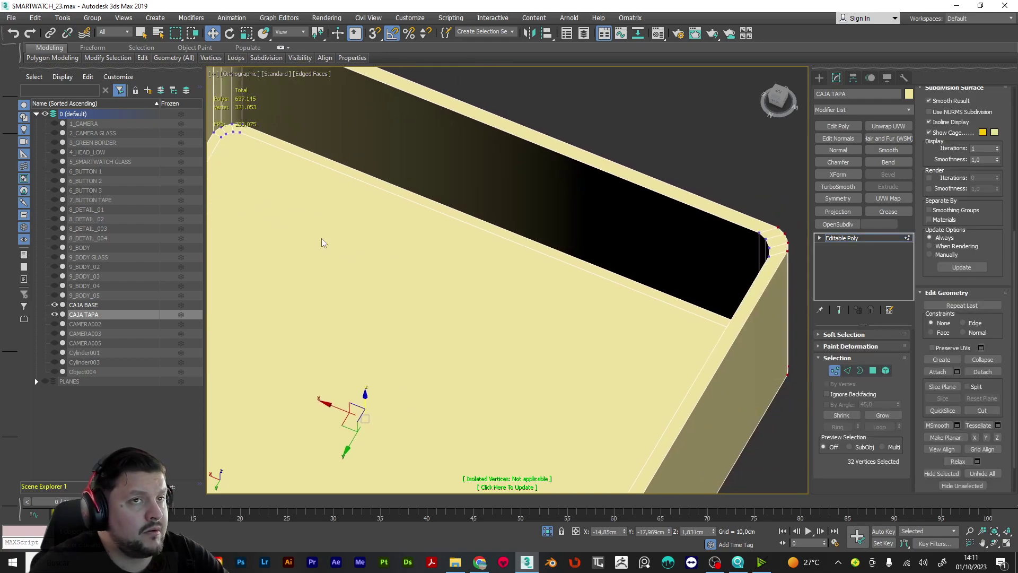
scroll(973, 380, "down", 2)
left_click(982, 368)
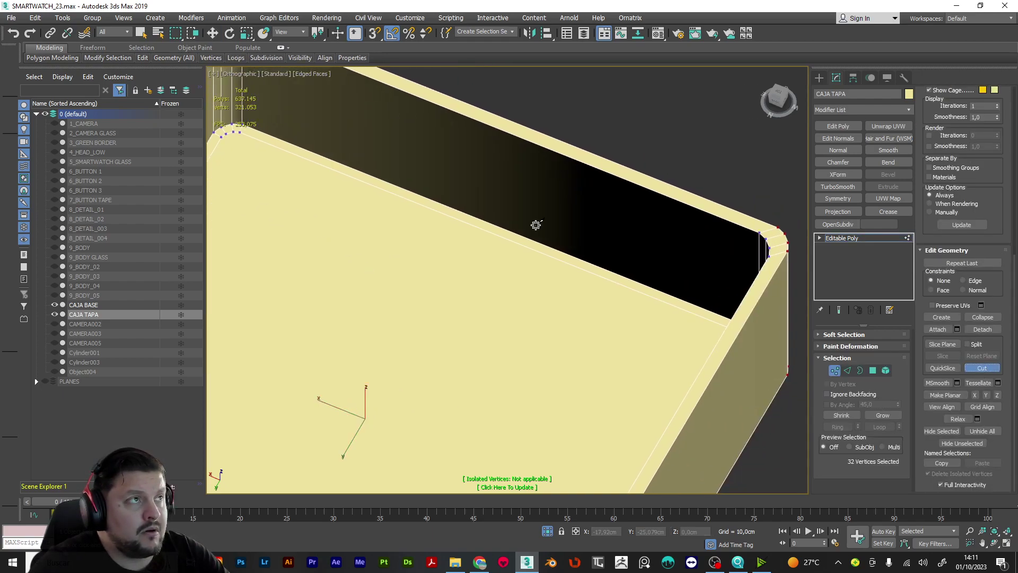
middle_click_drag(258, 161, 398, 142)
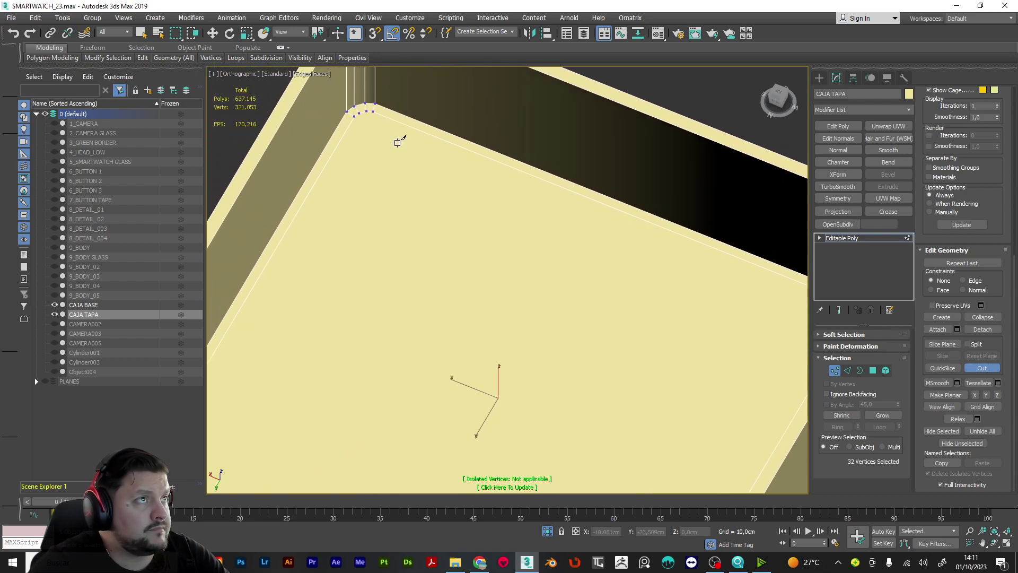
scroll(400, 143, "down", 2)
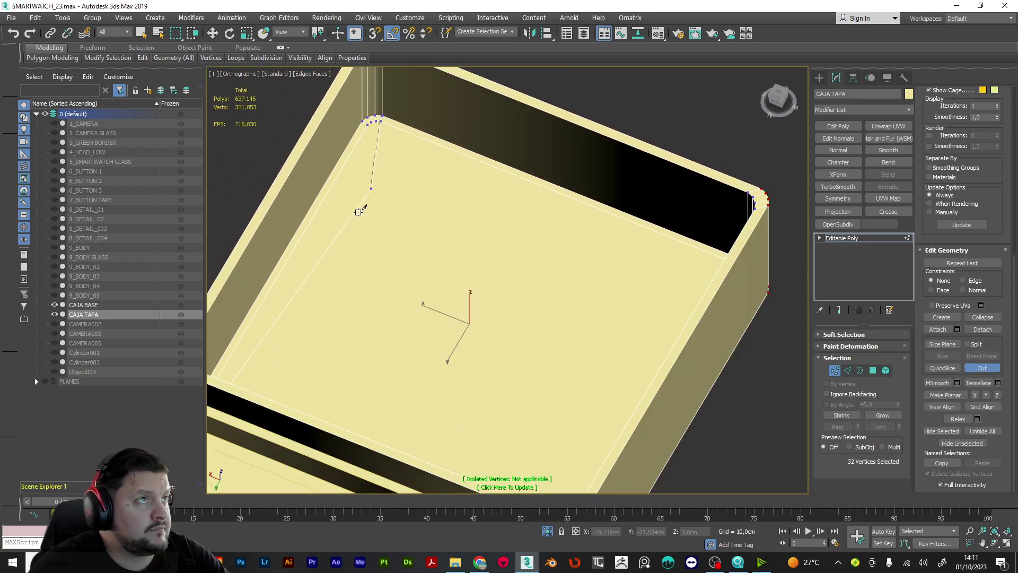
scroll(364, 210, "down", 3)
middle_click_drag(375, 243, 282, 256, "alt")
scroll(322, 161, "up", 3)
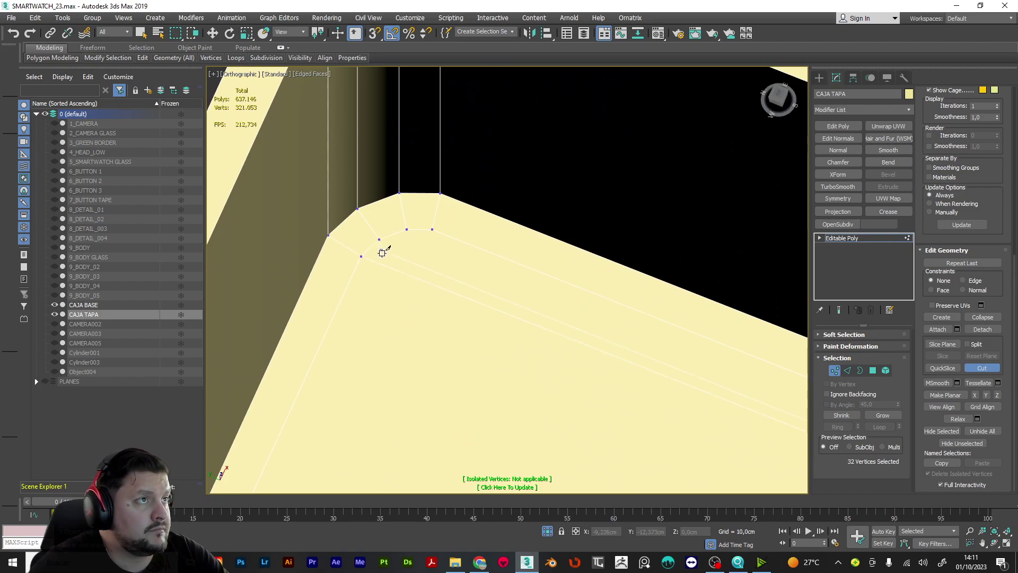
Cut the two remaining edges along that side of the inset floor, connecting the other matching corner vertices
scroll(380, 251, "down", 6)
middle_click_drag(607, 313, 691, 316, "alt")
scroll(525, 243, "up", 6)
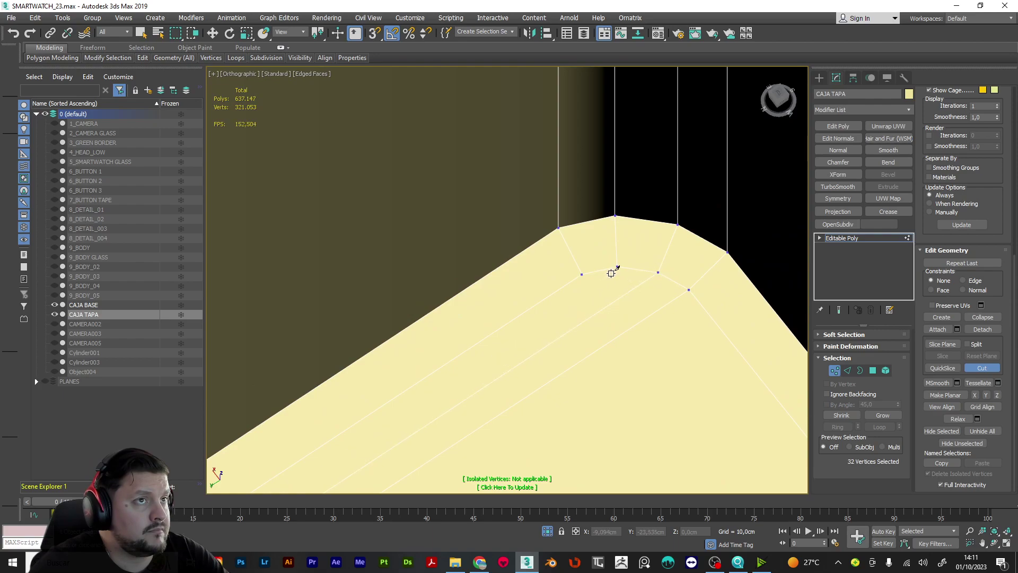
scroll(575, 306, "down", 6)
middle_click_drag(574, 306, 484, 305, "alt")
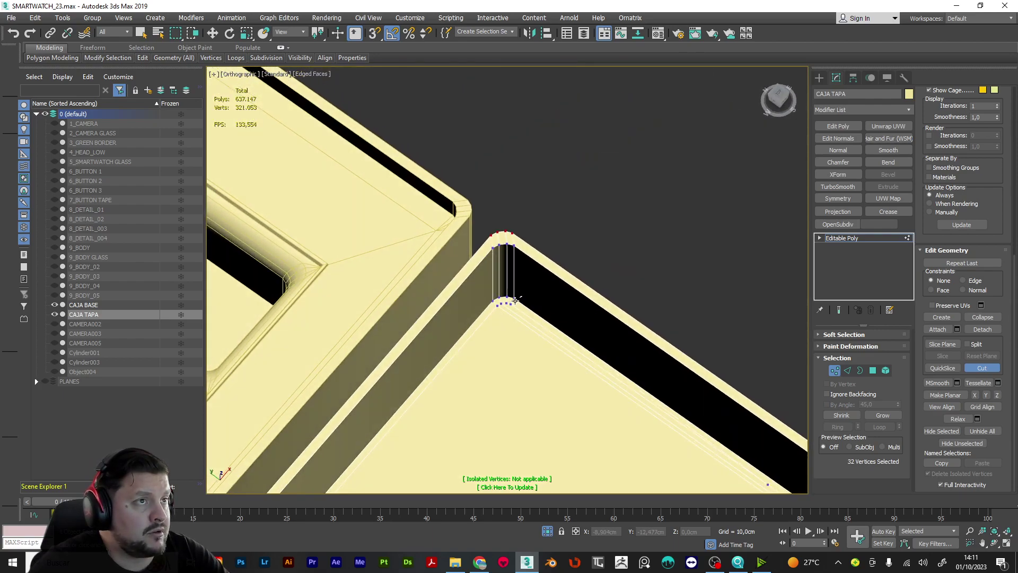
scroll(503, 308, "up", 6)
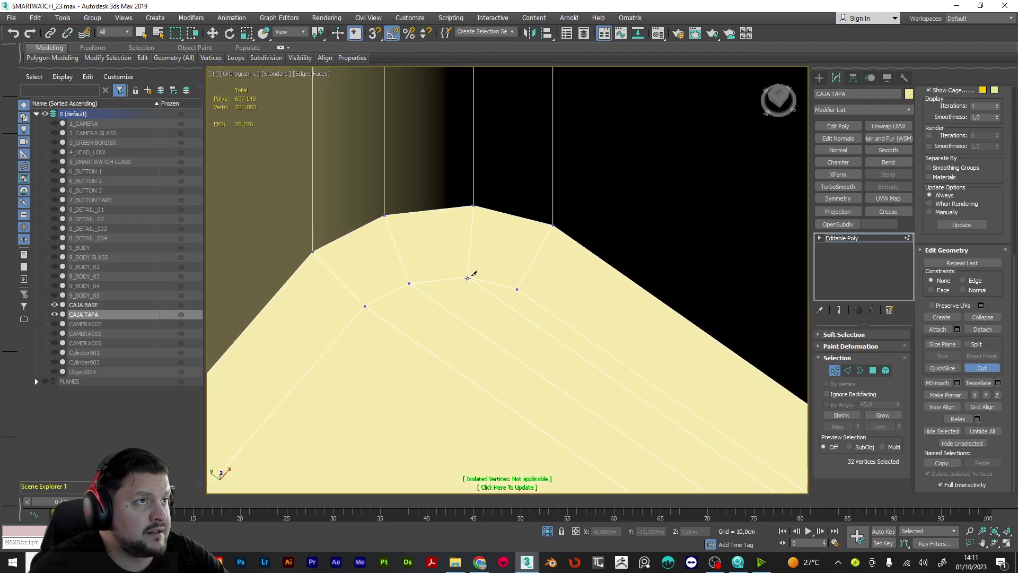
scroll(563, 295, "down", 6)
Cut a first edge along the opposite side of the inset floor, joining matching vertices of its rounded corners
middle_click_drag(563, 295, 741, 357, "alt")
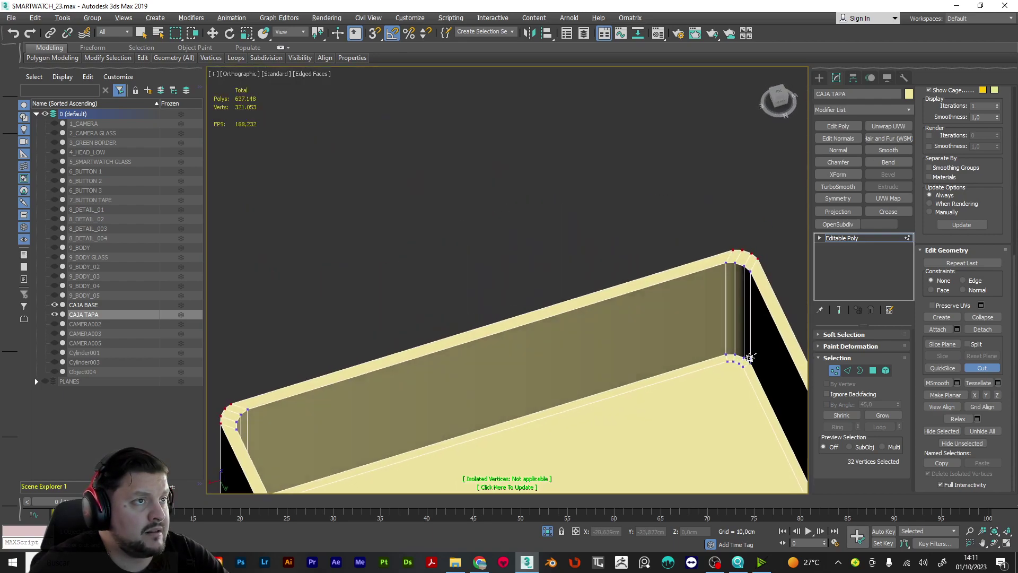
middle_click_drag(627, 301, 517, 35)
middle_click_drag(488, 238, 640, 302, "alt")
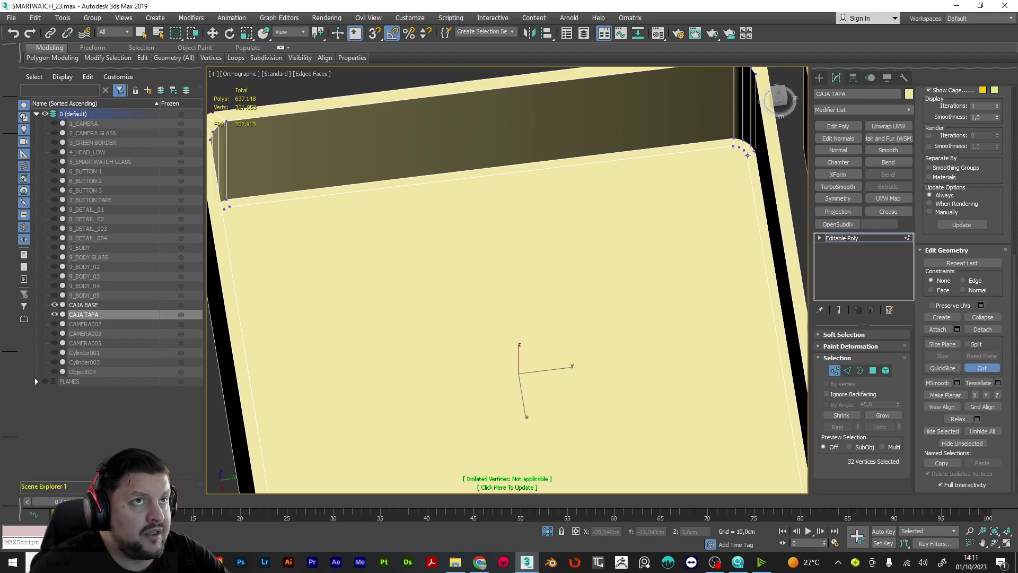
scroll(304, 215, "up", 3)
middle_click_drag(269, 225, 238, 227, "alt")
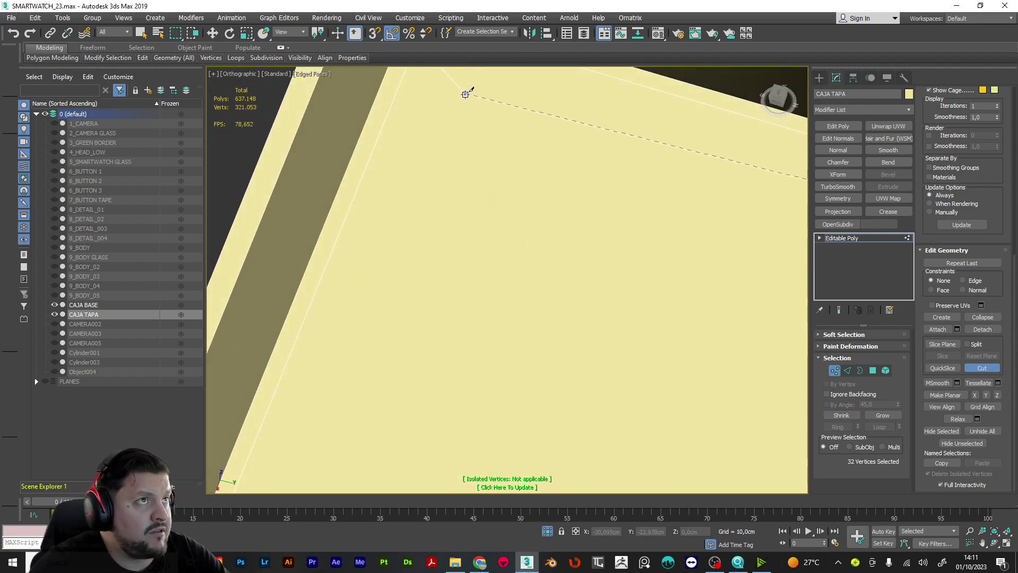
scroll(465, 95, "down", 4)
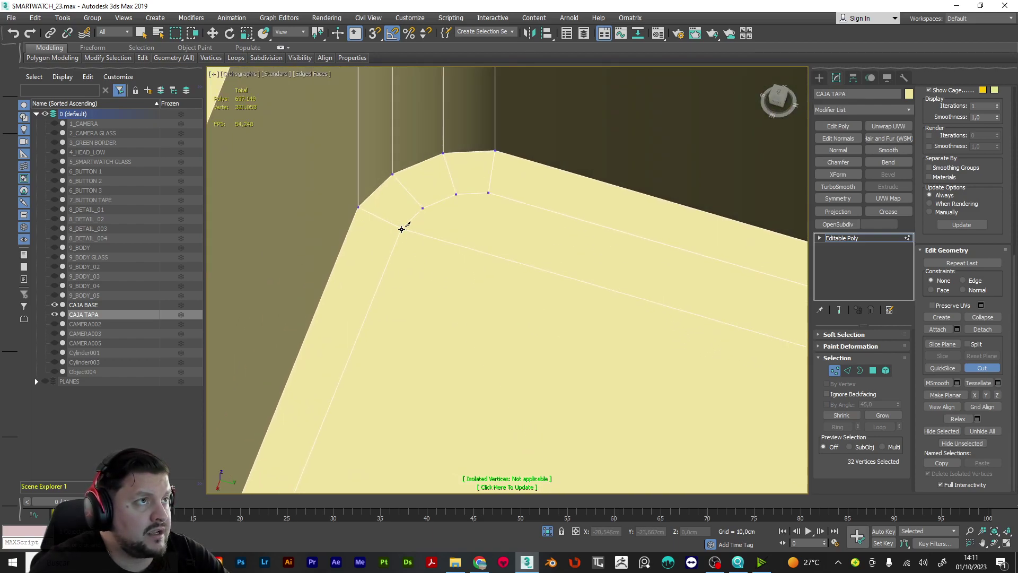
Cut the two remaining edges along the opposite side of the inset floor, leave the Cut tool and switch to edge editing
scroll(433, 221, "up", 2)
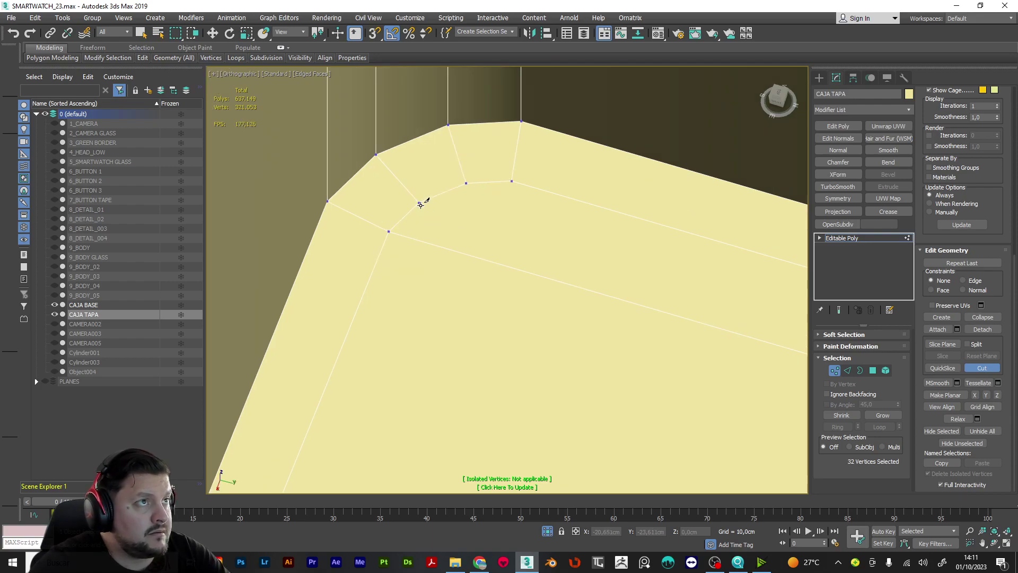
scroll(417, 207, "down", 10)
middle_click_drag(538, 247, 589, 251, "alt")
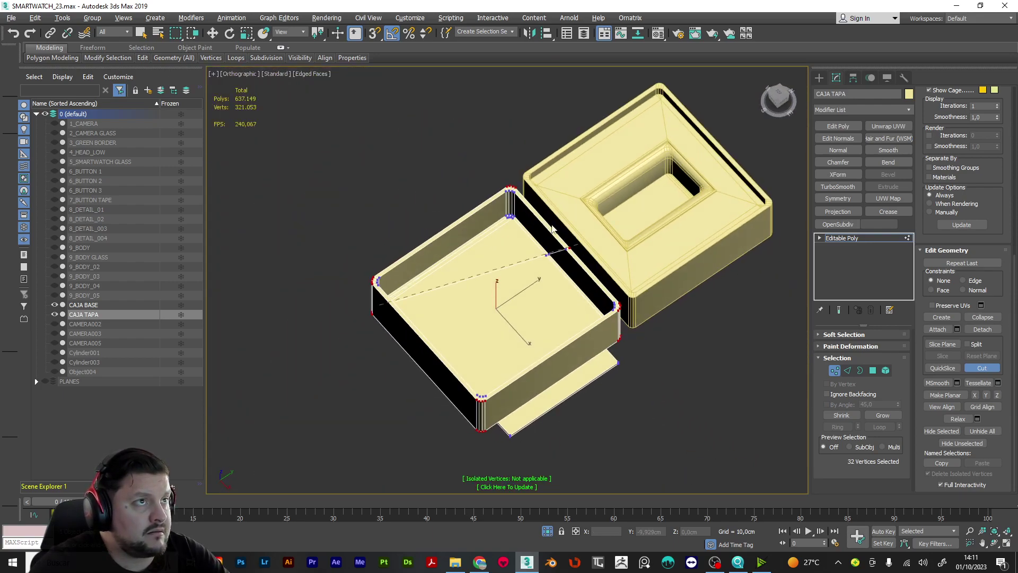
scroll(501, 207, "up", 8)
scroll(525, 254, "up", 5)
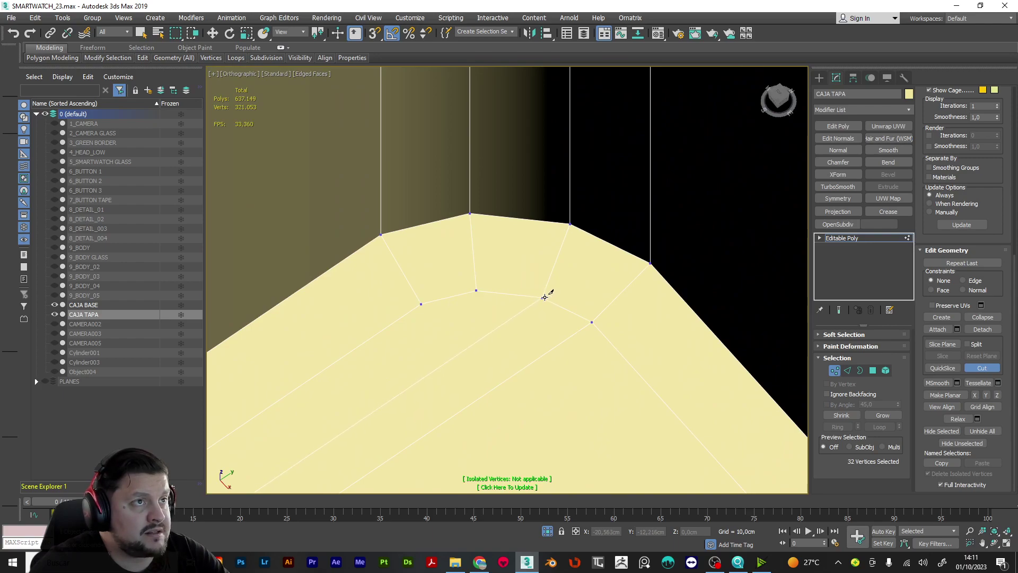
left_click(477, 289)
scroll(485, 284, "down", 8)
middle_click_drag(489, 281, 436, 278, "alt")
middle_click_drag(375, 307, 438, 235, "alt")
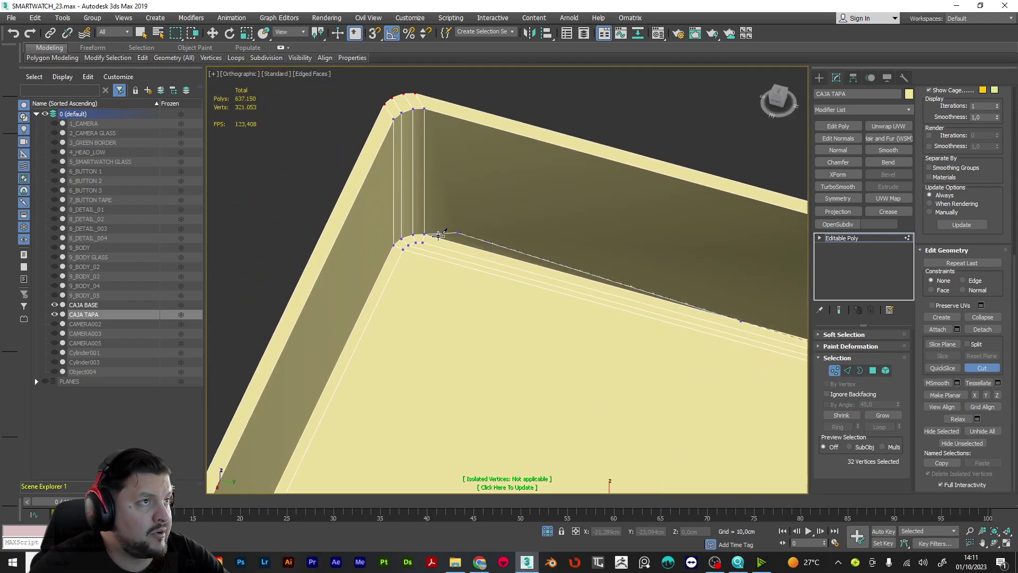
scroll(439, 235, "up", 5)
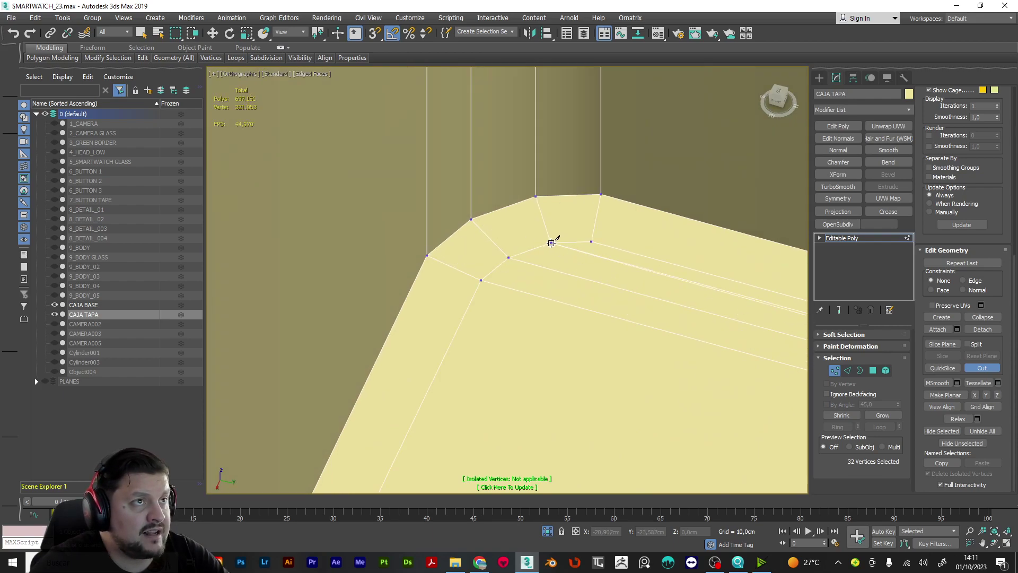
scroll(500, 192, "down", 5)
key("2")
right_click(495, 225)
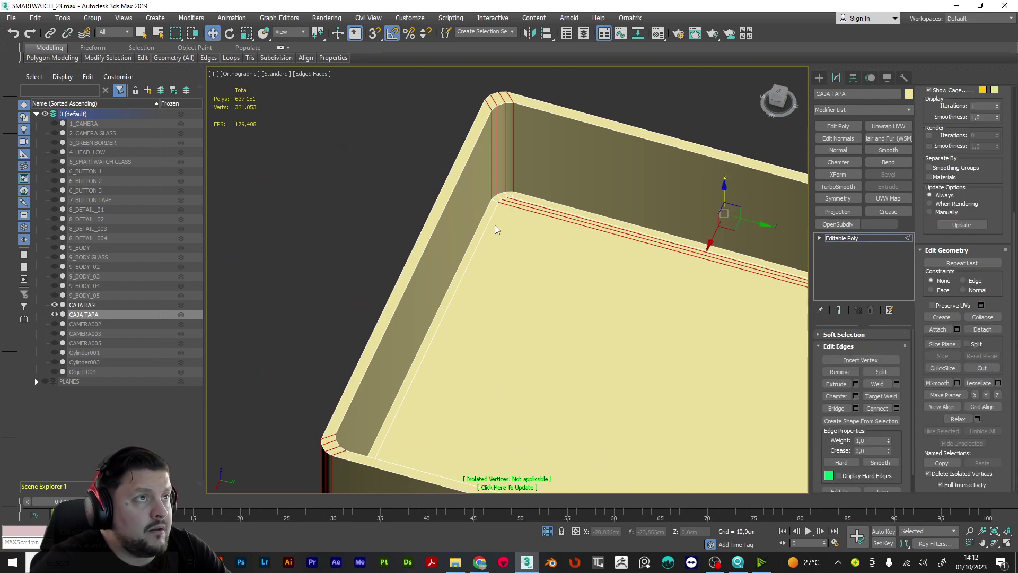
Remove the redundant straight edges along the sides of the lid's inset floor
left_click(492, 217)
middle_click_drag(494, 217, 654, 241, "alt")
scroll(460, 136, "up", 6)
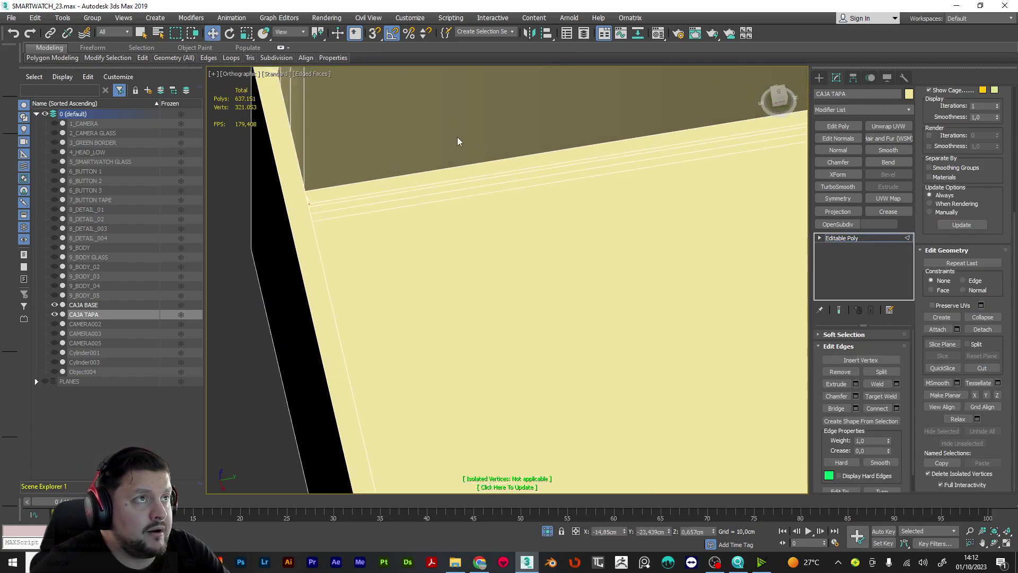
scroll(436, 220, "down", 8)
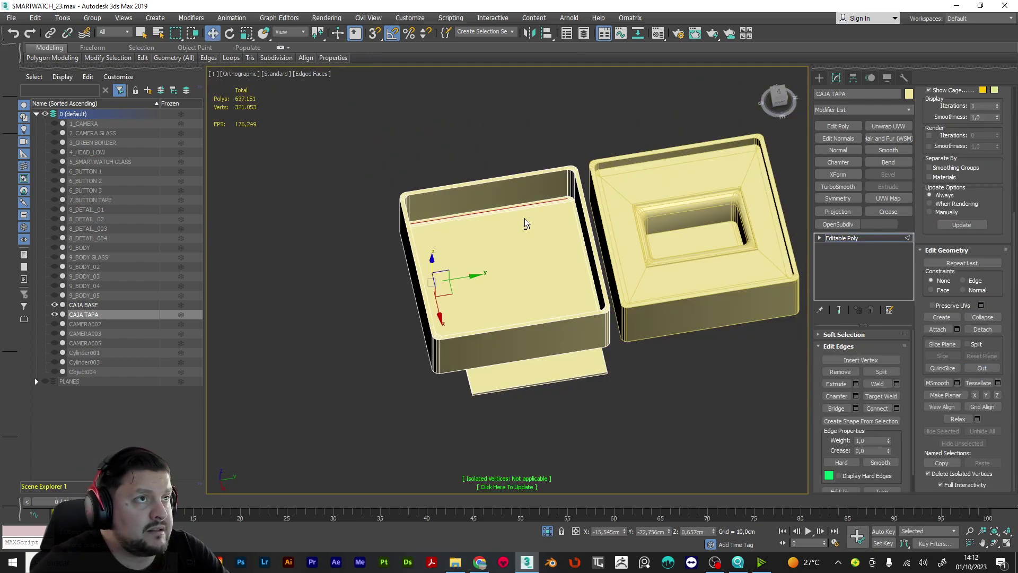
middle_click_drag(519, 218, 577, 189, "alt")
scroll(476, 218, "up", 8)
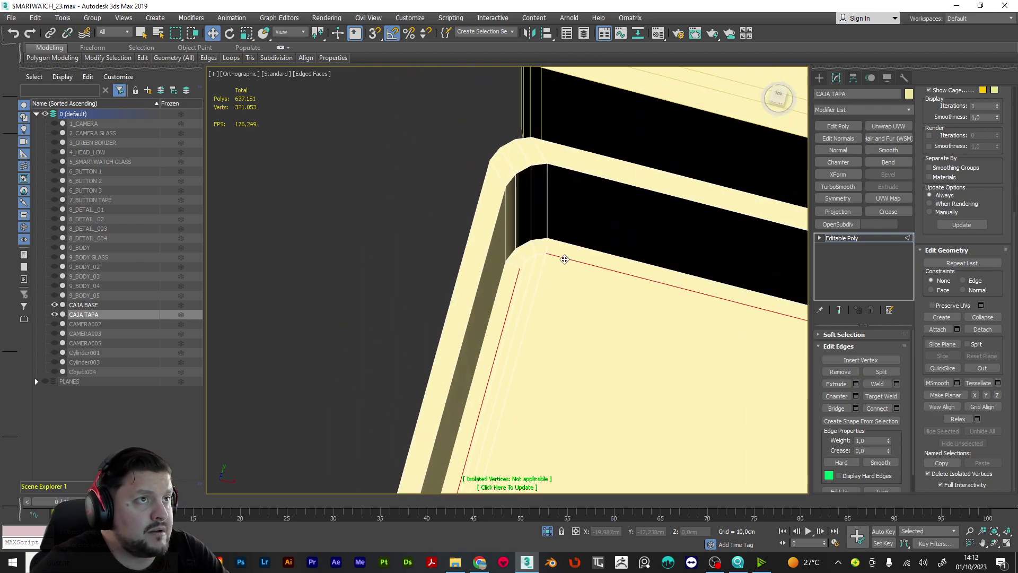
scroll(554, 265, "down", 8)
middle_click_drag(643, 277, 645, 268, "alt")
scroll(646, 268, "up", 8)
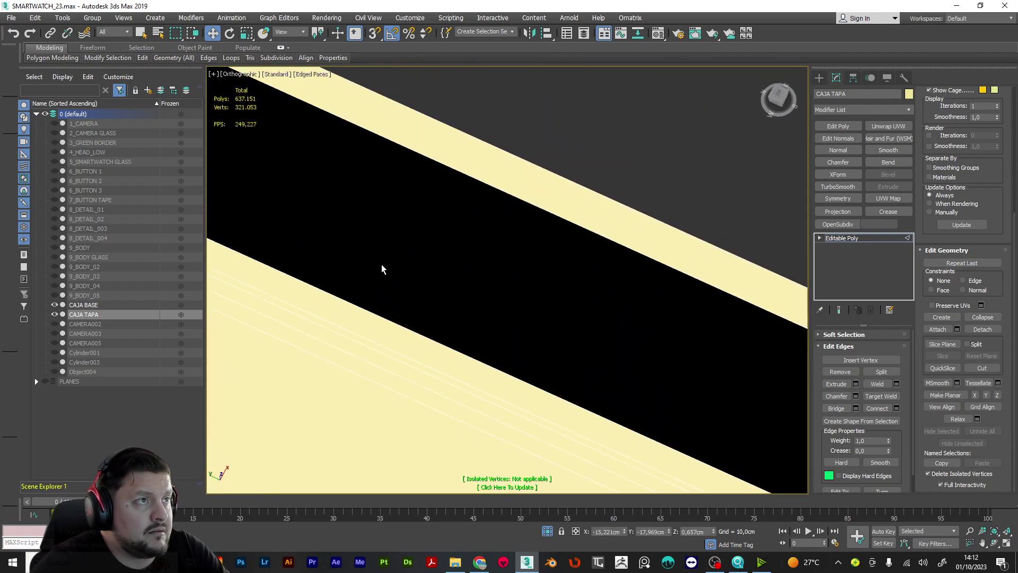
scroll(309, 313, "down", 6)
middle_click_drag(309, 312, 500, 312, "alt")
scroll(502, 312, "up", 2)
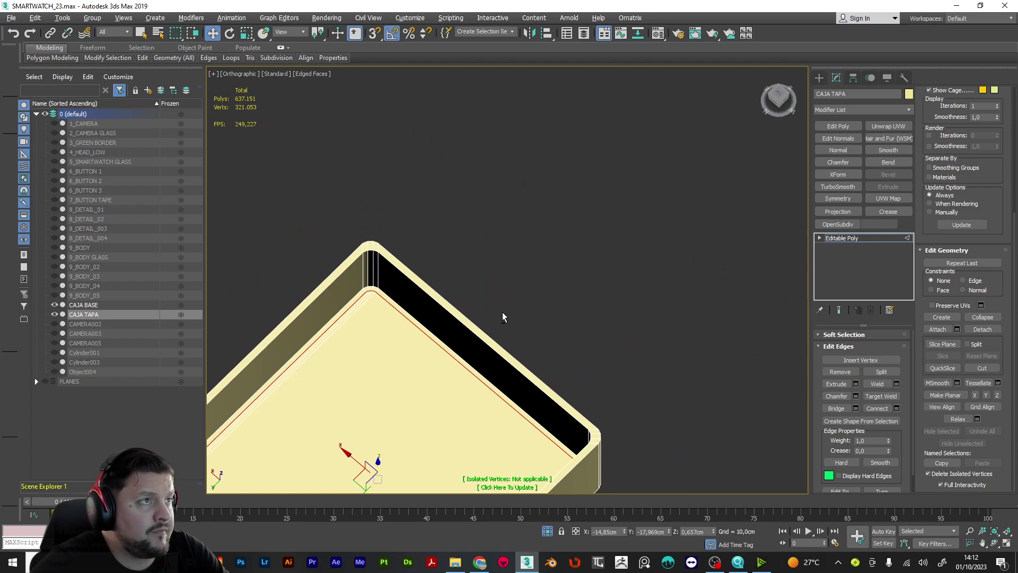
left_click(837, 372)
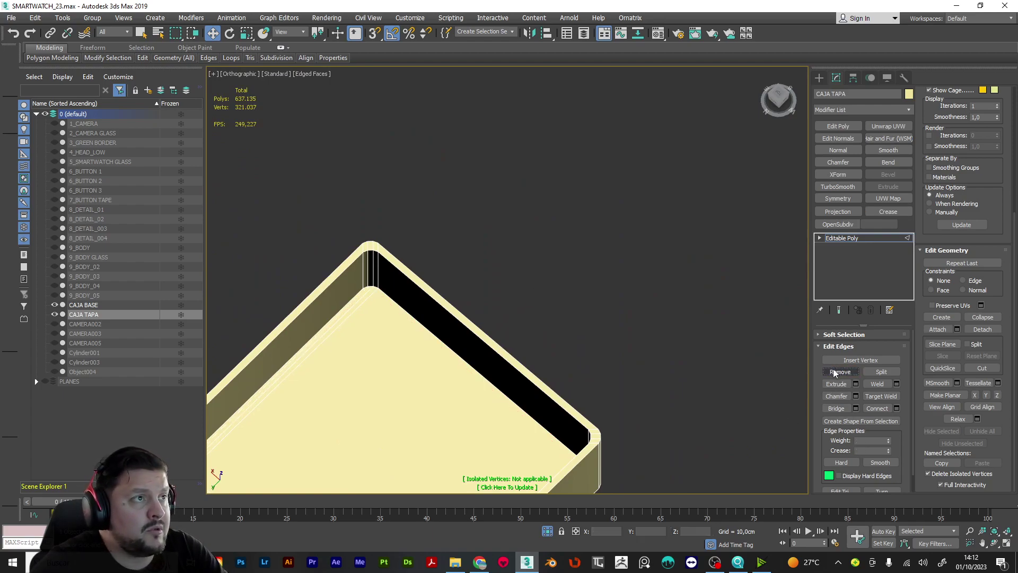
Delete the loose flat panel element beneath the lid
scroll(374, 303, "up", 5)
scroll(372, 285, "down", 6)
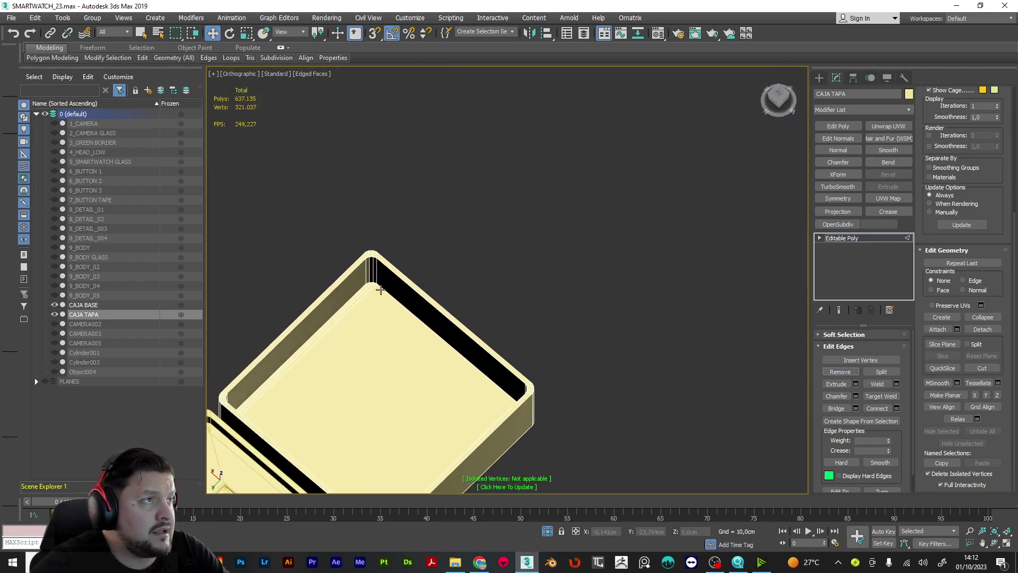
middle_click_drag(386, 297, 536, 274, "alt")
scroll(361, 313, "up", 5)
scroll(350, 318, "down", 8)
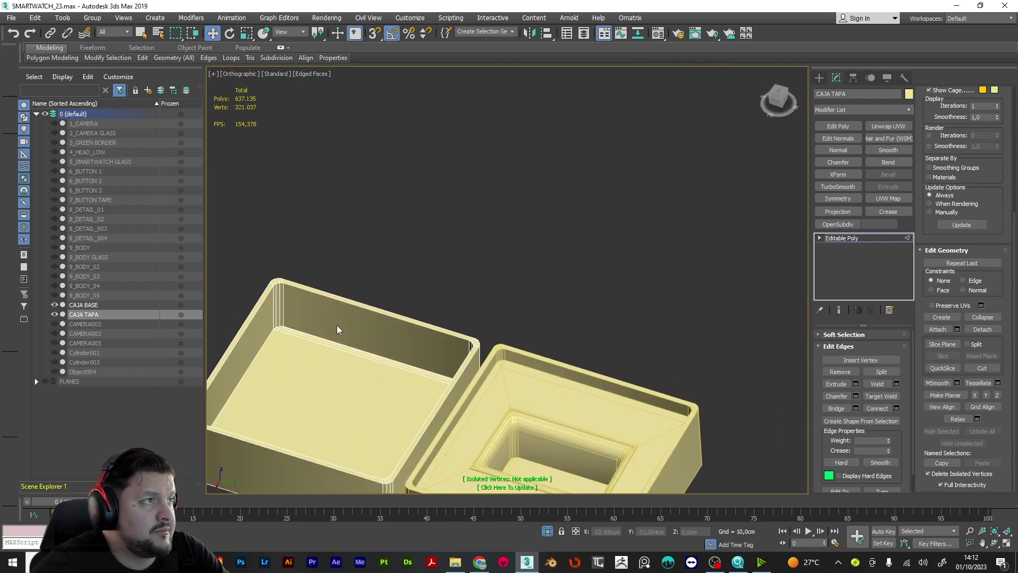
middle_click_drag(356, 327, 385, 339, "alt")
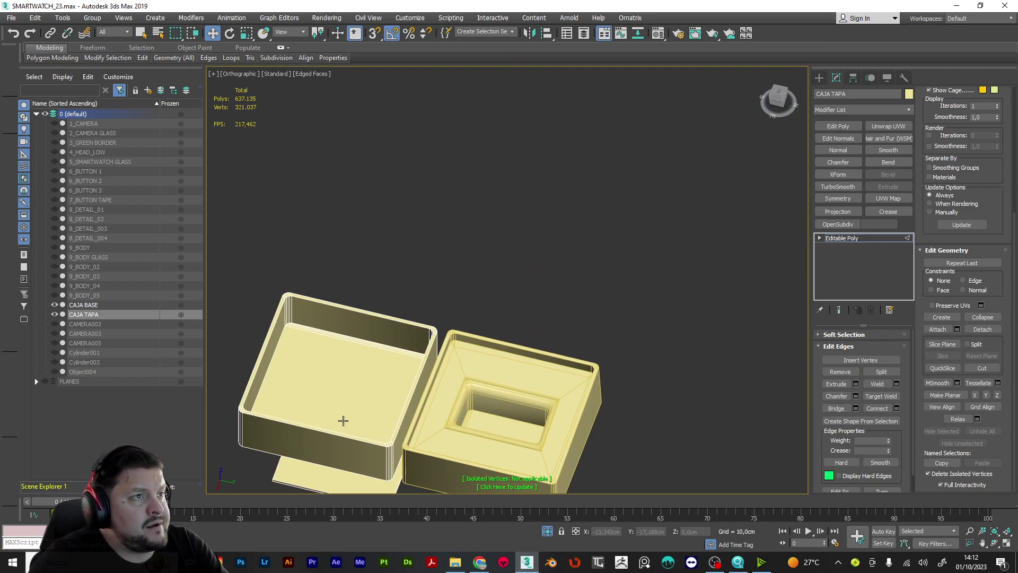
middle_click_drag(342, 420, 387, 352)
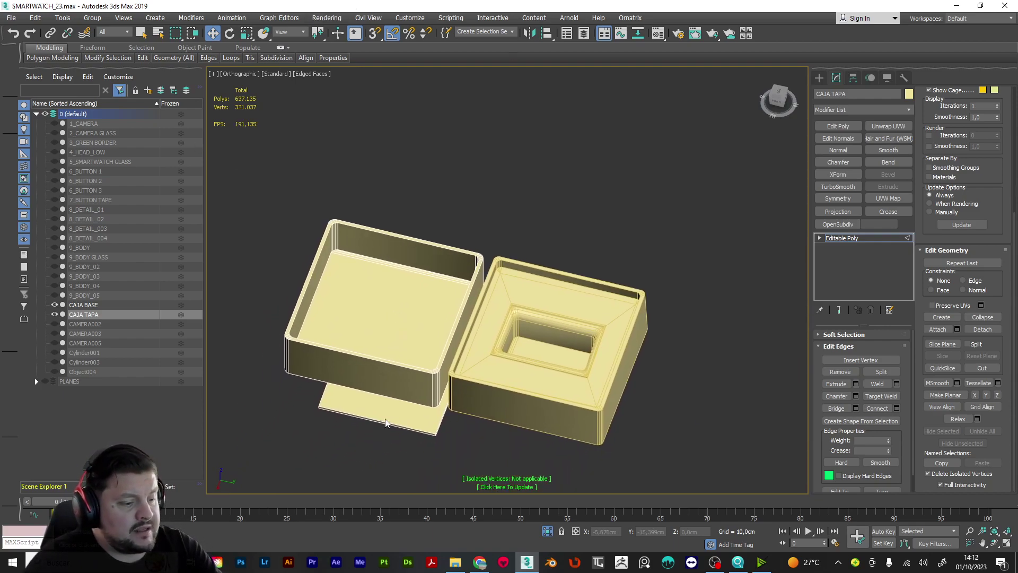
key("2")
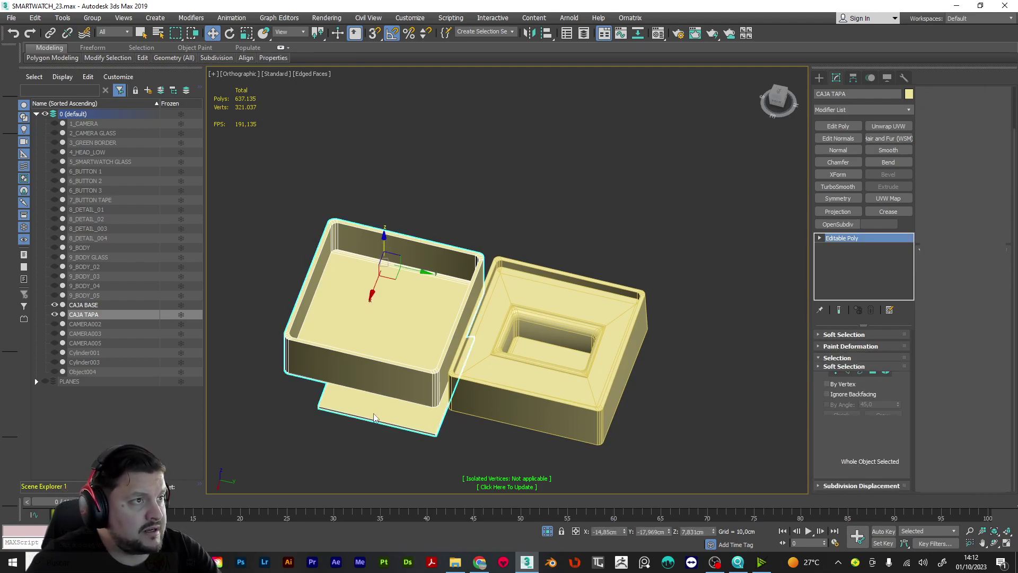
key("4")
left_click(374, 417)
key("Delete")
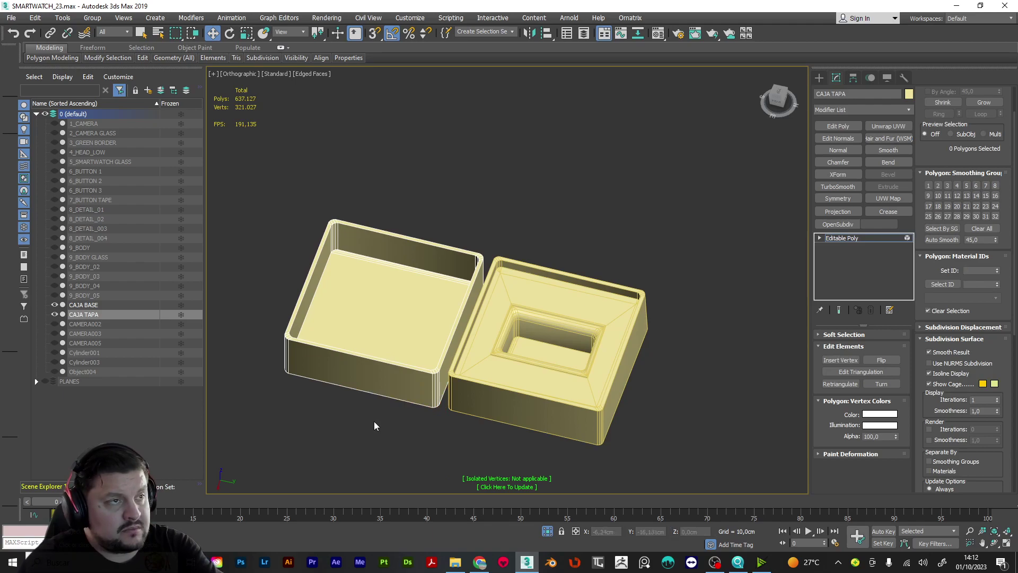
Leave element editing on the lid and check where its pivot sits
middle_click_drag(458, 369, 628, 352, "alt")
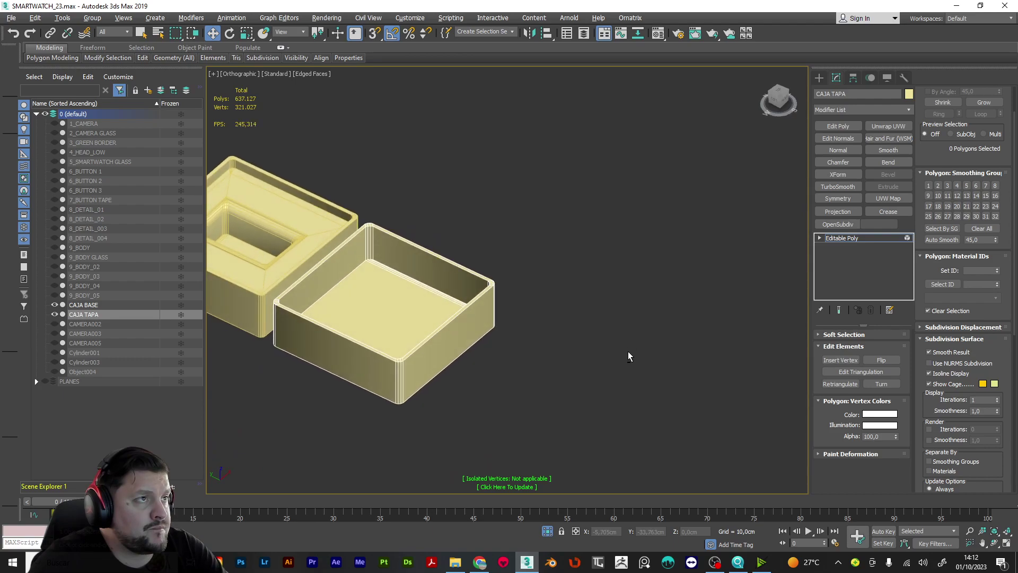
middle_click_drag(369, 329, 574, 307, "alt")
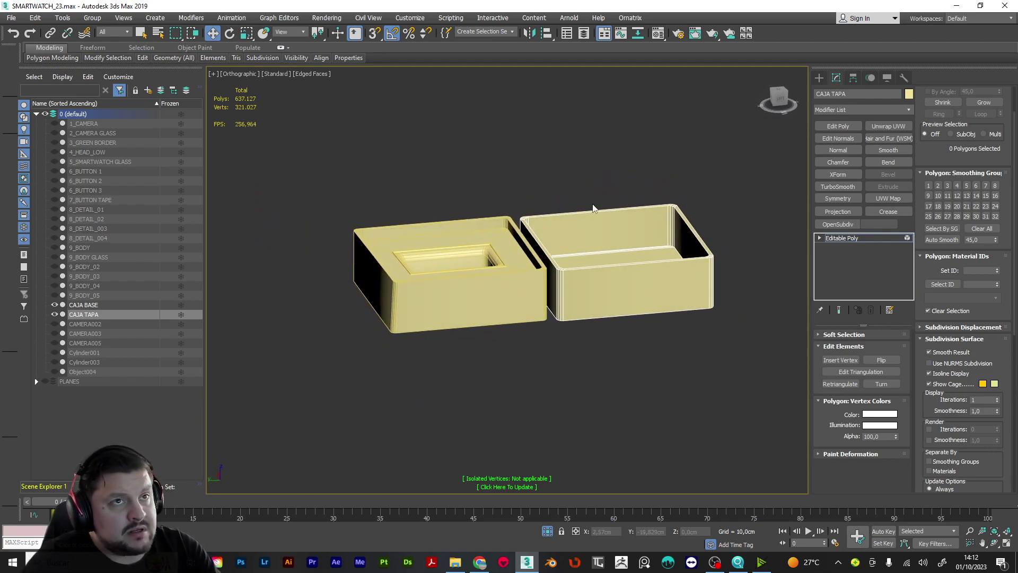
left_click(902, 240)
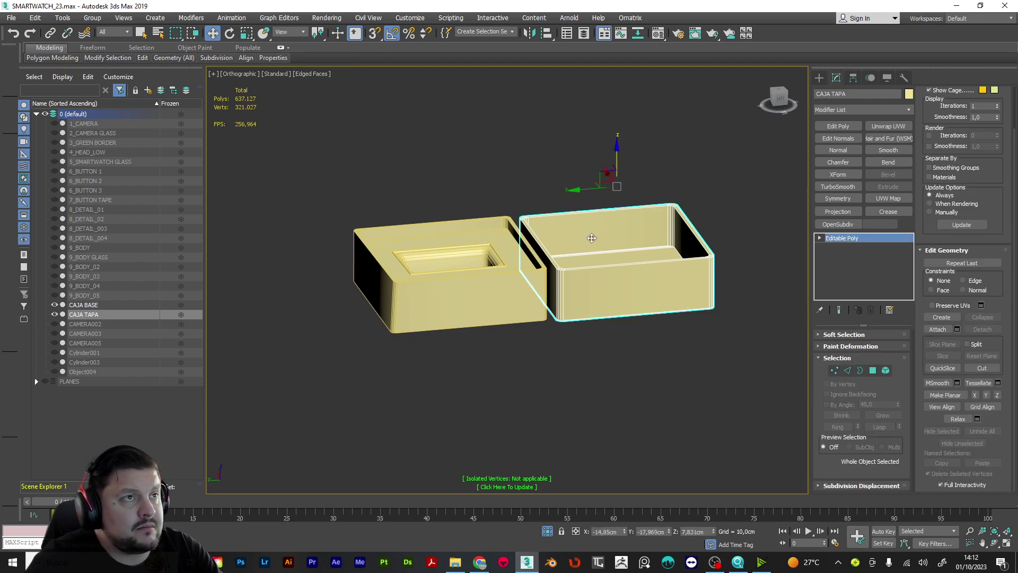
scroll(592, 224, "up", 4)
left_click(853, 78)
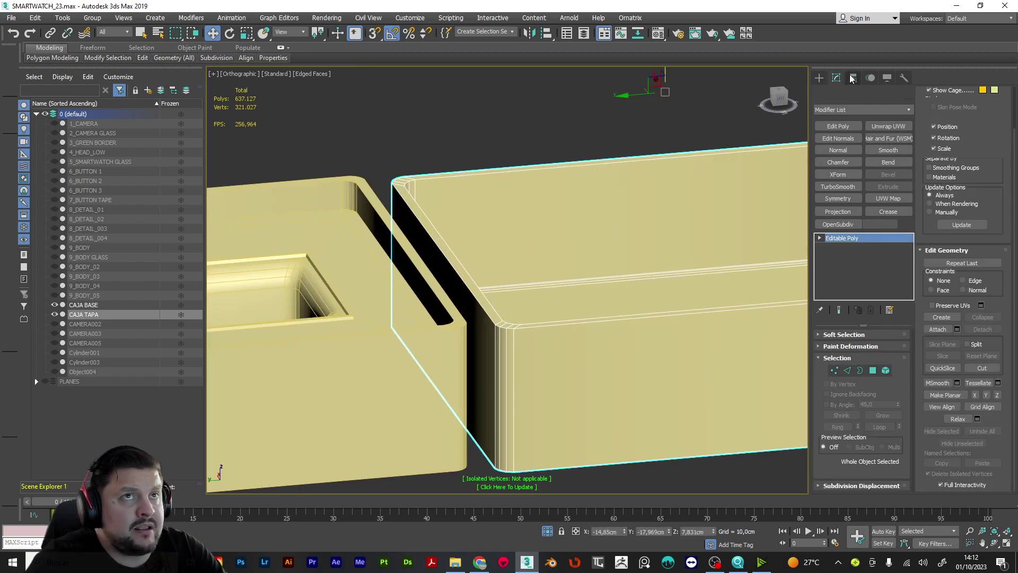
left_click(849, 151)
middle_click_drag(731, 174, 757, 141, "alt")
scroll(617, 226, "down", 4)
left_click(885, 152)
left_click(836, 79)
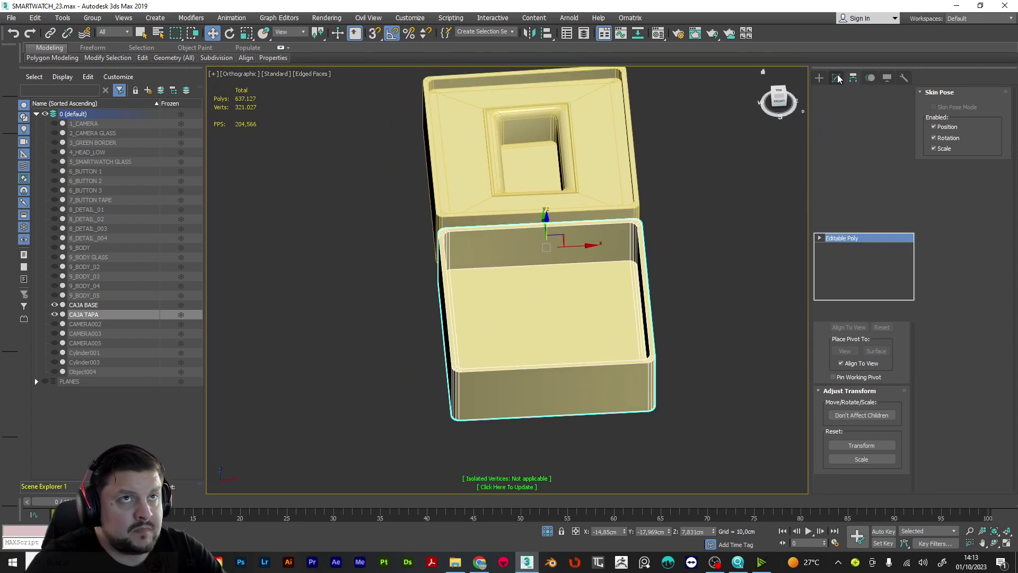
Add a Symmetry modifier with the X mirror axis to the lid and an Edit Poly modifier above it
left_click(840, 198)
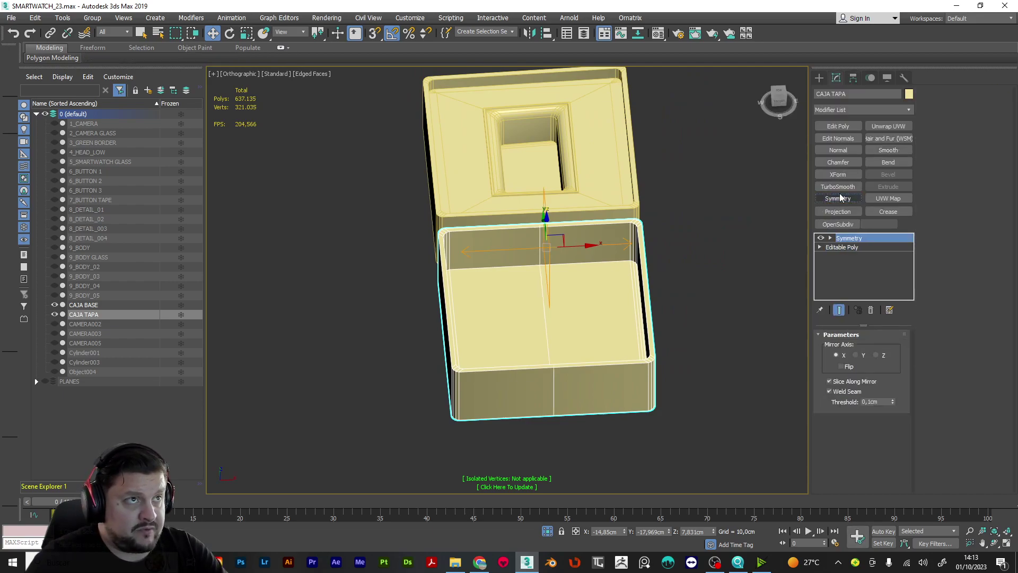
middle_click_drag(559, 291, 721, 222, "alt")
left_click(841, 128)
Try to move only the lid's pivot towards the wall next to the base
left_click(853, 77)
left_click(859, 152)
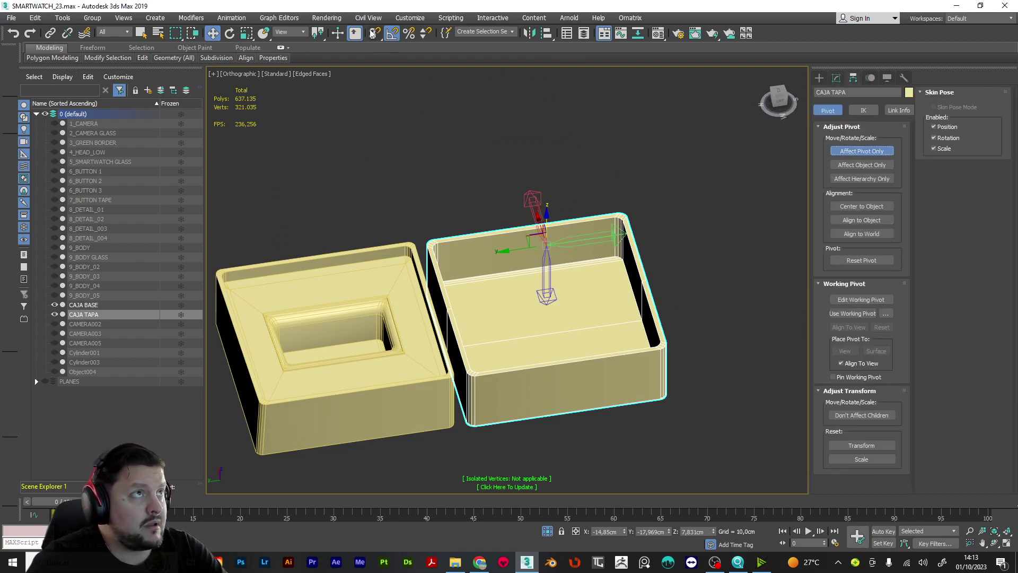
middle_click_drag(728, 329, 545, 259, "alt")
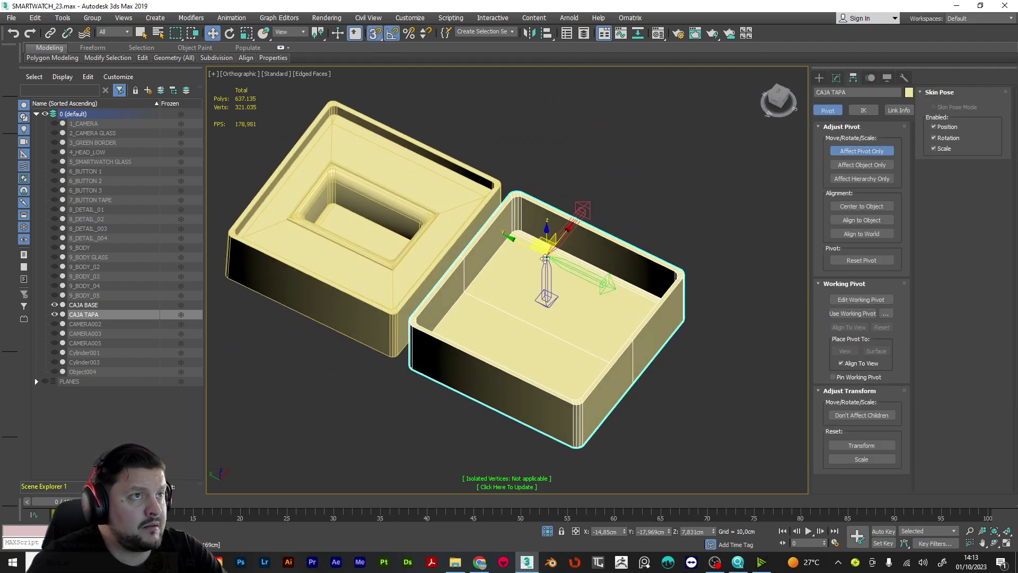
left_click_drag(541, 254, 502, 258)
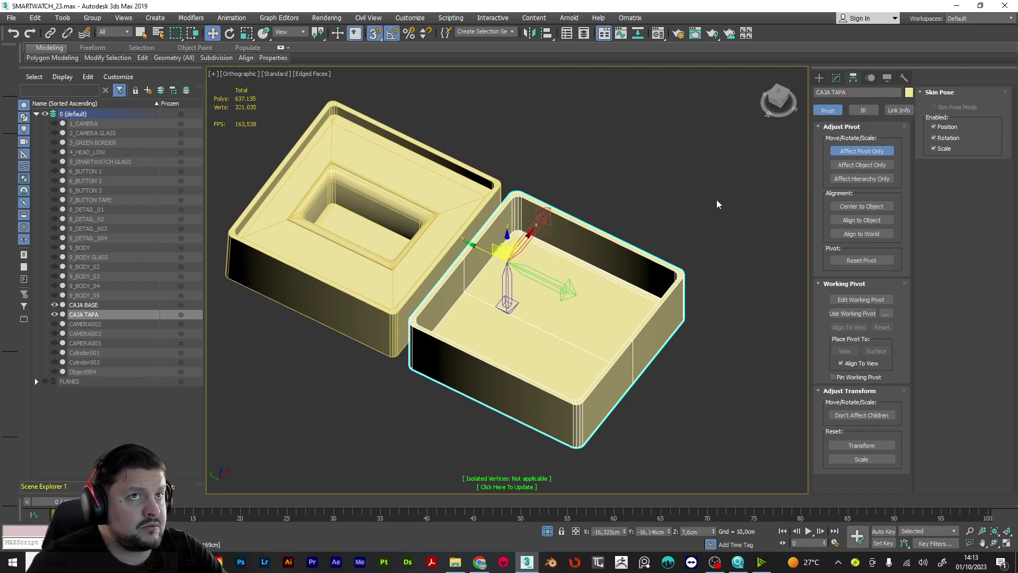
left_click(852, 154)
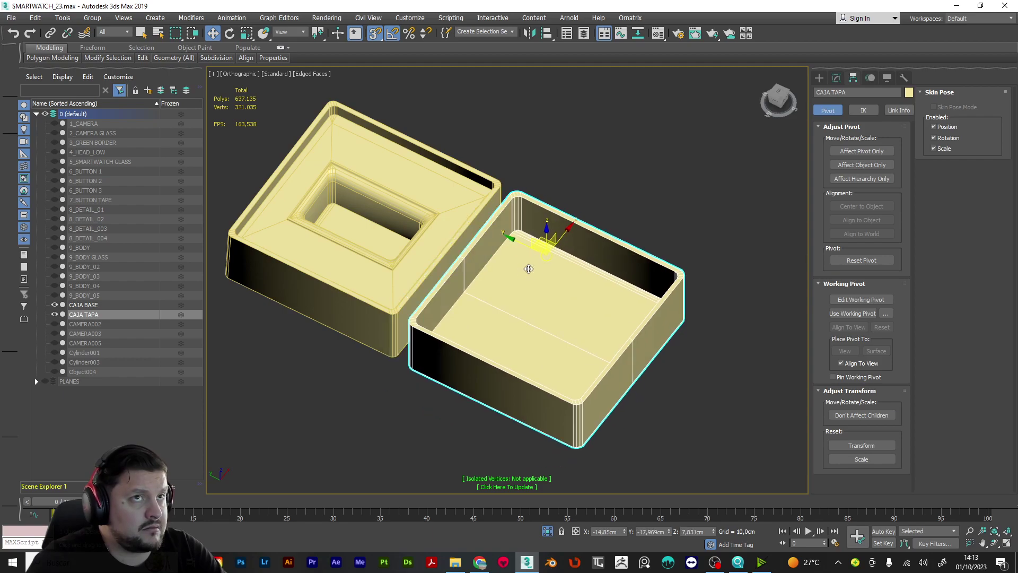
Snap the lid's pivot to the centre vertex on the outer upper rim of the wall facing the base
scroll(486, 258, "up", 4)
left_click(839, 152)
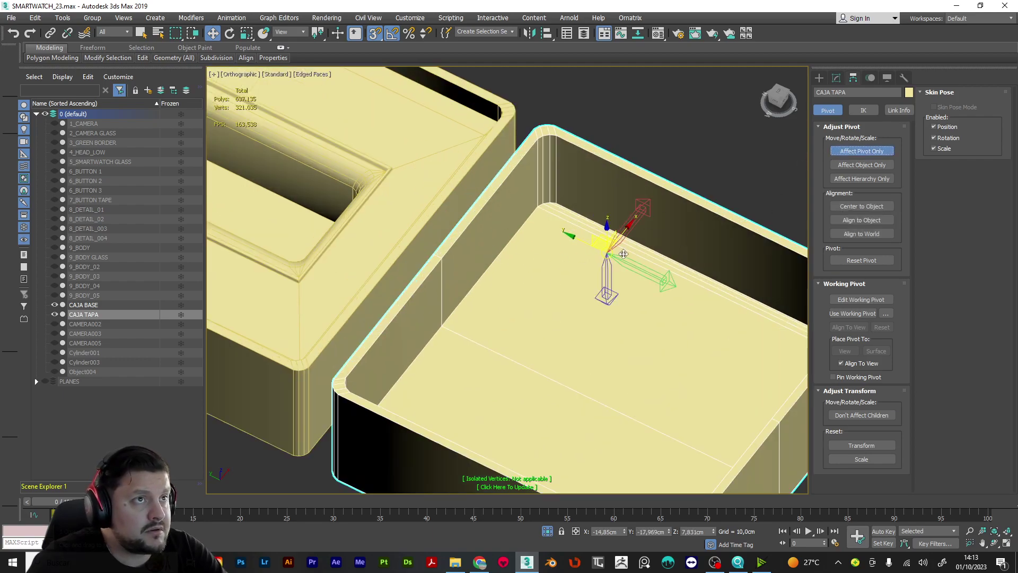
left_click_drag(605, 255, 529, 270)
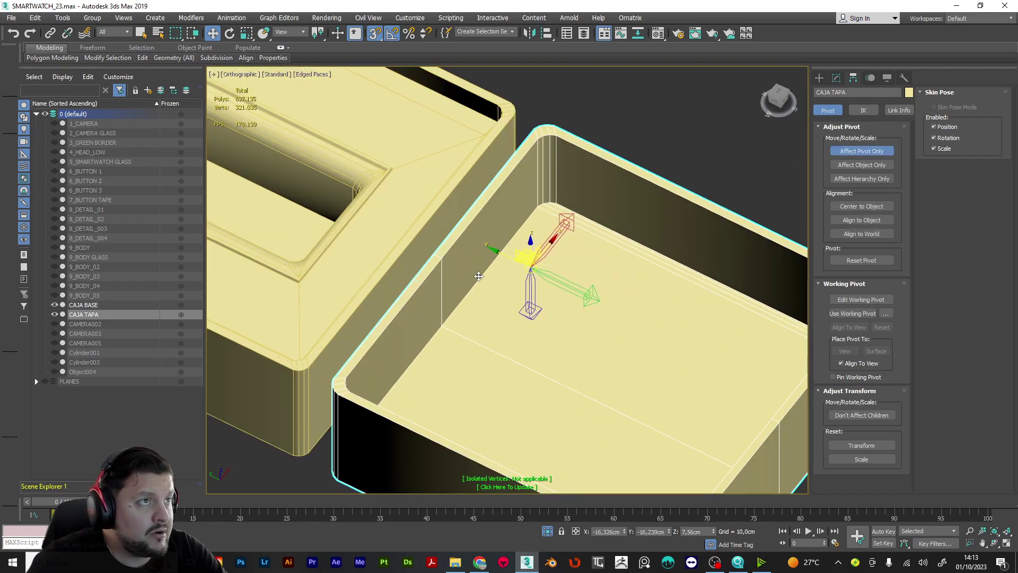
scroll(500, 286, "up", 4)
left_click_drag(626, 252, 360, 217)
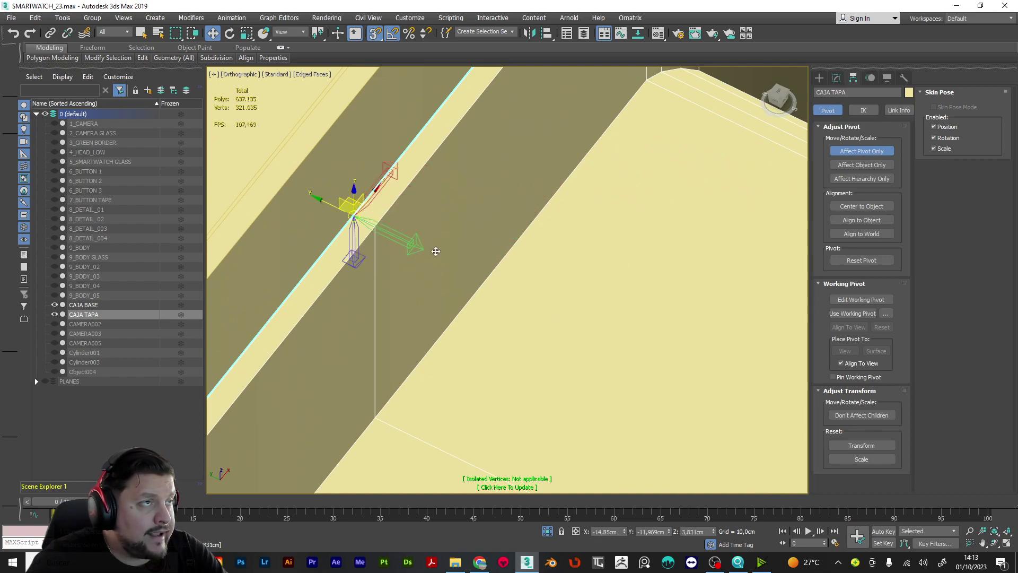
Select the box base, check its pivot and return to its modifier settings
scroll(416, 249, "down", 8)
middle_click_drag(507, 263, 594, 339, "alt")
middle_click_drag(595, 339, 674, 218)
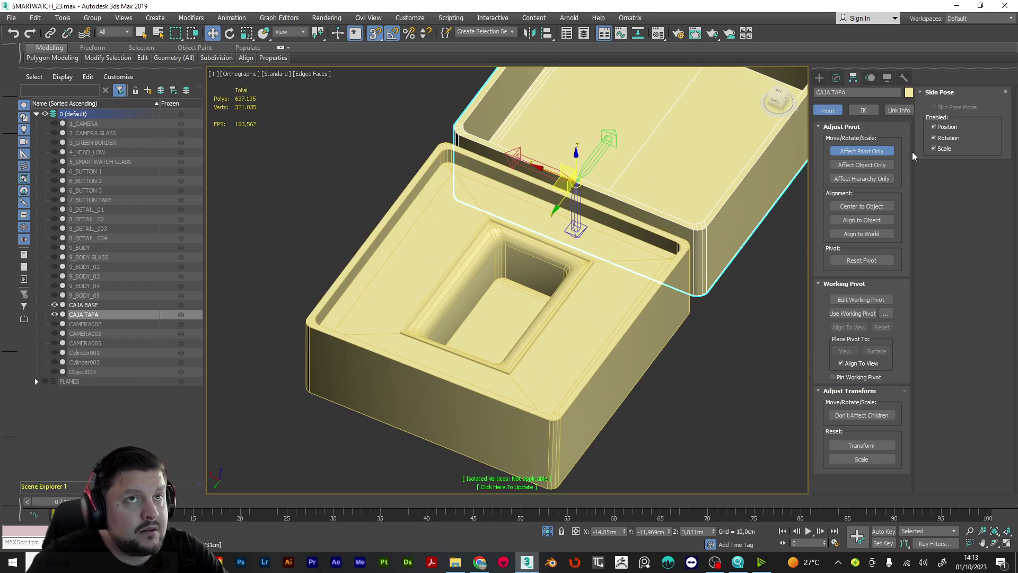
left_click(644, 307)
middle_click_drag(602, 342, 582, 350, "alt")
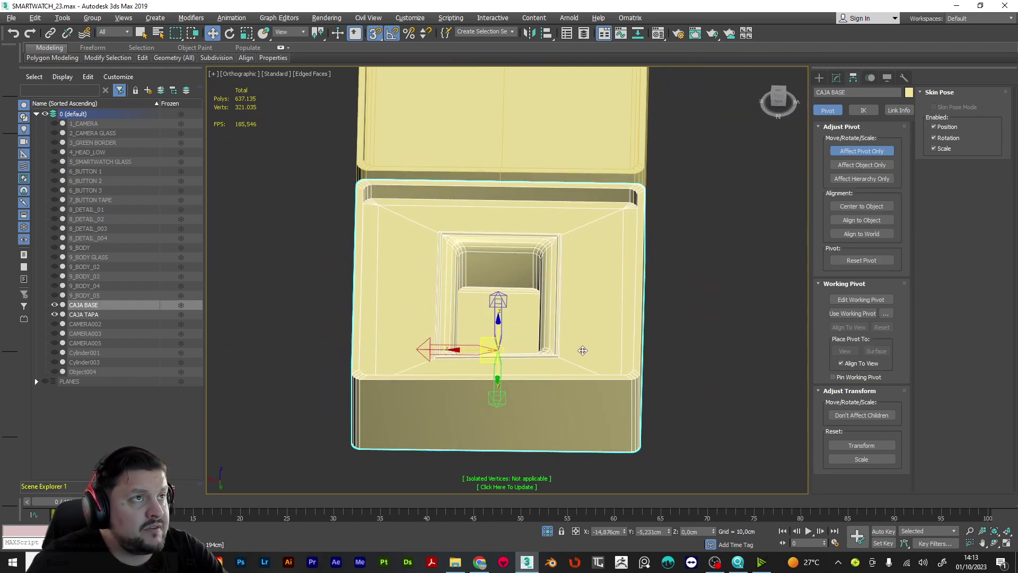
left_click(836, 78)
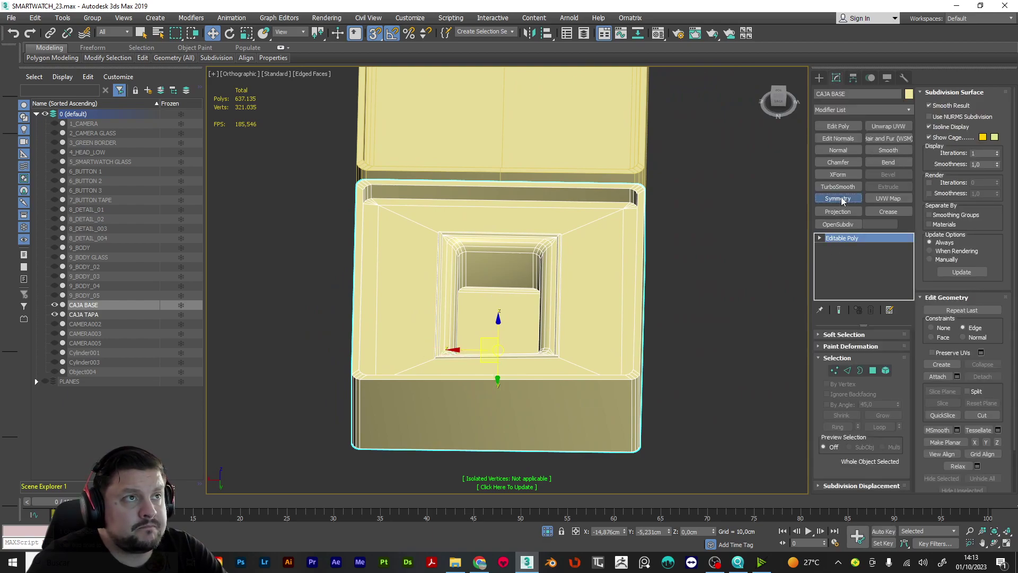
Reset the box base's transform with Reset XForm and collapse the result into its editable poly
left_click(837, 199)
key("ctrl+z")
middle_click_drag(673, 278, 559, 285, "alt")
left_click(904, 78)
left_click(861, 209)
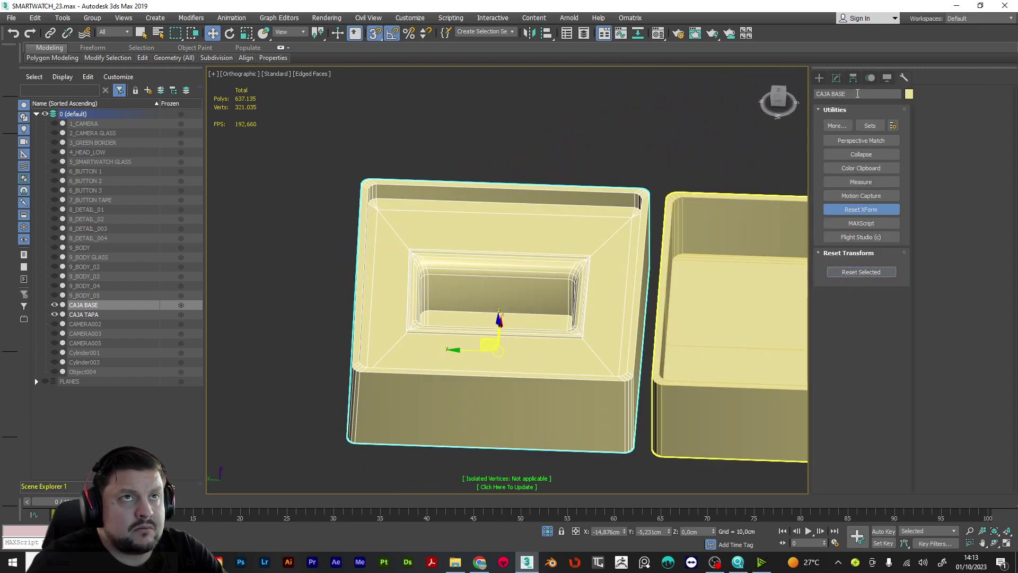
left_click(838, 79)
right_click(873, 237)
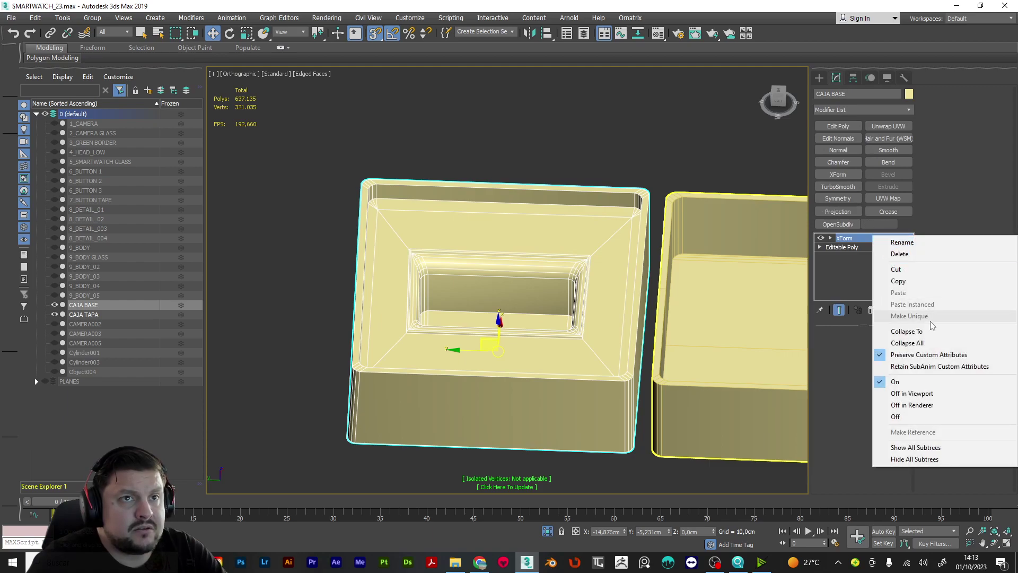
left_click(906, 331)
Try to mirror the box base across the X axis with a Symmetry modifier
middle_click_drag(742, 318, 708, 327, "alt")
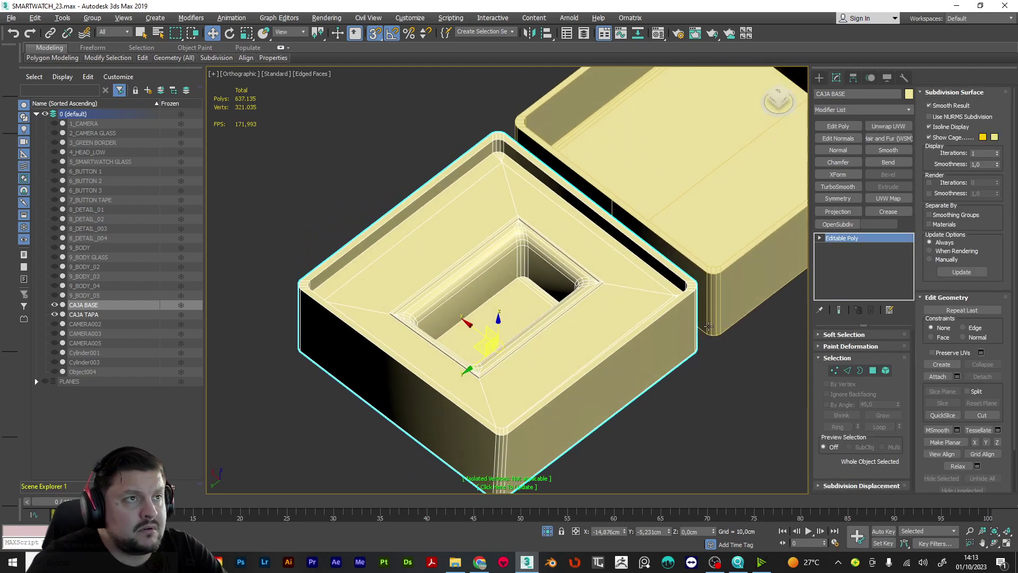
left_click(843, 199)
middle_click_drag(554, 267, 629, 301, "alt")
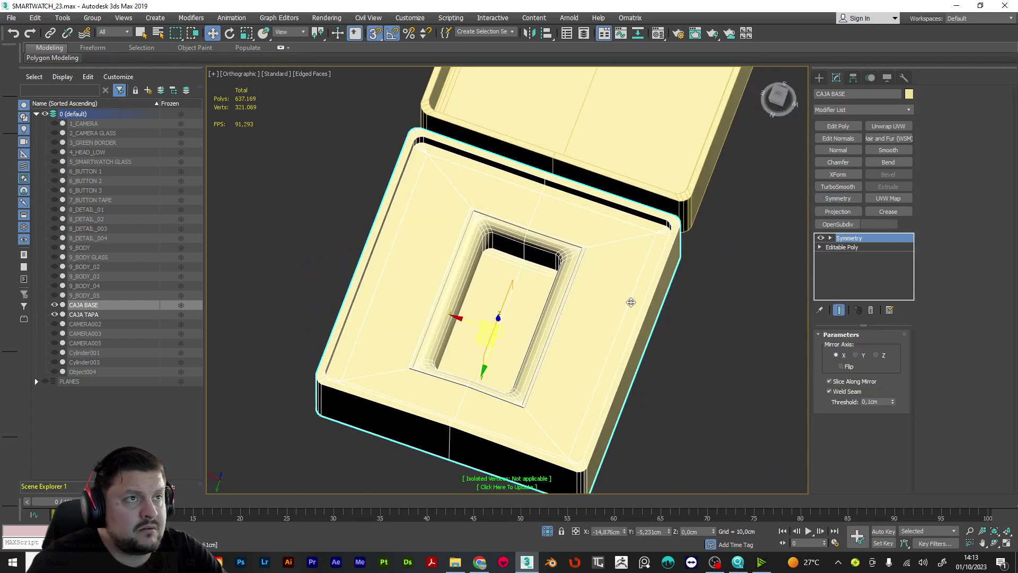
key("ctrl+z")
Apply a Symmetry modifier to the box base and add an Edit Poly modifier above it
mouse_move(720, 307)
middle_mouse_down("alt")
mouse_move(636, 313)
mouse_move(613, 279)
mouse_move(716, 298)
middle_mouse_up("alt")
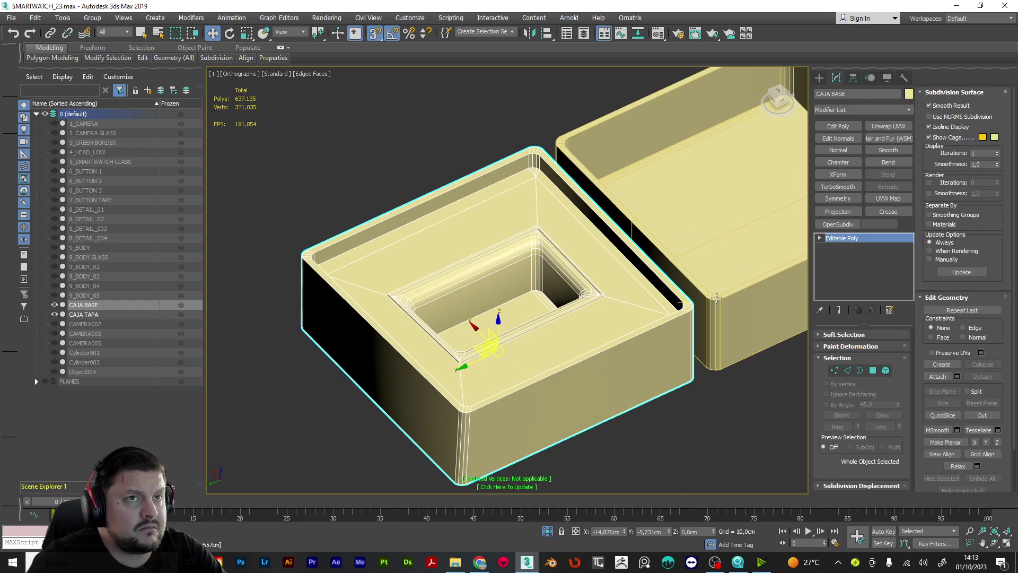
left_click(842, 199)
middle_click_drag(652, 270, 657, 329, "alt")
left_click(838, 126)
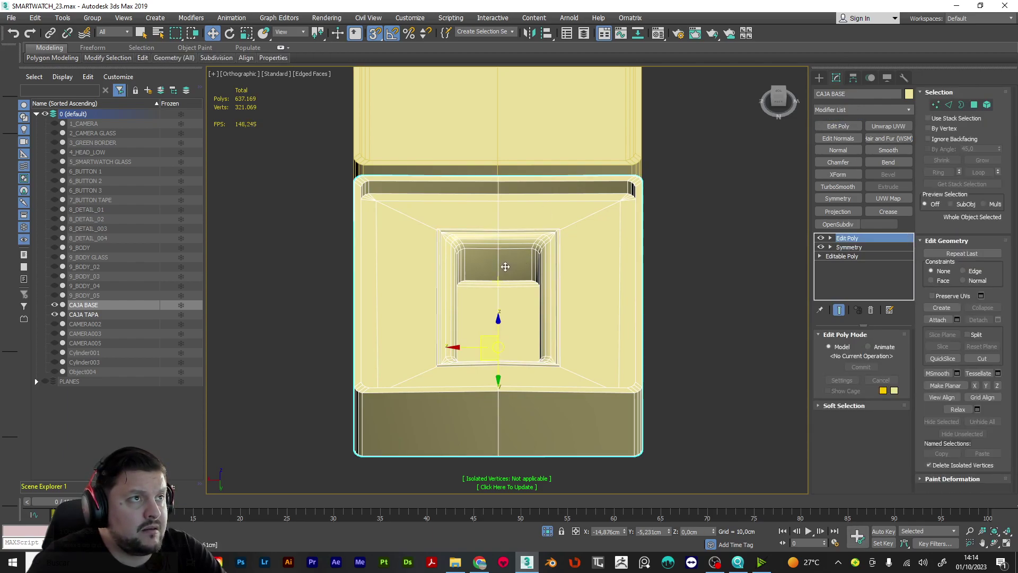
Remove the box base's centre edge loop and add another Symmetry modifier to the base
key("2")
double_click(499, 258)
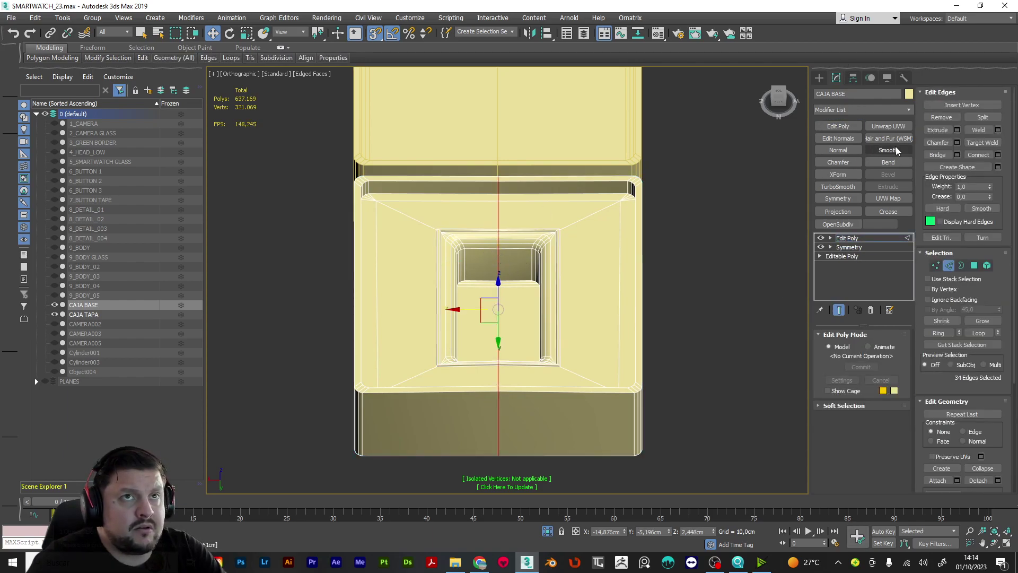
left_click(943, 117)
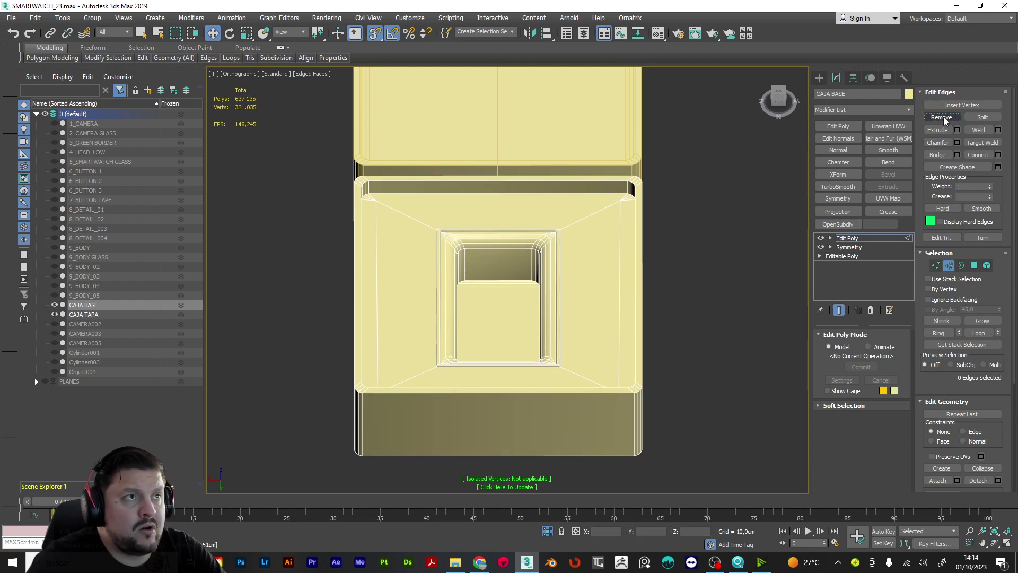
left_click(837, 199)
mouse_move(543, 279)
middle_mouse_down("alt")
mouse_move(425, 311)
mouse_move(468, 292)
mouse_move(464, 325)
mouse_move(740, 276)
mouse_move(676, 257)
mouse_move(532, 265)
middle_mouse_up("alt")
Select the box lid and rotate it about its X axis to 55° so that it stands open
left_click(741, 267)
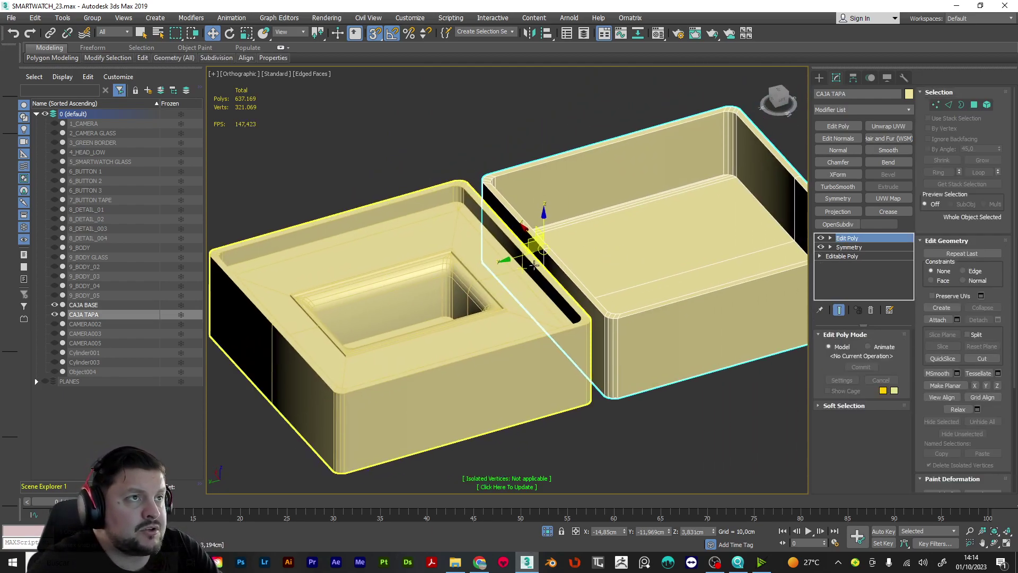
scroll(532, 265, "up", 4)
scroll(554, 243, "down", 2)
key("e")
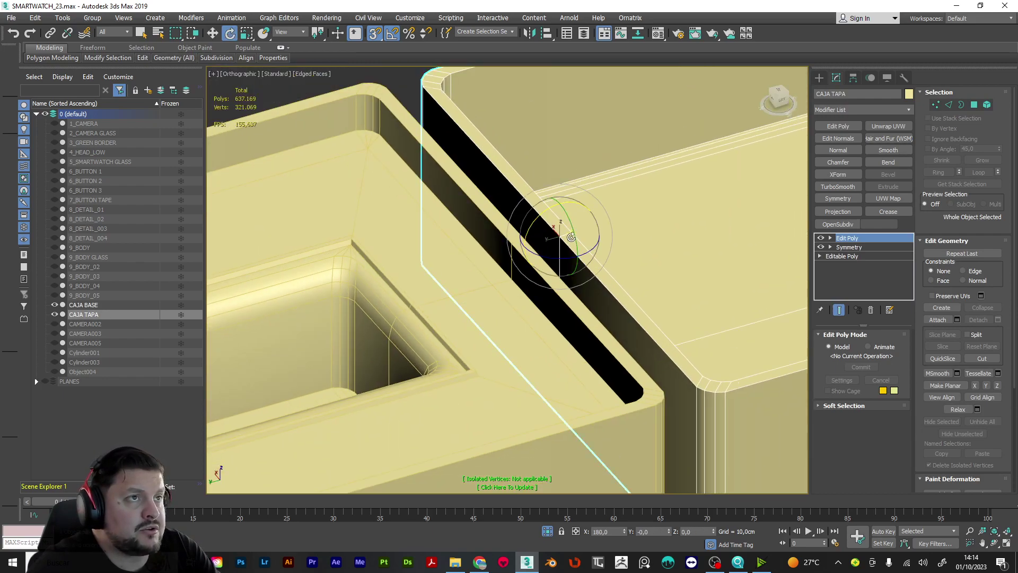
left_click_drag(546, 209, 488, 245)
middle_click_drag(530, 255, 270, 95, "alt")
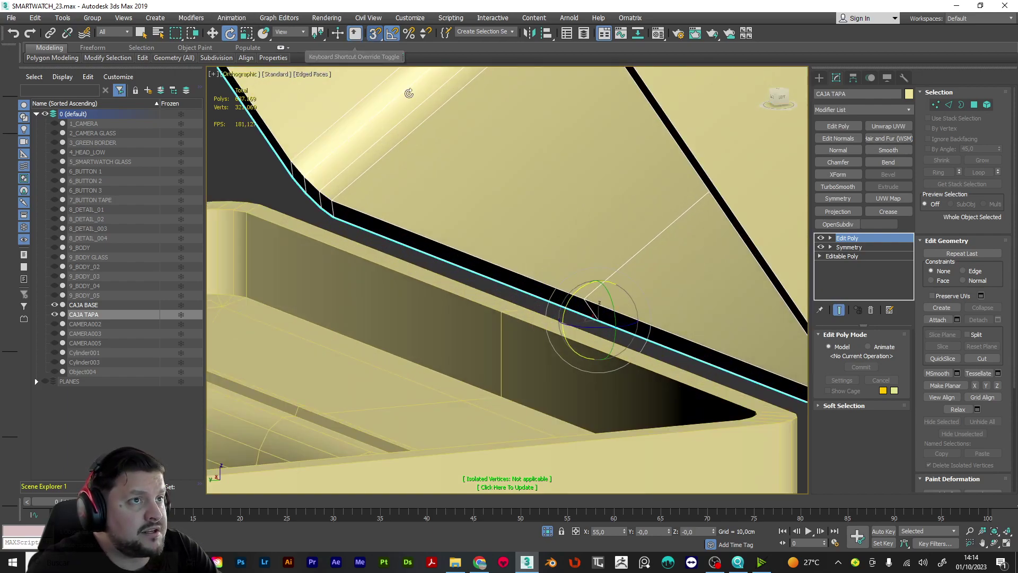
Move the lid so its pivot snaps onto the middle of the base's outer rim edge on the hinge side
scroll(603, 324, "up", 1)
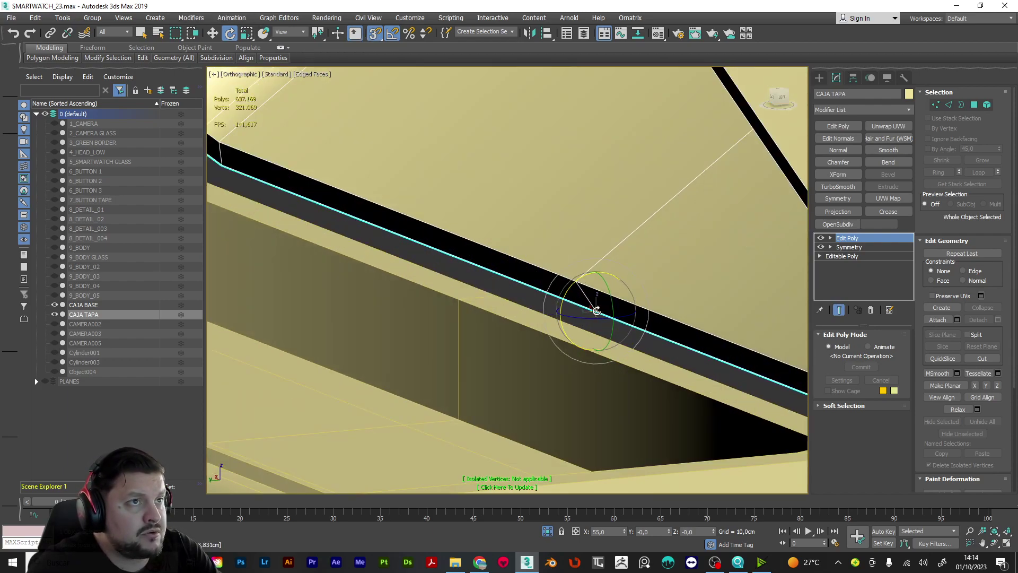
key("w")
left_click_drag(596, 312, 503, 291)
scroll(502, 298, "down", 10)
middle_click_drag(503, 299, 512, 317, "alt")
Try closing the lid by rotating it to 0° about X, inspect how its corners meet the base, and undo the rotation
key("e")
left_click_drag(504, 271, 482, 295)
middle_click_drag(412, 334, 527, 354, "alt")
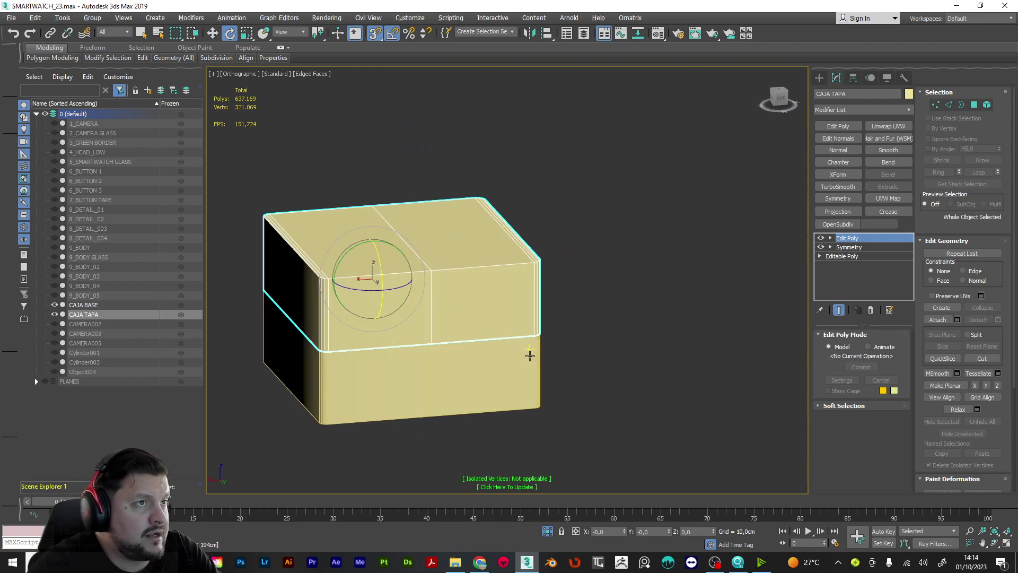
scroll(535, 339, "up", 6)
scroll(561, 323, "up", 2)
scroll(564, 320, "down", 2)
scroll(564, 320, "down", 2)
middle_click_drag(564, 320, 513, 328, "alt")
scroll(528, 317, "down", 5)
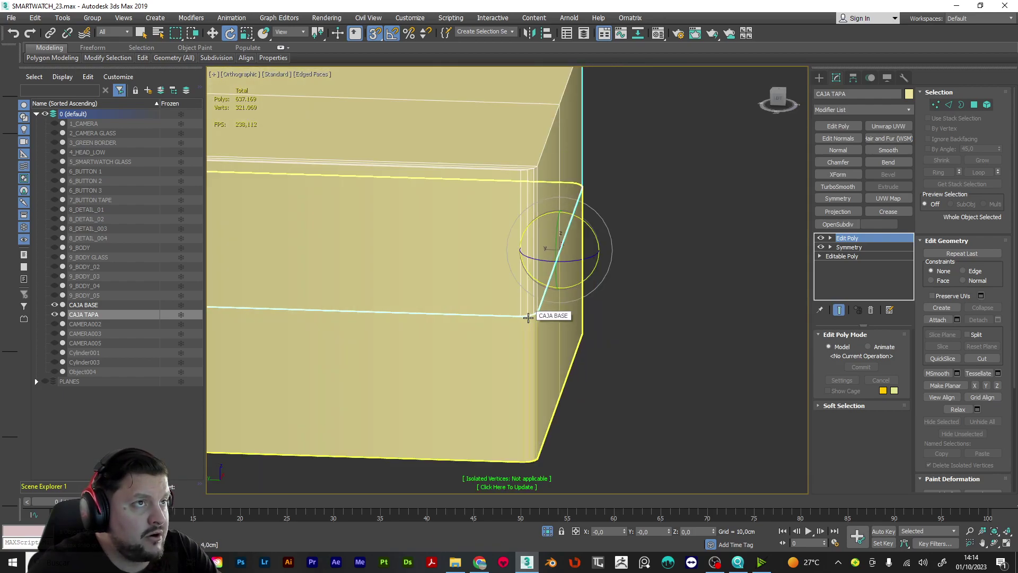
key("ctrl+z")
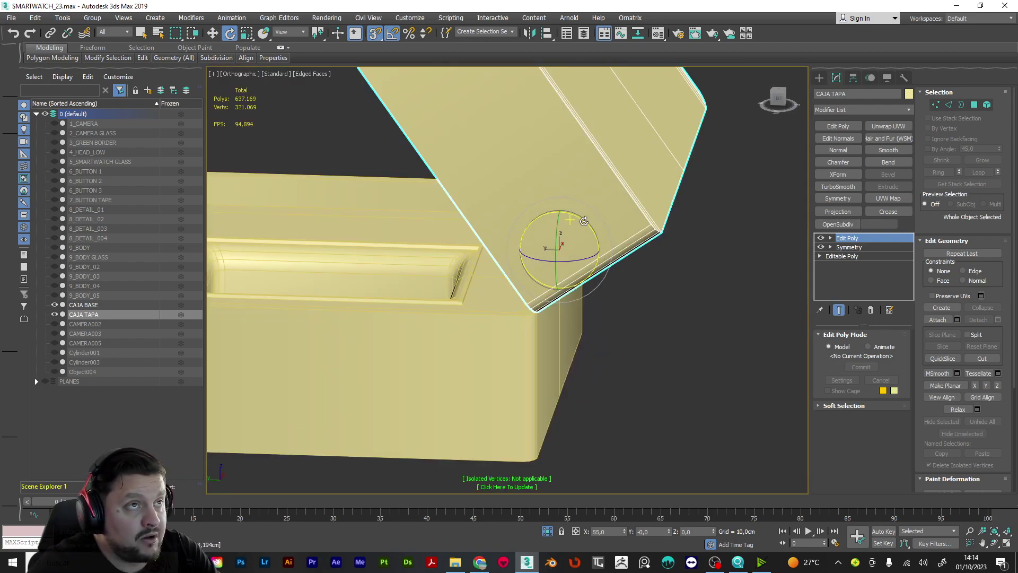
Rotate the open lid a further 10° about X to 65° and view the opened box
scroll(560, 274, "down", 5)
middle_click_drag(552, 286, 545, 251, "alt")
left_click_drag(527, 238, 530, 234)
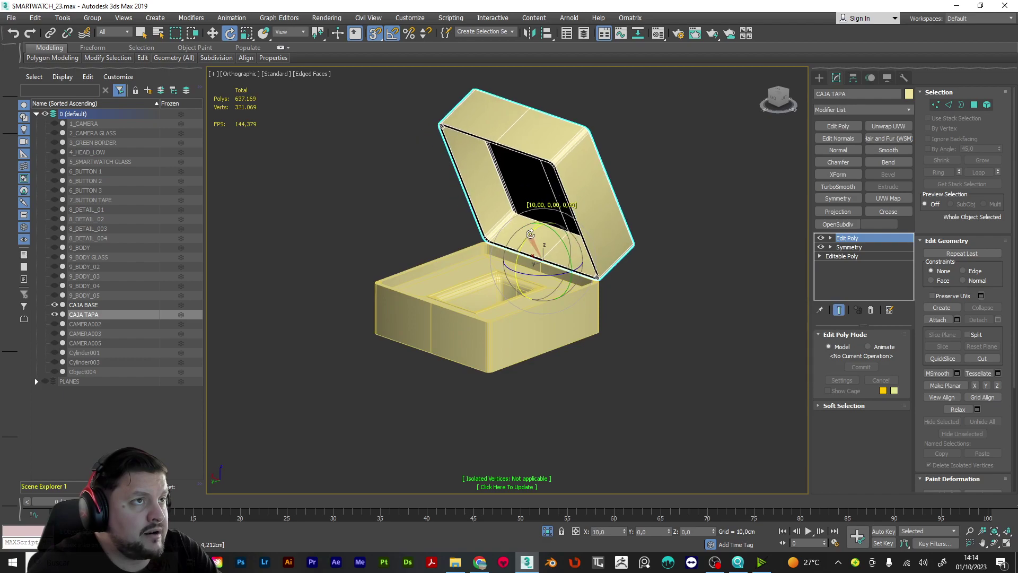
middle_click_drag(599, 271, 648, 274, "alt")
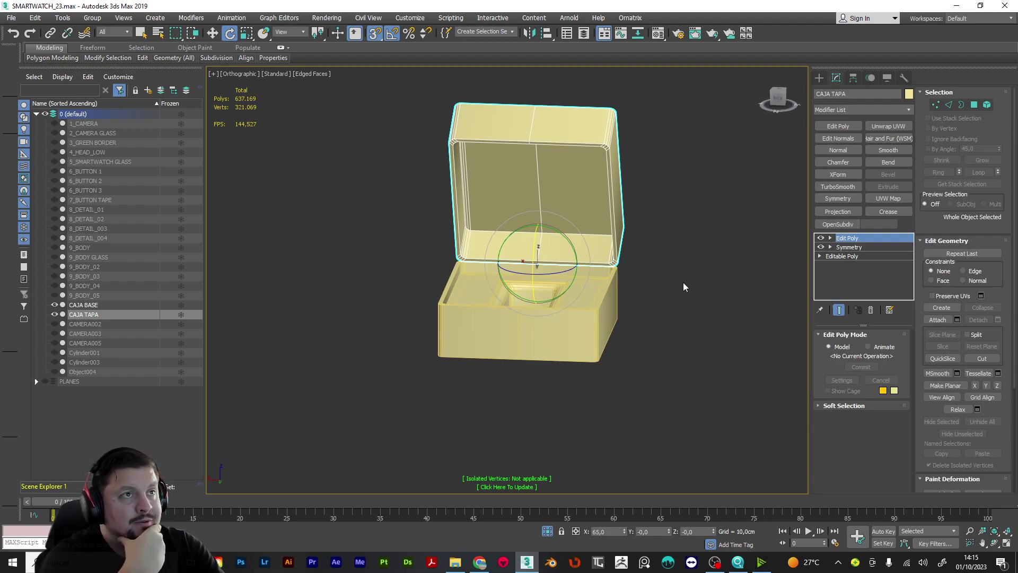
mouse_move(655, 214)
middle_mouse_down("alt")
mouse_move(552, 231)
mouse_move(518, 224)
mouse_move(557, 218)
mouse_move(657, 234)
middle_mouse_up("alt")
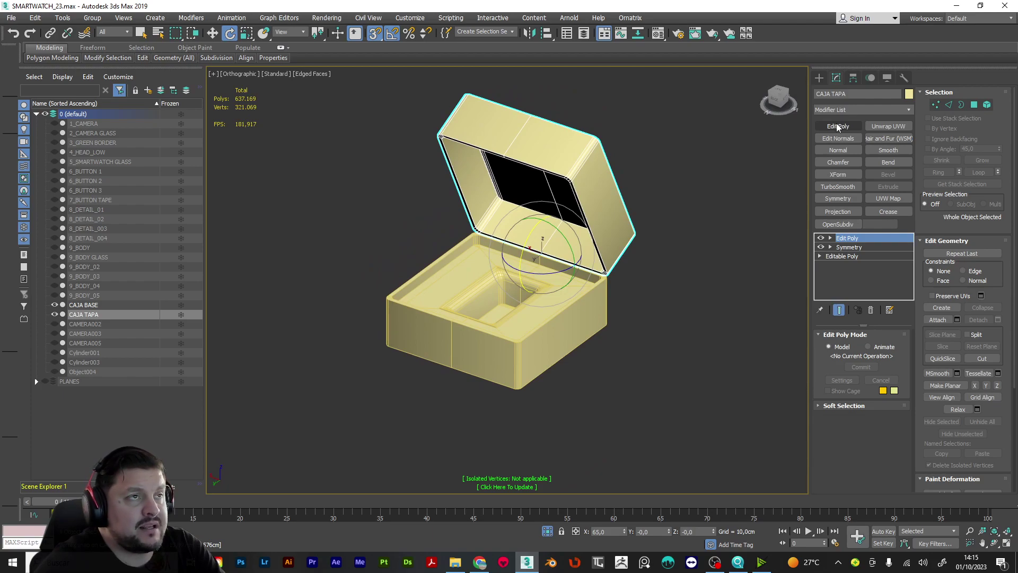
Examine the hinge line and rear corners where the open lid meets the base, checking the base's mesh there
middle_click_drag(549, 309, 555, 304, "alt")
scroll(547, 257, "up", 7)
scroll(547, 258, "down", 3)
middle_click_drag(713, 295, 535, 289, "alt")
scroll(539, 281, "up", 6)
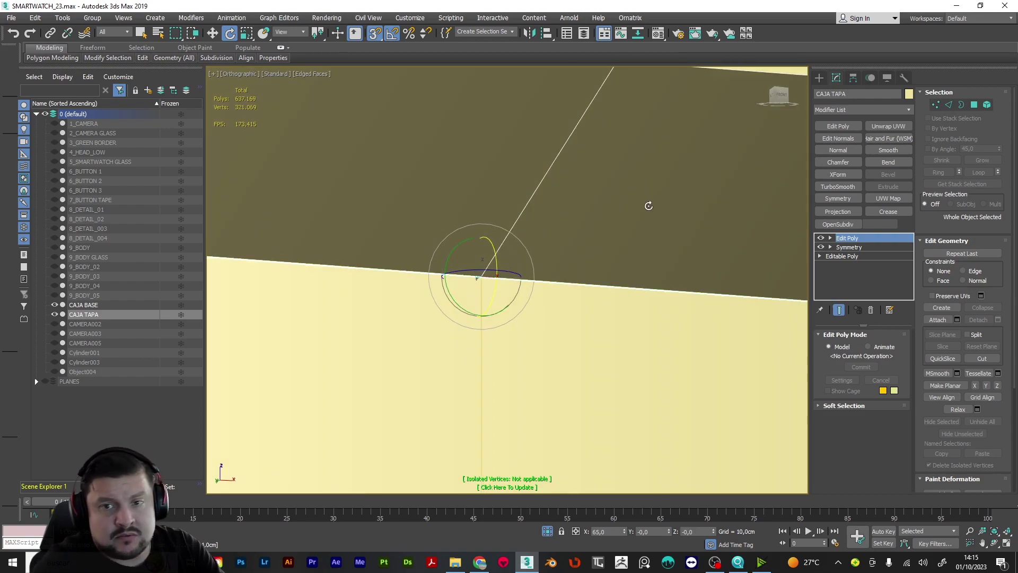
middle_click_drag(670, 190, 665, 191, "alt")
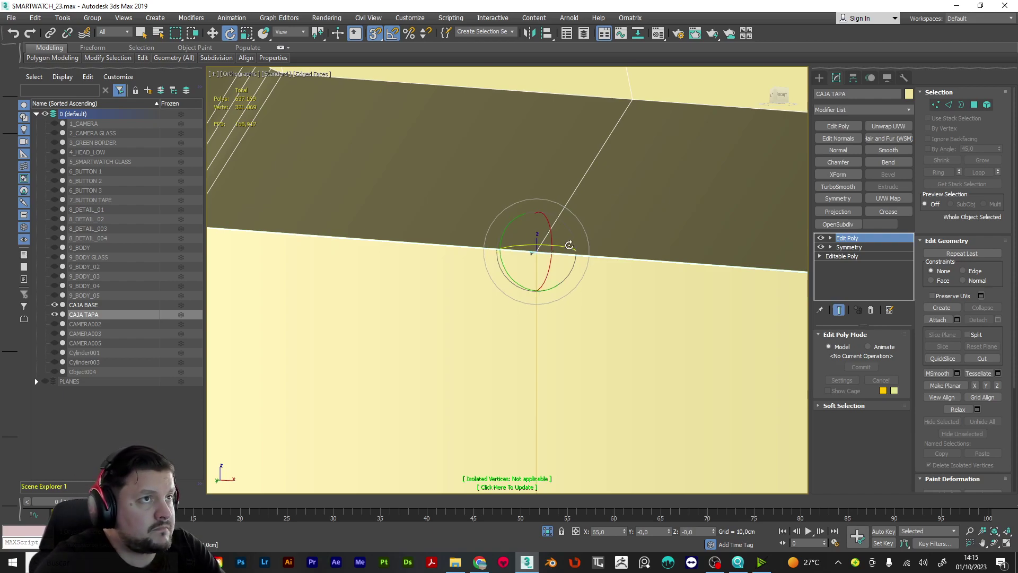
scroll(569, 246, "down", 10)
middle_click_drag(568, 246, 622, 240, "alt")
scroll(596, 250, "up", 5)
left_click(613, 271)
middle_click_drag(576, 275, 638, 298, "alt")
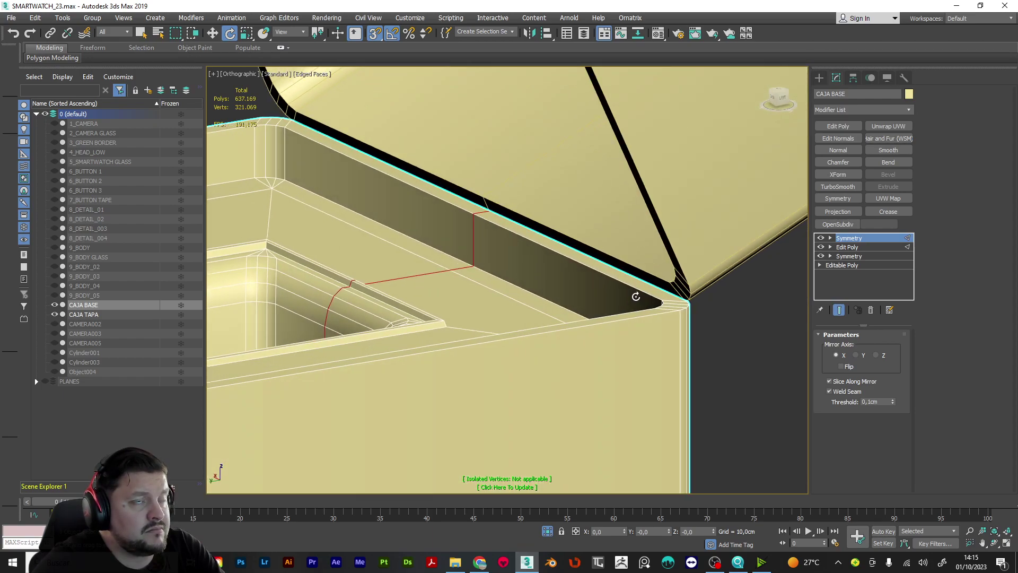
scroll(636, 297, "down", 5)
middle_click_drag(636, 295, 664, 280, "alt")
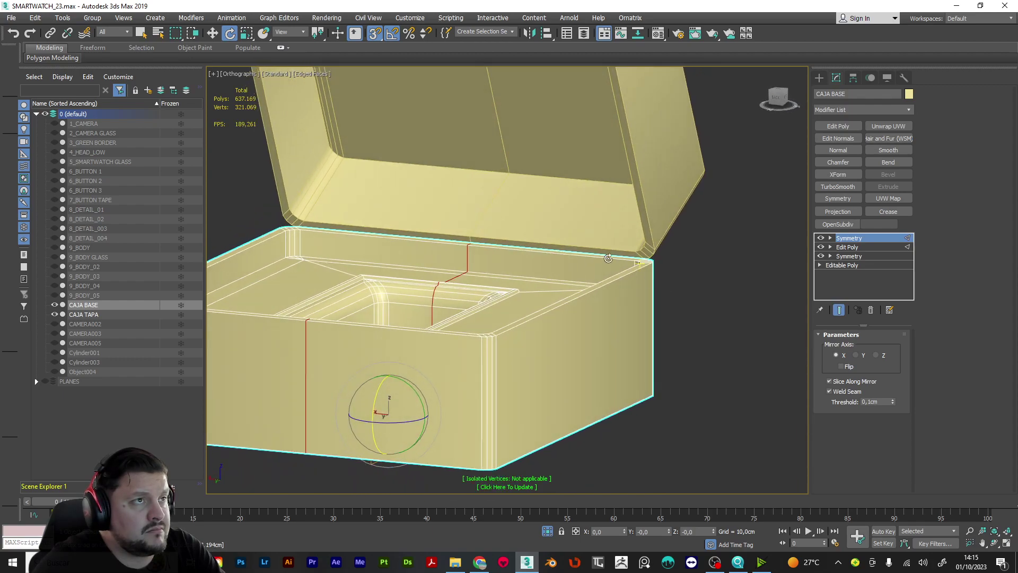
scroll(585, 236, "up", 6)
scroll(585, 236, "down", 6)
middle_click_drag(588, 237, 606, 256, "alt")
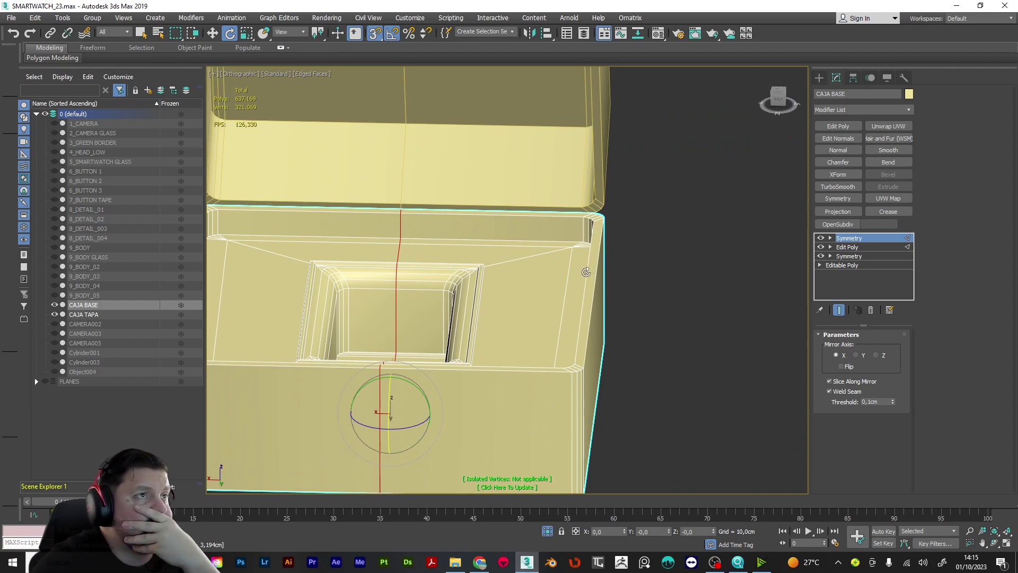
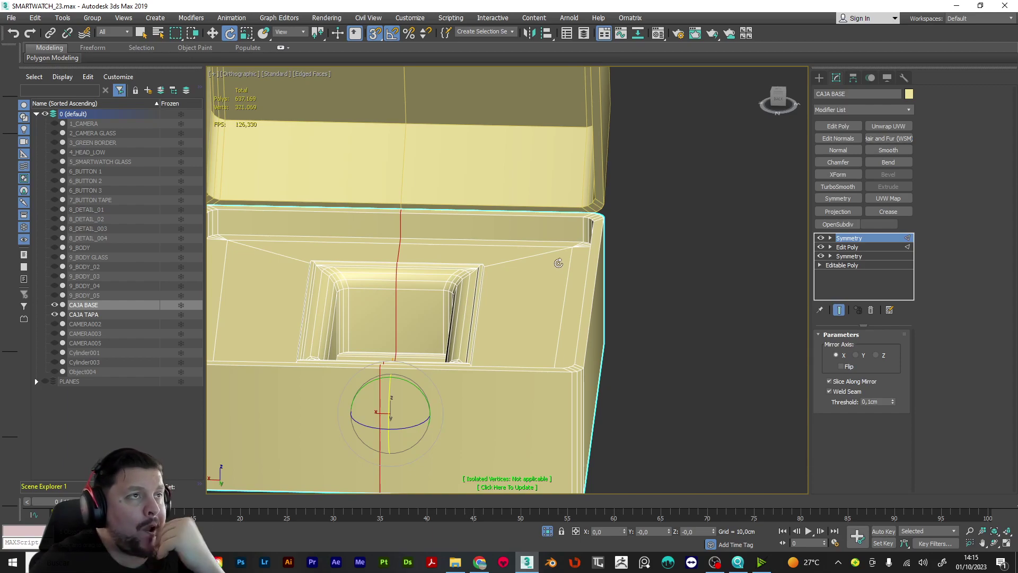
scroll(558, 263, "down", 5)
middle_click_drag(558, 263, 486, 215, "alt")
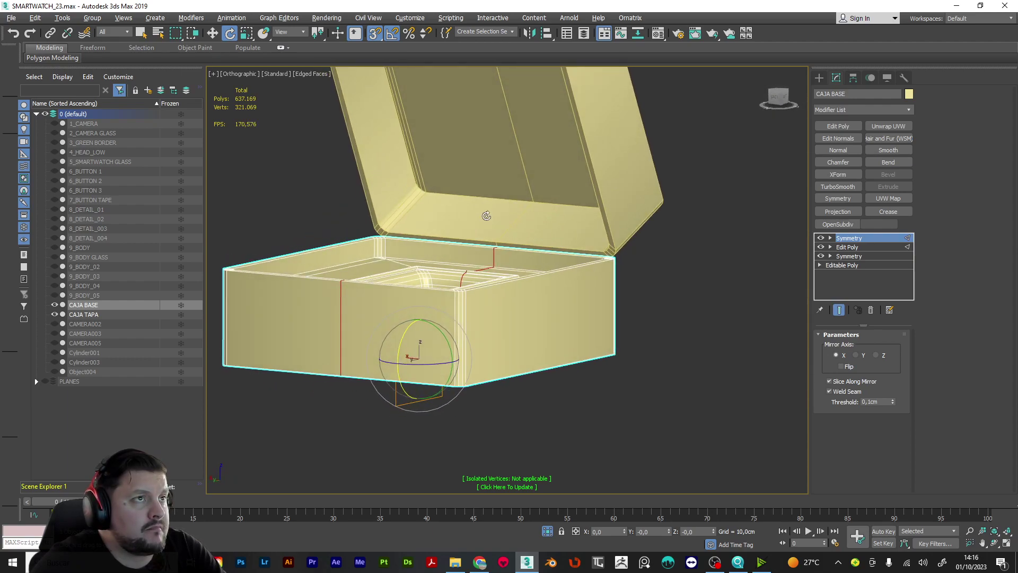
Inset the two polygons on the lid's inner wall beside the hinge and scale the inset panel narrower
left_click(546, 239)
key("4")
left_click(544, 221)
left_click(453, 217, "ctrl")
middle_click_drag(453, 216, 530, 241, "alt")
scroll(531, 241, "up", 4)
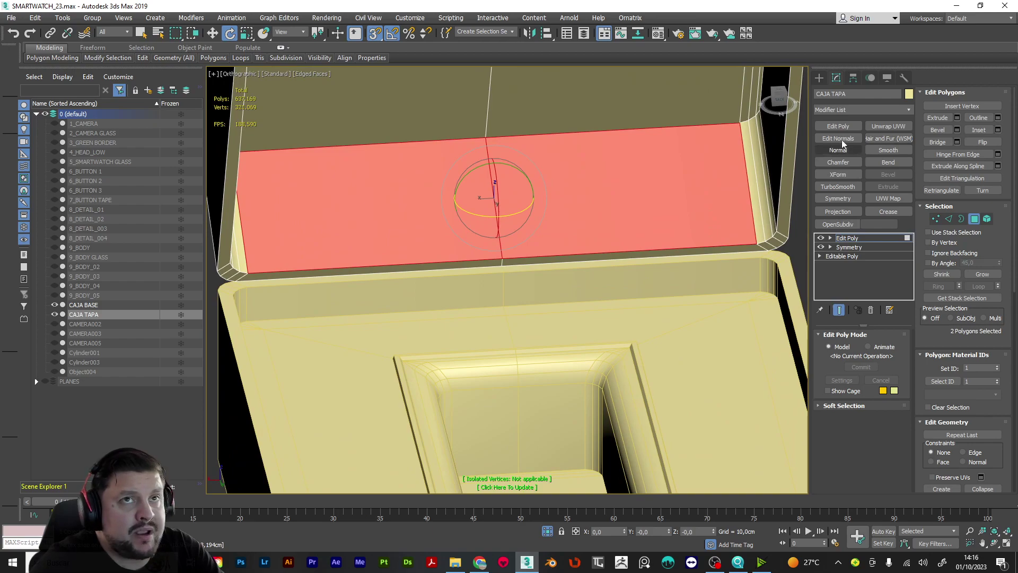
left_click(978, 130)
left_click_drag(634, 173, 641, 177)
key("e")
key("r")
left_click_drag(463, 198, 463, 198)
Extrude the inset panel on the lid's inner wall by 0.111 cm
middle_click_drag(463, 198, 582, 192, "alt")
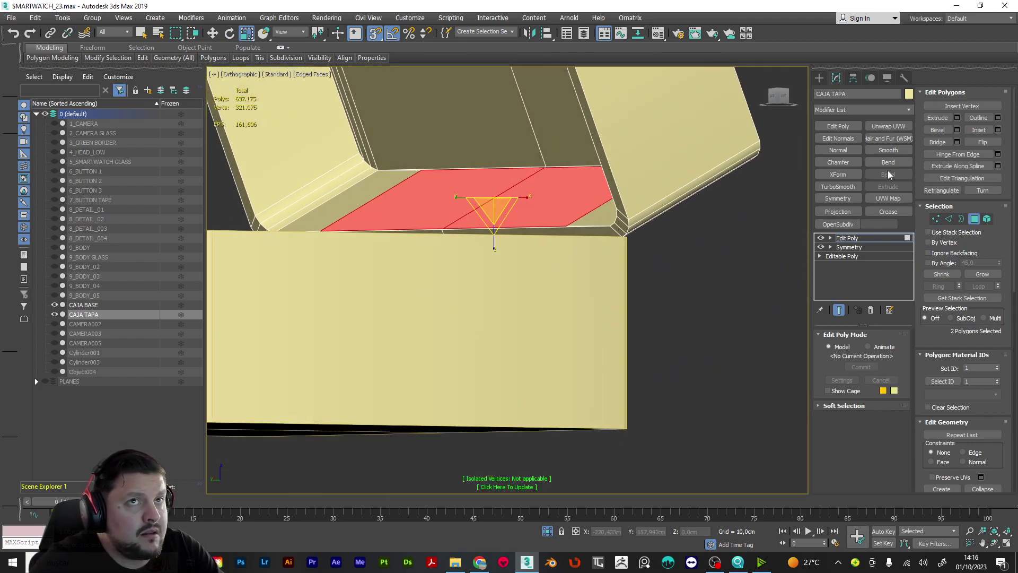
left_click(957, 119)
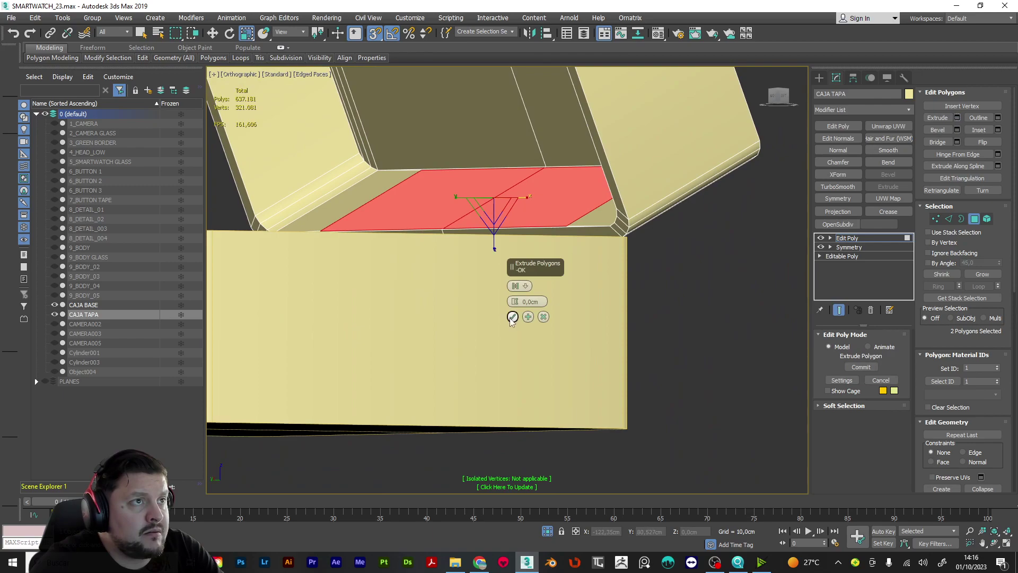
left_click(527, 286)
left_click(532, 304)
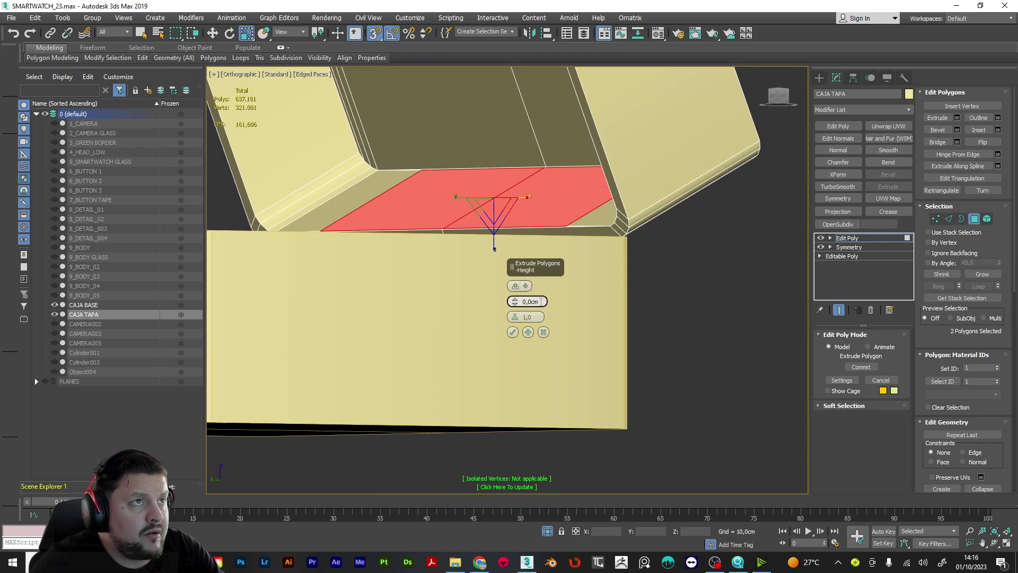
left_click_drag(518, 302, 515, 289)
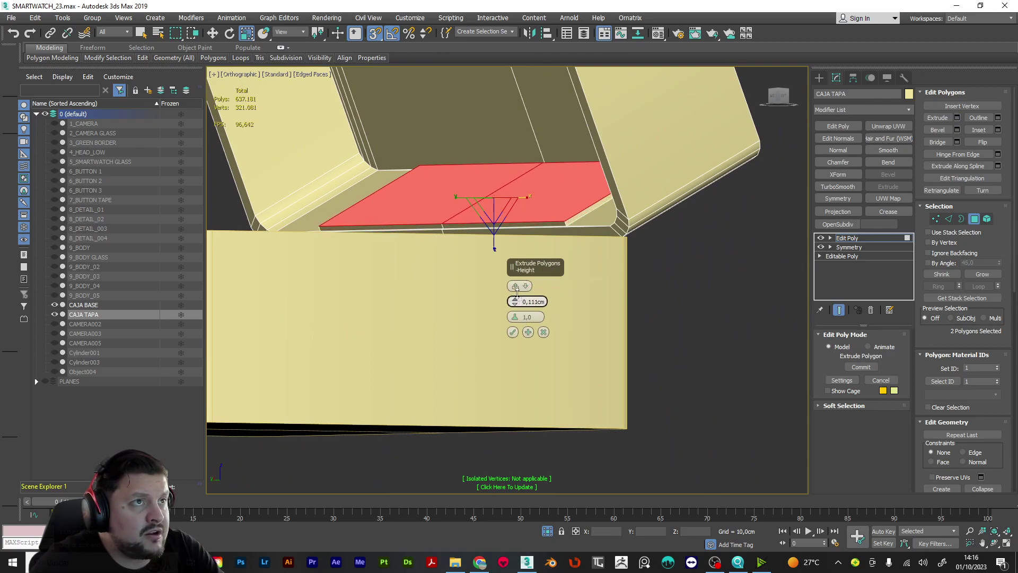
middle_click_drag(517, 293, 551, 250, "alt")
left_click(513, 330)
Target-weld the extruded panel's inner corner vertices to the wall vertices at both ends, tapering its sides into the lid
middle_click_drag(514, 330, 565, 236, "alt")
scroll(645, 165, "up", 6)
key("1")
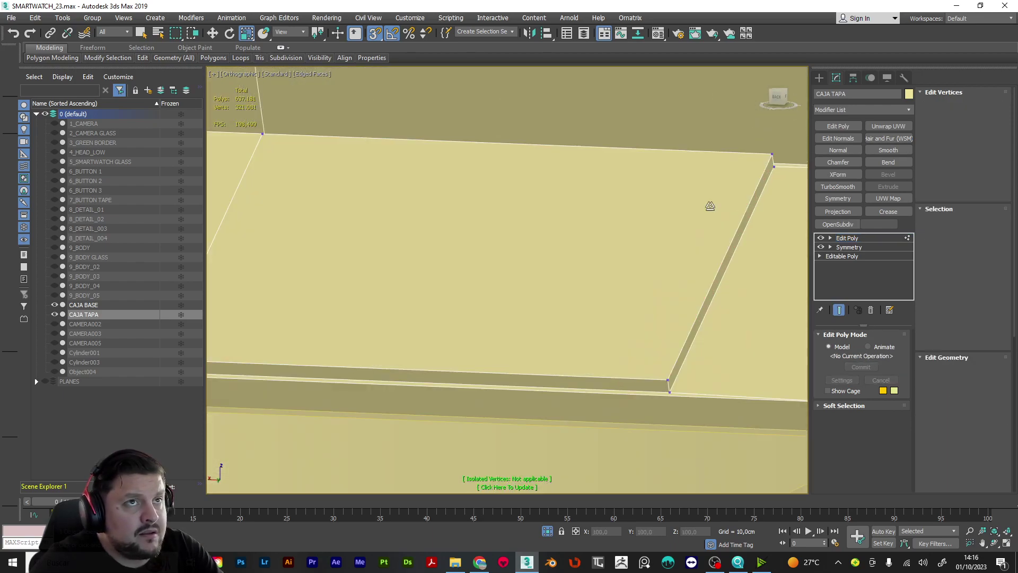
left_click(772, 155)
left_click(974, 125)
left_click(775, 166)
scroll(664, 214, "down", 5)
middle_click_drag(610, 220, 635, 224, "alt")
scroll(365, 256, "up", 4)
middle_click_drag(365, 256, 345, 234, "alt")
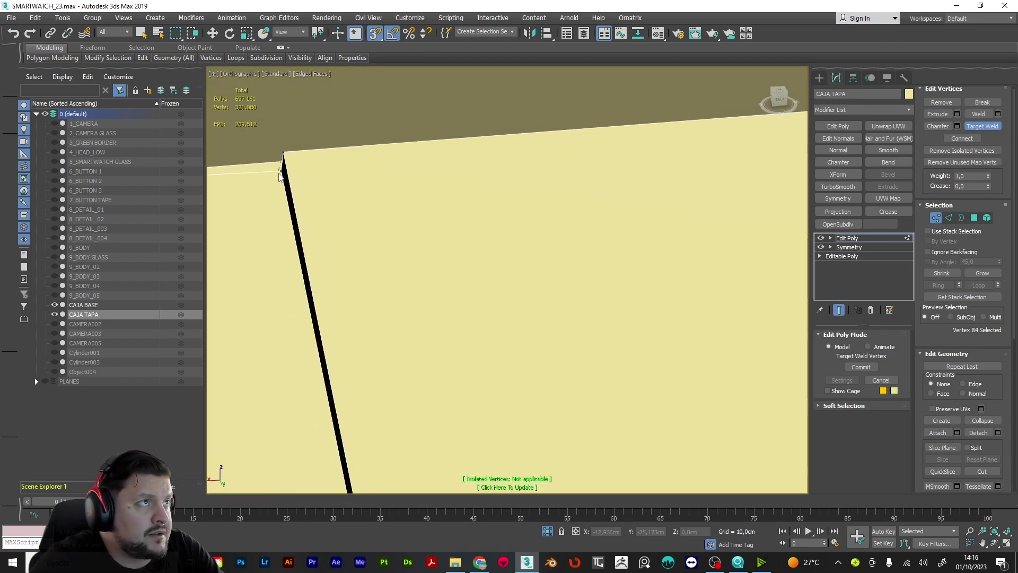
left_click(281, 170)
scroll(297, 208, "down", 8)
middle_click_drag(637, 272, 605, 269, "alt")
scroll(577, 268, "up", 4)
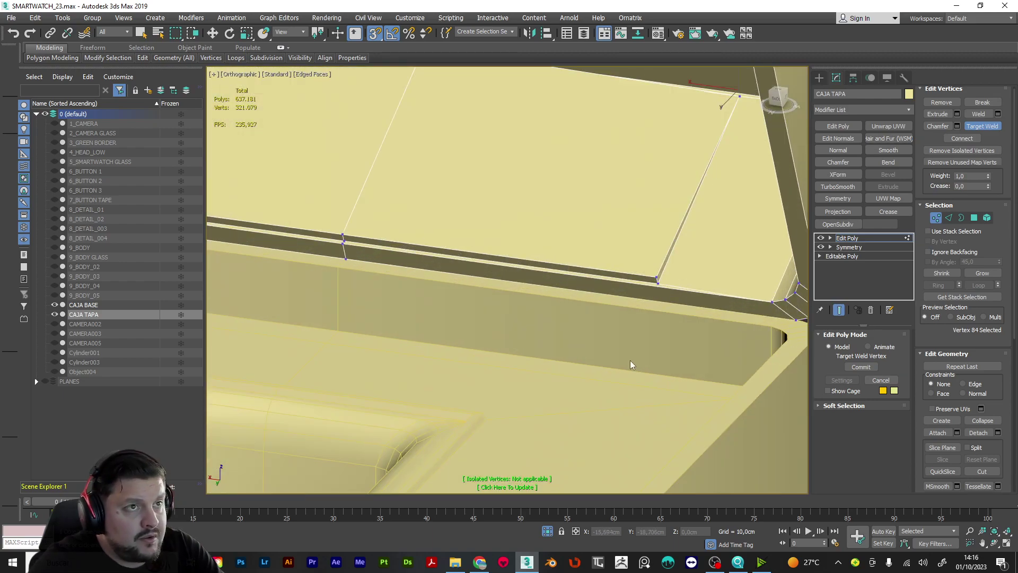
left_click(912, 237)
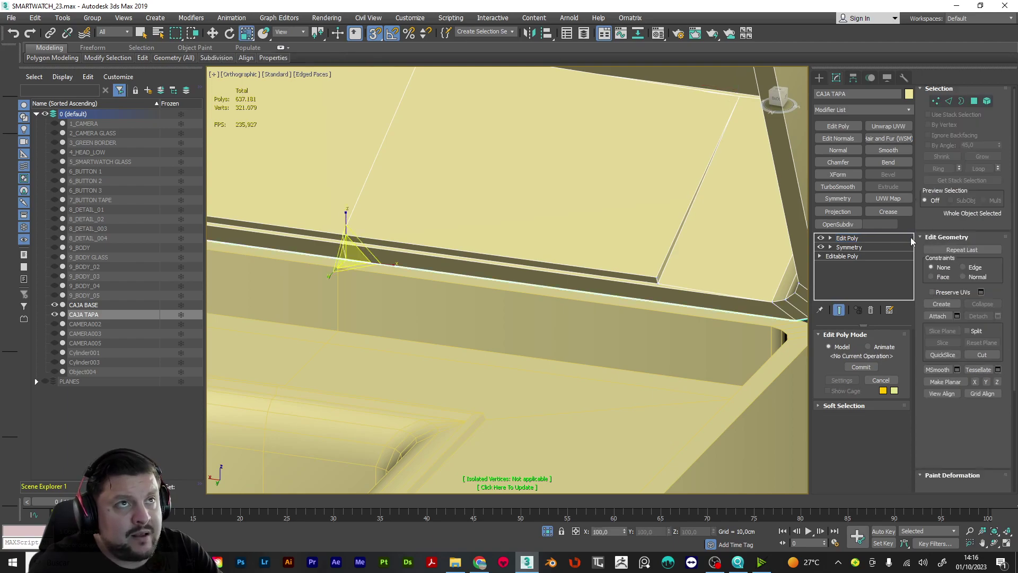
Select the box base and add an Edit Poly modifier above its uppermost Symmetry
left_click(648, 317)
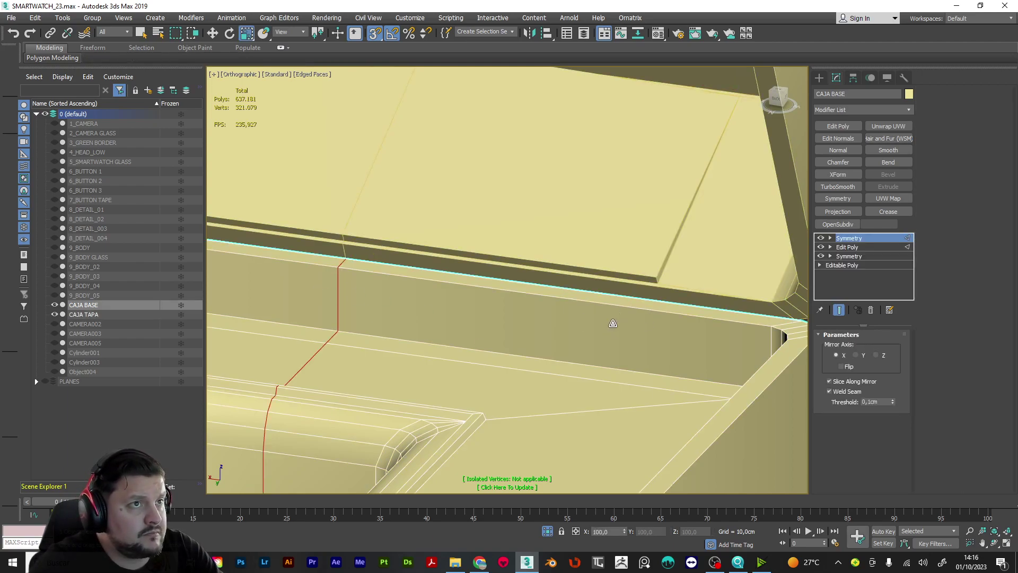
left_click(910, 249)
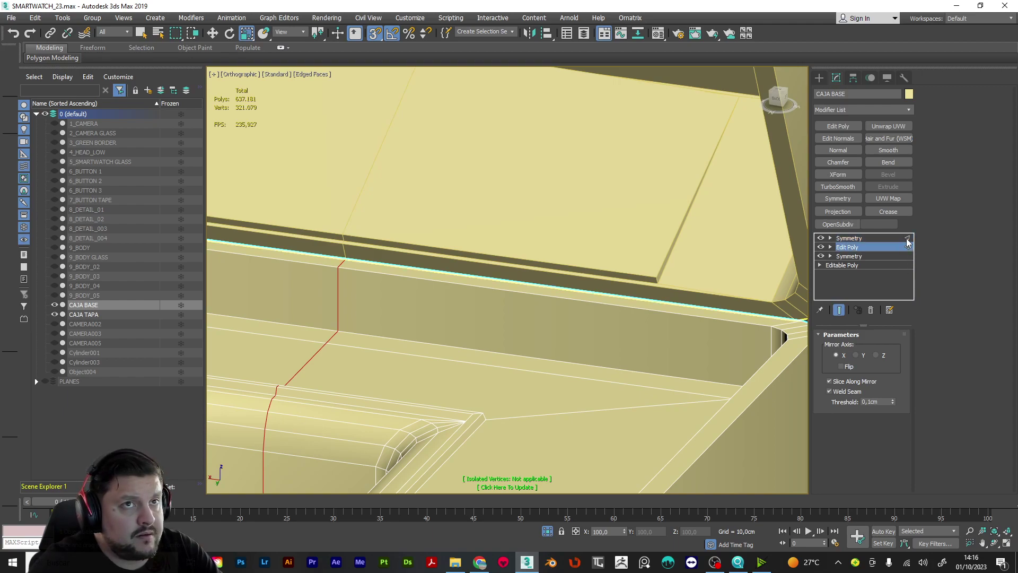
left_click(903, 238)
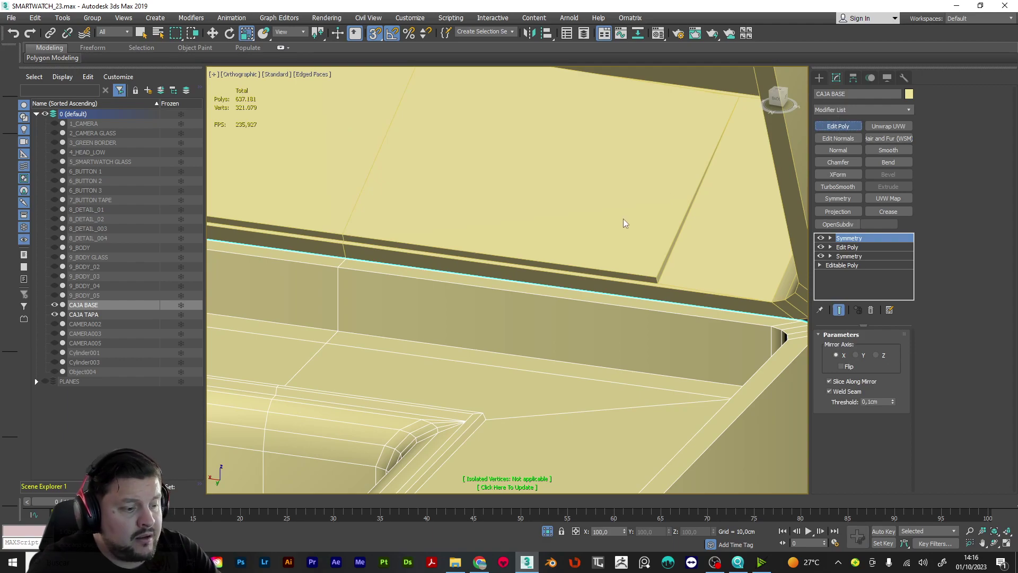
Select the two polygons of the base's inner wall below the lid hinge and inset them as one strip
key("2")
key("4")
left_click(617, 331)
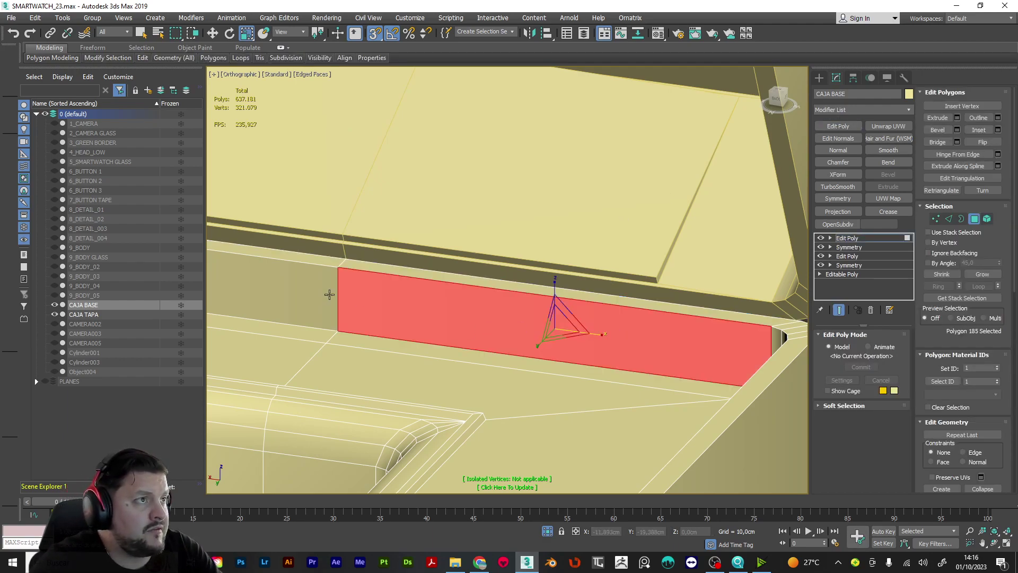
left_click(303, 287, "ctrl")
middle_click_drag(351, 294, 574, 273, "alt")
scroll(573, 274, "down", 1)
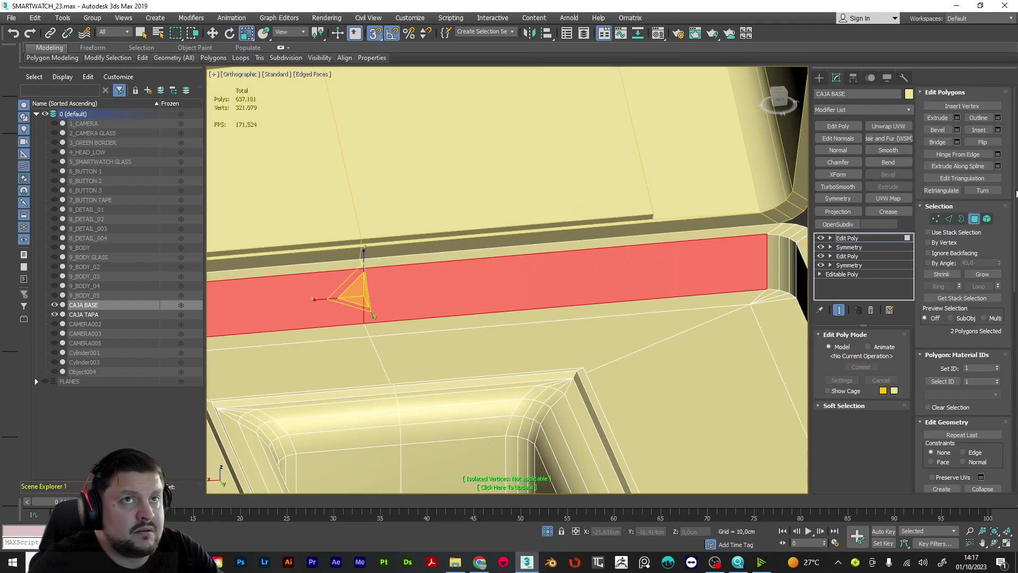
left_click(979, 130)
left_click_drag(739, 249, 740, 253)
right_click(740, 252)
Scale the inset strip on the base's inner wall narrower along its length to match the width of the lid's panel
left_click_drag(316, 300, 334, 296)
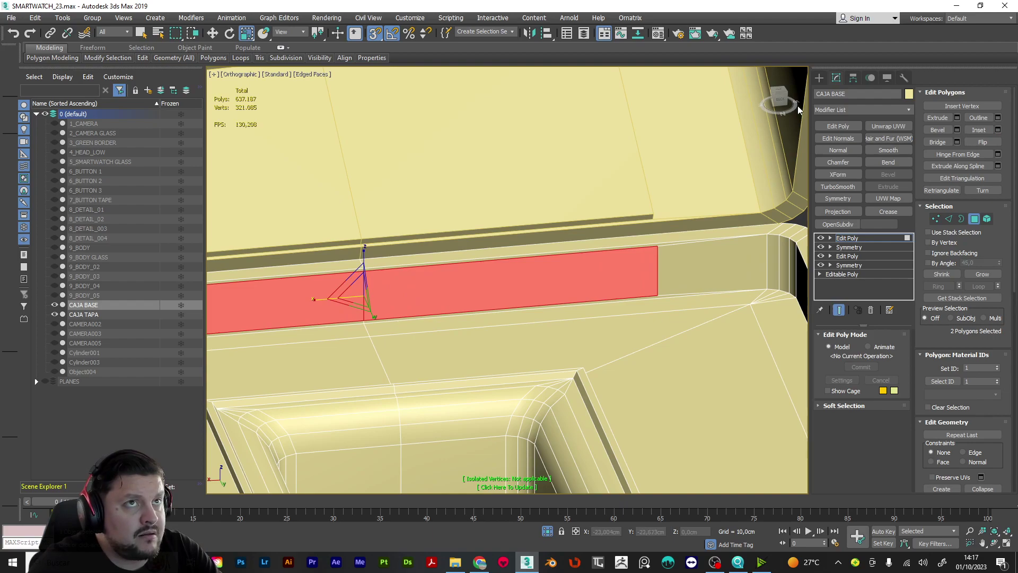
left_click(779, 99)
middle_click_drag(571, 248, 622, 239, "alt")
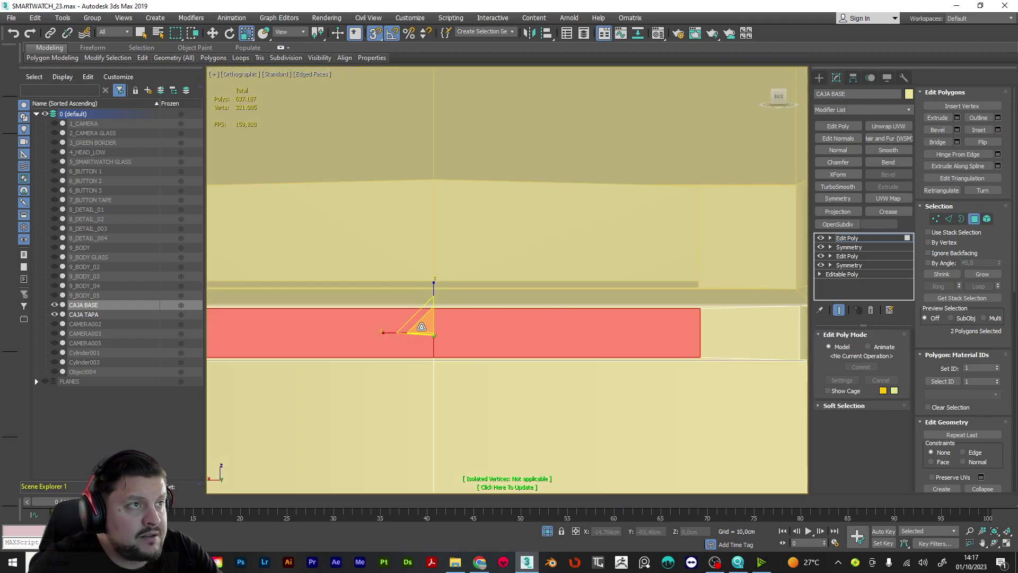
left_click_drag(382, 334, 386, 329)
Extrude the inset strip on the base's inner wall by 0.117 cm
middle_click_drag(486, 325, 530, 341, "alt")
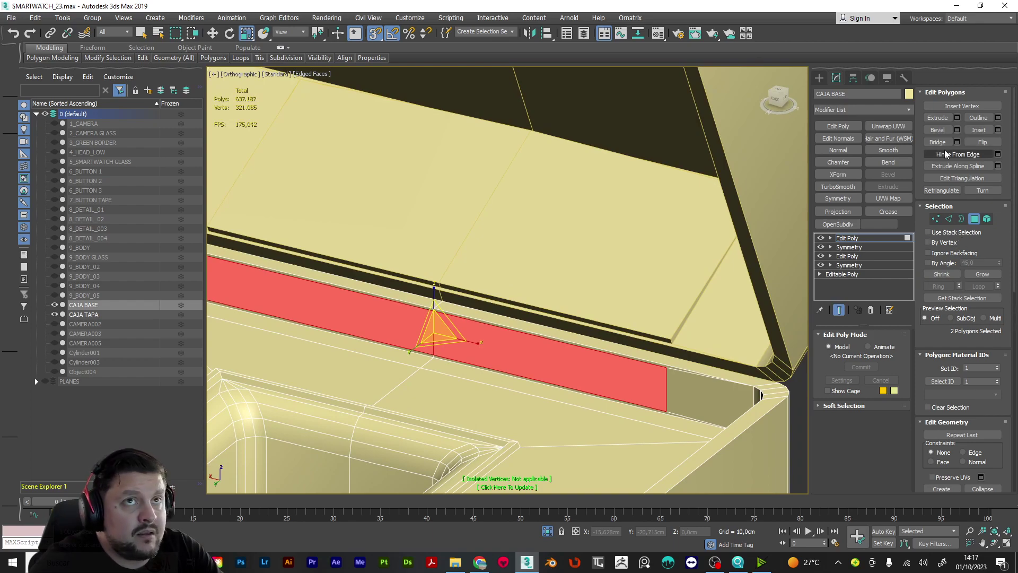
left_click(957, 118)
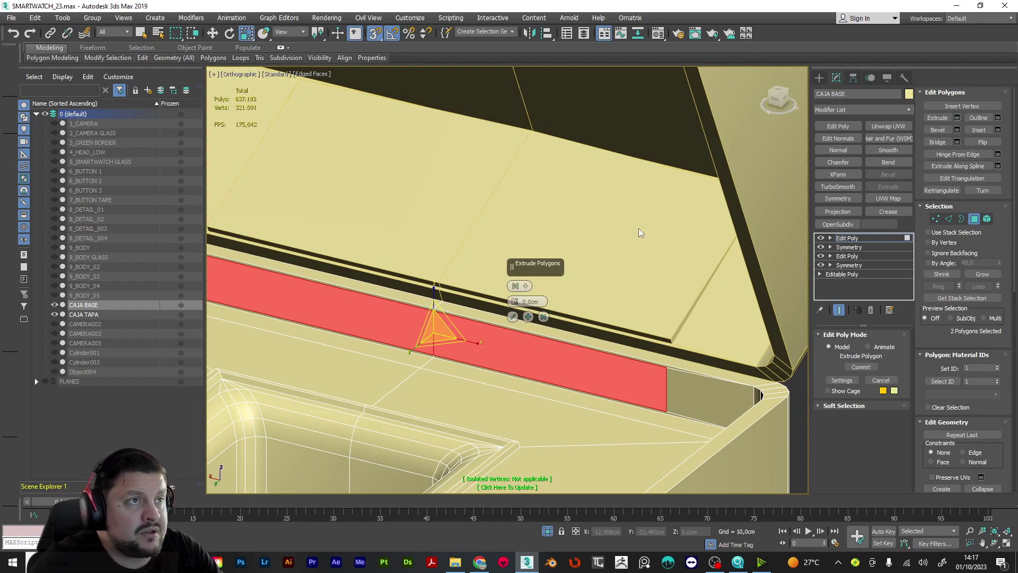
left_click(517, 286)
left_click(543, 310)
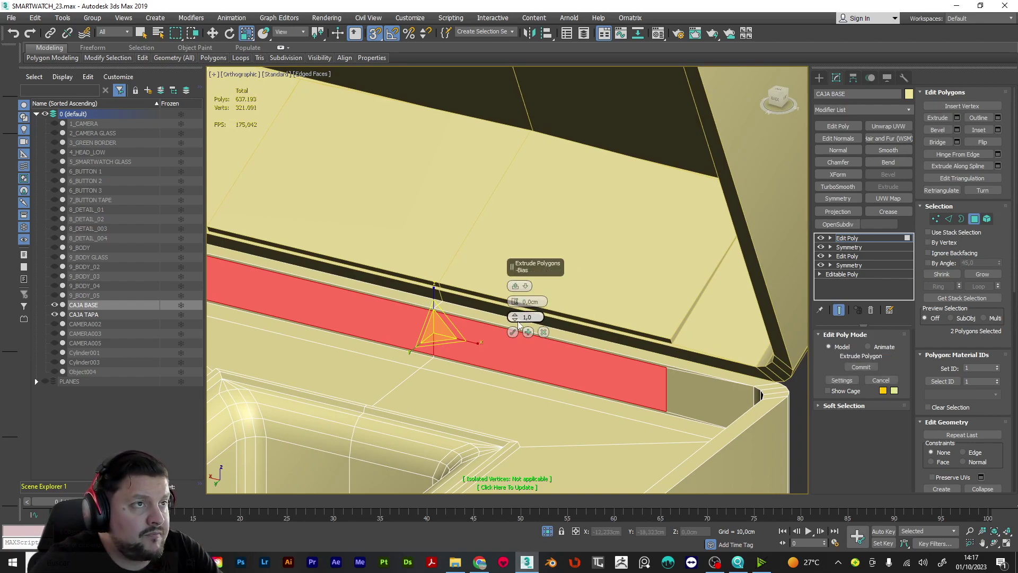
left_click_drag(517, 295, 518, 289)
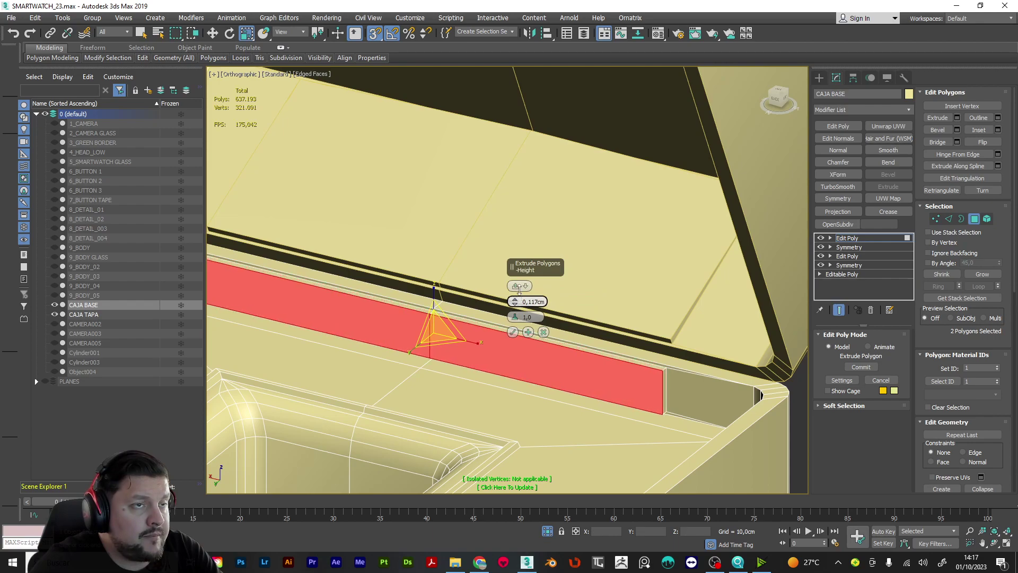
middle_click_drag(574, 324, 612, 323, "alt")
Target-weld the base panel's lower outer corner vertices to the adjoining wall vertices at both ends
key("1")
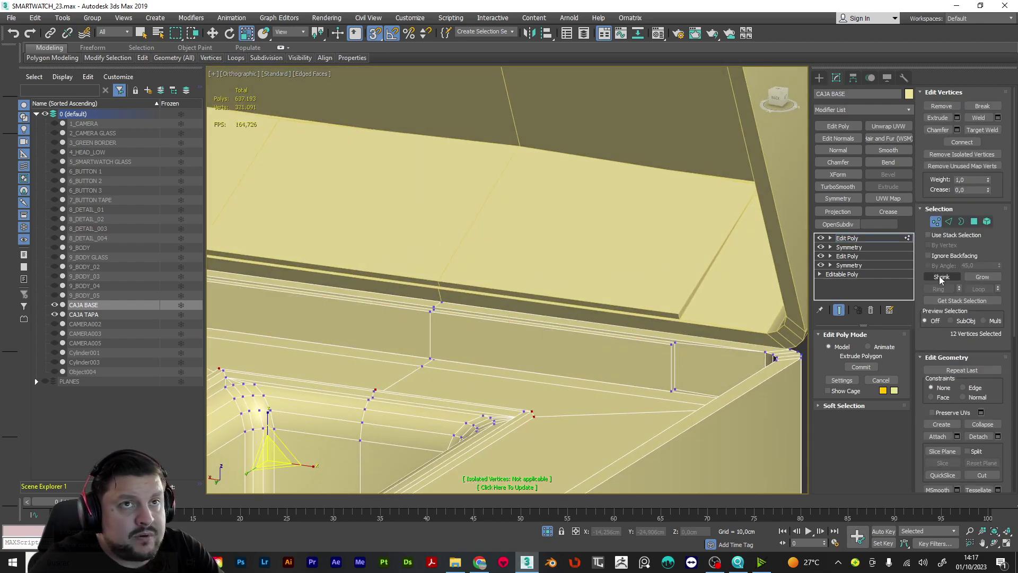
left_click(982, 130)
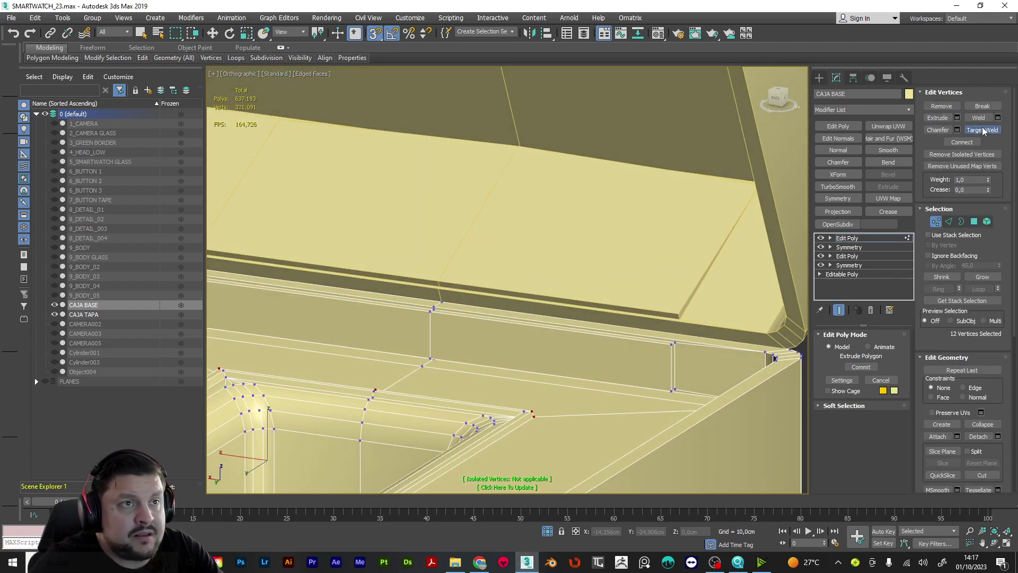
left_click(671, 391)
left_click(675, 390)
scroll(495, 359, "down", 5)
middle_click_drag(495, 359, 560, 359, "alt")
middle_click_drag(242, 376, 478, 372)
middle_click_drag(477, 372, 562, 351, "alt")
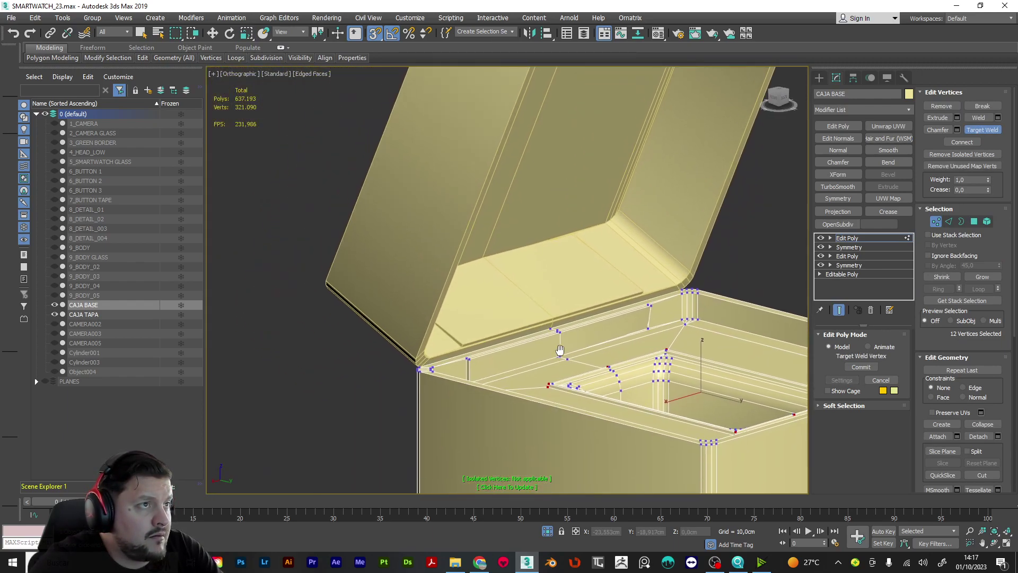
scroll(470, 377, "up", 3)
scroll(469, 380, "up", 3)
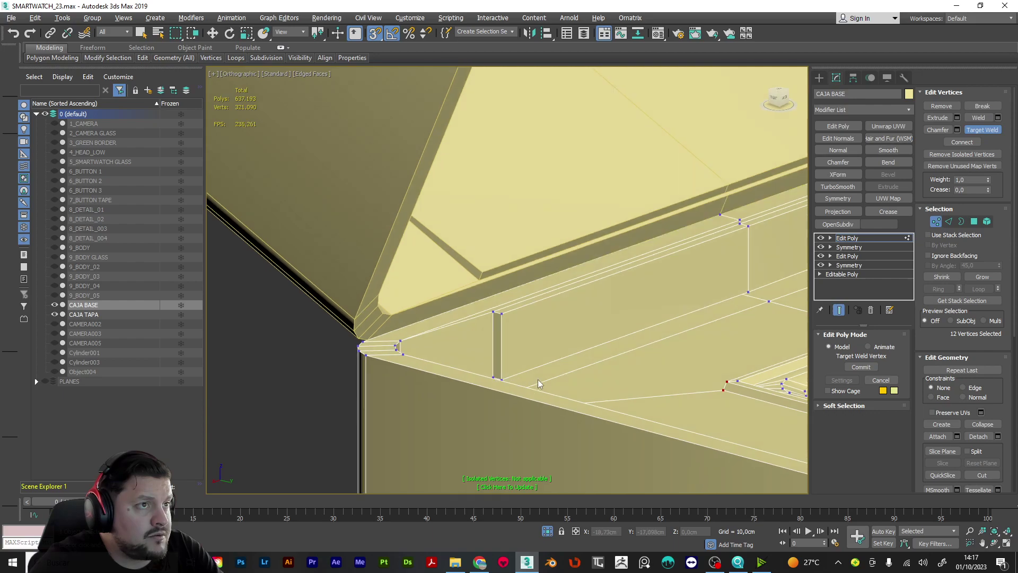
left_click(492, 377)
left_click(502, 379)
scroll(509, 371, "down", 6)
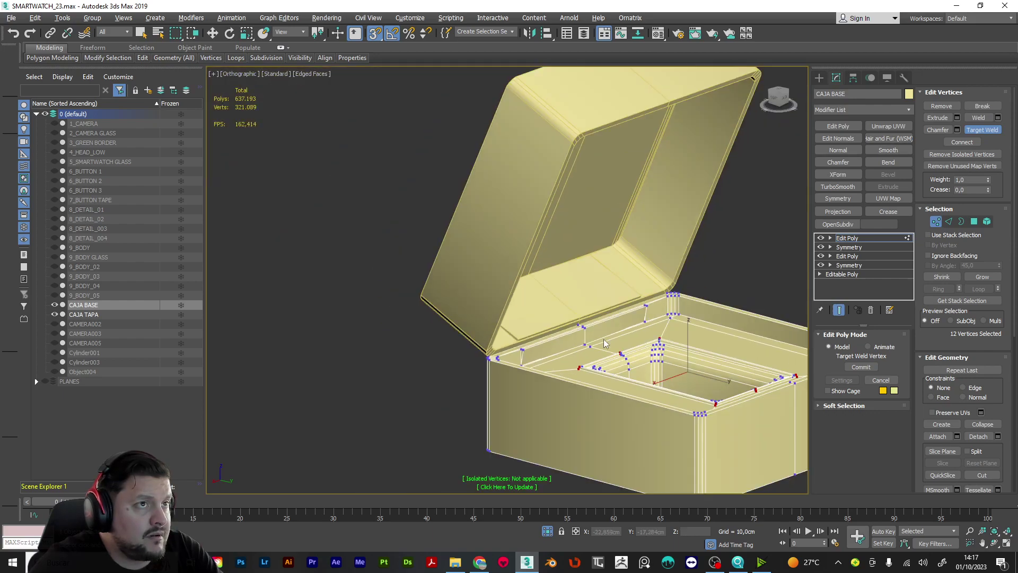
Remove the base's central edge loop, including the middle edges that run across the new hinge panel
middle_click_drag(625, 350, 580, 332, "alt")
right_click(705, 237)
key("2")
double_click(692, 256)
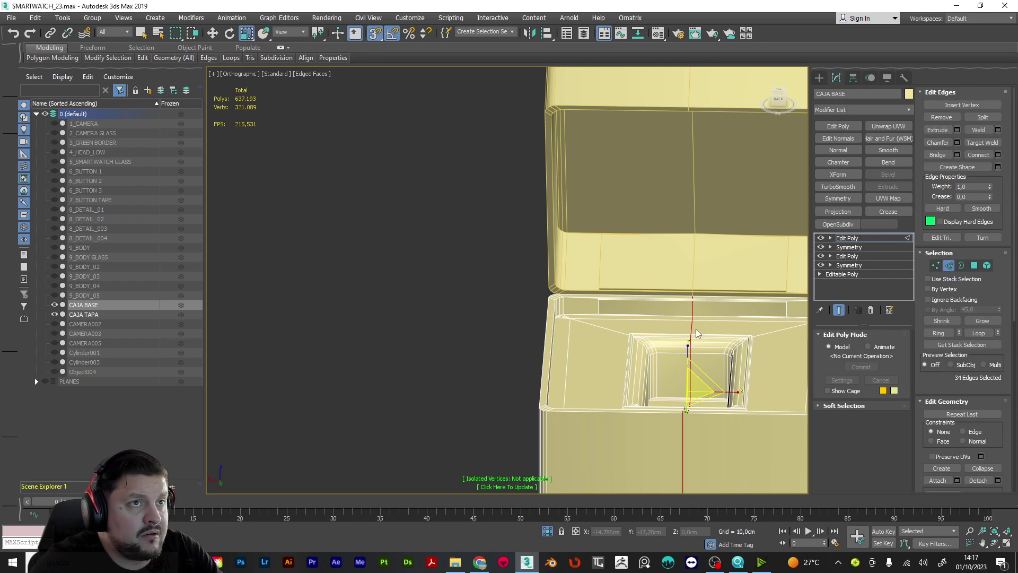
left_click(951, 118)
middle_click_drag(687, 320, 632, 337, "alt")
scroll(615, 298, "up", 5)
key("ctrl+z")
middle_click_drag(618, 302, 685, 312, "alt")
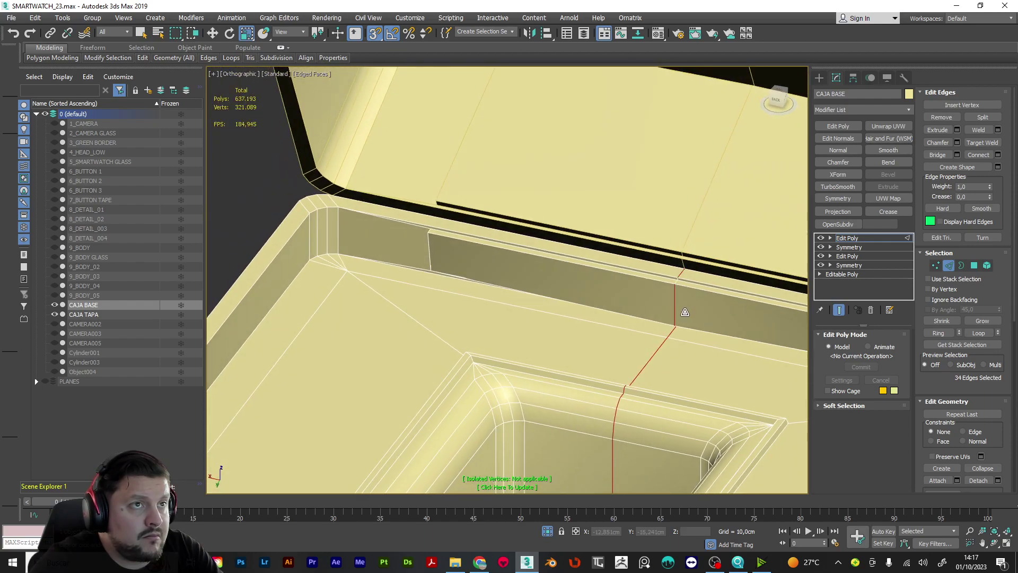
left_click(674, 306, "ctrl")
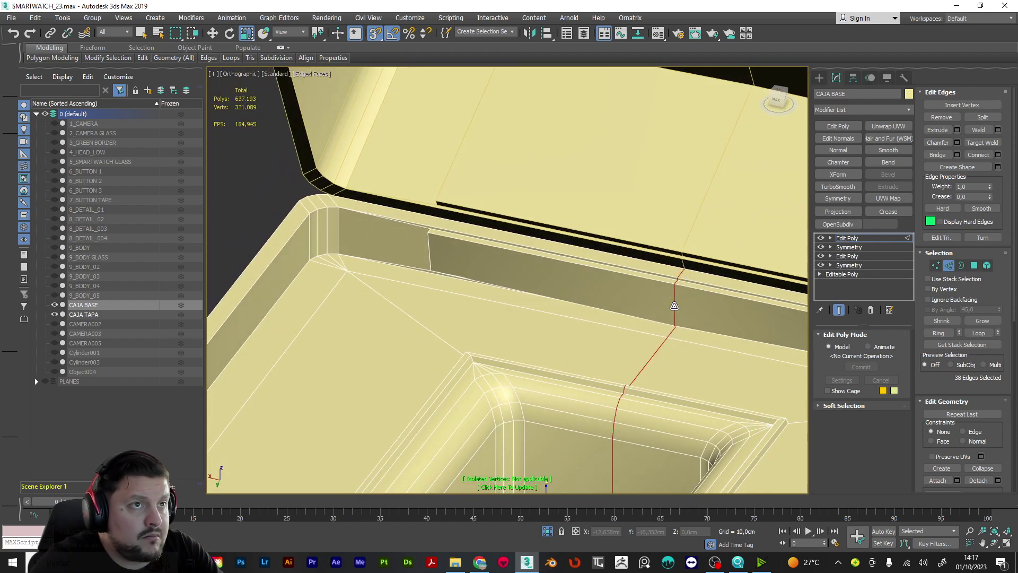
left_click(941, 118)
middle_click_drag(709, 247, 576, 308, "alt")
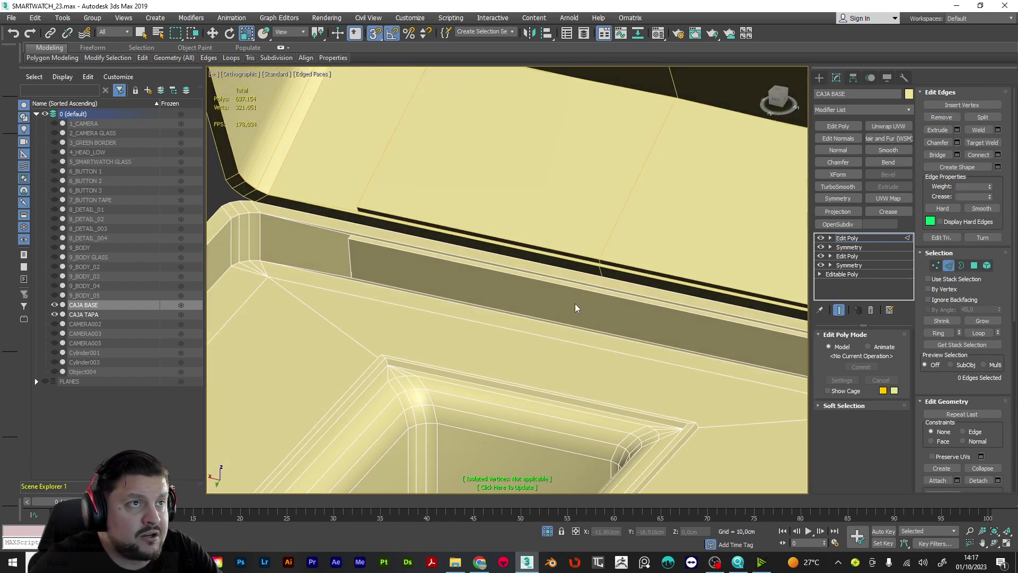
Select the lid and remove its central edge loop, including the middle edges across its hinge panel
left_click(905, 239)
left_click(606, 192)
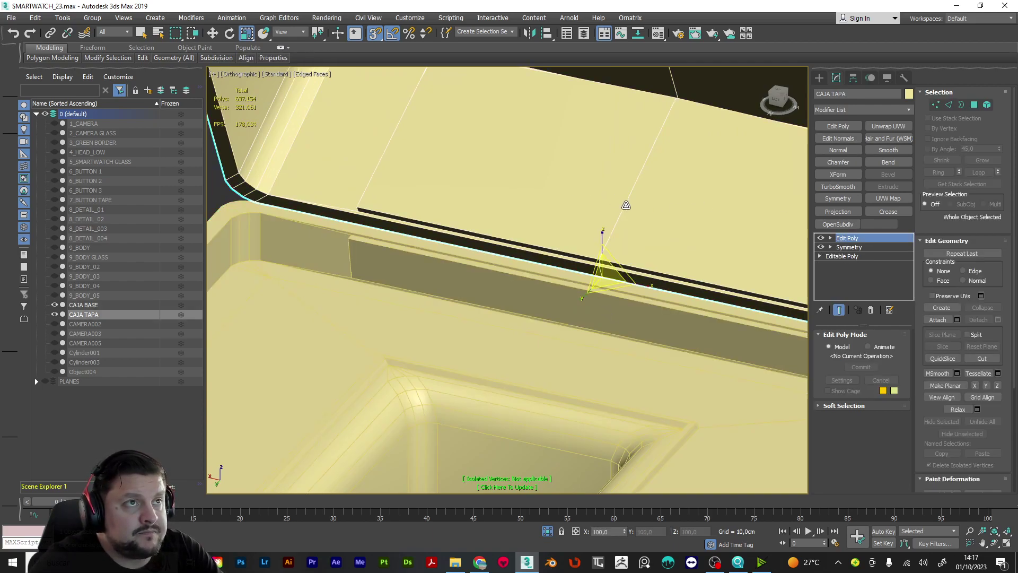
key("2")
double_click(625, 205)
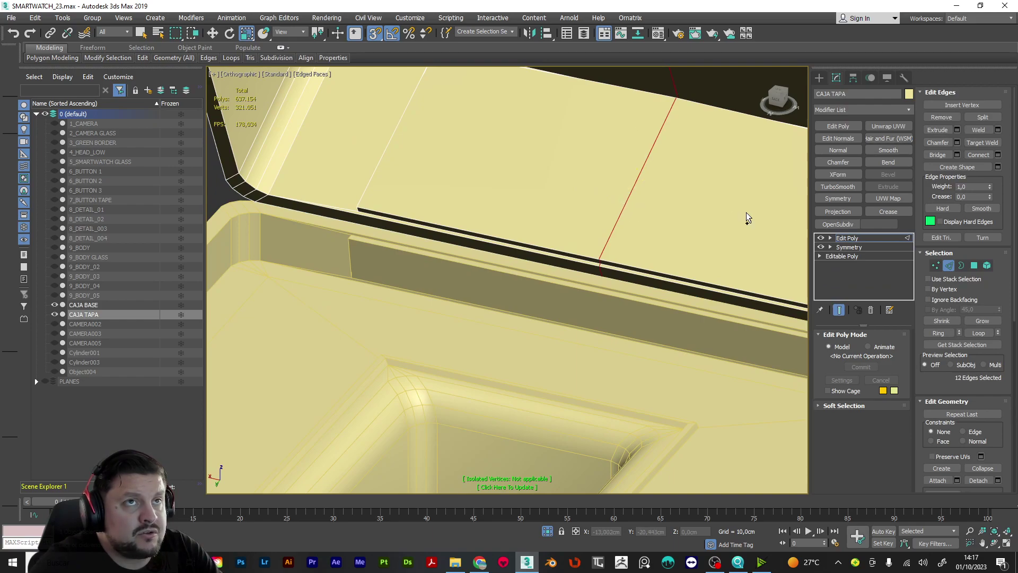
left_click(935, 117)
middle_click_drag(676, 200, 586, 264, "alt")
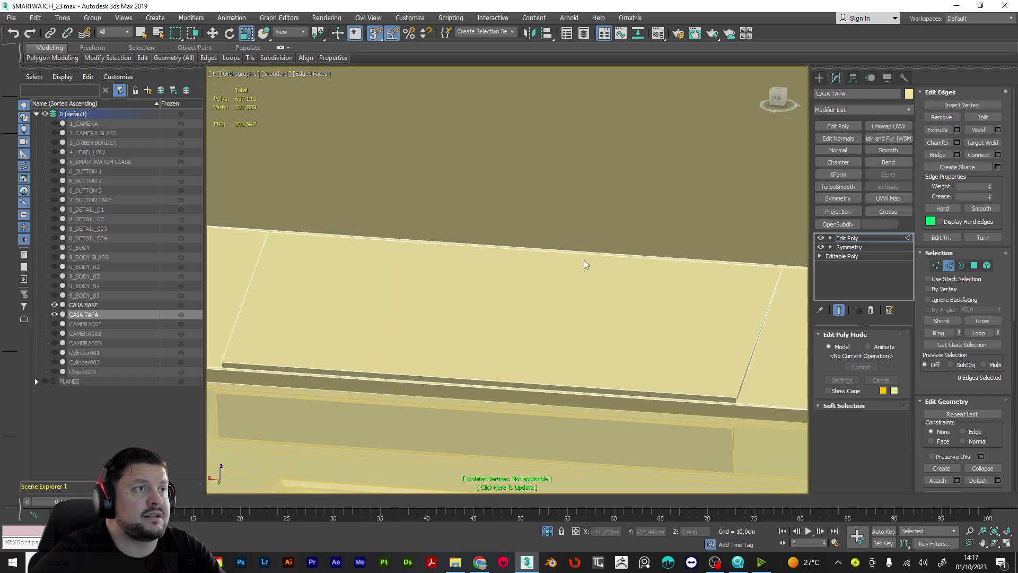
Select the box base and attach the lid to it as one object
middle_click_drag(603, 273, 548, 304, "alt")
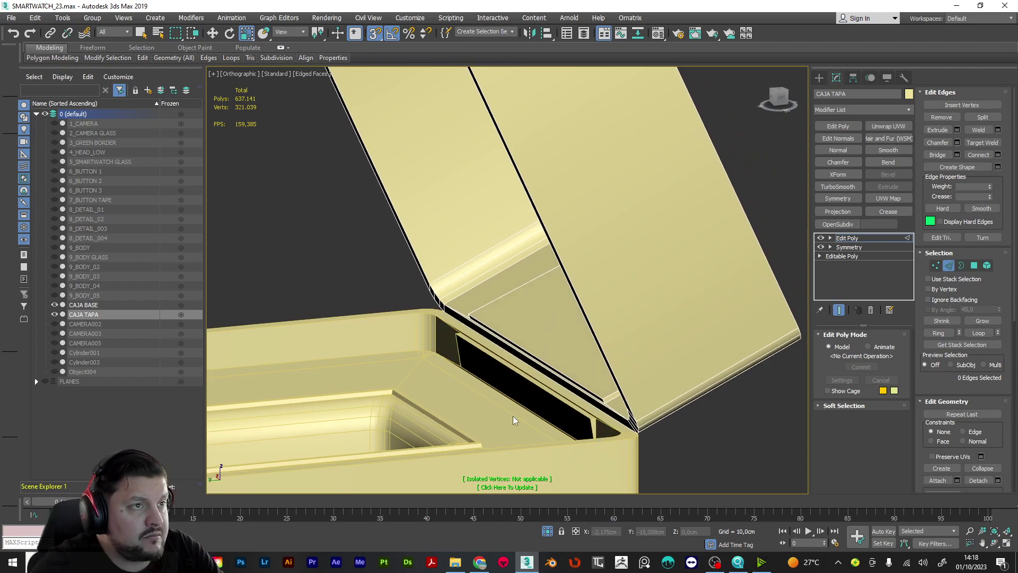
left_click(908, 237)
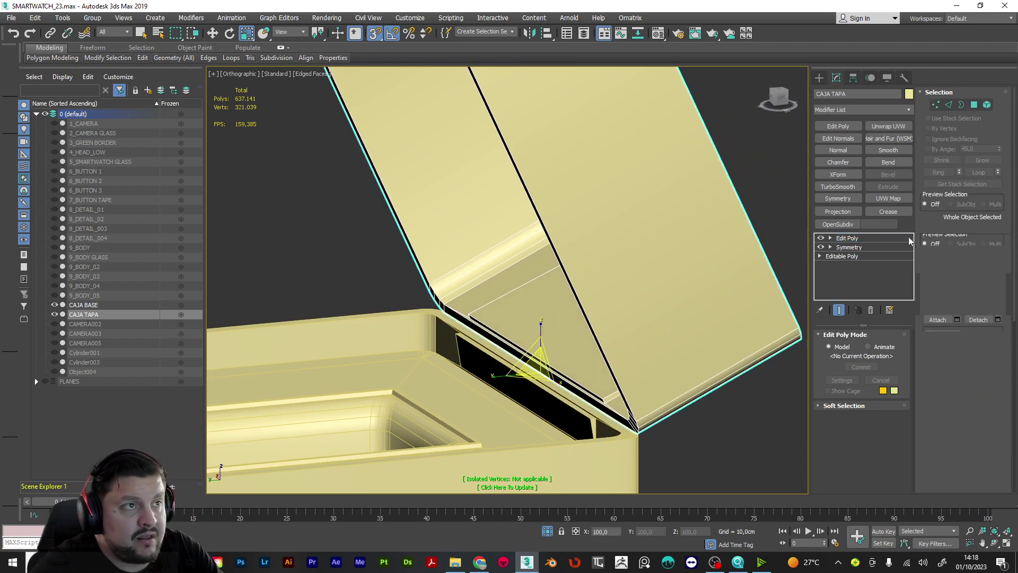
left_click(496, 418)
scroll(940, 403, "down", 3)
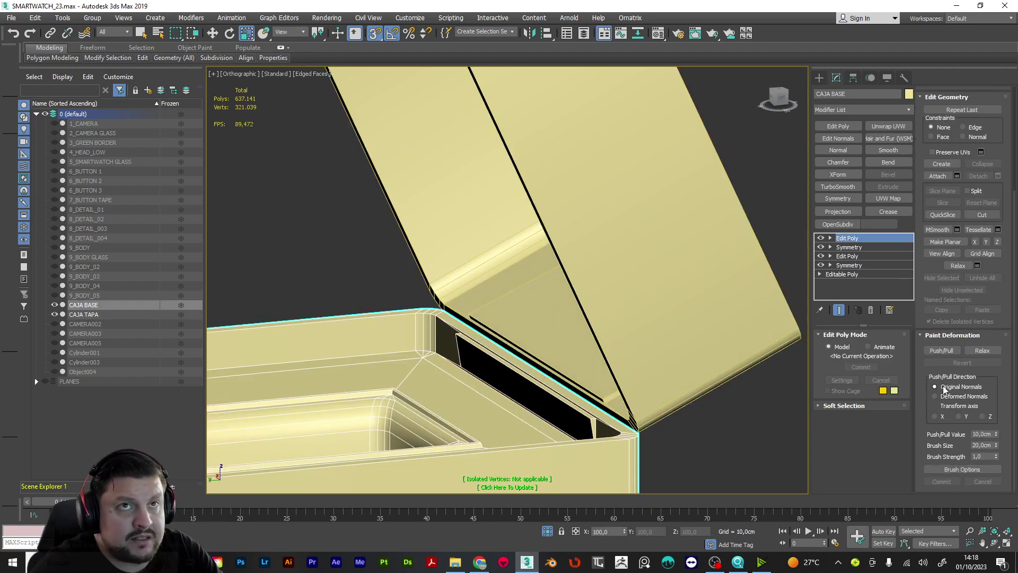
left_click(946, 177)
left_click(711, 202)
Extrude the facing long side polygons of the lid and base hinge panels by 0.234 cm and delete those two end polygons
scroll(628, 304, "up", 4)
scroll(628, 304, "up", 4)
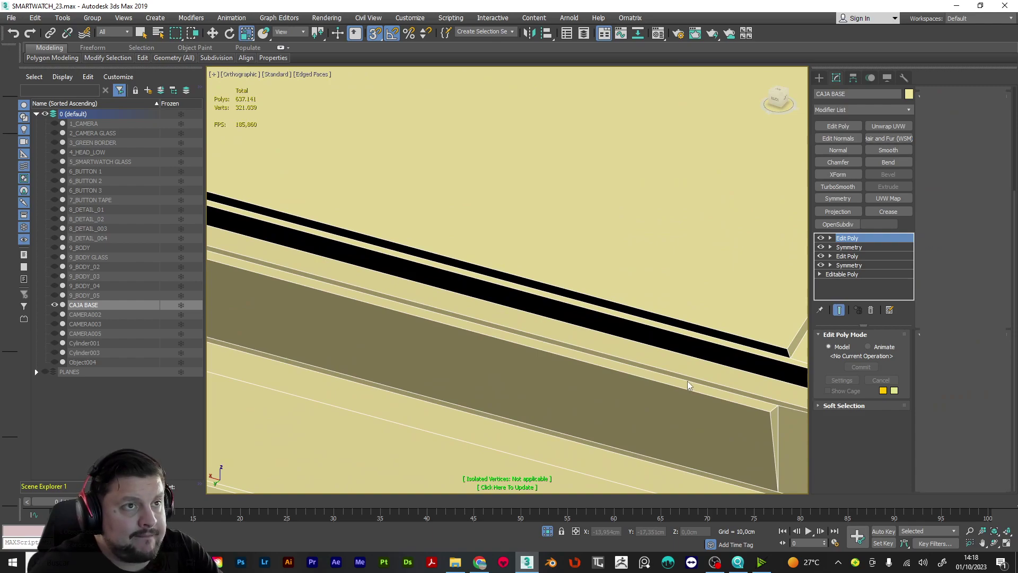
key("4")
left_click(696, 348)
left_click(705, 329)
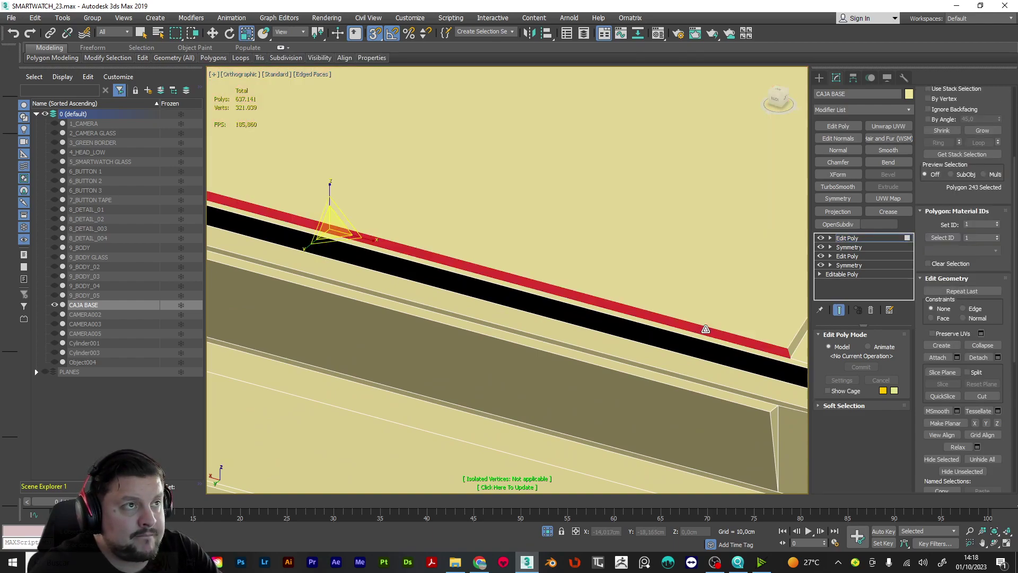
left_click(690, 388, "ctrl")
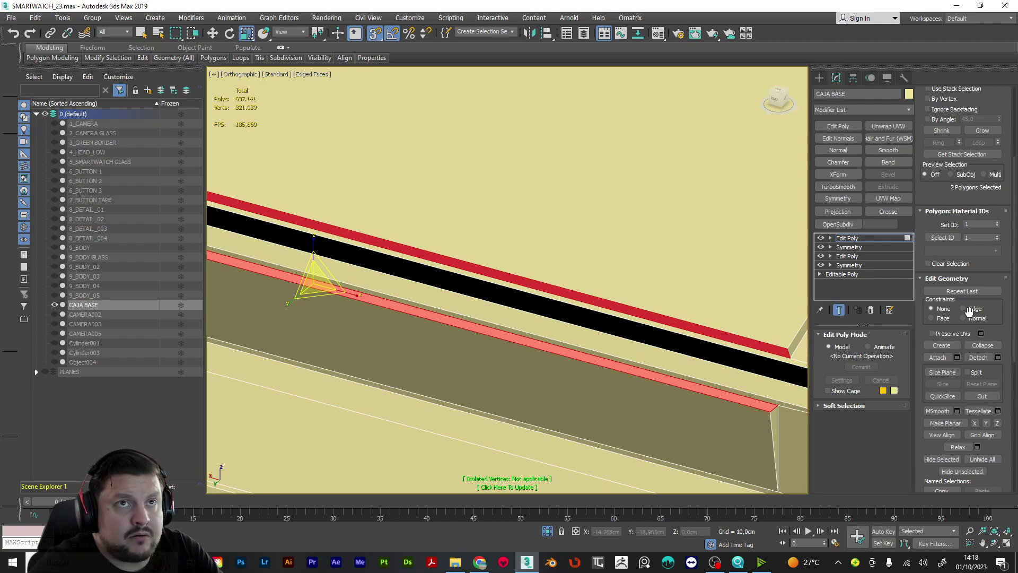
scroll(954, 287, "up", 5)
left_click(957, 118)
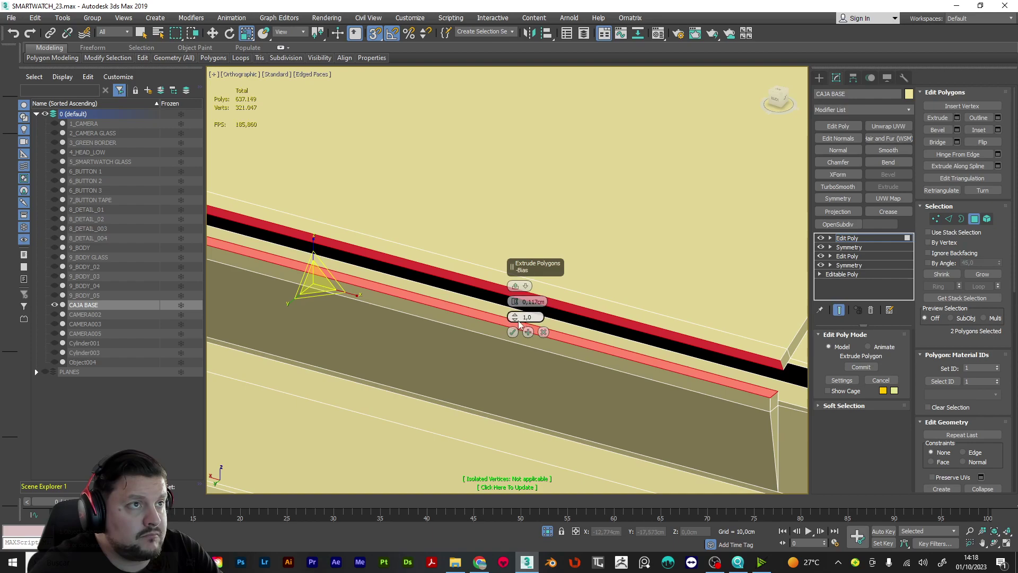
left_click_drag(515, 303, 520, 282)
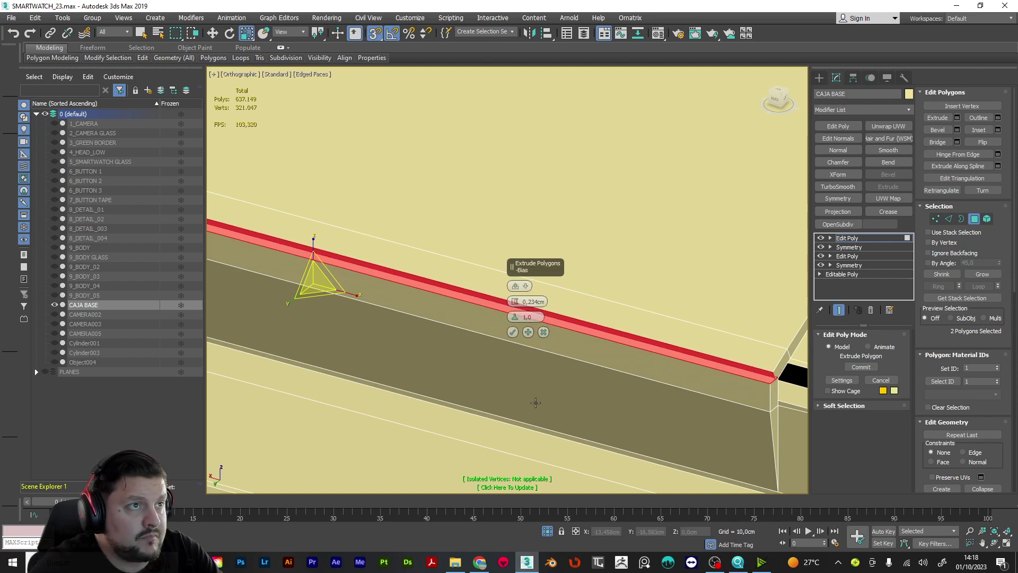
left_click(513, 332)
scroll(698, 327, "up", 3)
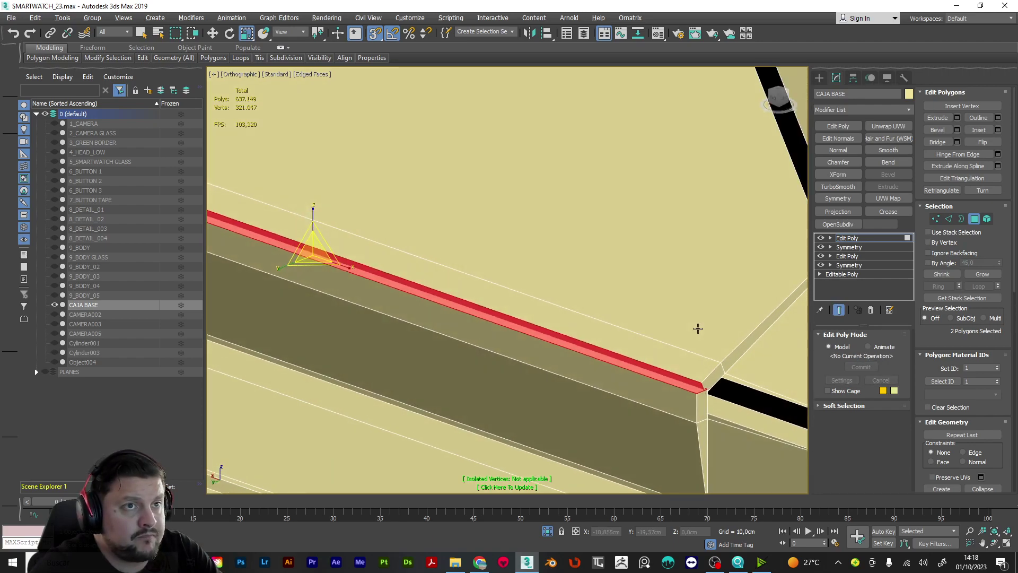
key("ctrl+d")
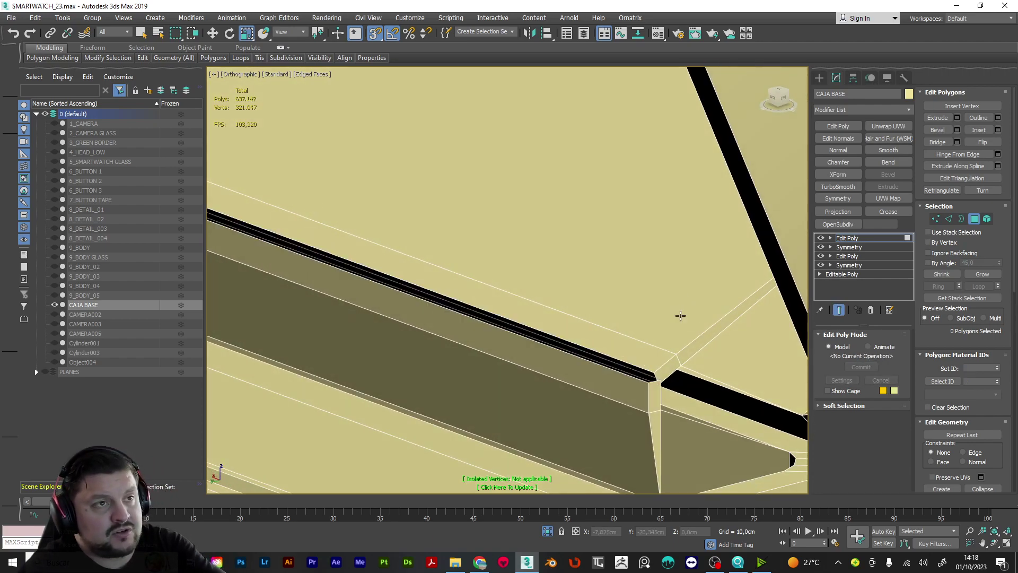
Weld a pair of meeting lid and base vertices at one end of the hinge strip with a 0.1 cm threshold
scroll(688, 389, "up", 3)
key("1")
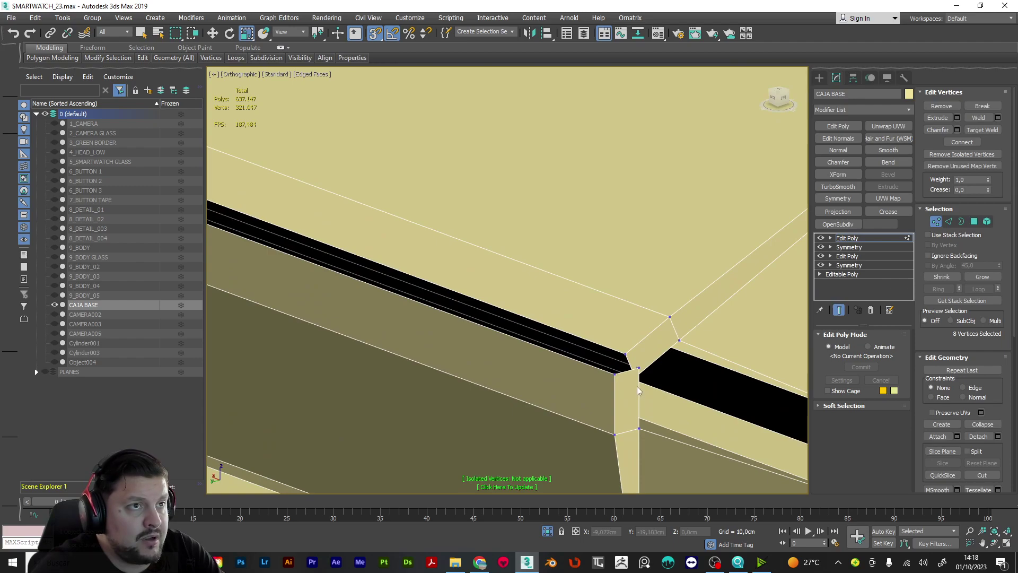
left_click(634, 377)
left_click(639, 368, "ctrl")
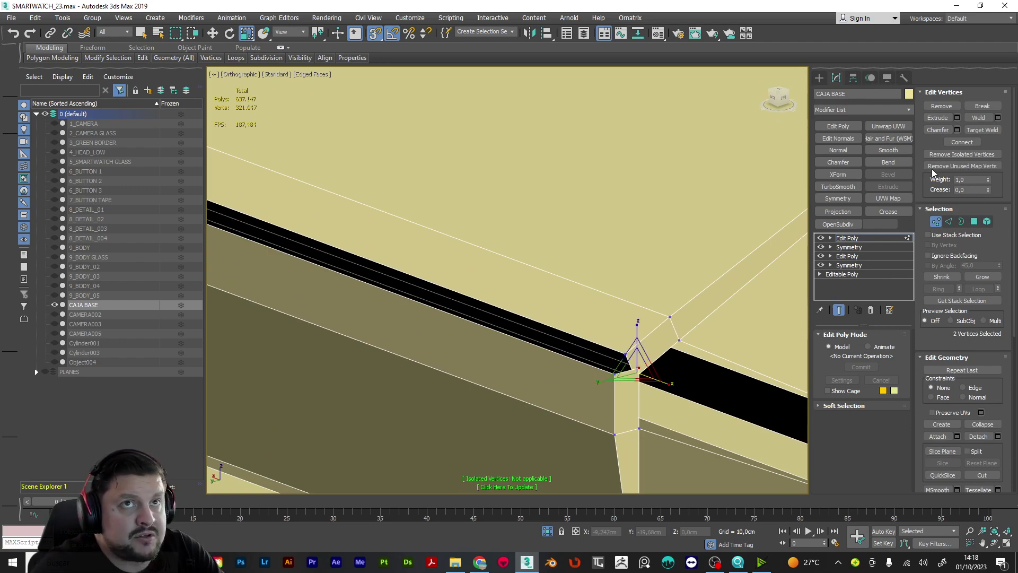
left_click(997, 118)
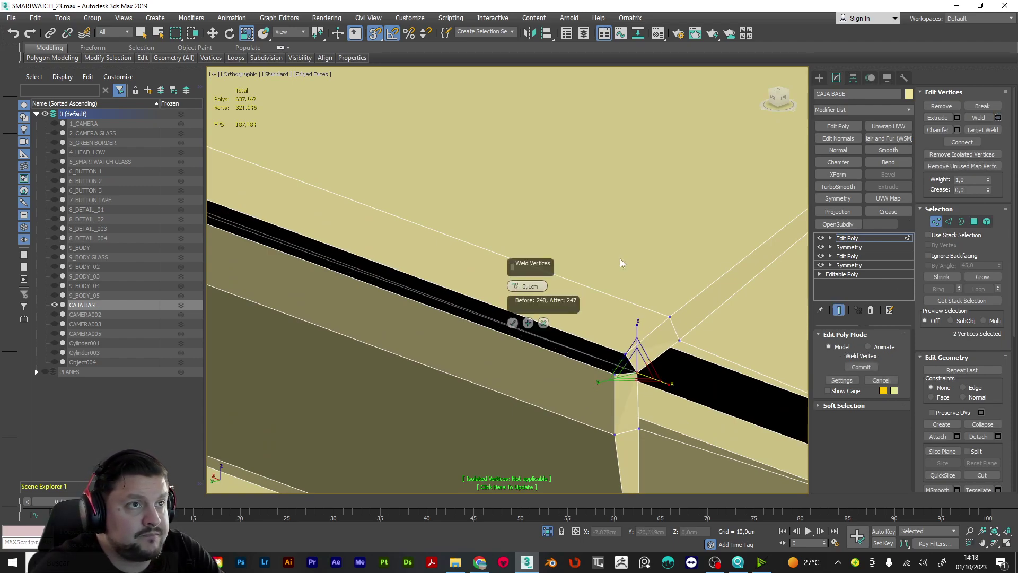
left_click(513, 322)
Weld both pairs of meeting lid and base vertices at the opposite end of the hinge strip
scroll(527, 335, "down", 8)
middle_click_drag(528, 337, 612, 330, "alt")
scroll(361, 422, "up", 8)
middle_click_drag(391, 393, 443, 387, "alt")
left_click_drag(459, 365, 460, 366)
left_click(978, 117)
left_click(480, 384)
left_click(465, 354, "ctrl")
left_click(979, 118)
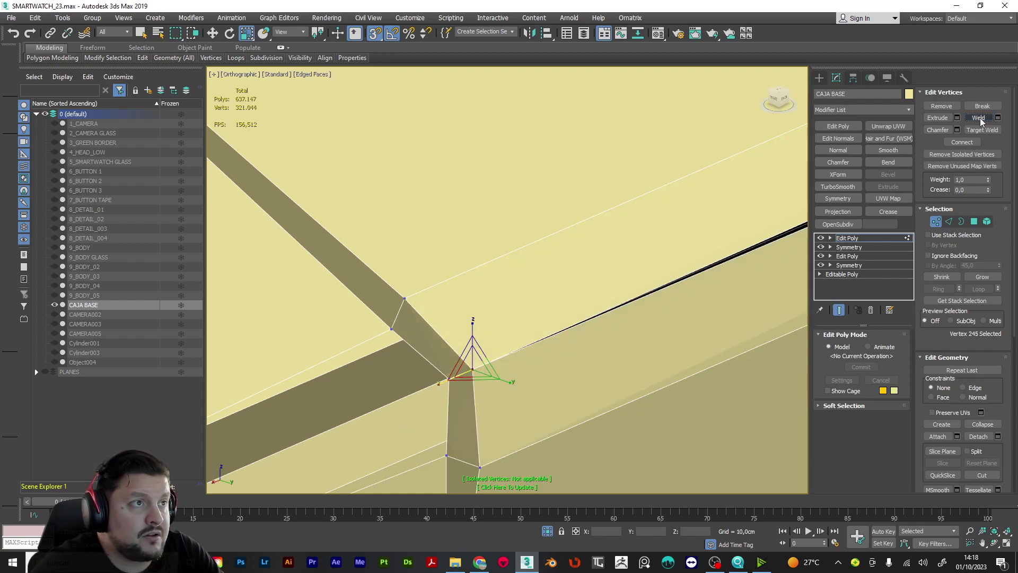
middle_click_drag(454, 419, 549, 332, "alt")
scroll(549, 334, "down", 4)
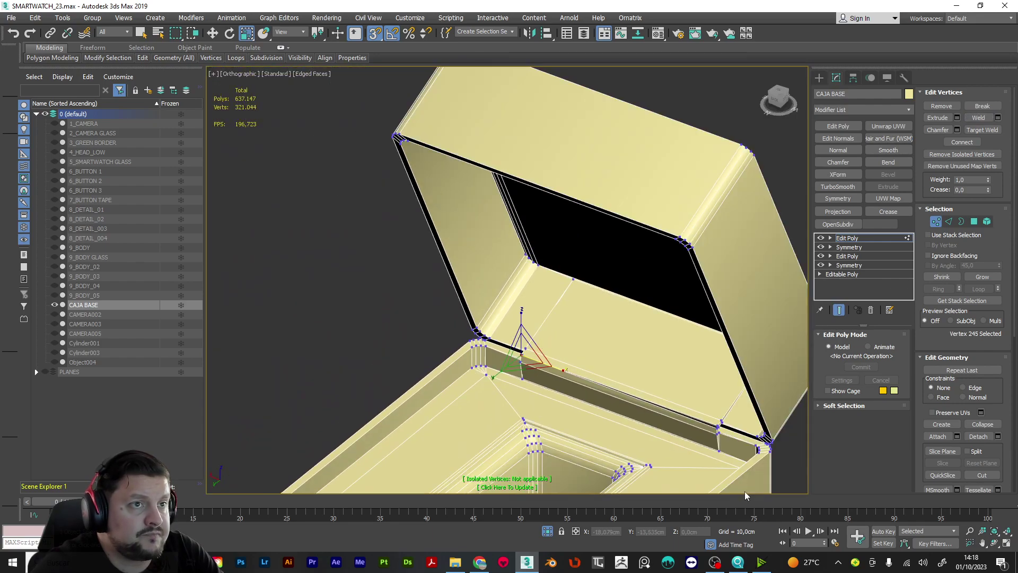
Weld the remaining pair of meeting lid and base vertices at the inner end of the hinge strip
scroll(676, 424, "up", 6)
middle_click_drag(676, 424, 609, 352)
scroll(684, 344, "up", 3)
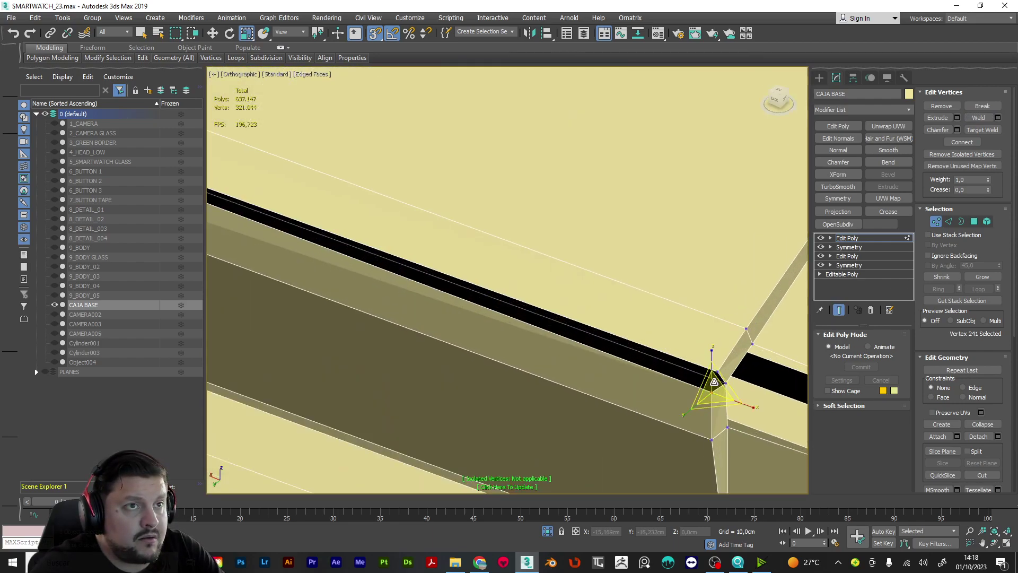
left_click(717, 372, "ctrl")
left_click(977, 117)
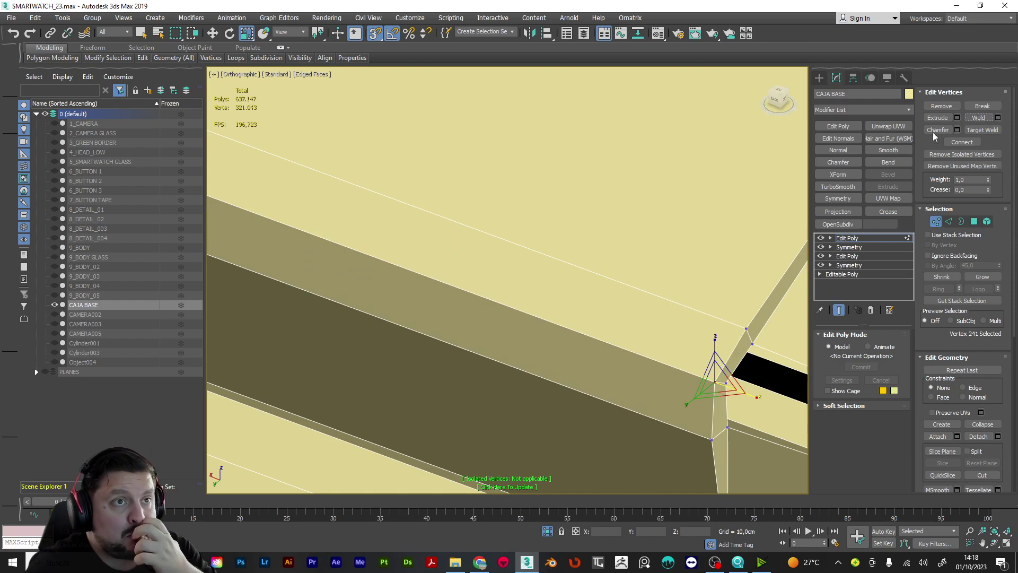
Round the hinge fold between lid and base by chamfering its lengthwise edges twice
middle_click_drag(669, 335, 692, 335, "alt")
key("2")
double_click(660, 349)
left_click(944, 141)
left_click_drag(600, 348, 606, 366)
scroll(608, 365, "down", 7)
middle_click_drag(607, 365, 577, 343, "alt")
scroll(557, 335, "up", 5)
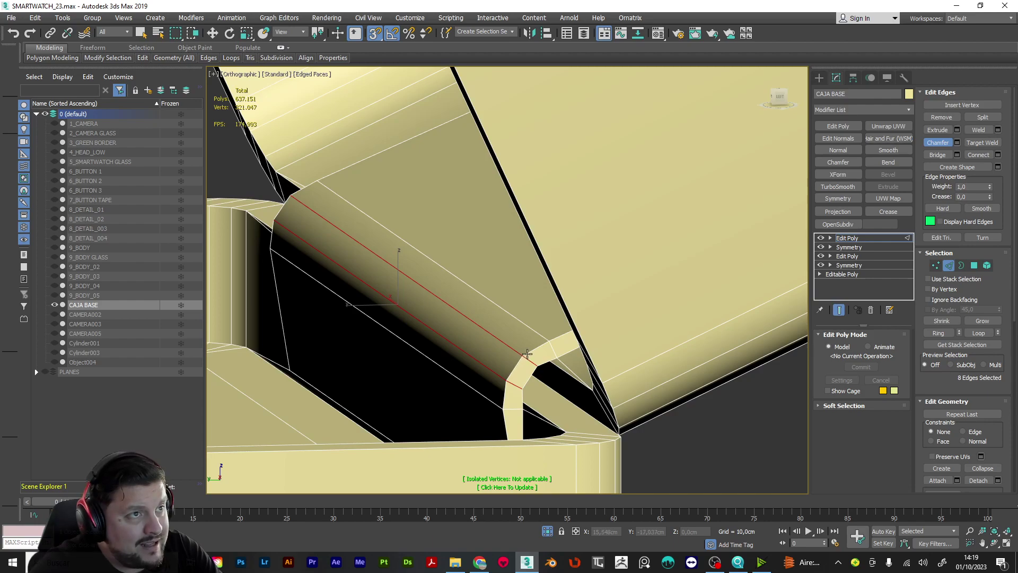
left_click_drag(502, 343, 500, 351)
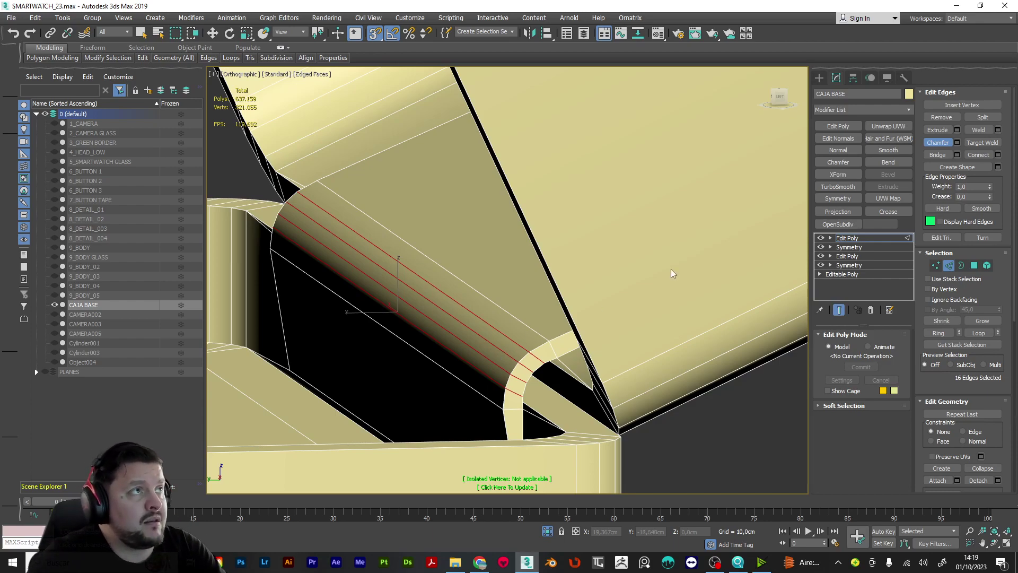
left_click(901, 238)
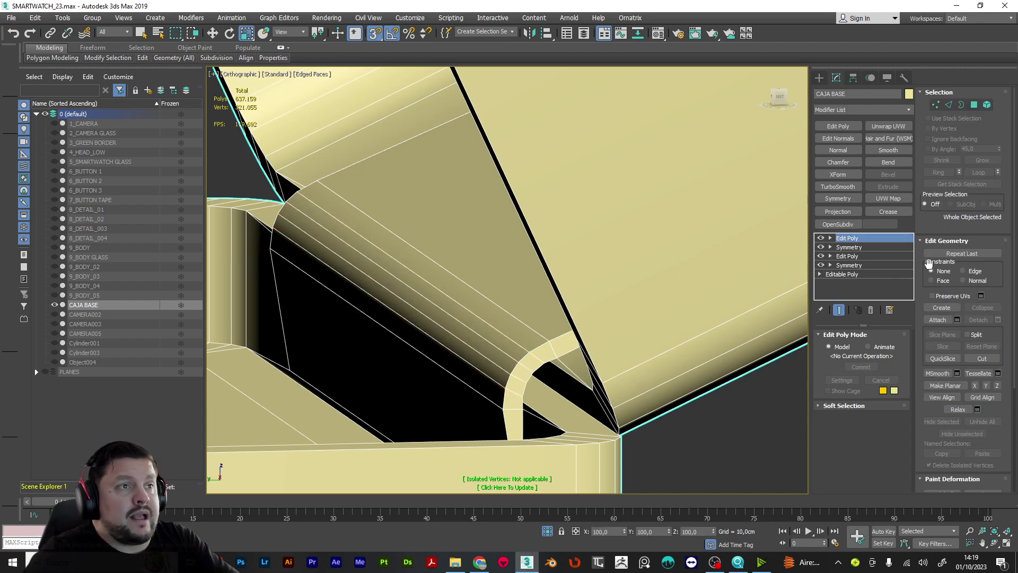
Collapse the box's entire modifier stack into a single Editable Poly
scroll(481, 248, "down", 10)
mouse_move(480, 248)
middle_mouse_down("alt")
mouse_move(493, 275)
mouse_move(509, 252)
mouse_move(592, 226)
mouse_move(479, 230)
mouse_move(450, 213)
mouse_move(474, 229)
middle_mouse_up("alt")
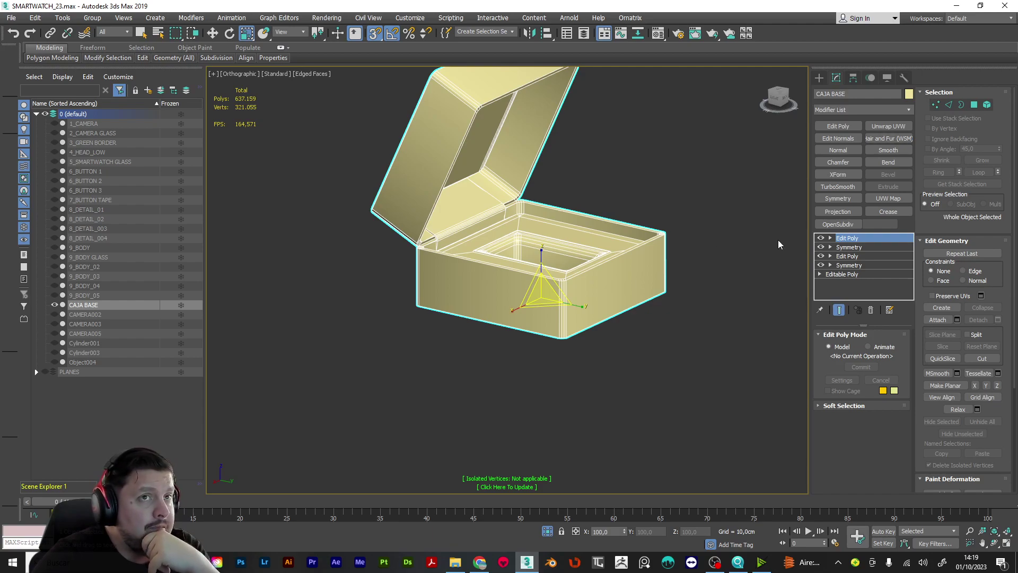
right_click(840, 241)
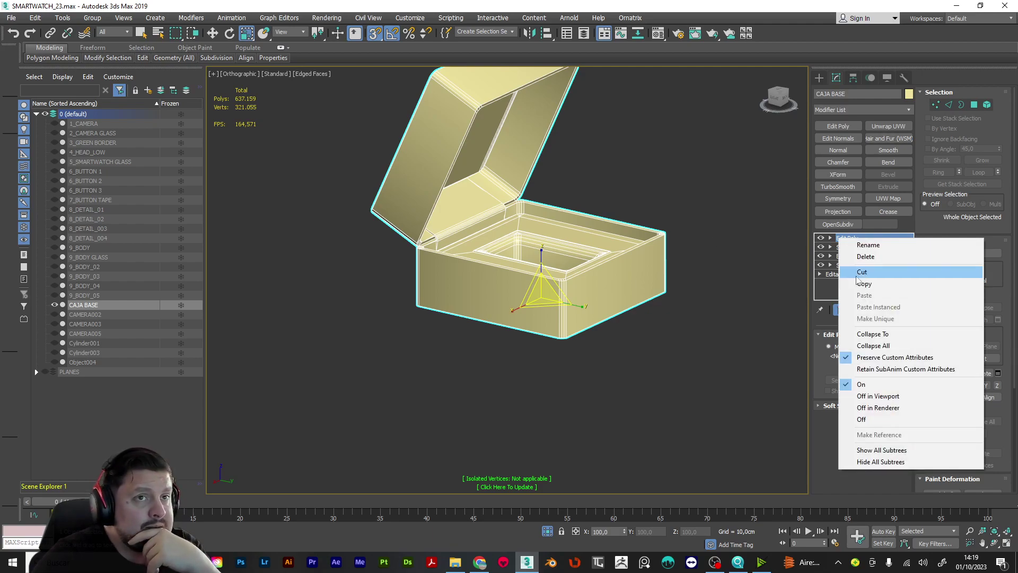
left_click(880, 346)
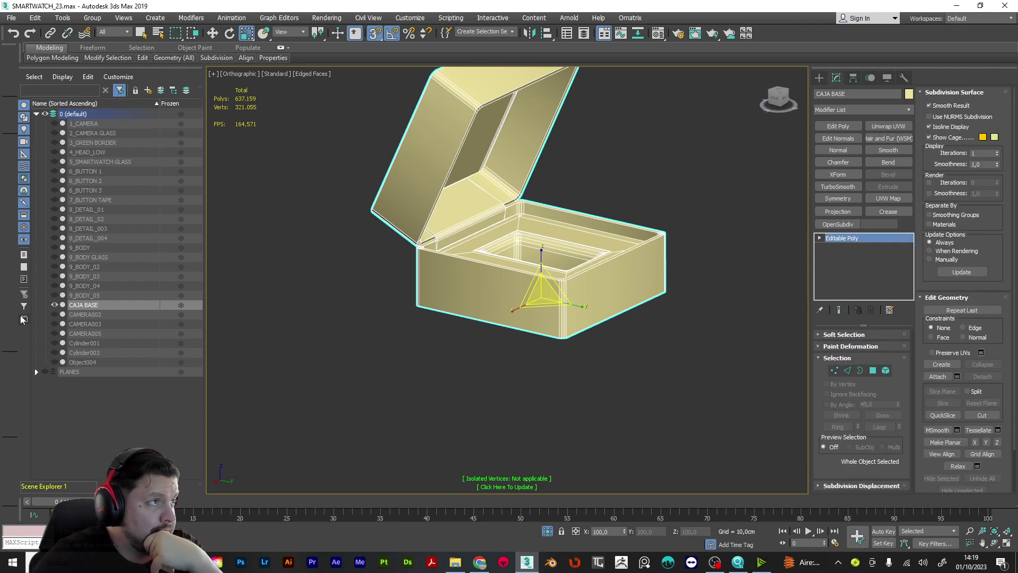
Unhide Cylinder003, the cushion in the box recess, and select it
left_click(56, 343)
left_click(55, 344)
left_click(55, 352)
middle_click_drag(619, 223, 697, 220, "alt")
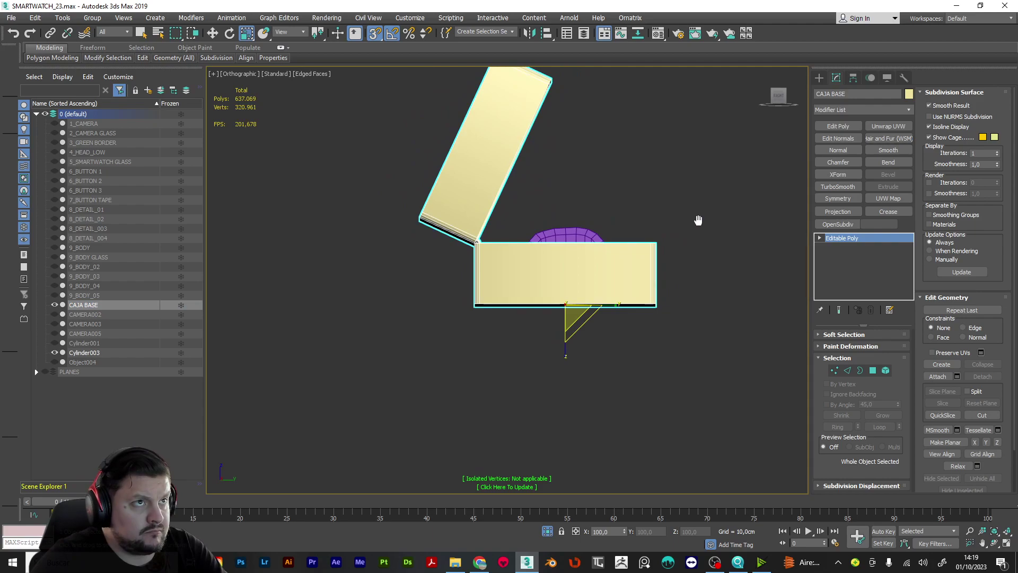
scroll(573, 237, "up", 3)
left_click(570, 237)
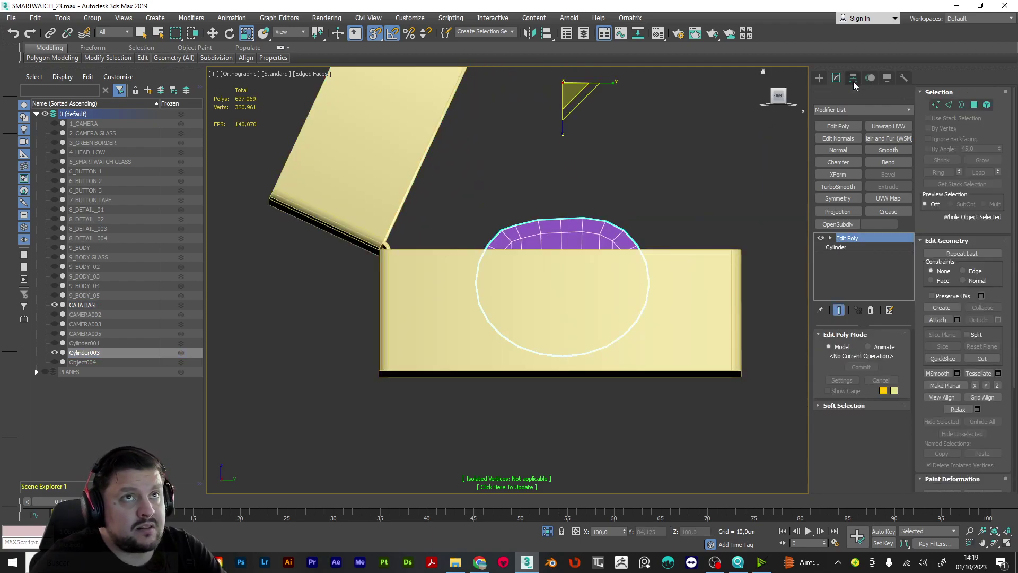
Center the cylinder's pivot on the object and undo a trial rotation of the pivot
left_click(836, 77)
left_click(861, 151)
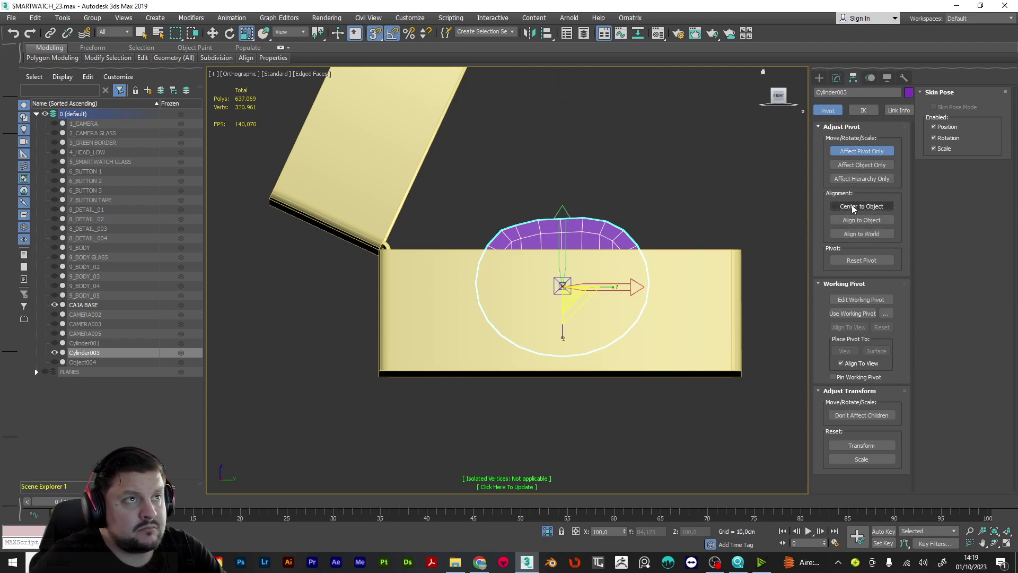
key("e")
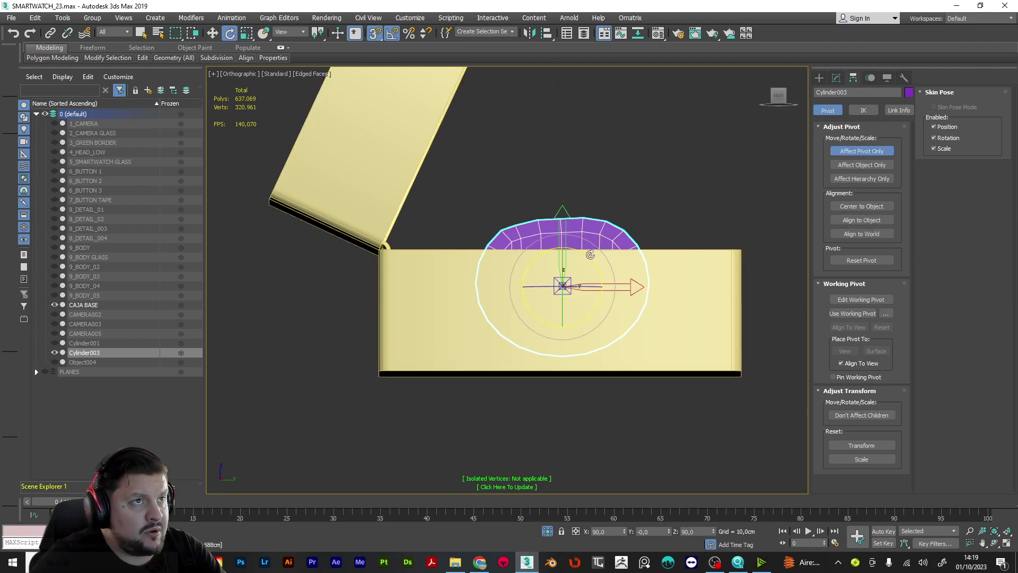
left_click(392, 36)
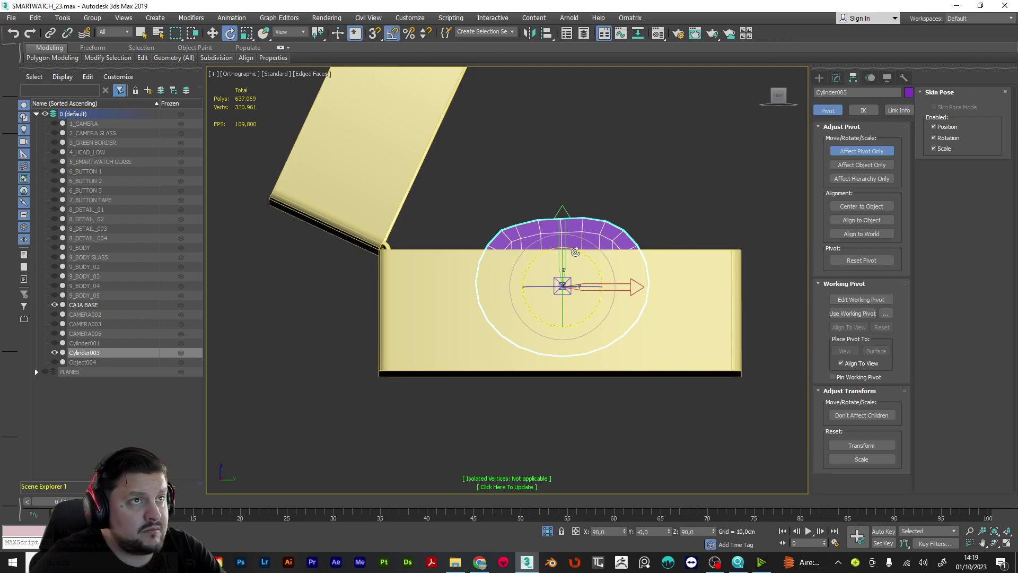
left_click_drag(576, 251, 491, 364)
key("ctrl+z")
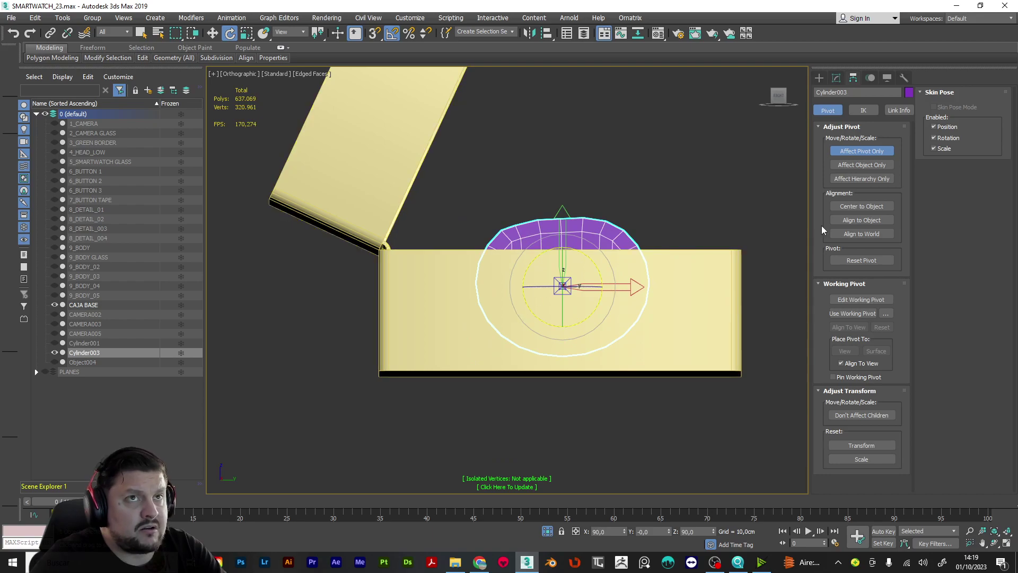
left_click(867, 154)
left_click(836, 78)
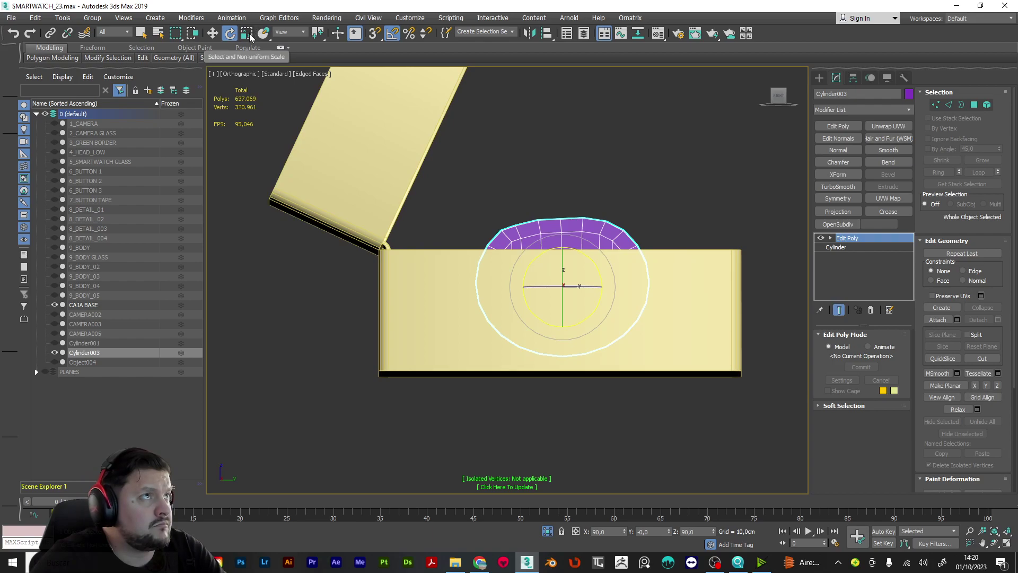
middle_click_drag(600, 211, 557, 281, "alt")
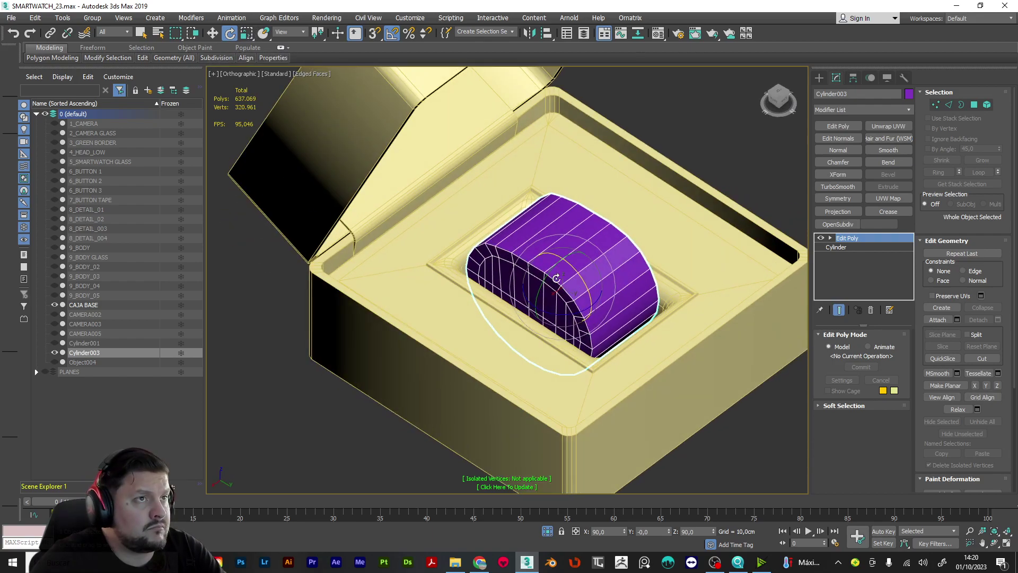
left_click_drag(575, 266, 596, 309)
right_click(595, 309)
middle_click_drag(596, 311, 628, 275, "alt")
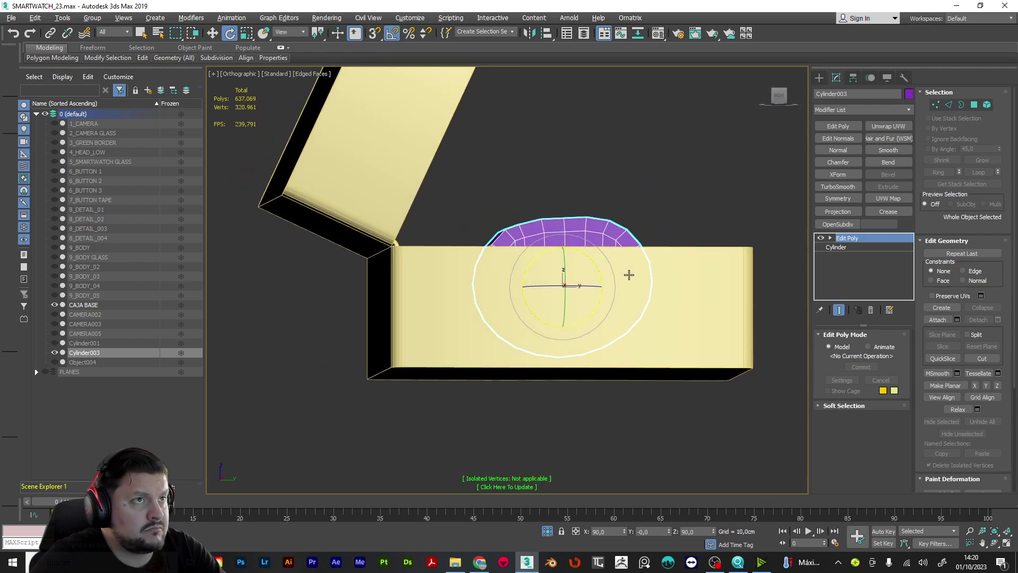
left_click_drag(580, 256, 582, 256)
right_click(582, 257)
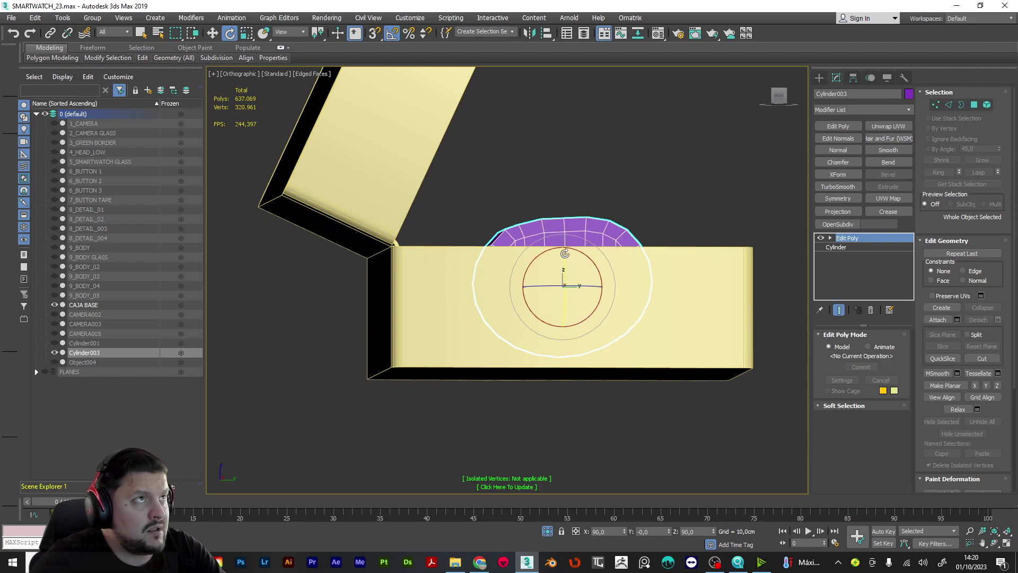
Rotate the cylinder about -0.8° around its X axis with angle snap off, and turn angle snap back on
left_click(397, 35)
left_click_drag(575, 252, 575, 253)
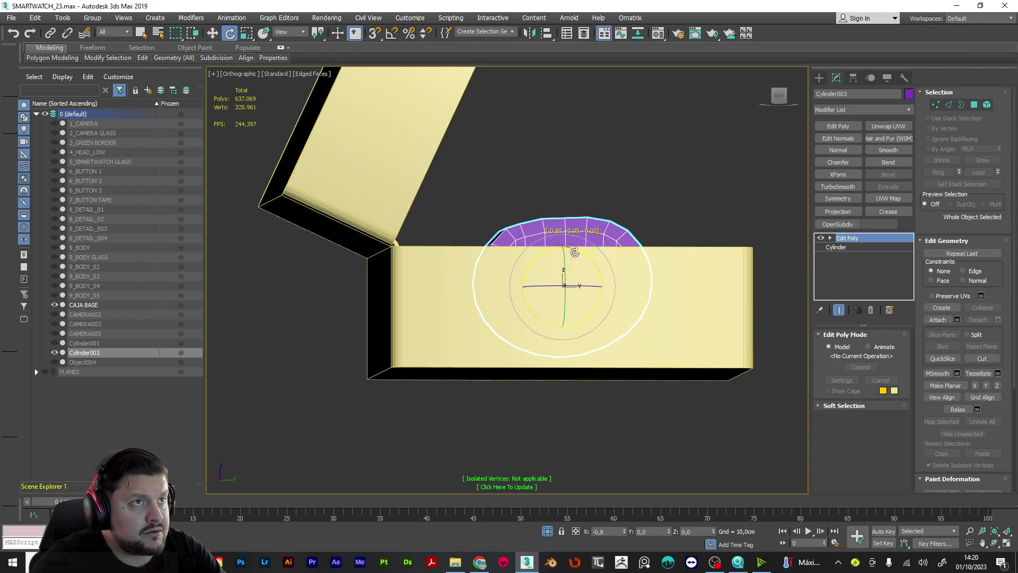
left_click_drag(575, 253, 575, 253)
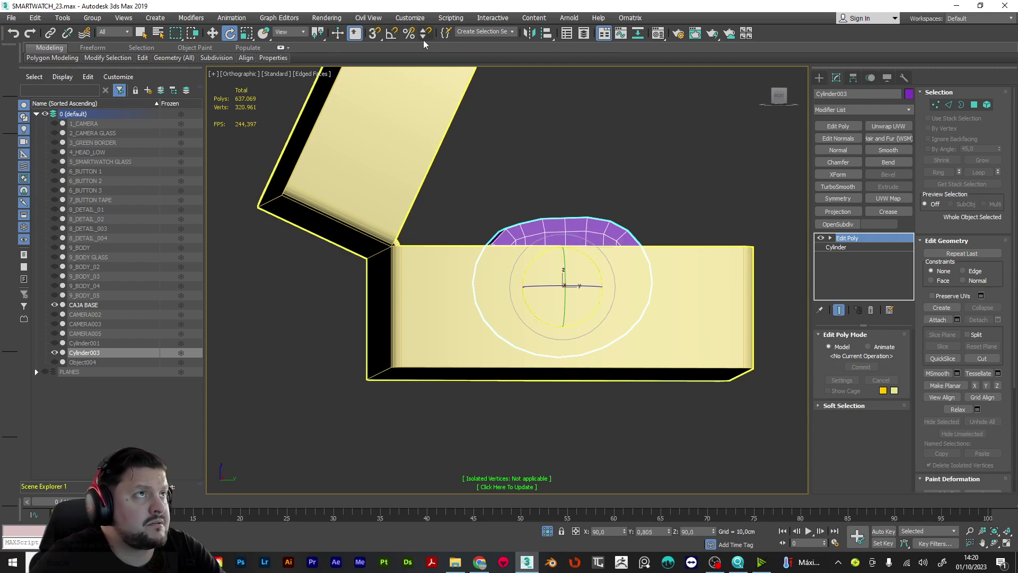
left_click(392, 33)
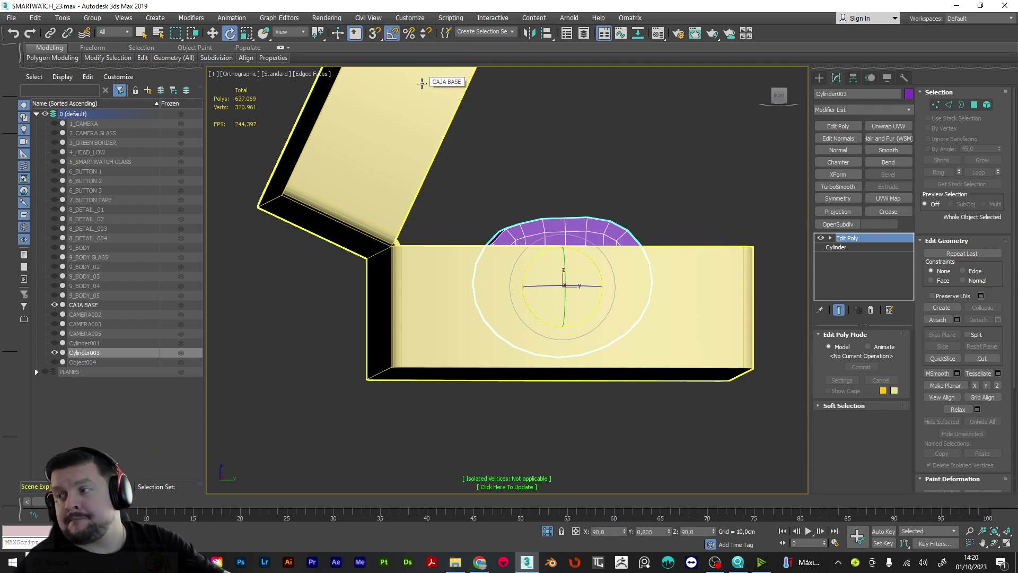
Select the edge loops around both end caps of the cylinder and chamfer them to round the rims
scroll(470, 104, "down", 5)
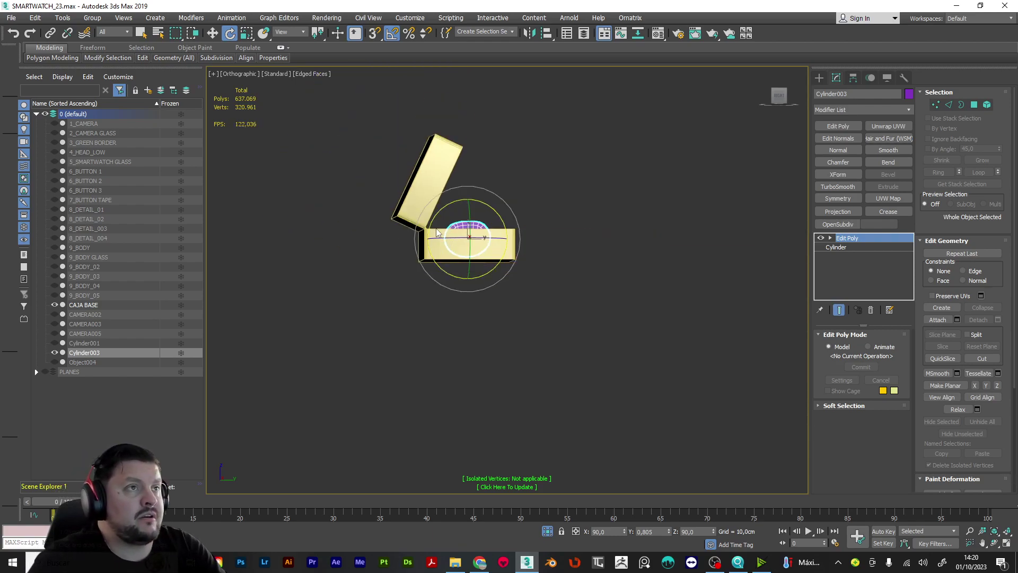
middle_click_drag(629, 265, 595, 295, "alt")
scroll(460, 218, "up", 8)
mouse_move(542, 271)
middle_mouse_down("alt")
mouse_move(530, 268)
mouse_move(514, 303)
mouse_move(499, 290)
mouse_move(486, 297)
mouse_move(466, 266)
mouse_move(533, 263)
middle_mouse_up("alt")
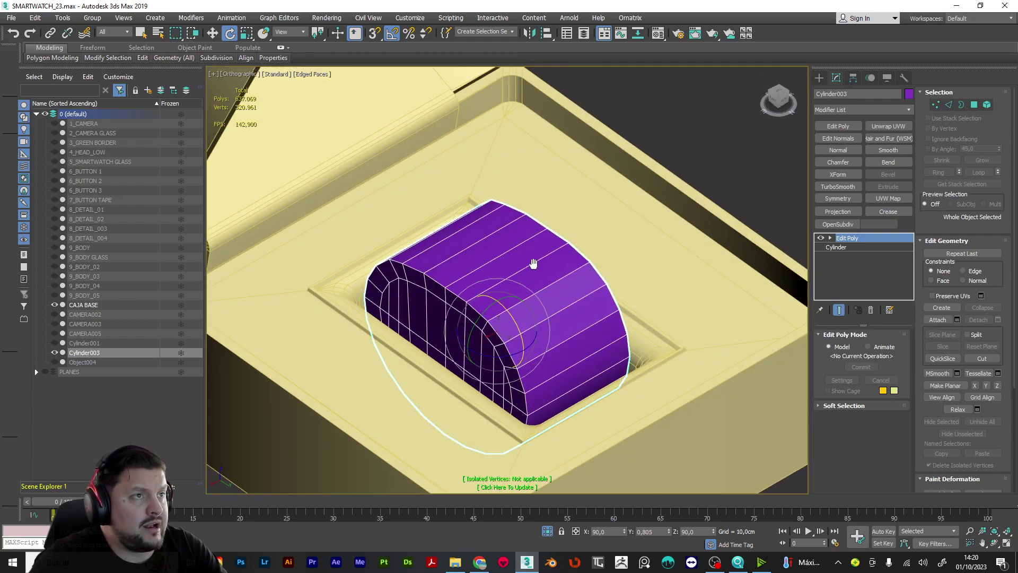
key("2")
double_click(480, 314)
middle_click_drag(603, 311, 631, 311, "alt")
double_click(548, 303, "ctrl")
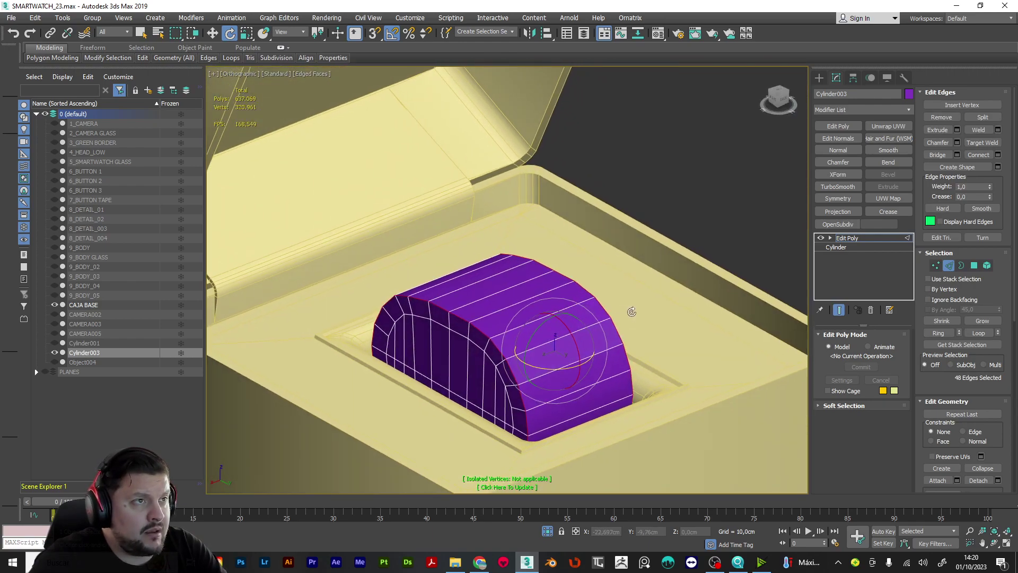
scroll(711, 316, "up", 3)
left_click(932, 143)
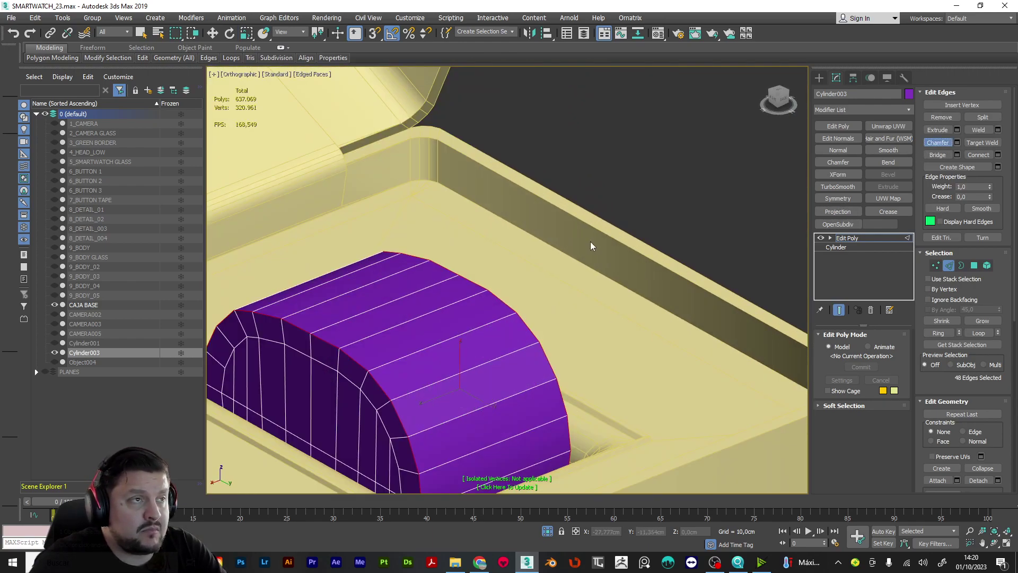
mouse_move(359, 362)
left_mouse_down()
mouse_move(359, 375)
mouse_move(368, 365)
left_mouse_up()
Select the polygons of both cylinder end caps and inset them slightly
scroll(390, 365, "down", 4)
middle_click_drag(459, 348, 500, 362, "alt")
key("e")
key("4")
middle_click_drag(520, 370, 410, 372, "alt")
scroll(451, 389, "up", 5)
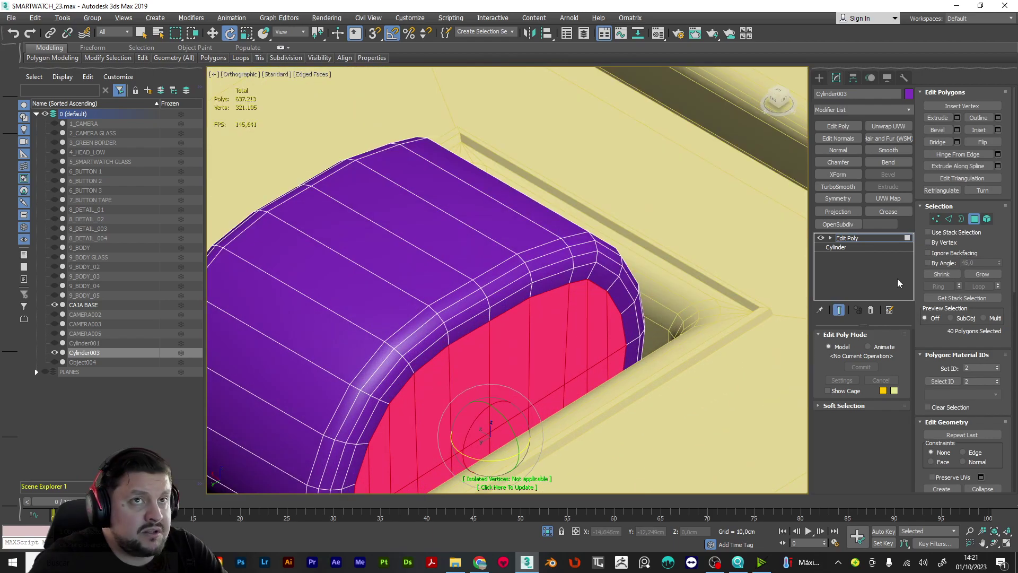
left_click(979, 130)
left_click(575, 334)
left_click_drag(574, 334, 575, 347)
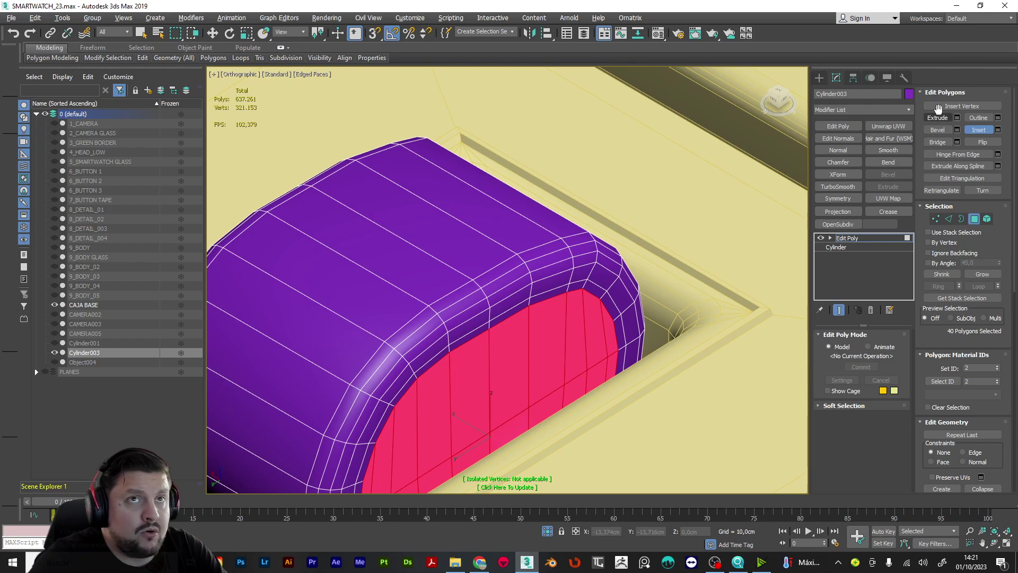
Extrude both inset end caps inward and scale them down to about 93%
left_click(937, 108)
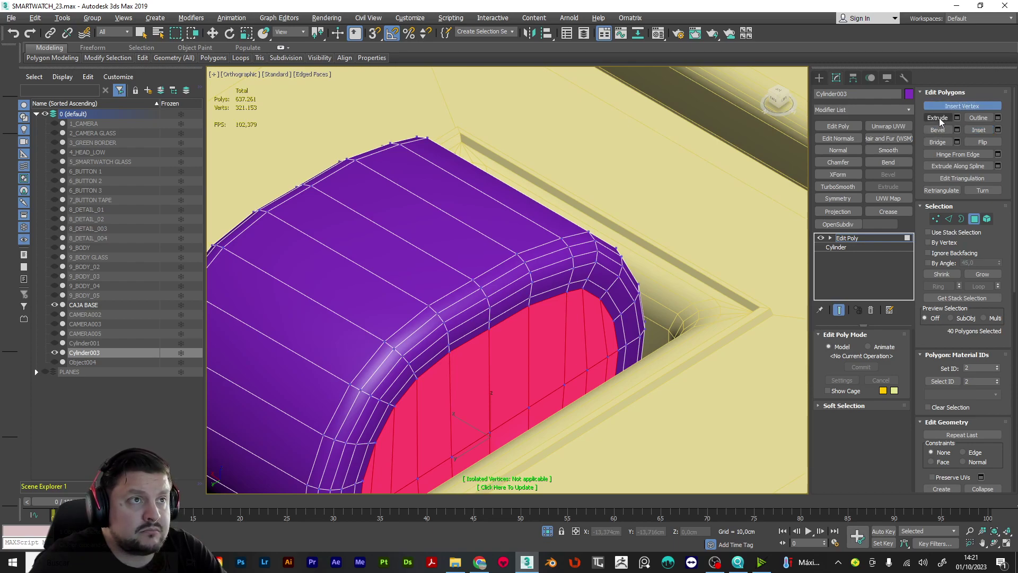
left_click(940, 118)
left_click_drag(600, 318, 595, 360)
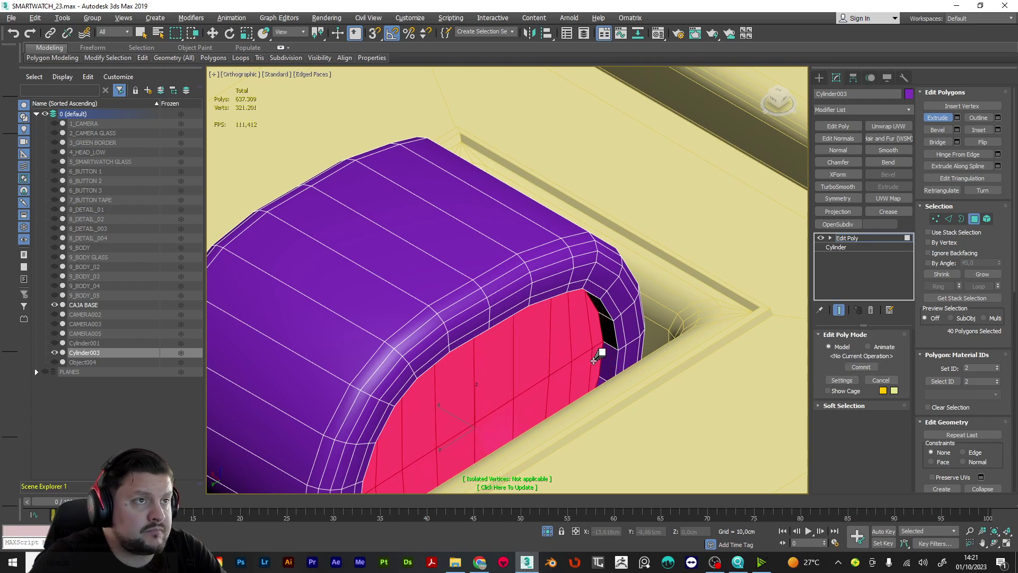
key("r")
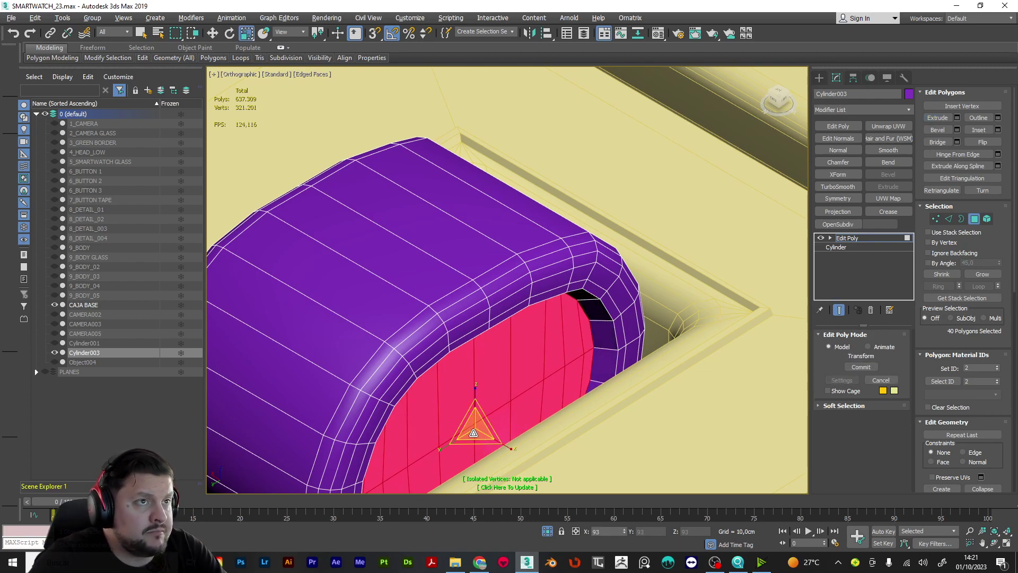
Try to add another recess level to the end caps with an inward extrusion, an inset and a further extrusion
scroll(475, 428, "down", 6)
scroll(515, 392, "up", 2)
middle_click_drag(516, 391, 496, 382, "alt")
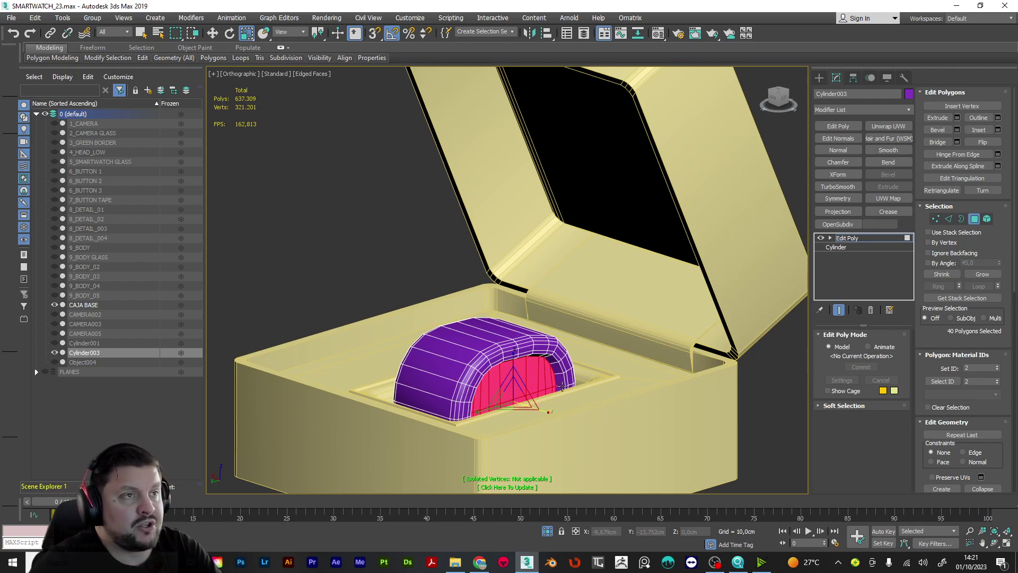
scroll(561, 387, "up", 5)
scroll(673, 295, "up", 6)
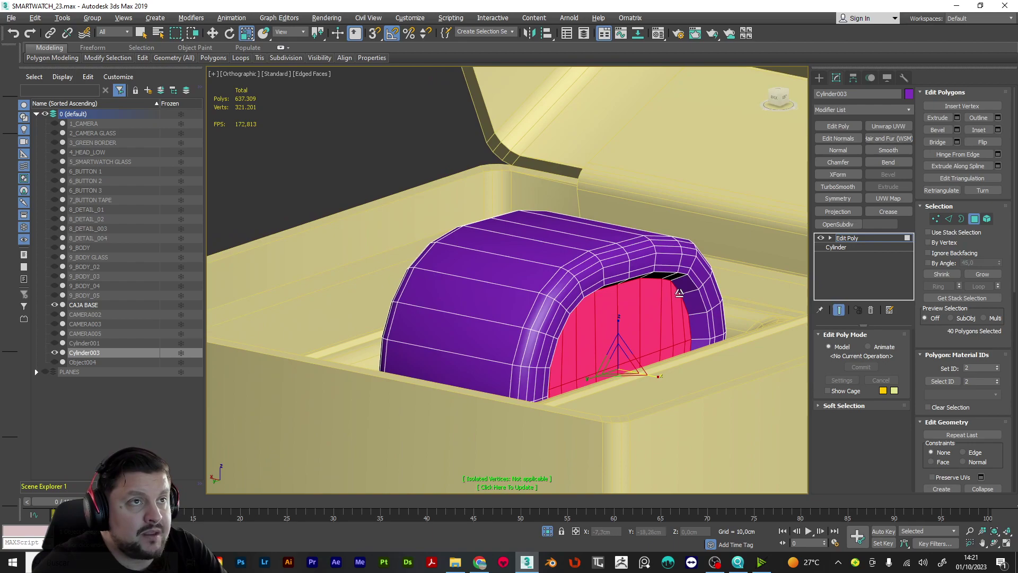
left_click(937, 117)
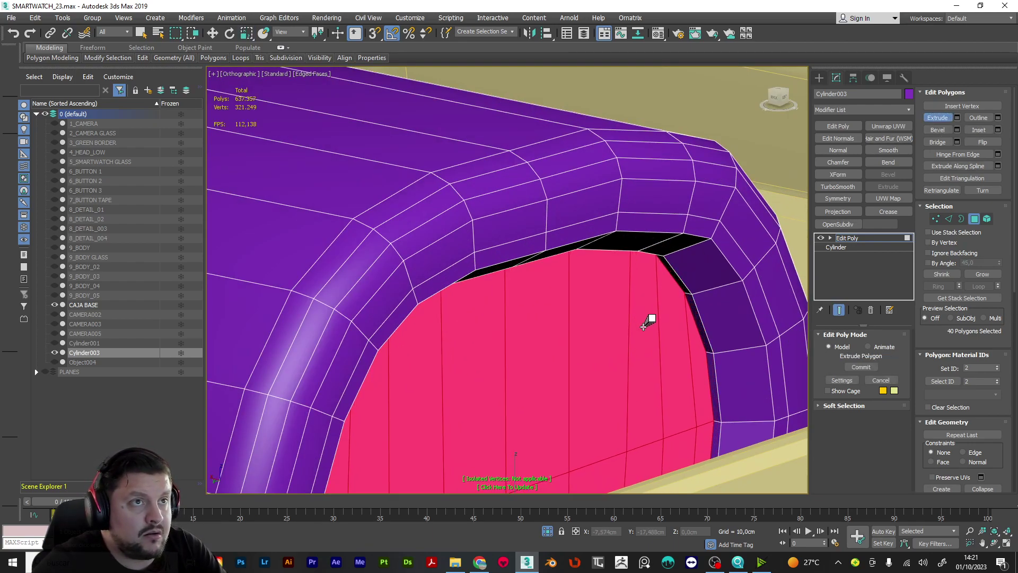
left_click(979, 129)
left_click_drag(649, 304, 687, 338)
left_click(937, 118)
left_click(660, 327)
scroll(677, 311, "down", 5)
middle_click_drag(677, 311, 676, 338, "alt")
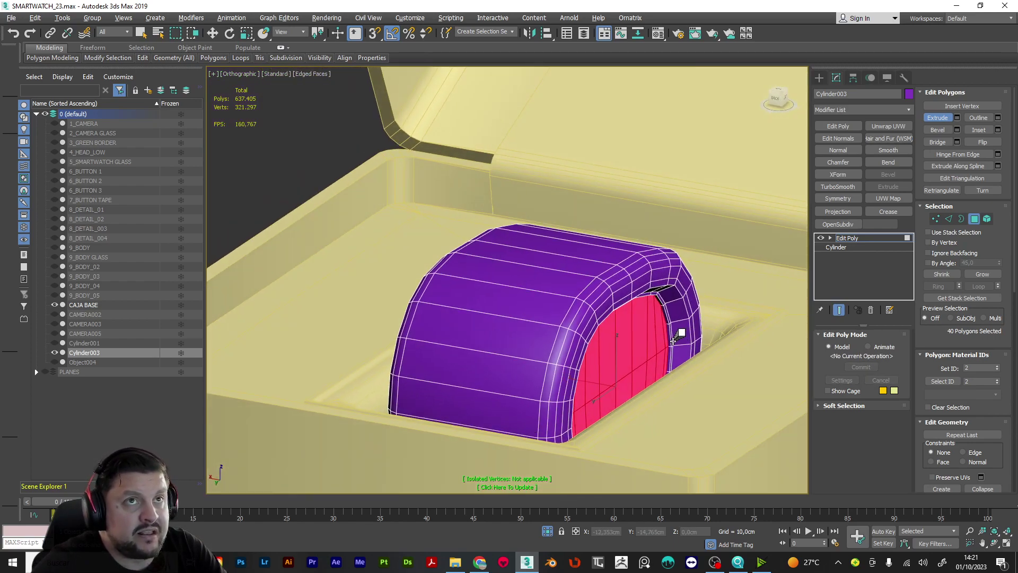
key("ctrl+z")
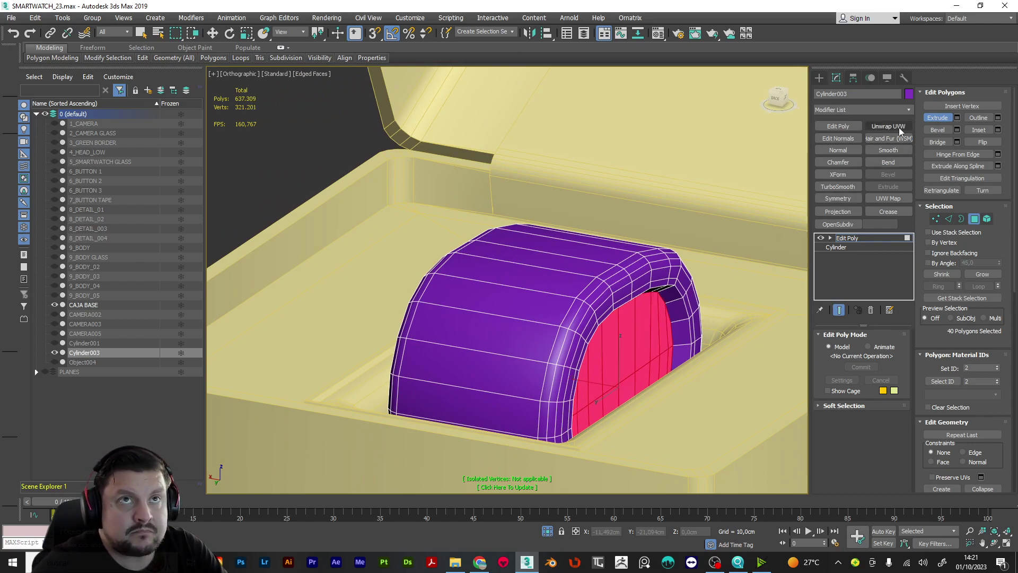
left_click(937, 118)
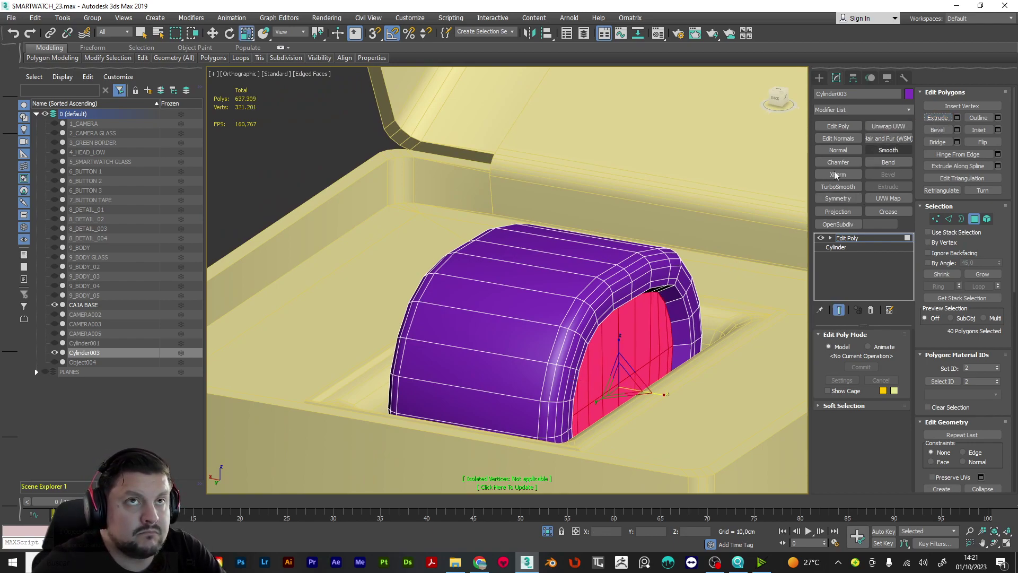
Save the scene as SMARTWATCH_24.max and finish polygon editing on the cylinder
scroll(673, 241, "down", 4)
middle_click_drag(656, 261, 717, 301, "alt")
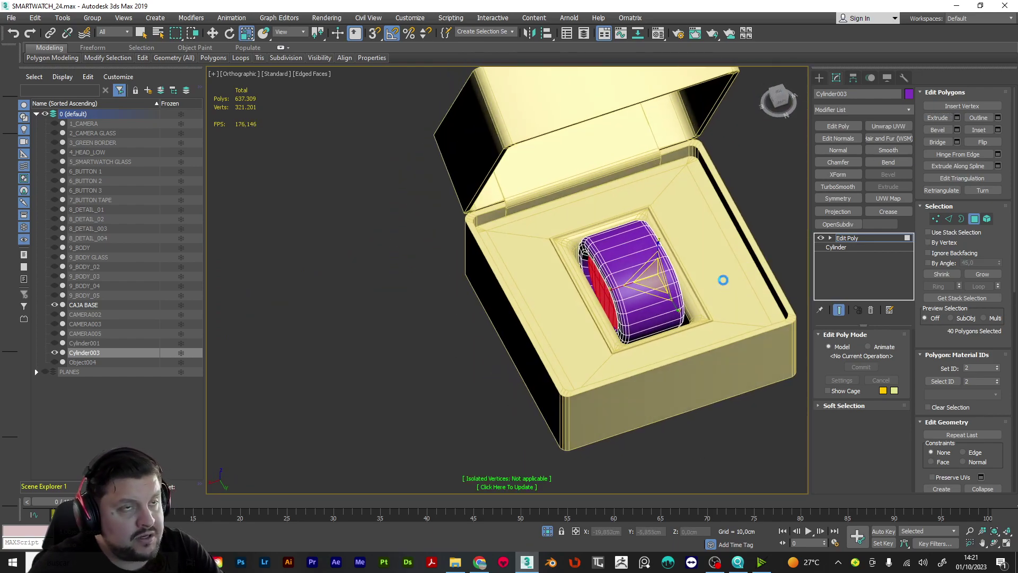
left_click(891, 239)
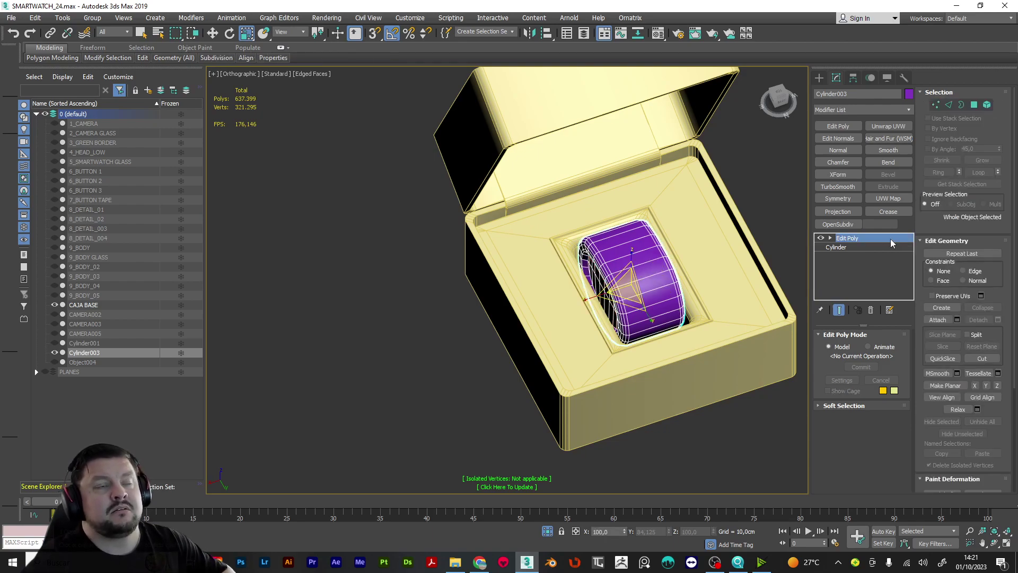